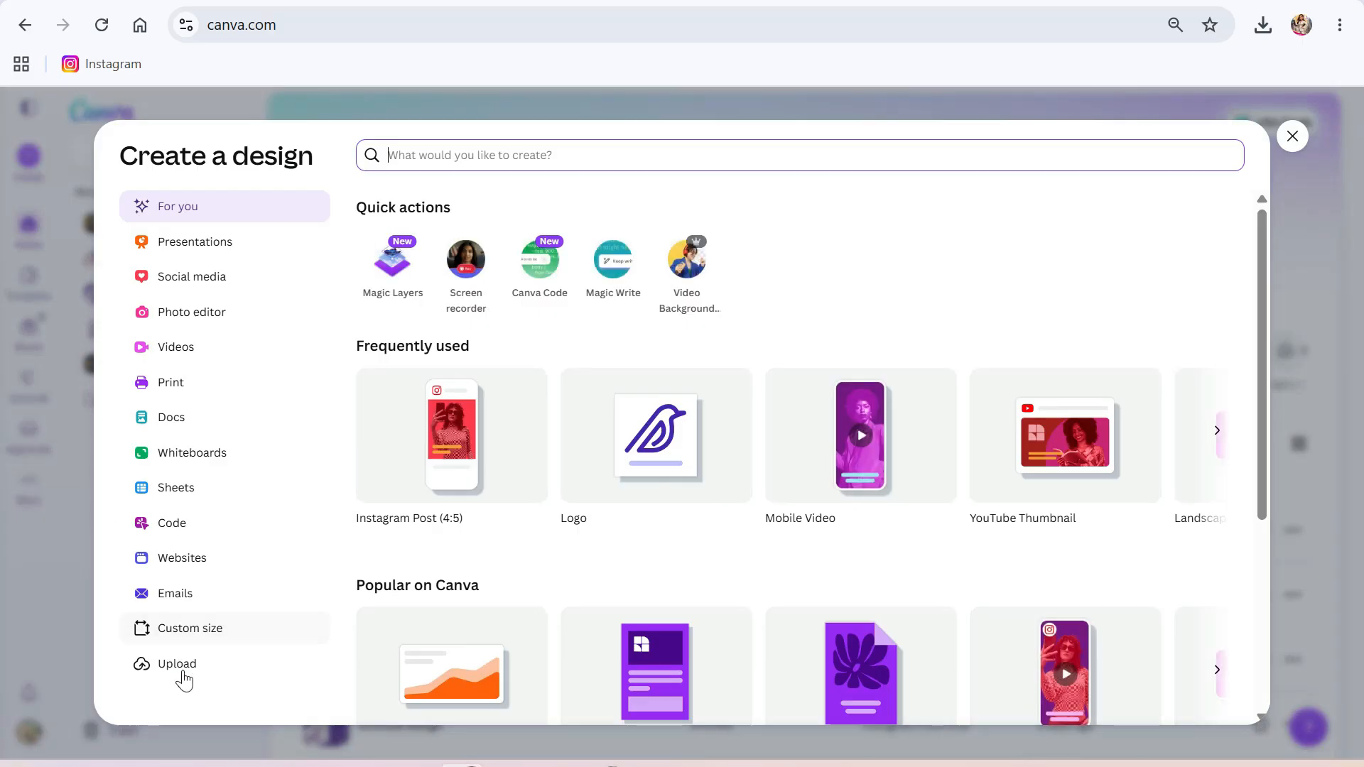
- Create a new custom-size design 11 in wide and 8.5 in high
{"action": "left_click", "coordinate": [187, 634]}
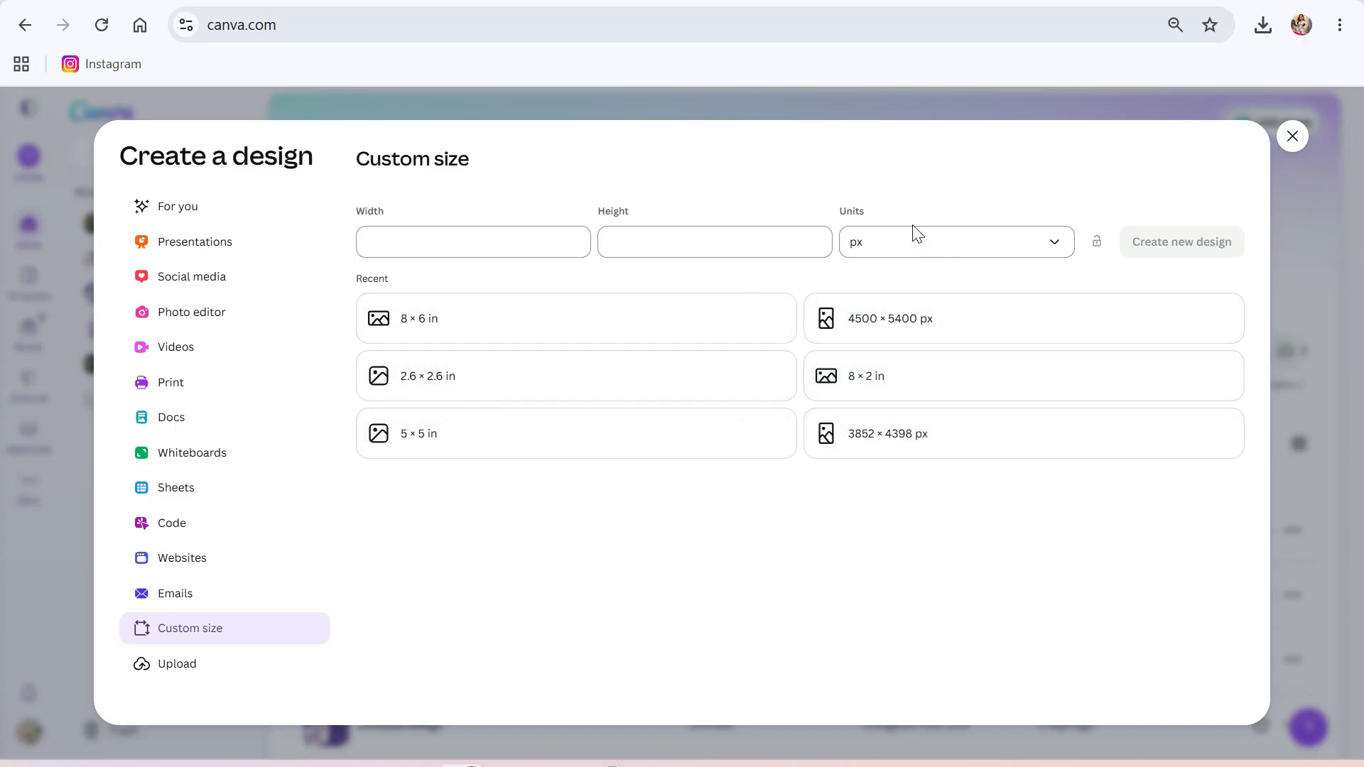
{"action": "left_click", "coordinate": [901, 241]}
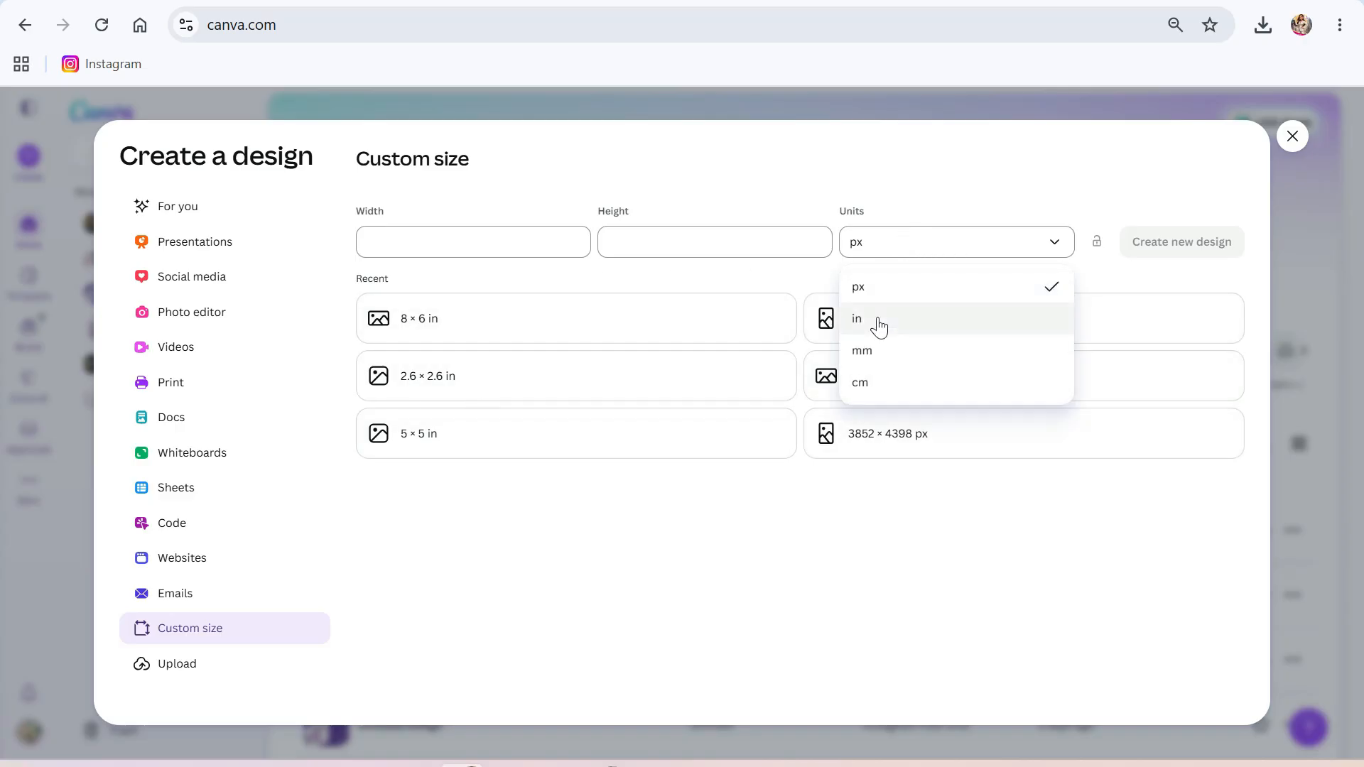
{"action": "left_click", "coordinate": [879, 325]}
{"action": "left_click", "coordinate": [426, 243]}
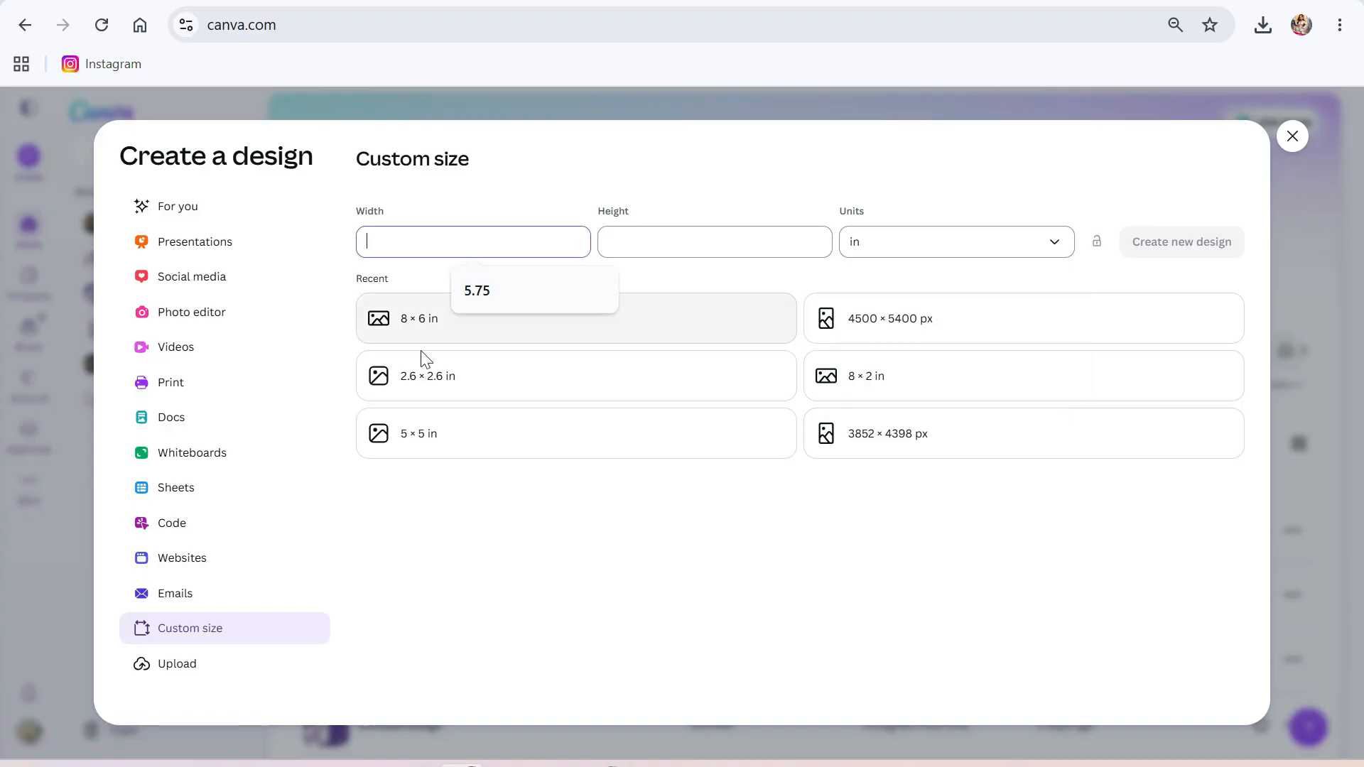
{"action": "type", "text": "8.5"}
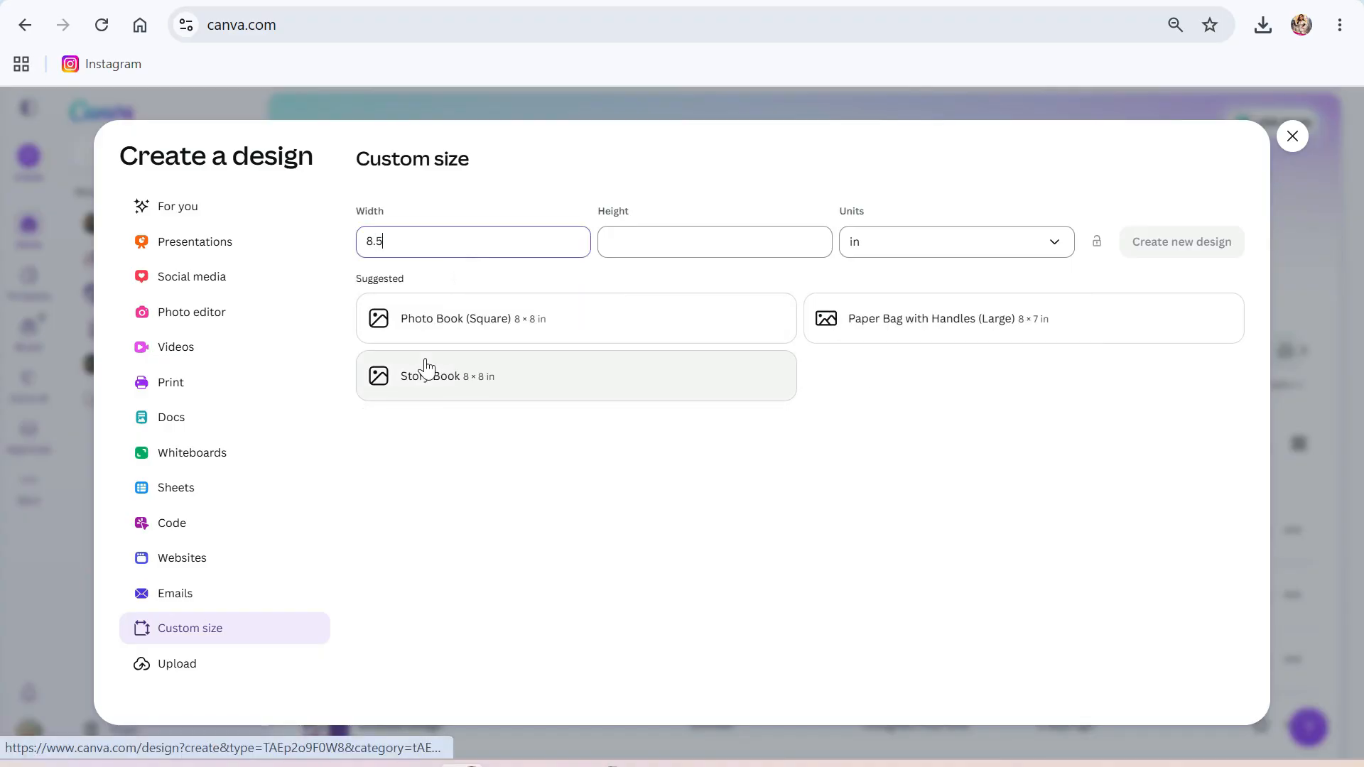
{"action": "key", "text": "Tab"}
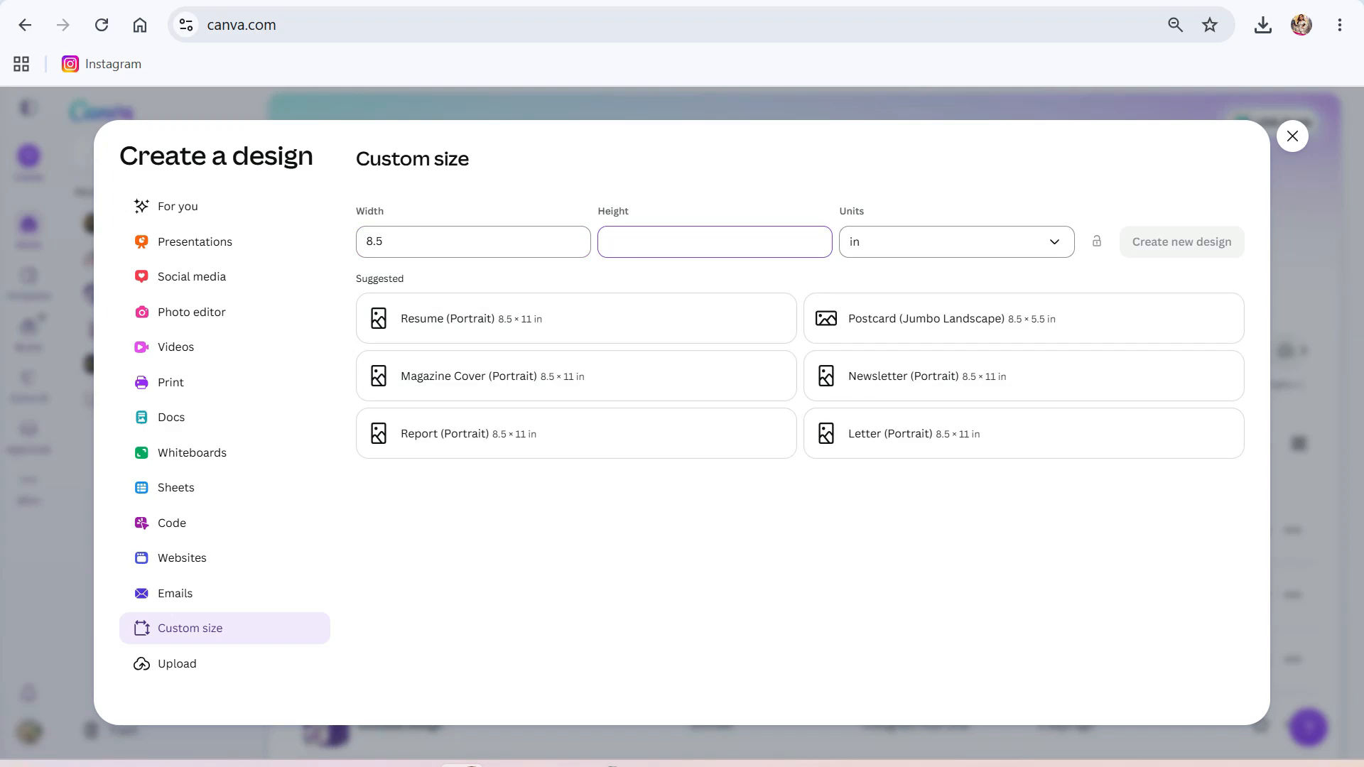
{"action": "key", "text": "shift+Tab"}
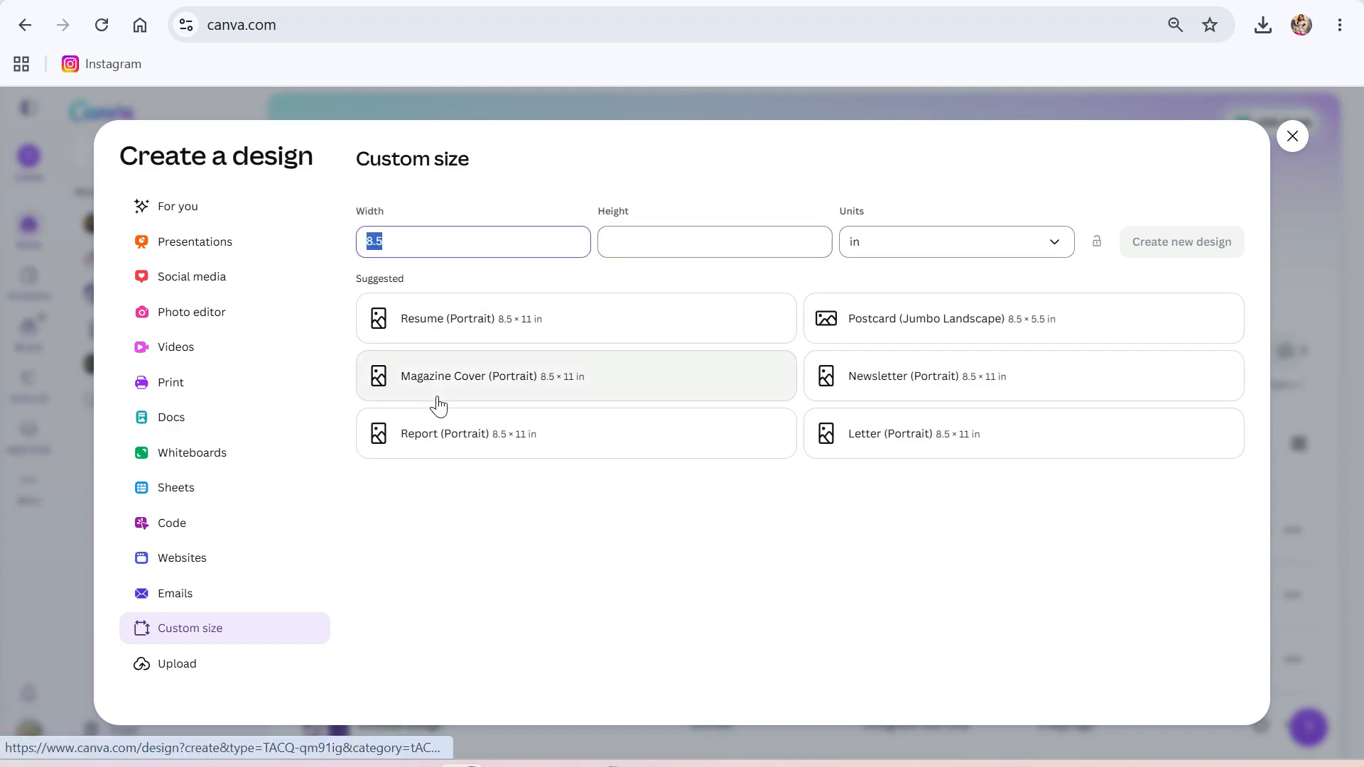
{"action": "type", "text": "11"}
{"action": "left_click", "coordinate": [725, 242]}
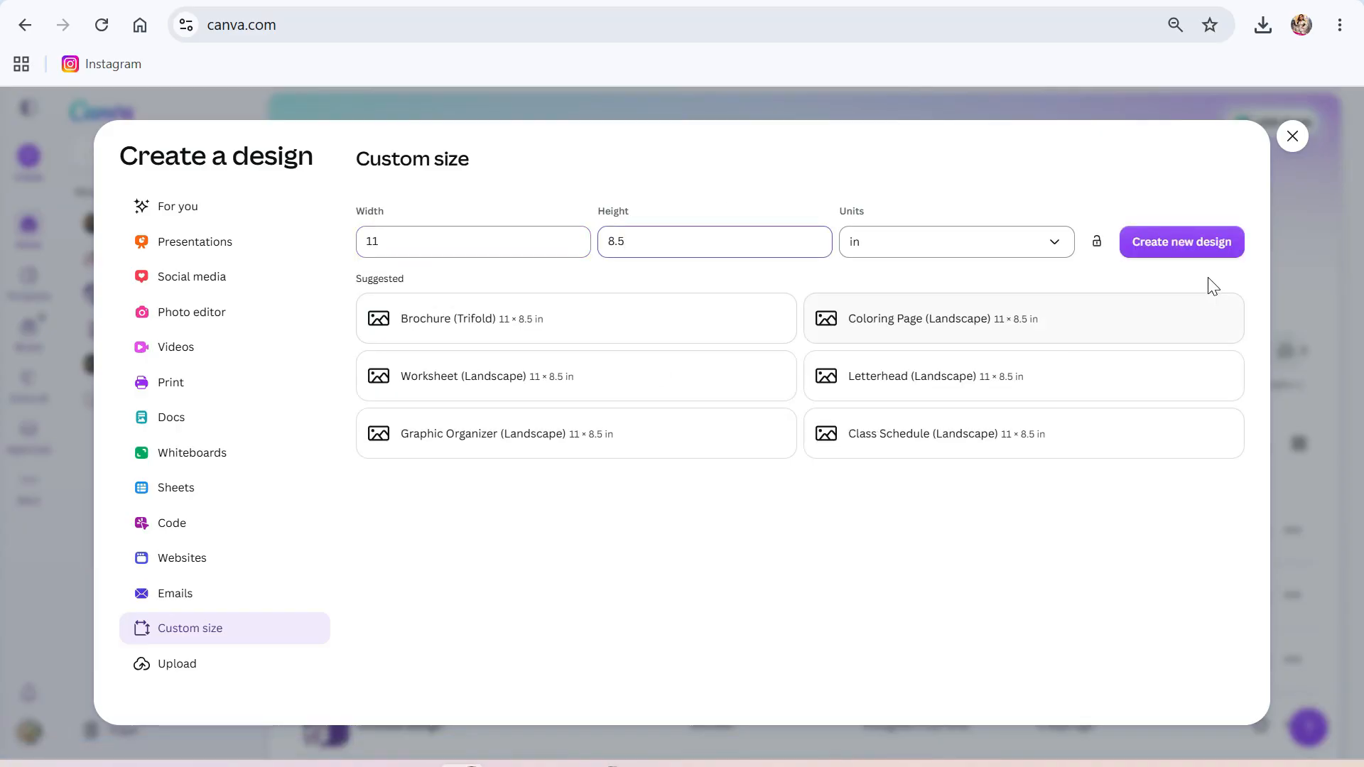
{"action": "left_click", "coordinate": [1190, 245]}
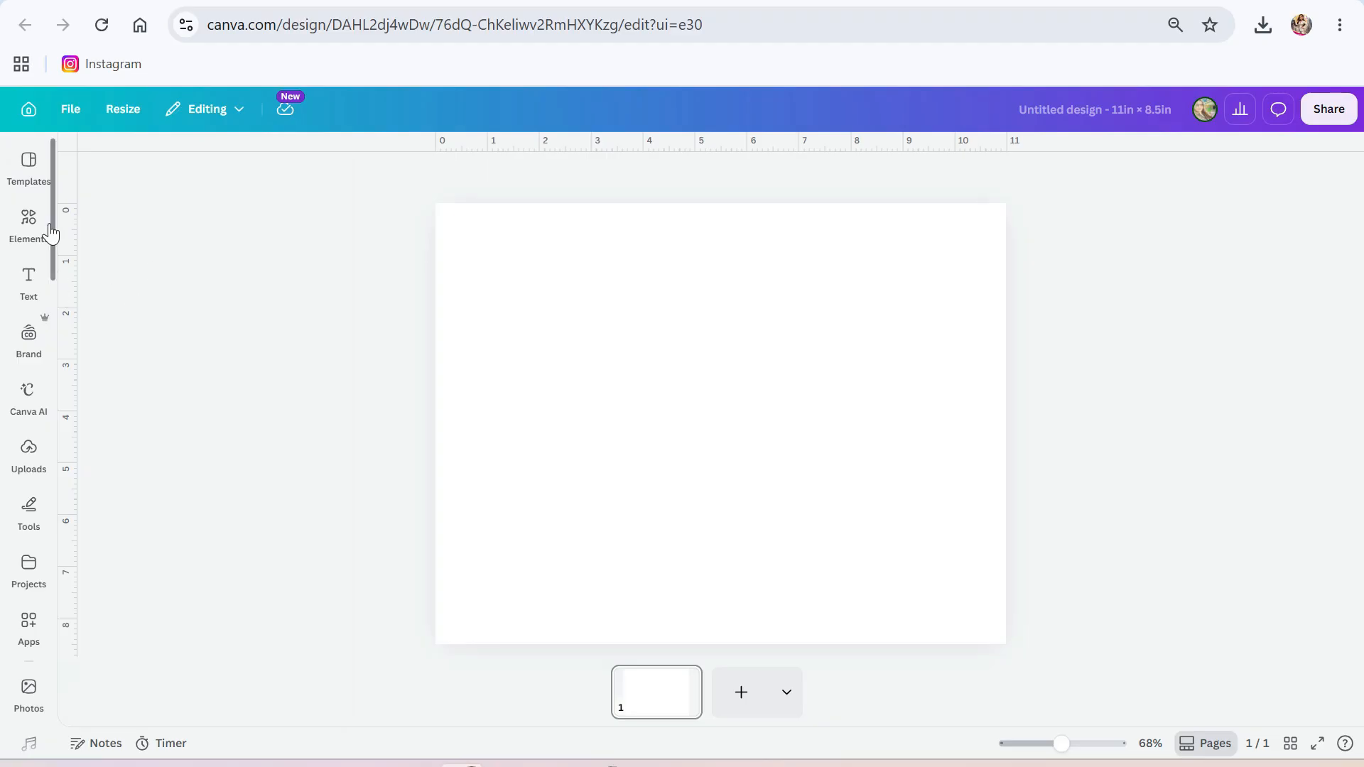
- Check that rulers and guides are enabled, and place vertical guides at about 2.75 in and 8.25 in across the page
{"action": "left_click", "coordinate": [64, 110]}
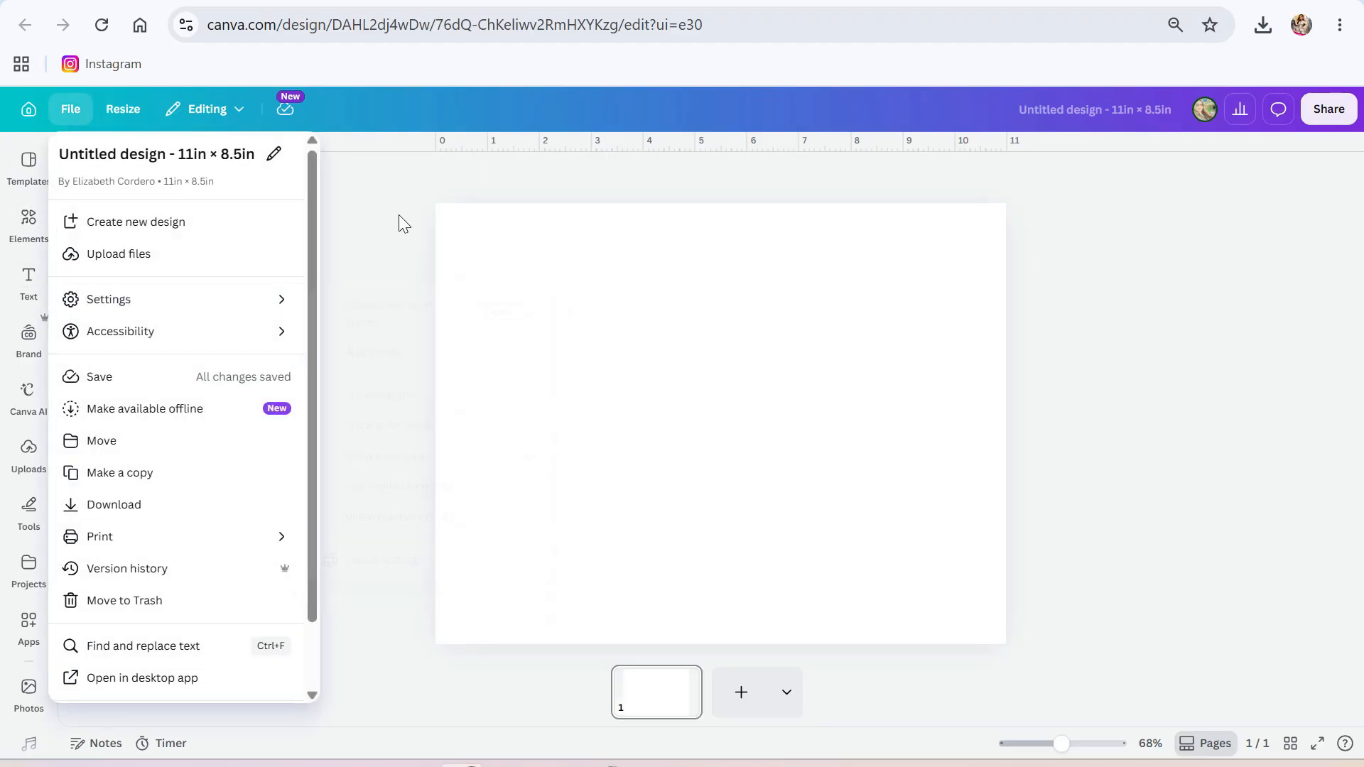
{"action": "mouse_move", "coordinate": [117, 312]}
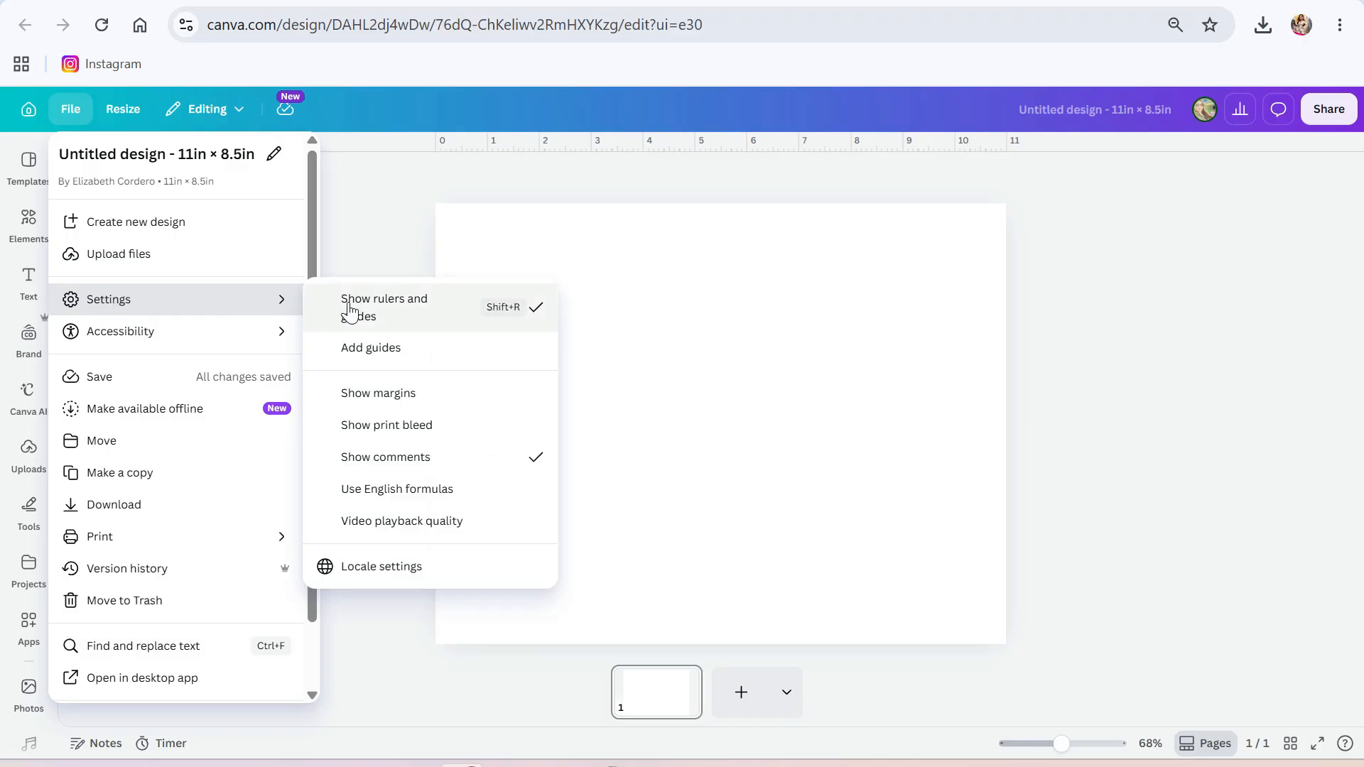
{"action": "left_click", "coordinate": [497, 173]}
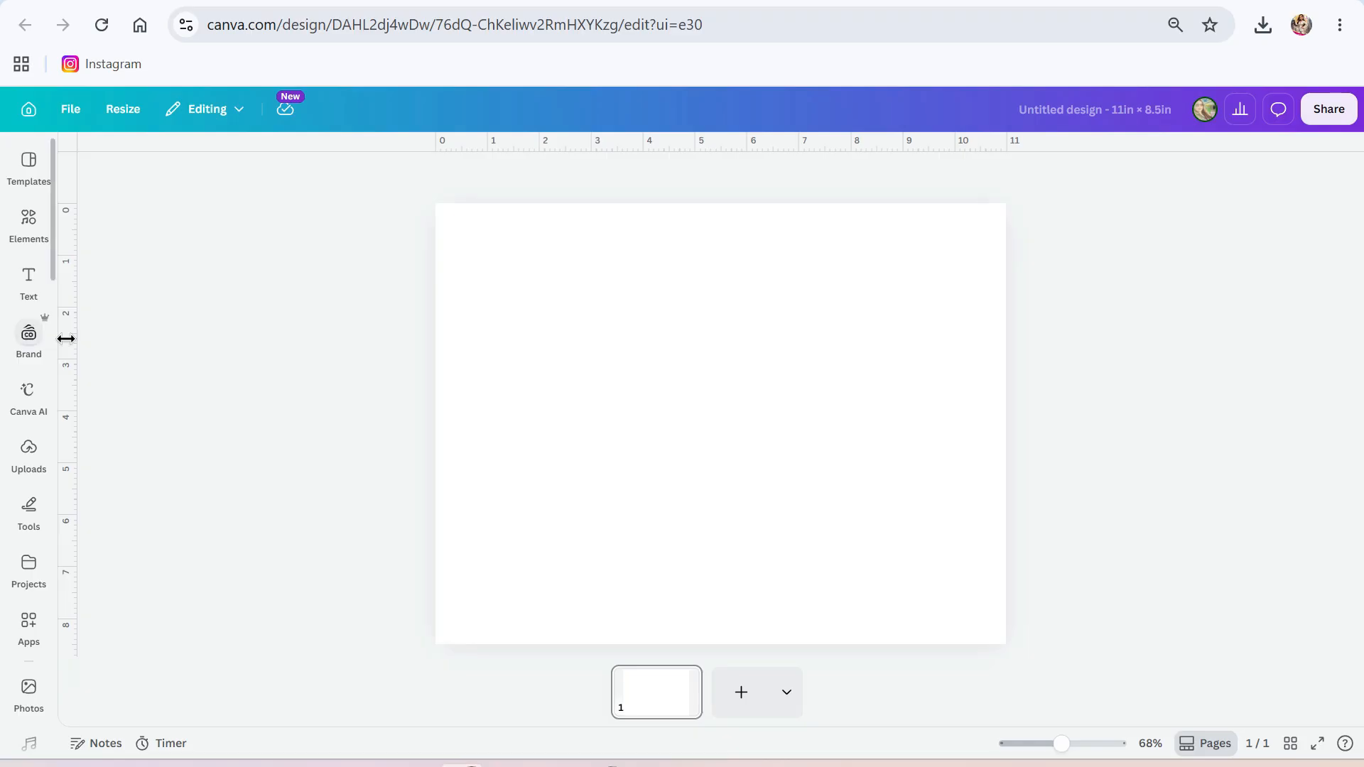
{"action": "left_click_drag", "start_coordinate": [66, 338], "coordinate": [579, 368]}
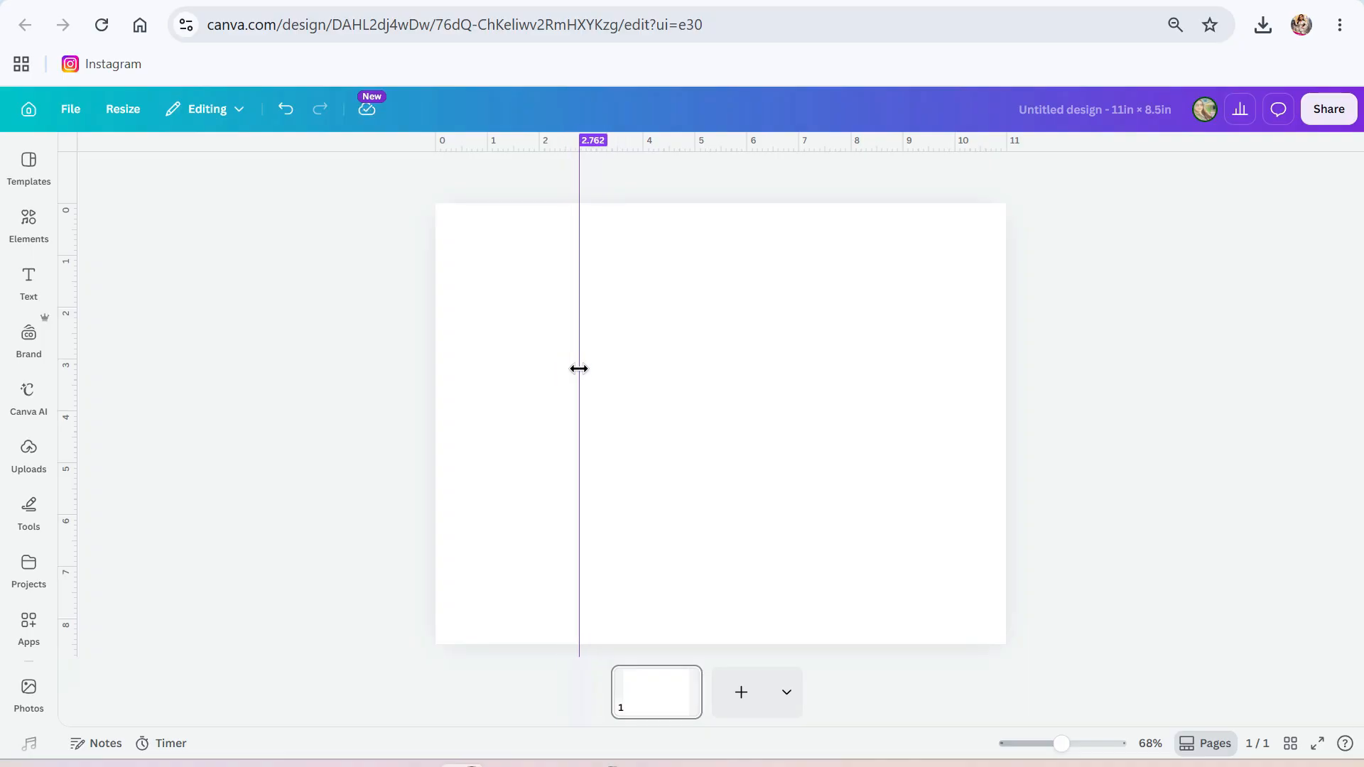
{"action": "left_click_drag", "start_coordinate": [578, 368], "coordinate": [577, 368]}
{"action": "left_click_drag", "start_coordinate": [71, 365], "coordinate": [864, 393]}
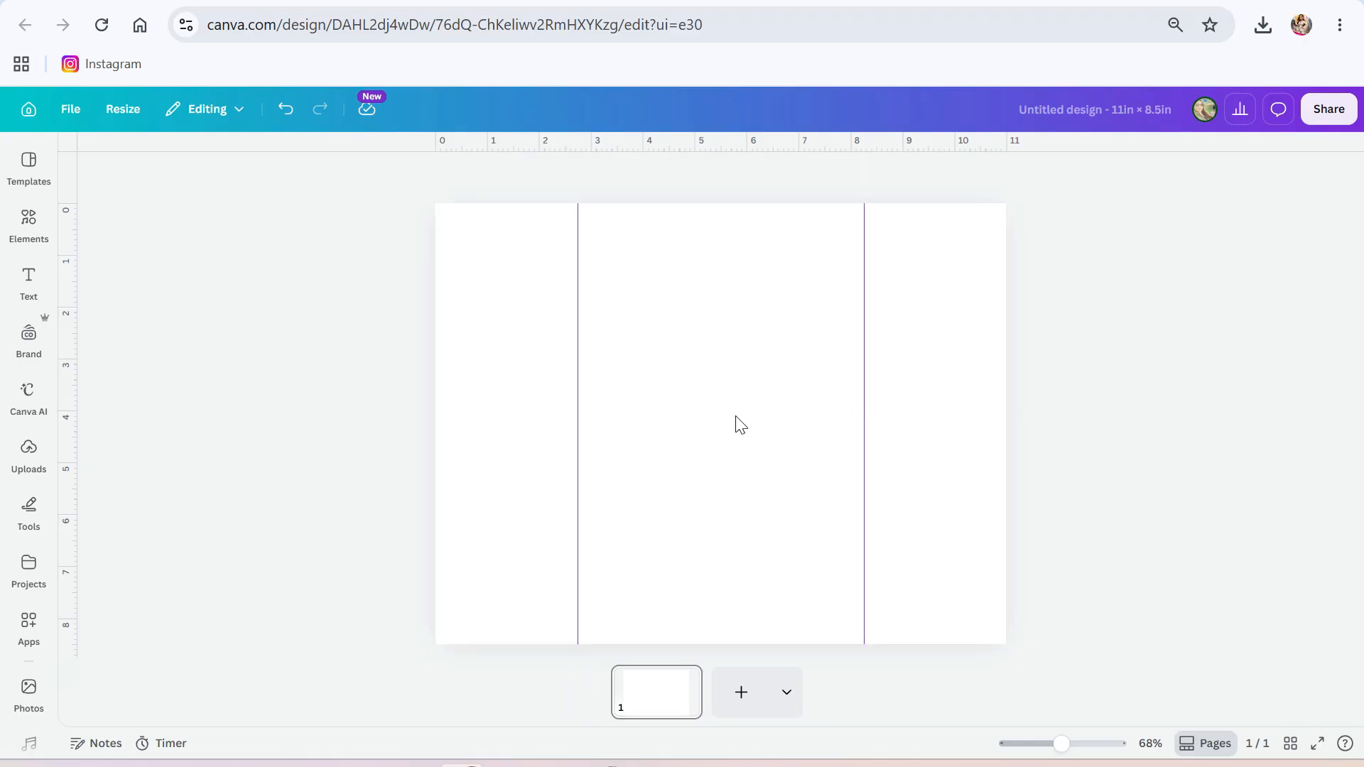
{"action": "left_click", "coordinate": [577, 238]}
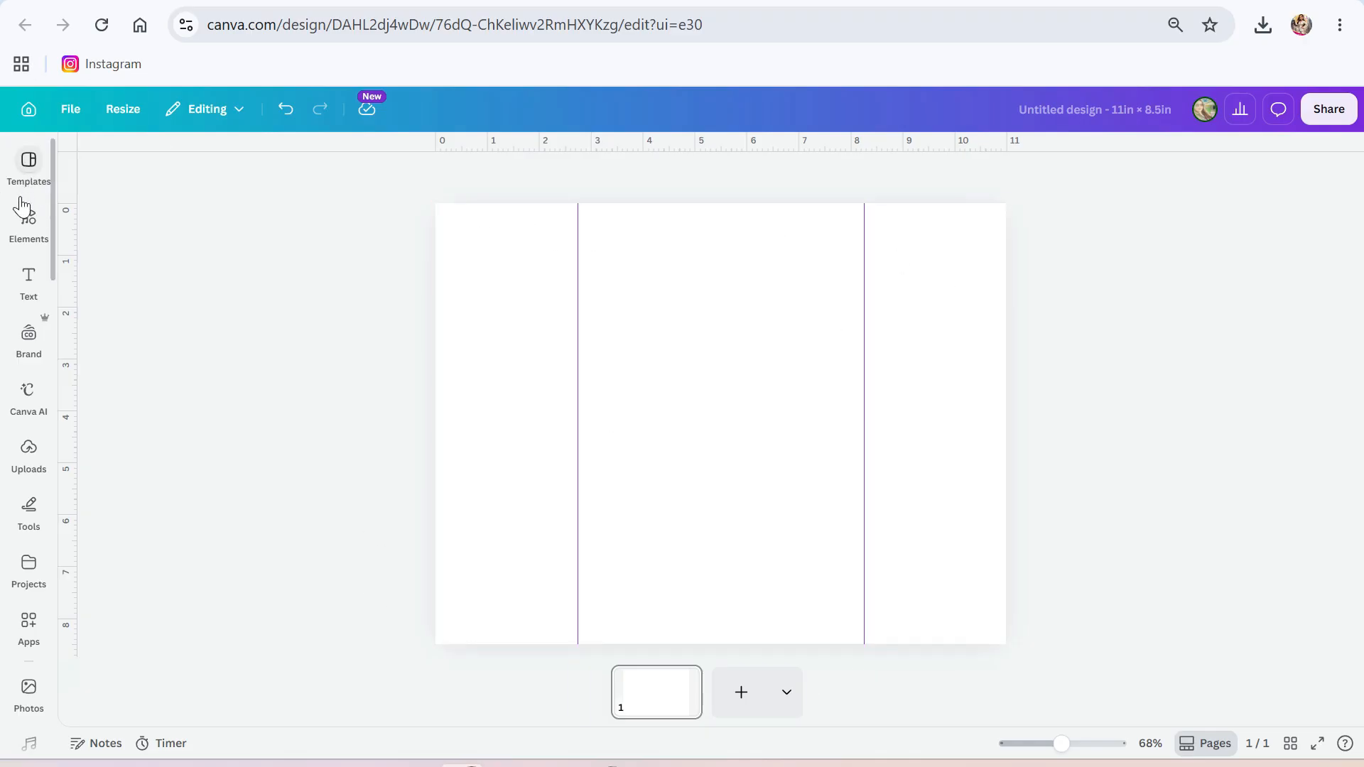
- Add a square shape at the page's upper-left corner and fill it with cobalt blue (#004aad)
{"action": "left_click", "coordinate": [28, 220]}
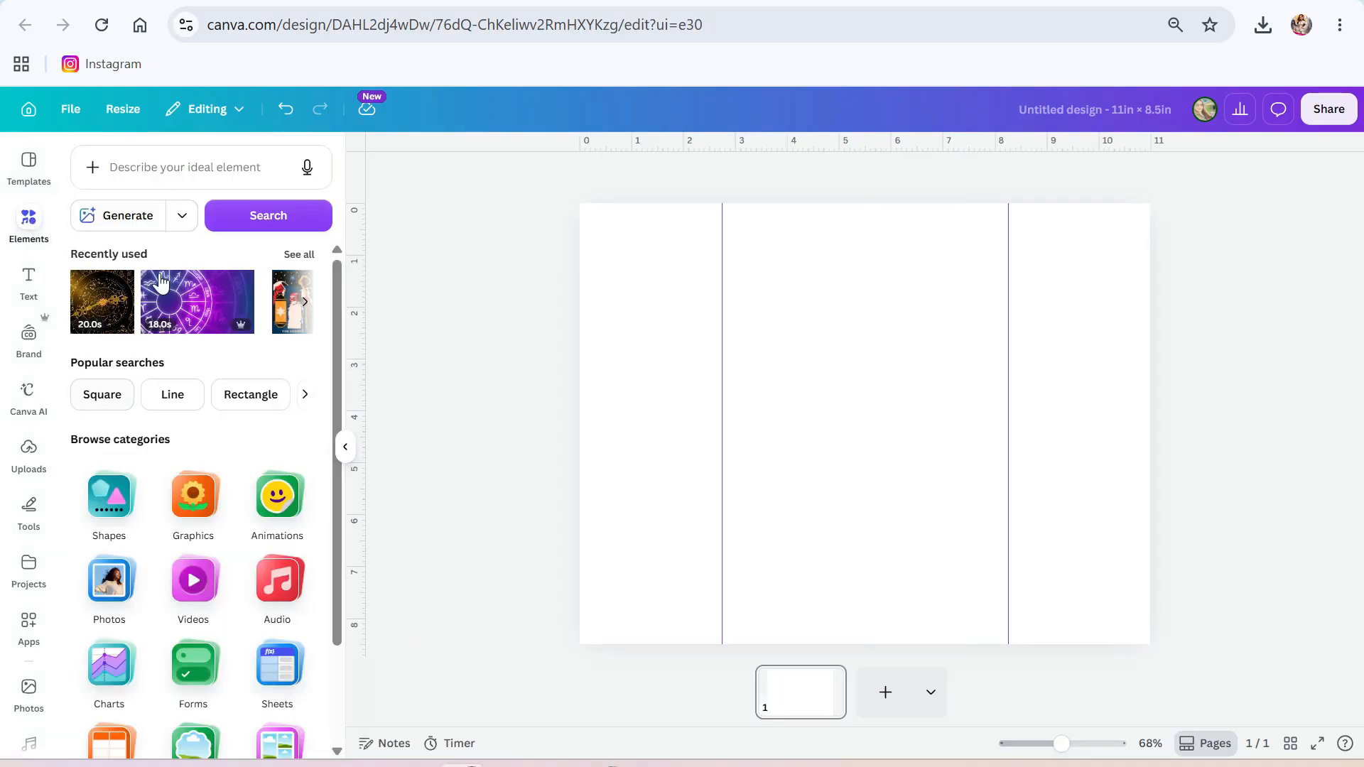
{"action": "left_click", "coordinate": [248, 394]}
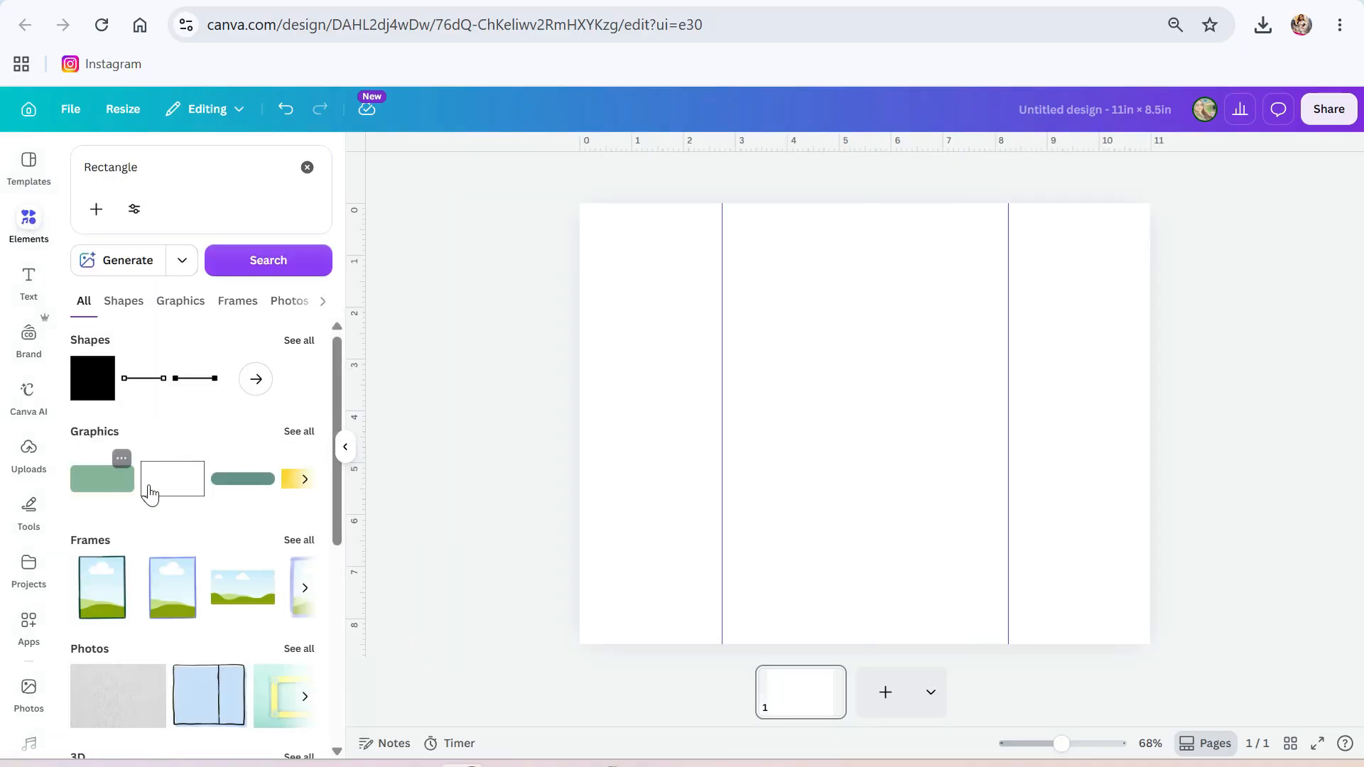
{"action": "left_click", "coordinate": [90, 387]}
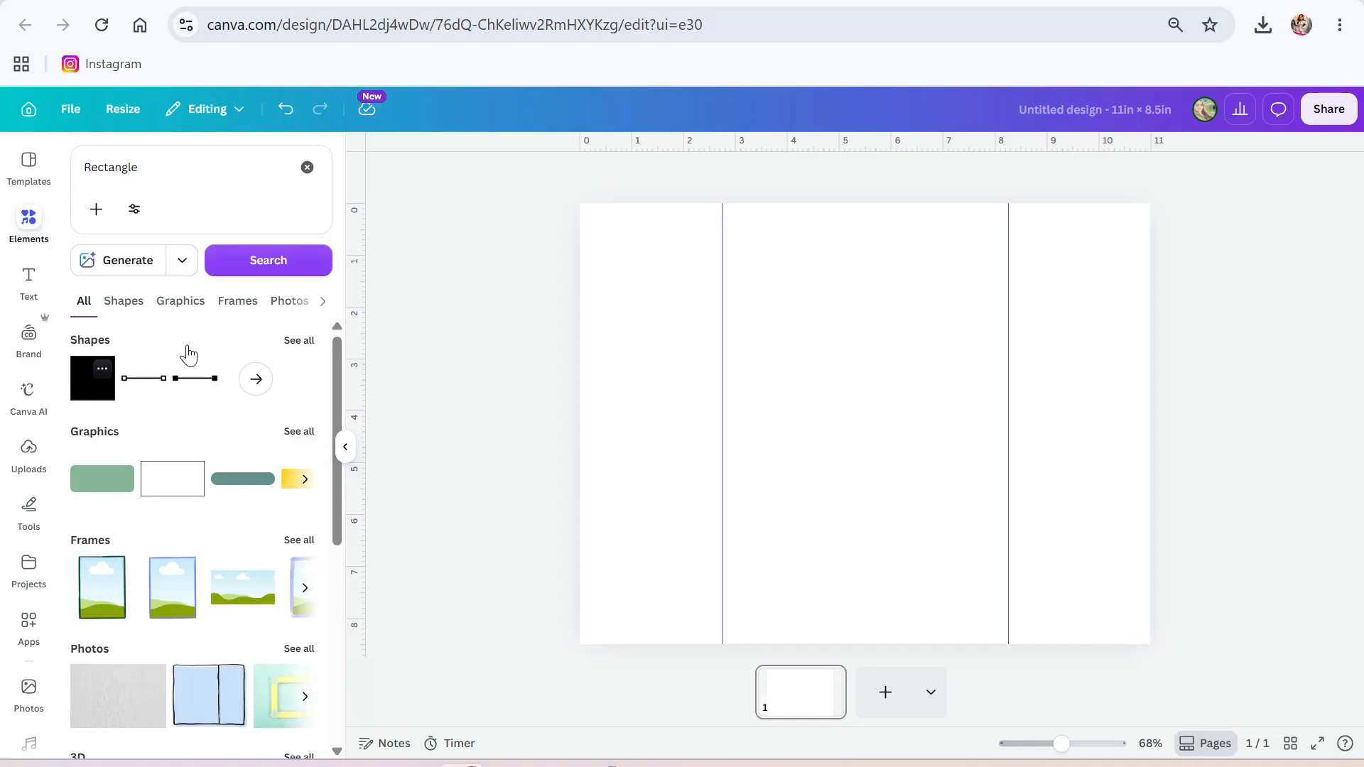
{"action": "left_click_drag", "start_coordinate": [822, 399], "coordinate": [627, 243]}
{"action": "left_click", "coordinate": [804, 176]}
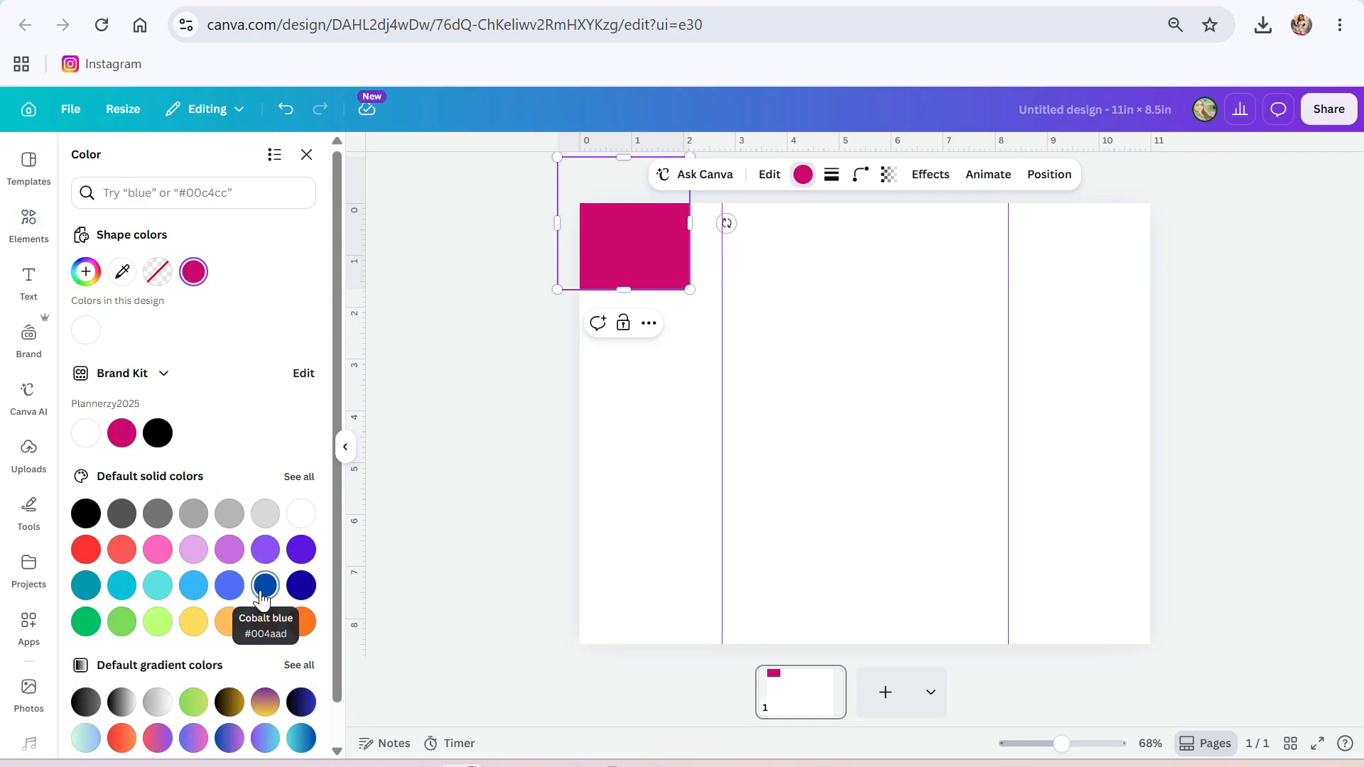
{"action": "left_click", "coordinate": [265, 585]}
- Stretch the blue shape across the full page width and move it up to form a band about 0.55 in high along the top edge
{"action": "left_click_drag", "start_coordinate": [689, 223], "coordinate": [1124, 190]}
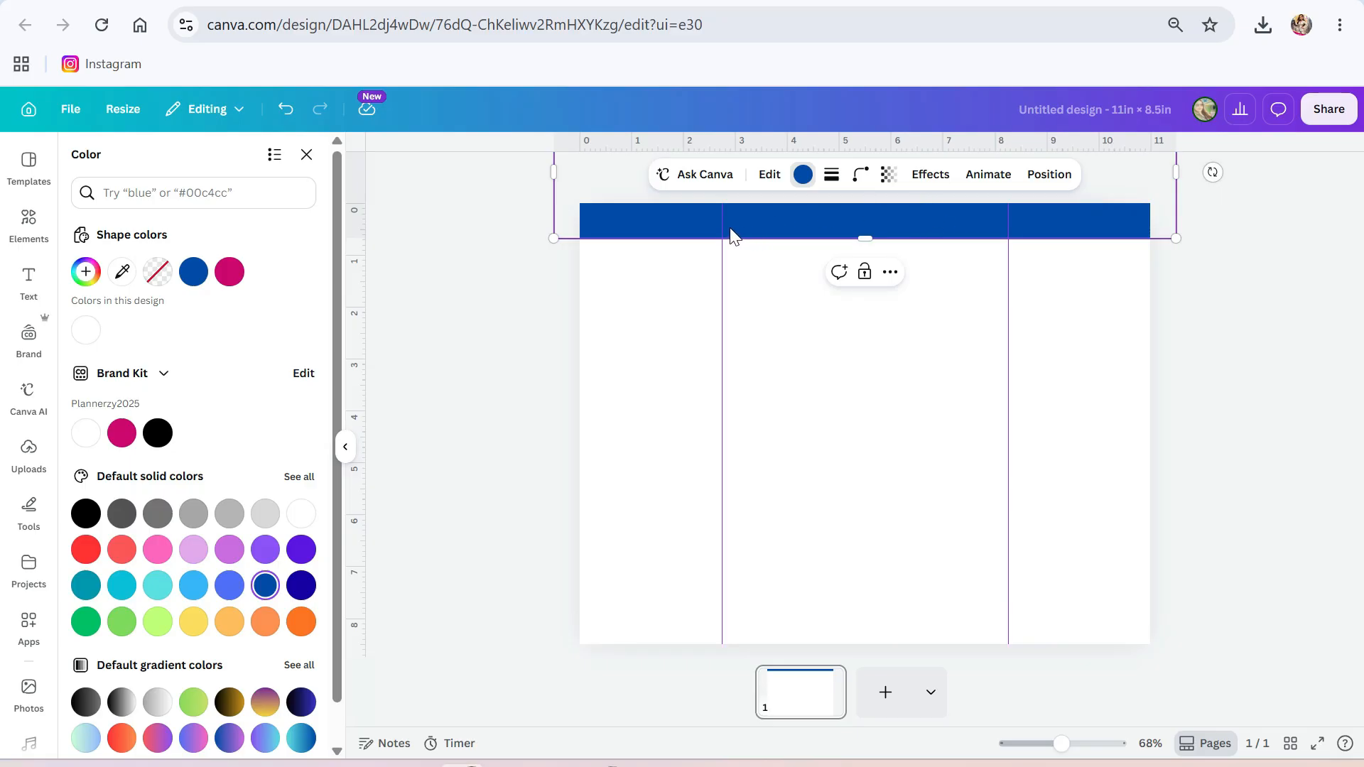
{"action": "left_click_drag", "start_coordinate": [733, 234], "coordinate": [730, 221]}
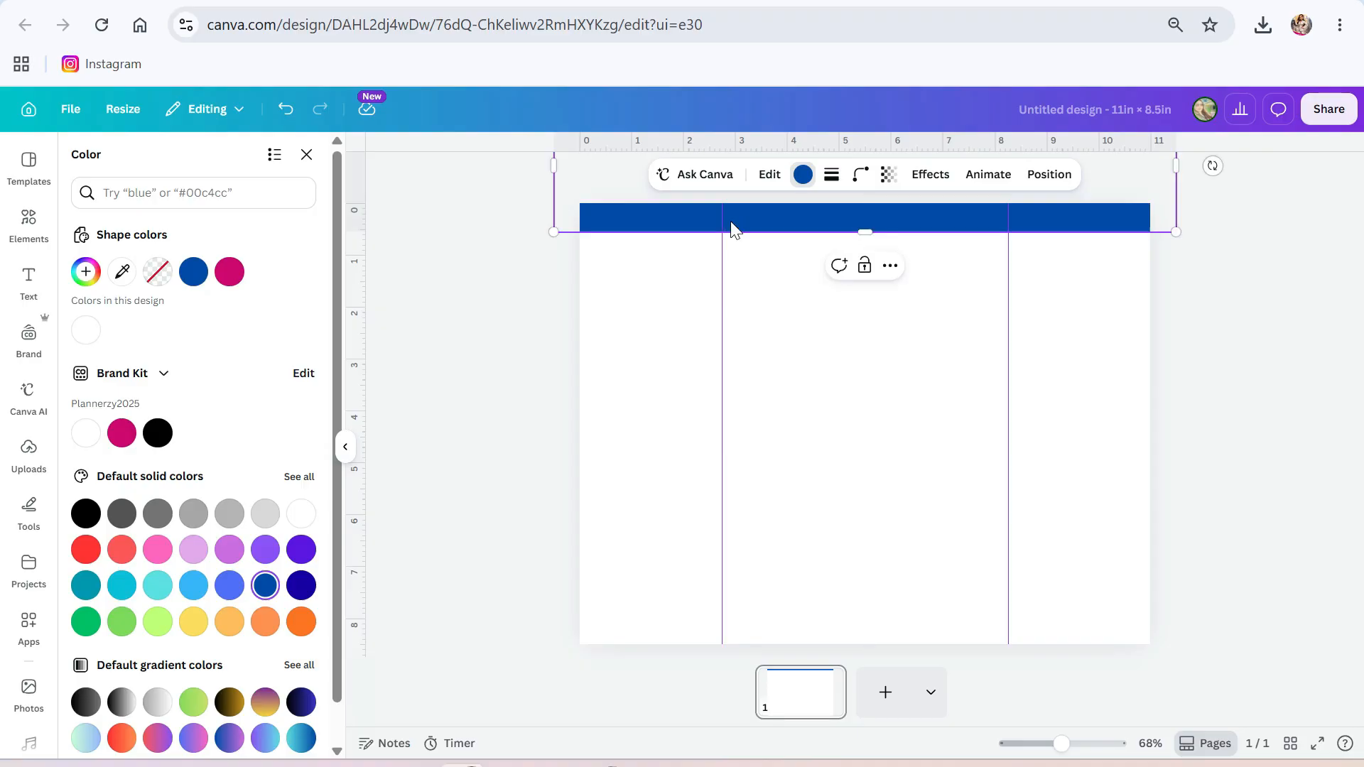
{"action": "left_click", "coordinate": [345, 447]}
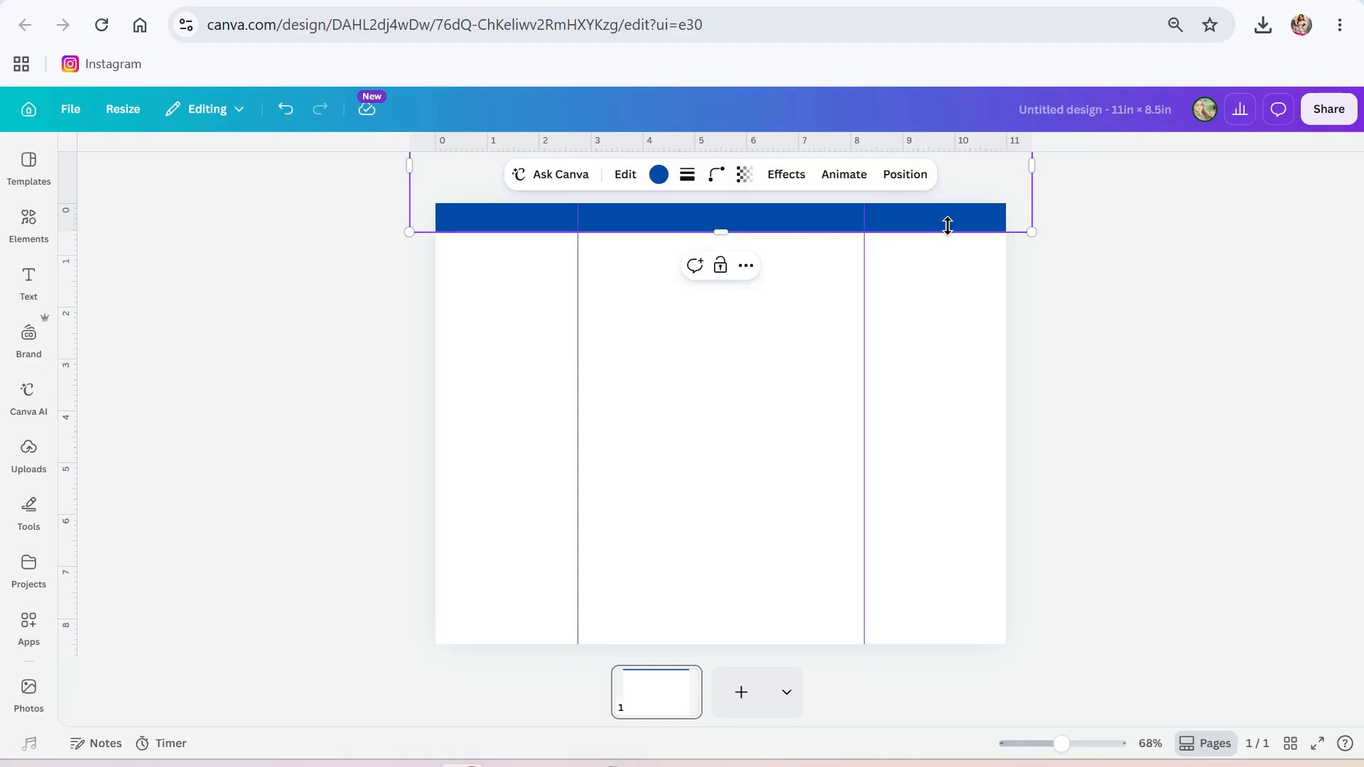
{"action": "left_click", "coordinate": [1091, 300]}
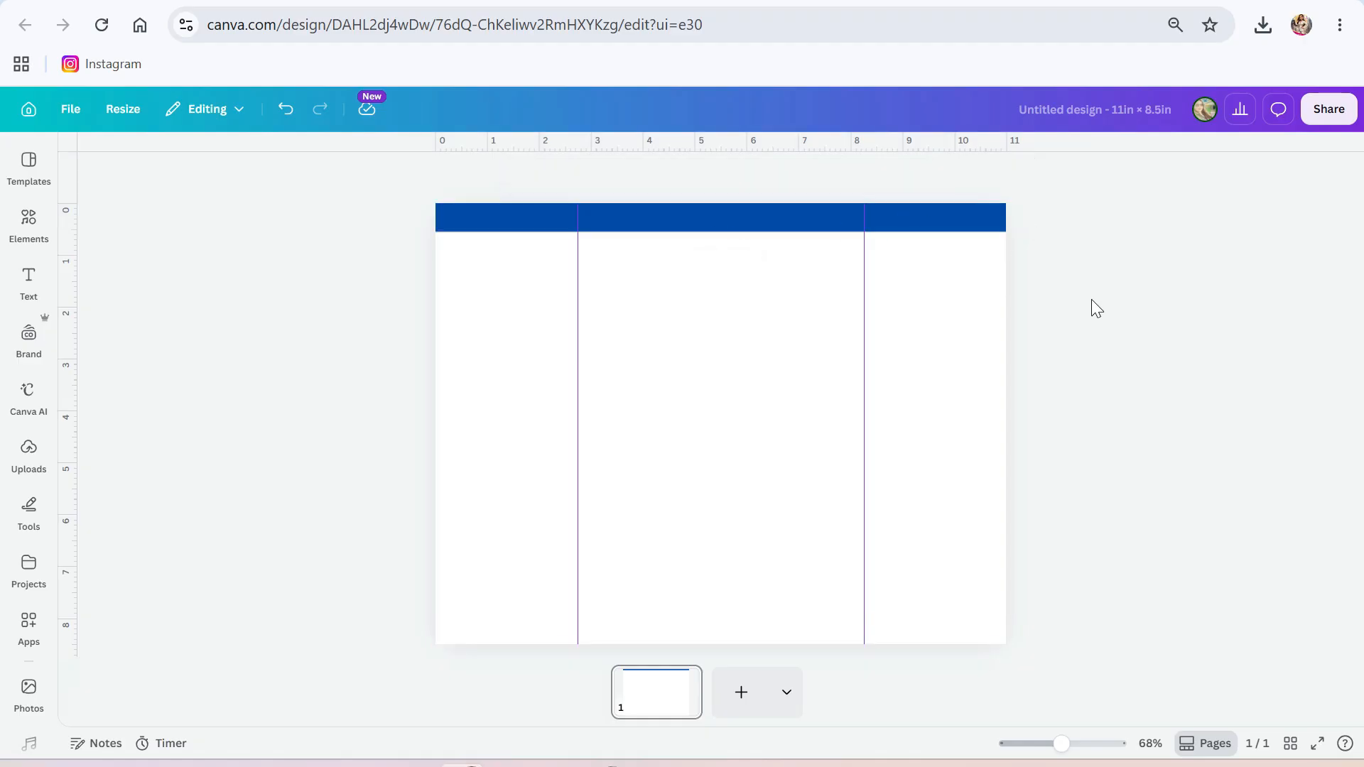
- Duplicate the blue top band and place the copy along the page's bottom edge at a similar visible height
{"action": "left_click", "coordinate": [928, 219]}
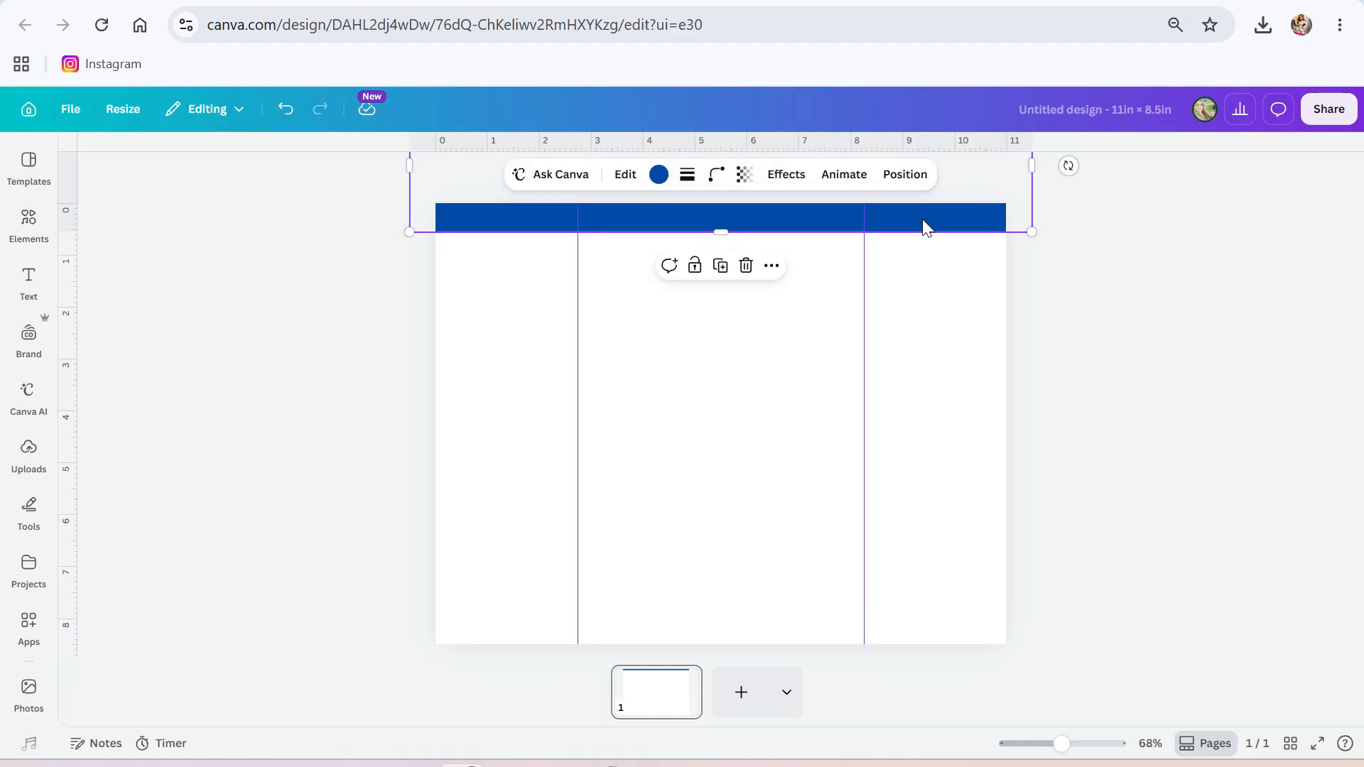
{"action": "left_click", "coordinate": [721, 273]}
{"action": "left_click_drag", "start_coordinate": [731, 256], "coordinate": [700, 737]}
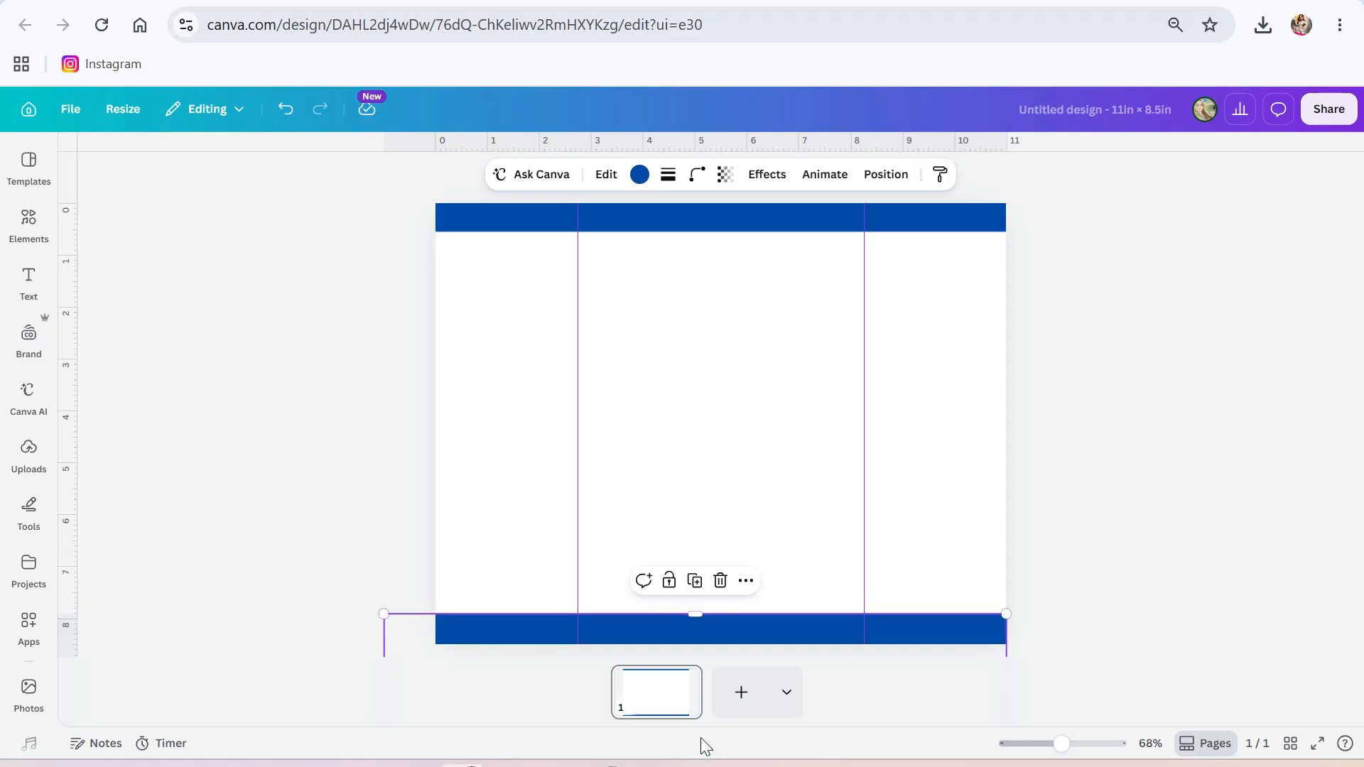
{"action": "left_click", "coordinate": [1089, 595]}
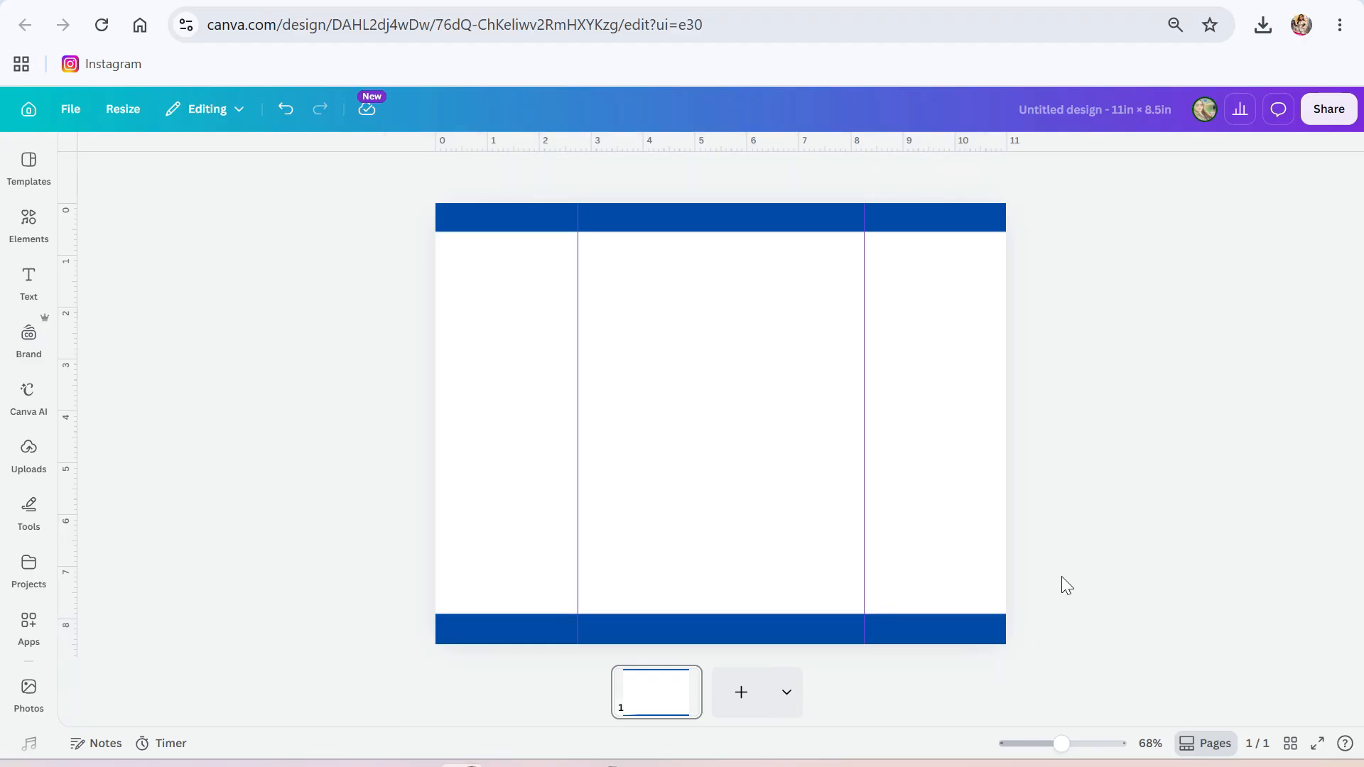
- Search the elements library for "blue abstract" and look through the photo results for a suitable background
{"action": "left_click", "coordinate": [29, 220]}
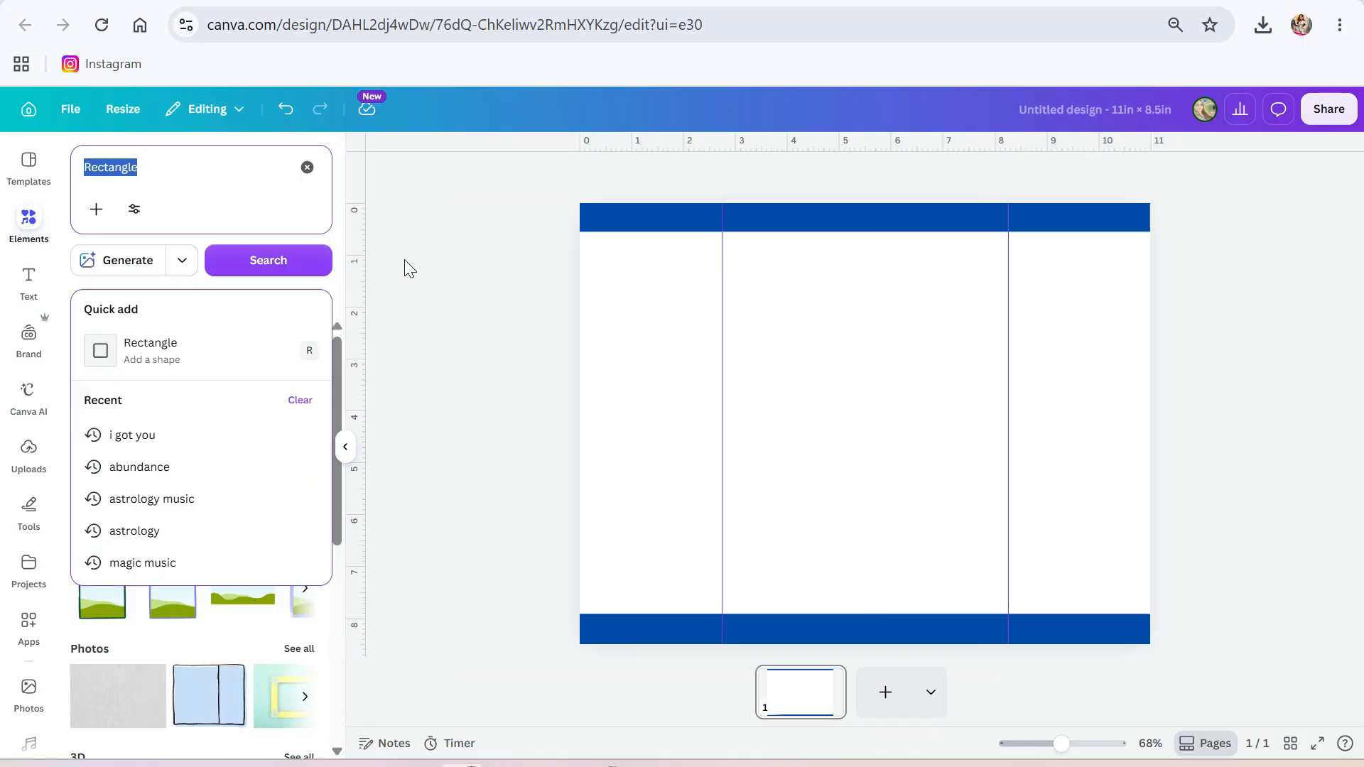
{"action": "type", "text": "blue"}
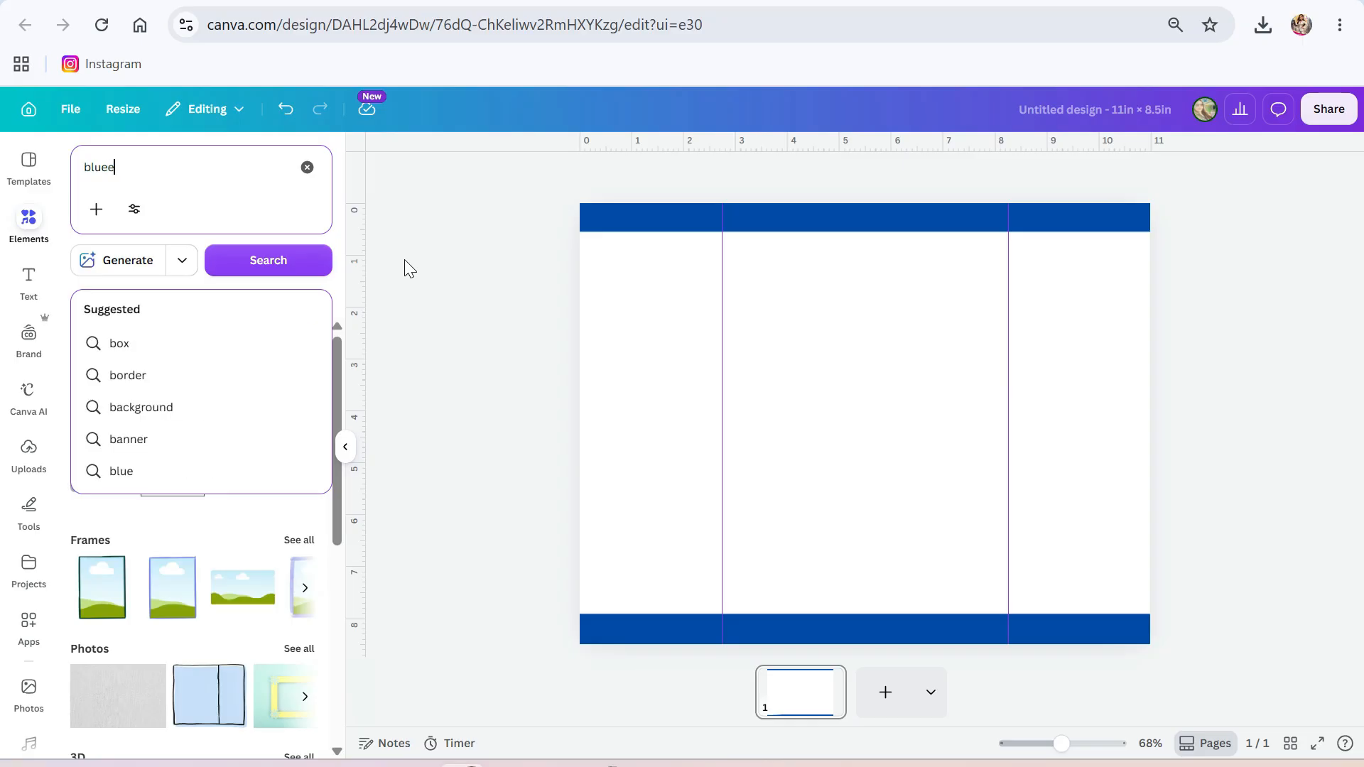
{"action": "type", "text": " abs"}
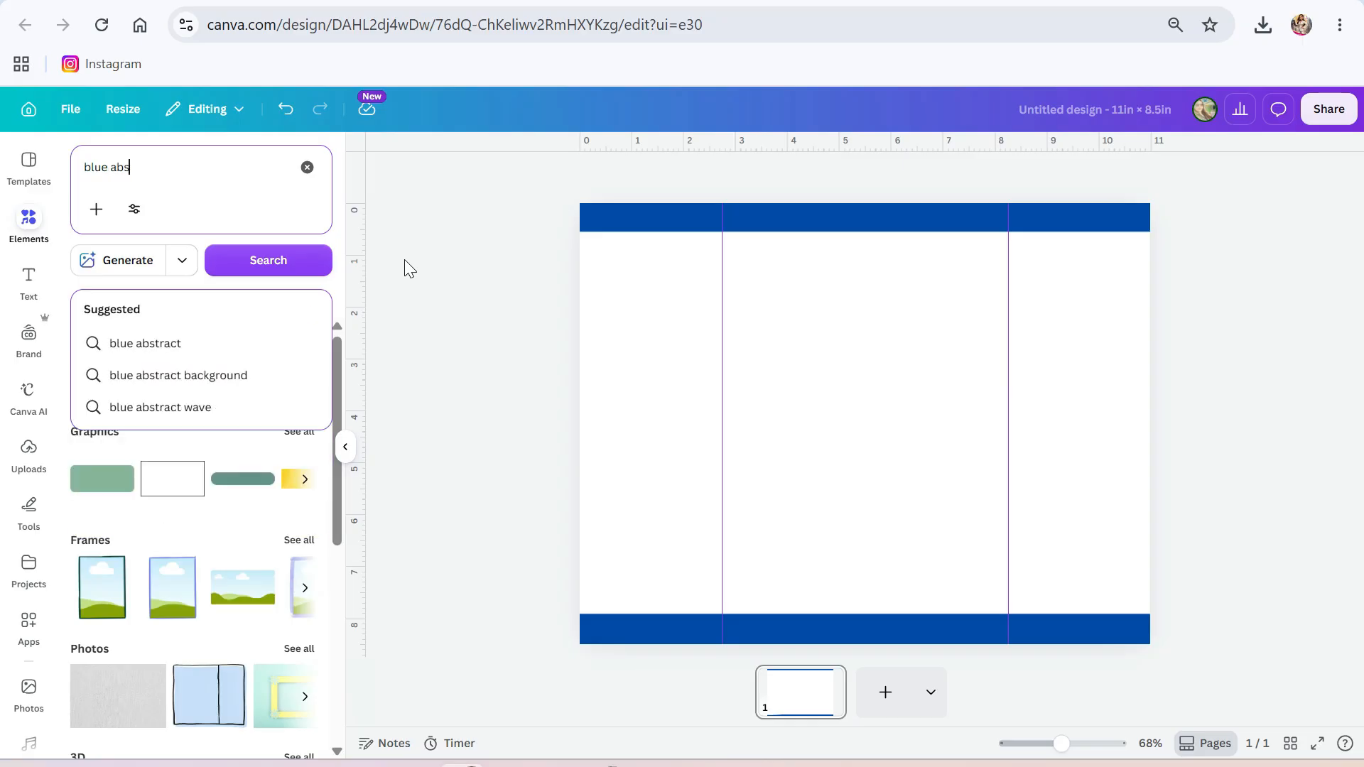
{"action": "type", "text": "tract"}
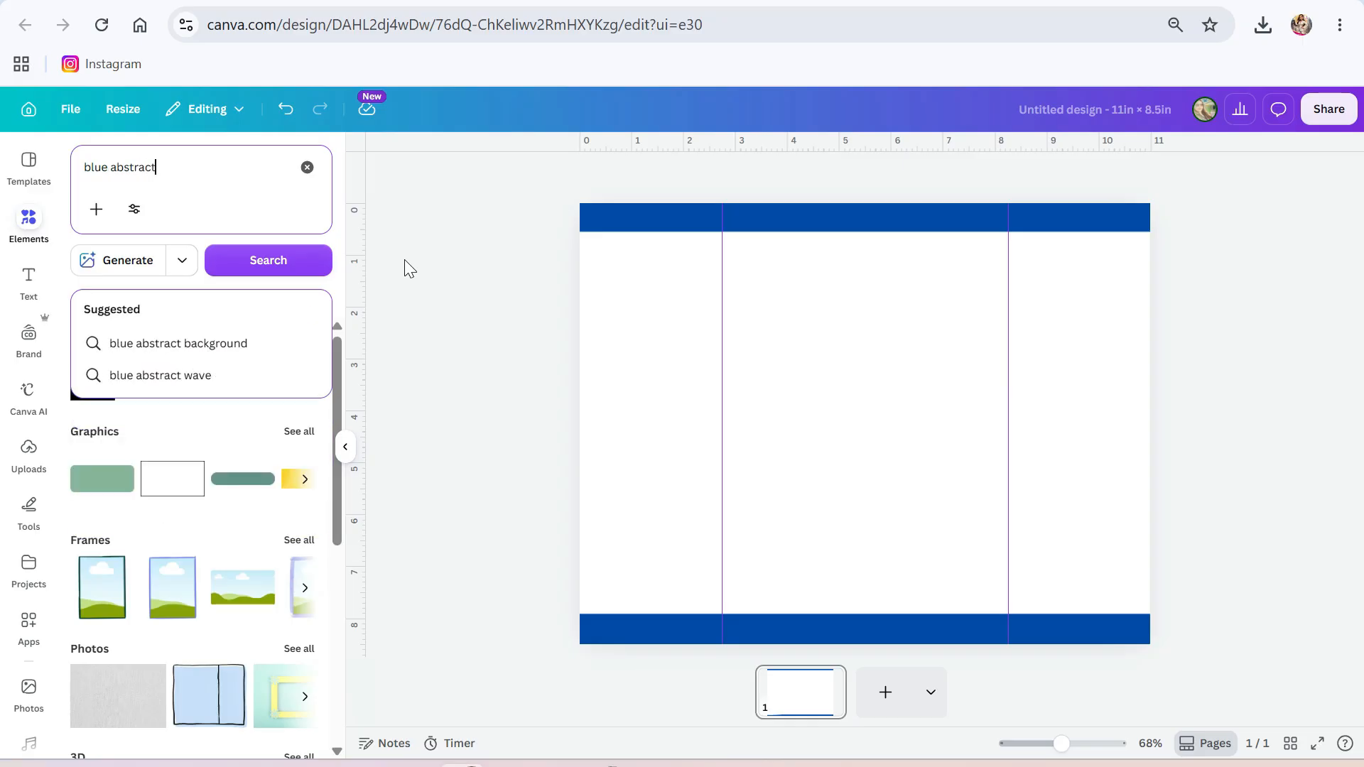
{"action": "key", "text": "Return"}
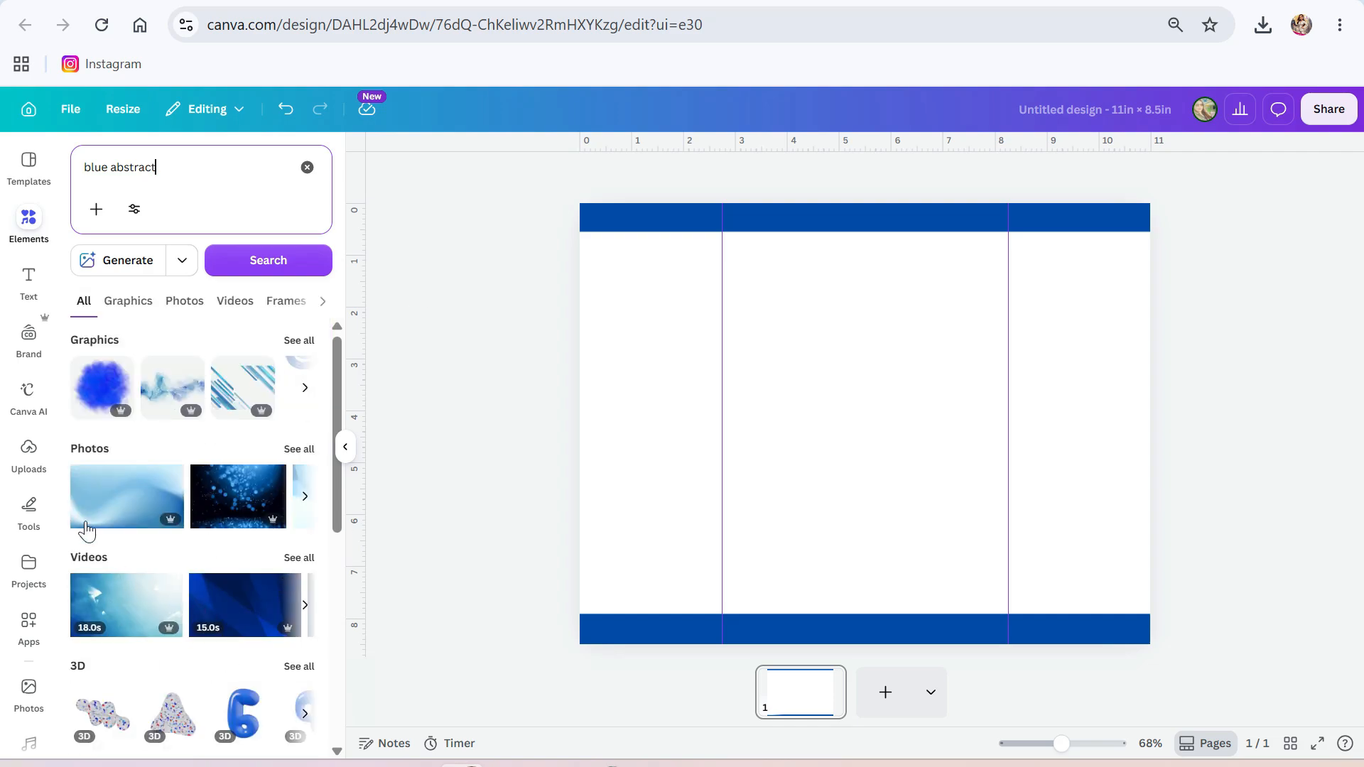
{"action": "left_click", "coordinate": [299, 450]}
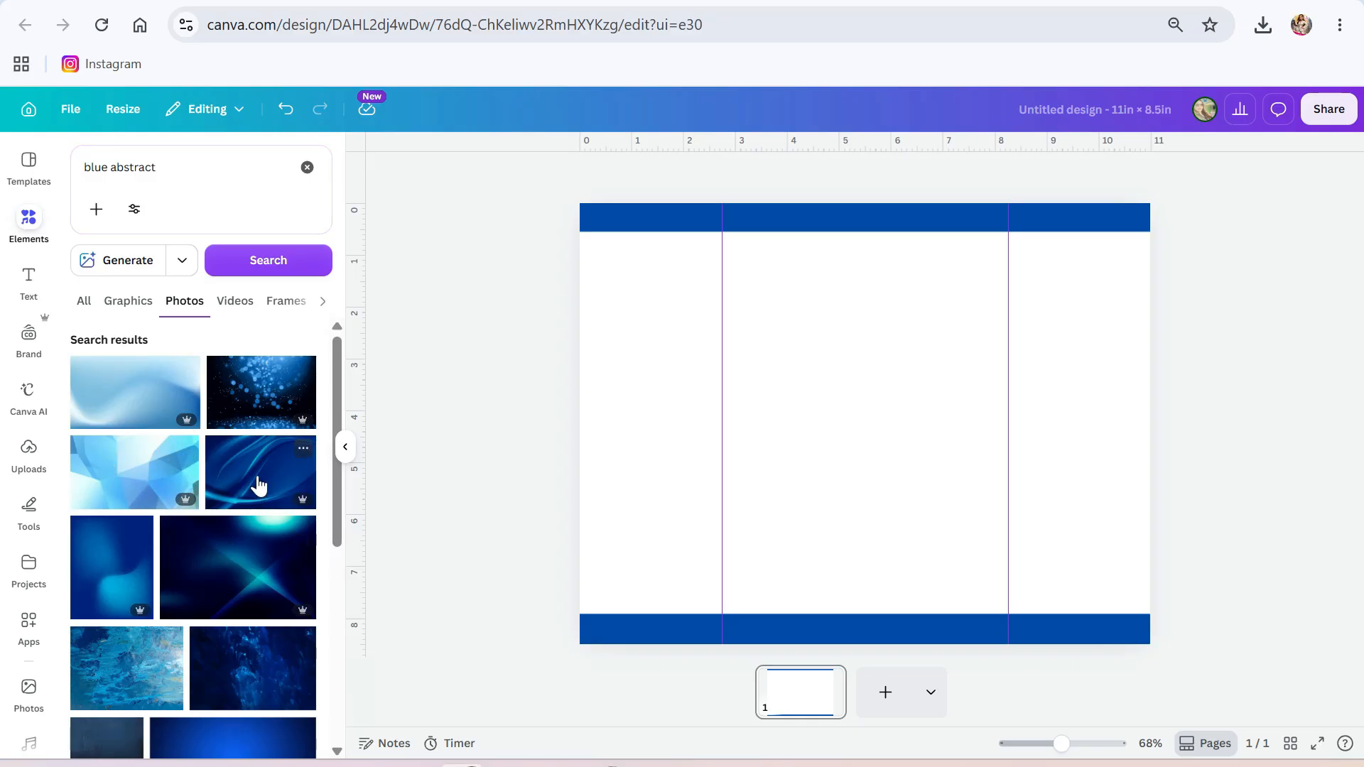
{"action": "scroll", "coordinate": [284, 640], "scroll_direction": "down", "scroll_amount": 3}
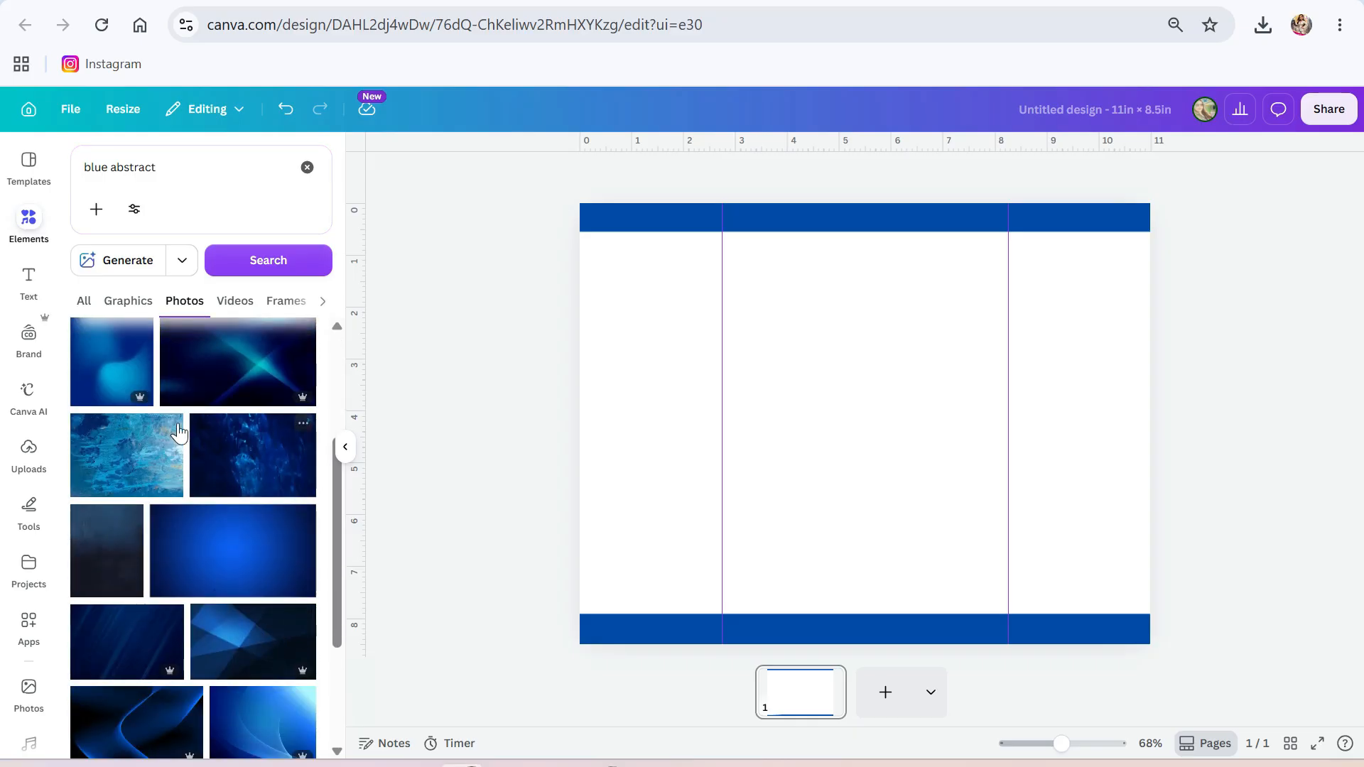
{"action": "scroll", "coordinate": [179, 689], "scroll_direction": "down", "scroll_amount": 3}
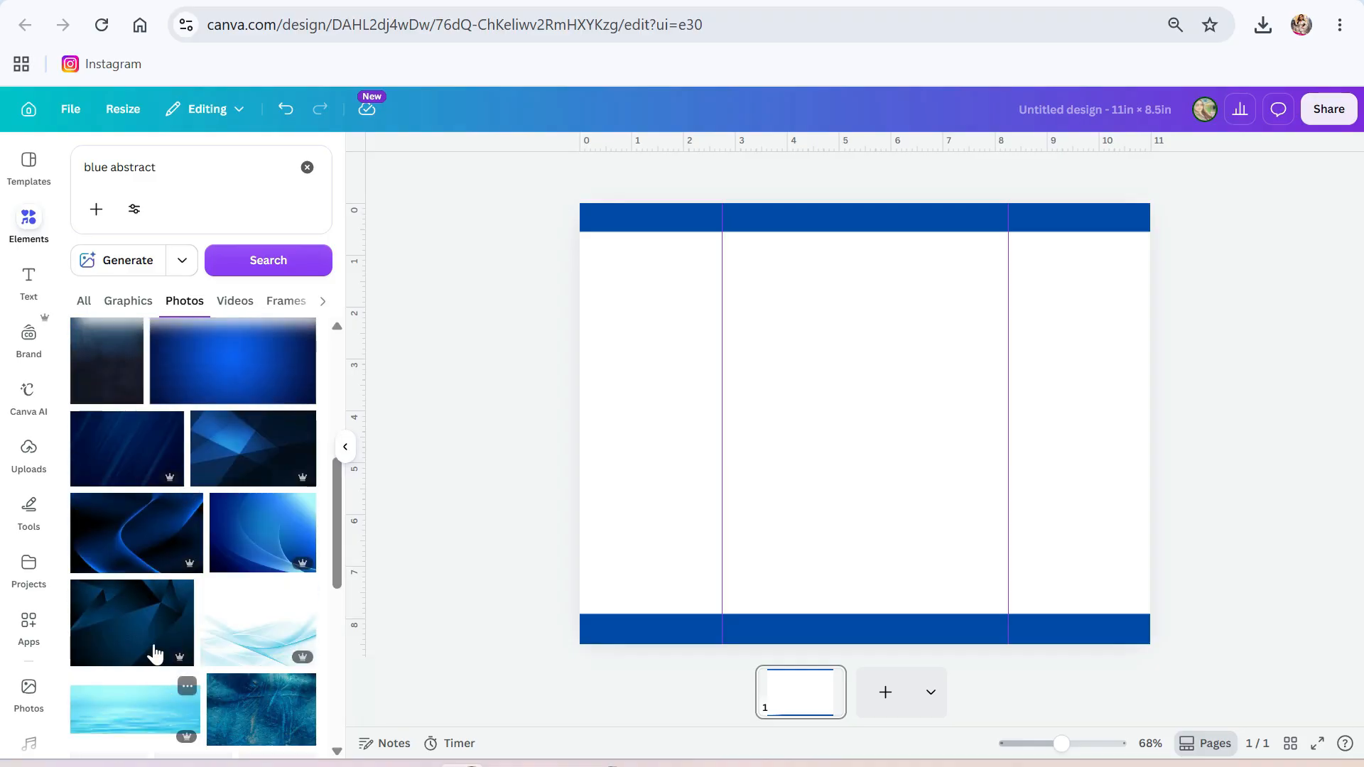
{"action": "scroll", "coordinate": [227, 596], "scroll_direction": "down", "scroll_amount": 5}
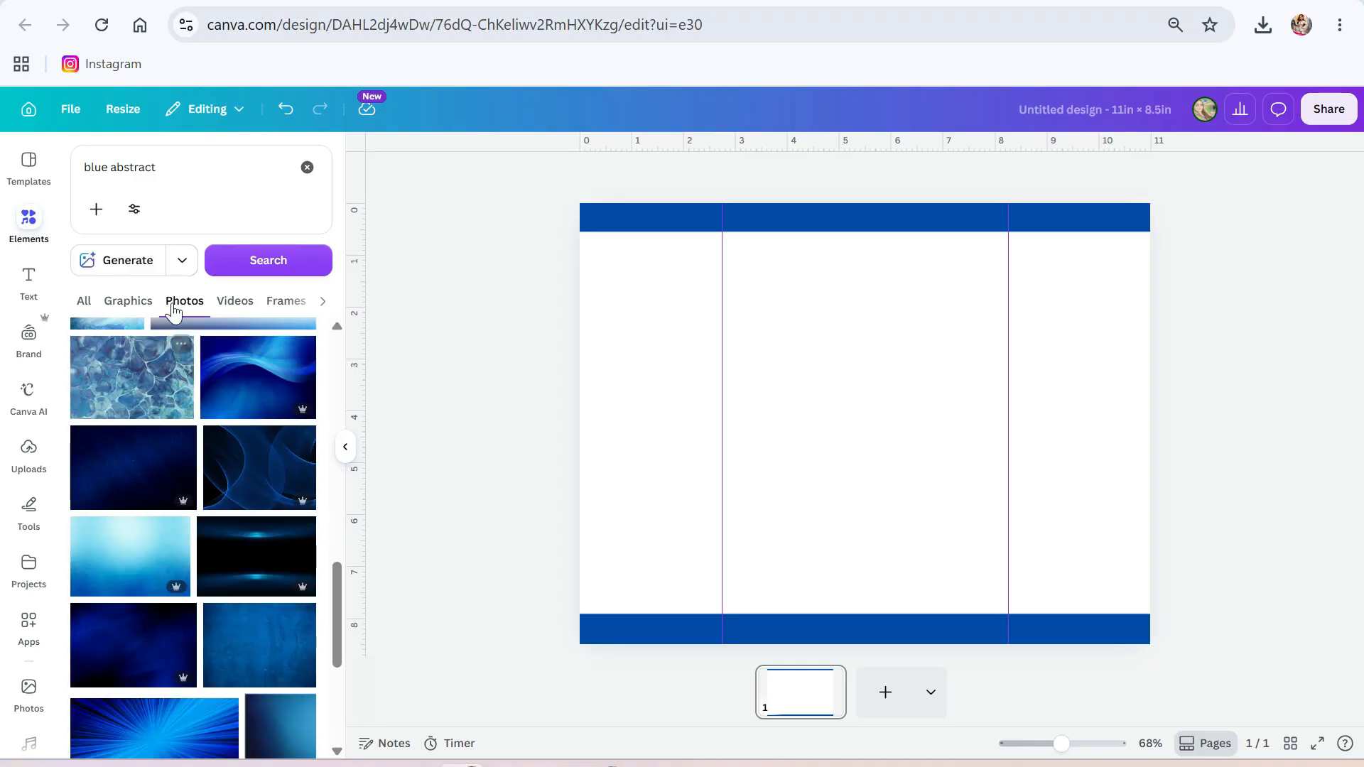
- From the graphics results, discard the trial blue brush-texture graphic and set the dark blue geometric block graphic as the page background
{"action": "left_click", "coordinate": [134, 306]}
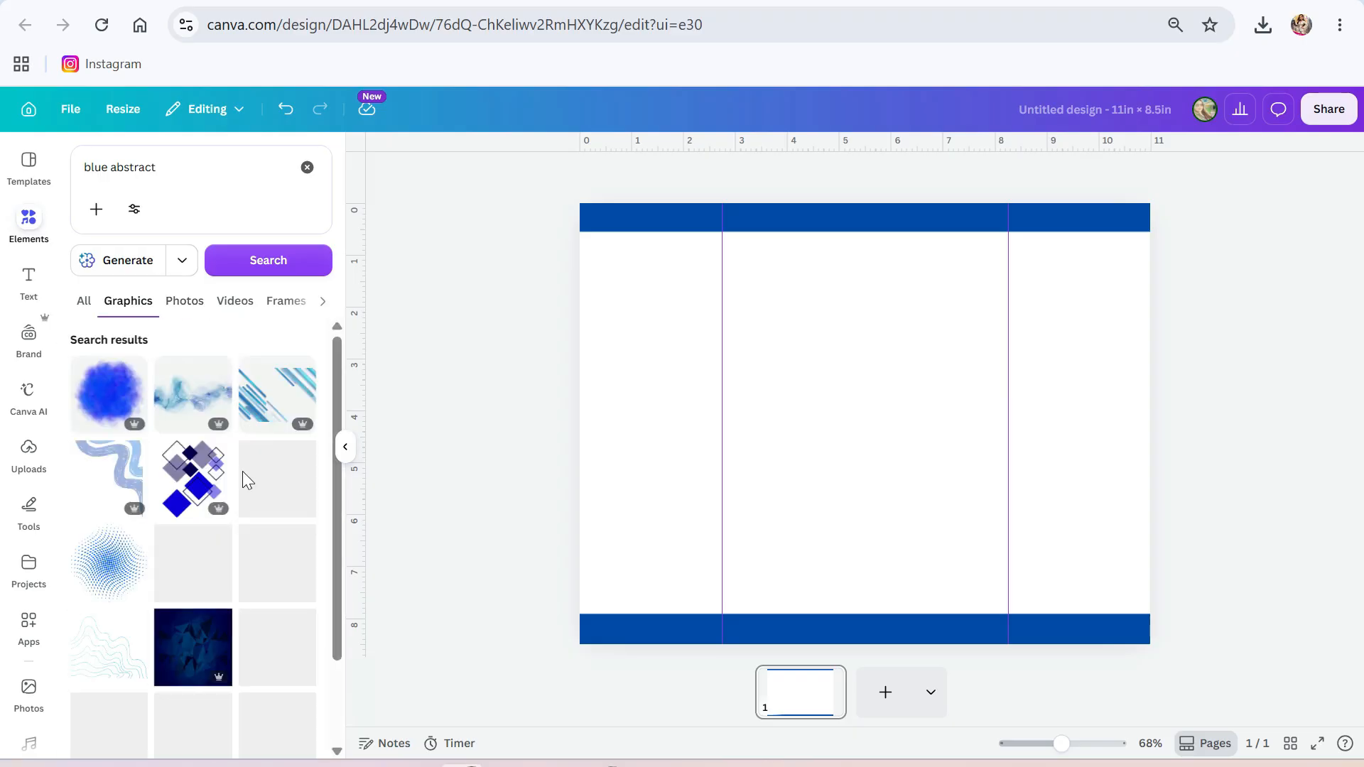
{"action": "scroll", "coordinate": [263, 483], "scroll_direction": "down", "scroll_amount": 4}
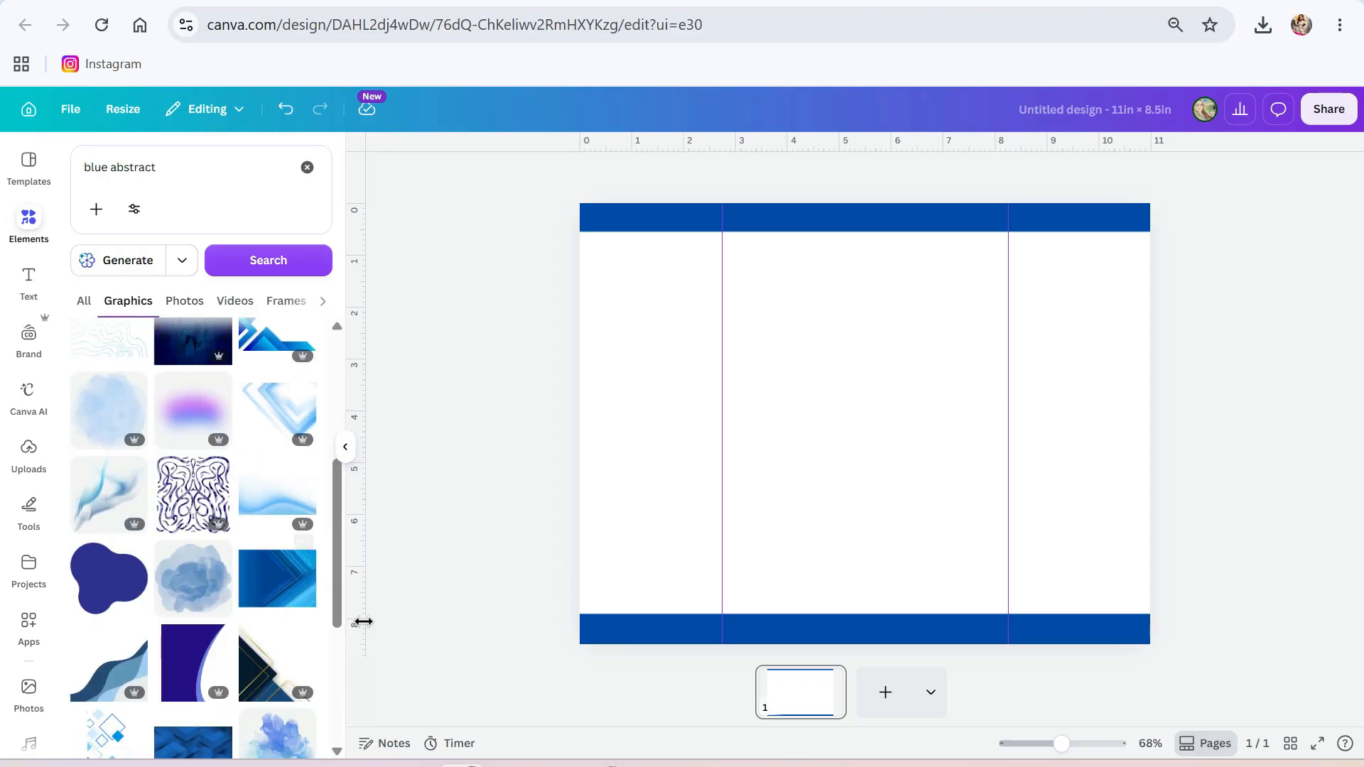
{"action": "scroll", "coordinate": [252, 693], "scroll_direction": "down", "scroll_amount": 2}
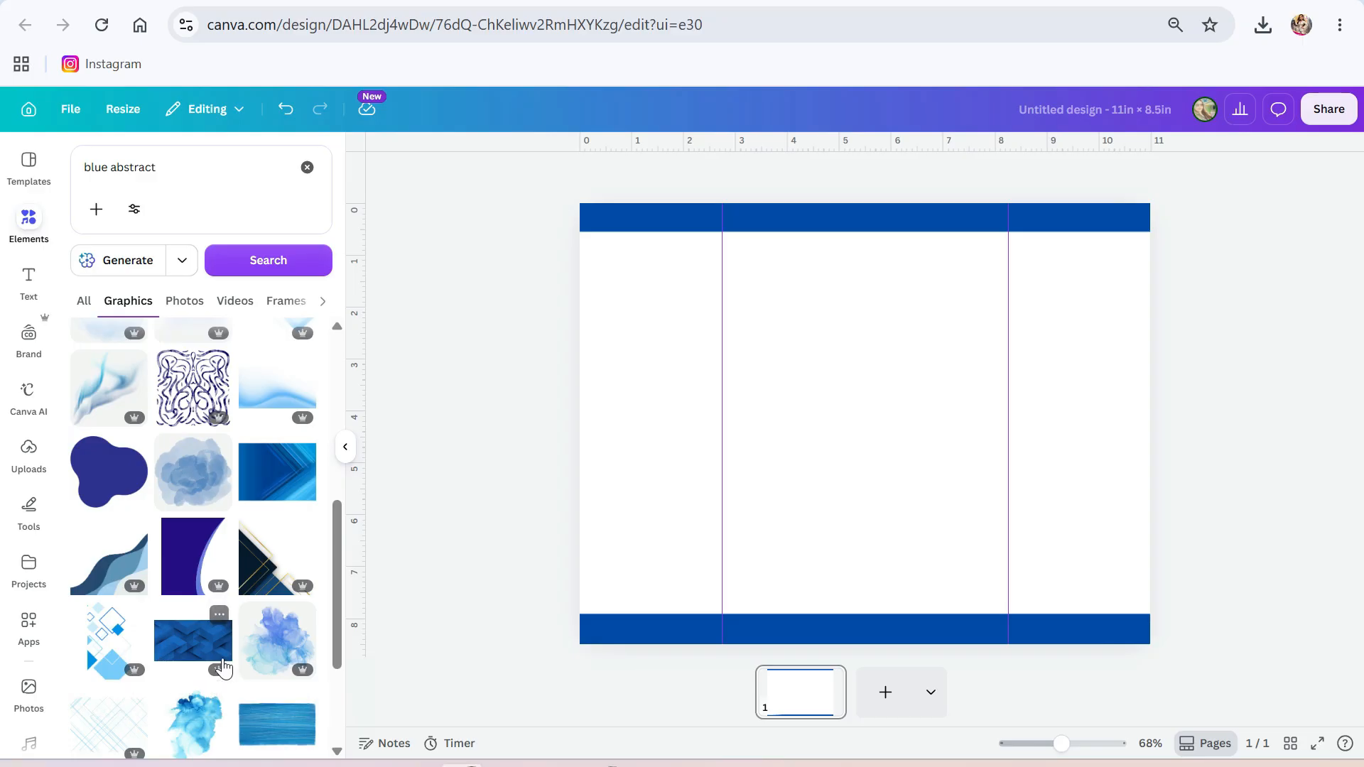
{"action": "left_click", "coordinate": [275, 726]}
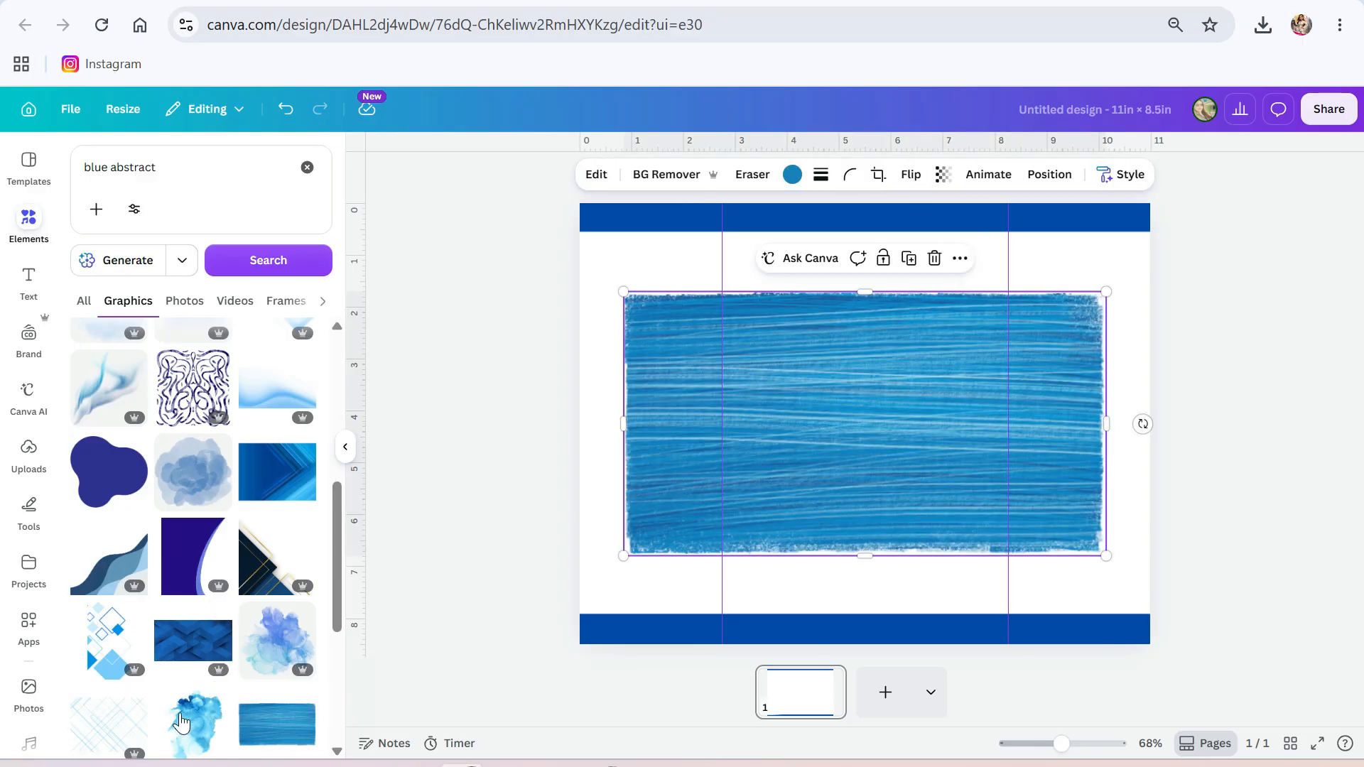
{"action": "key", "text": "Delete"}
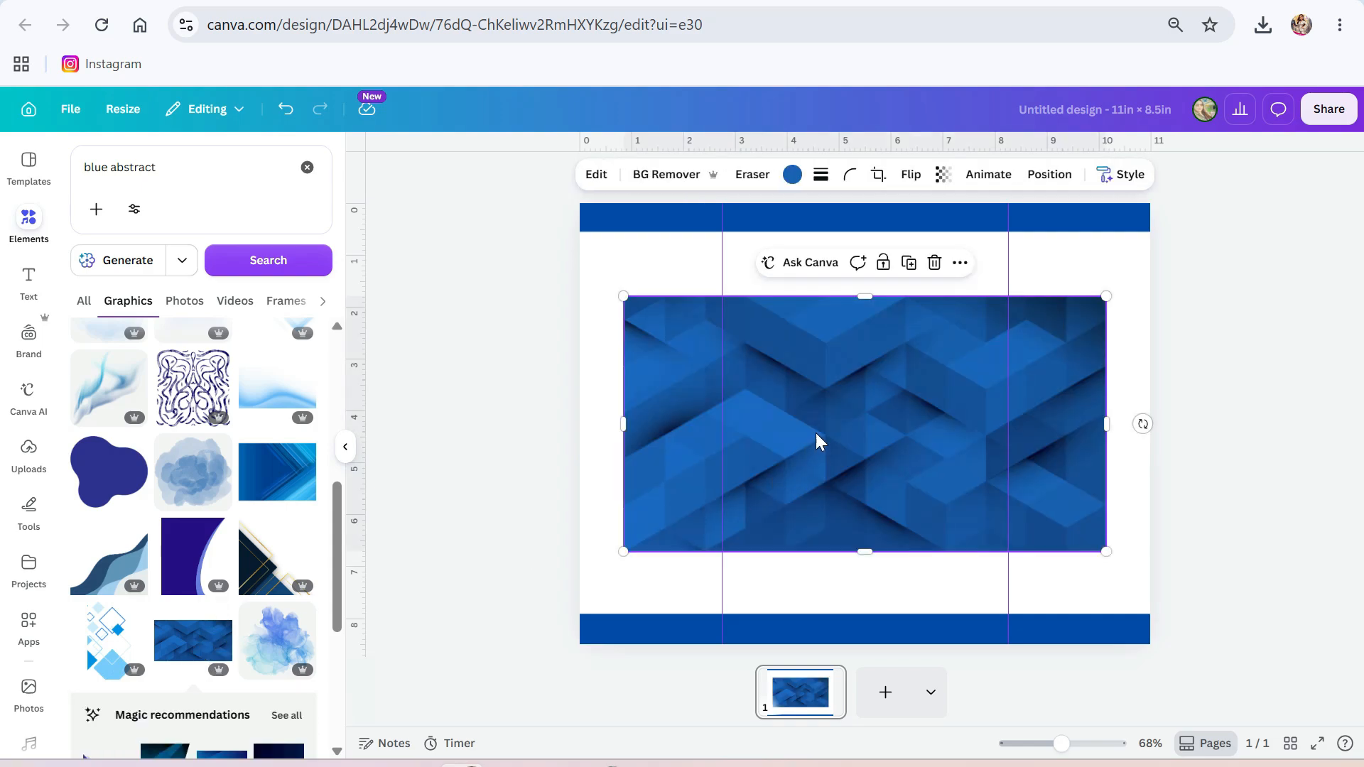
{"action": "right_click", "coordinate": [817, 441]}
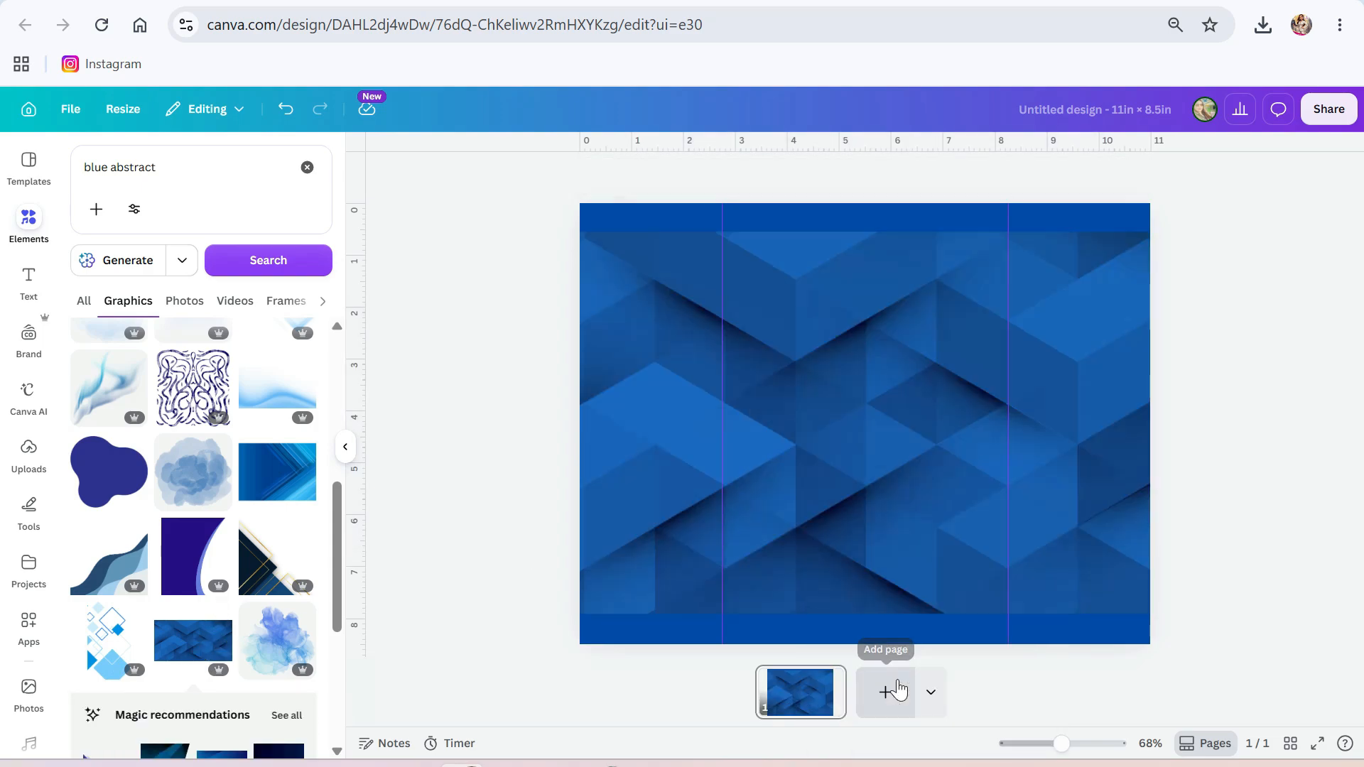
{"action": "left_click", "coordinate": [862, 676]}
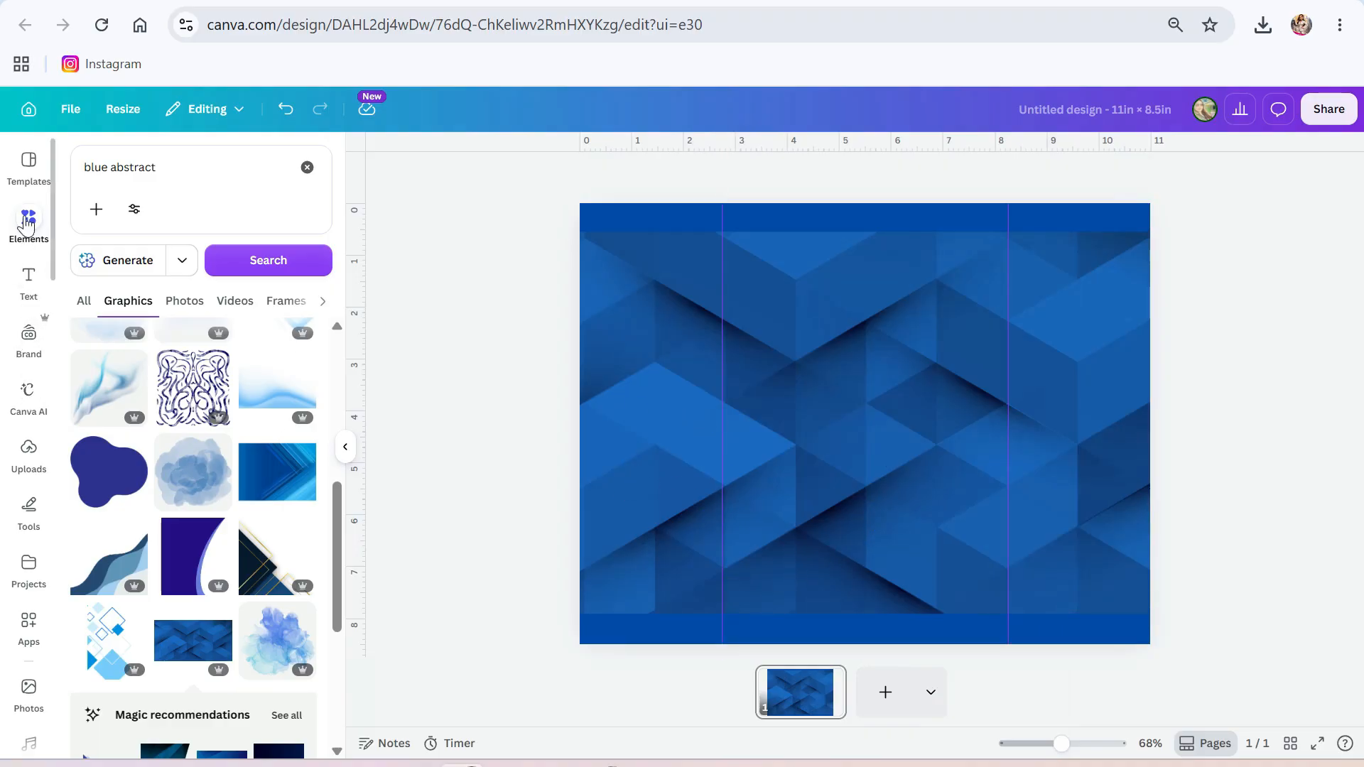
- Clear the previous element search and search for "happy fathers day"
{"action": "left_click", "coordinate": [157, 167]}
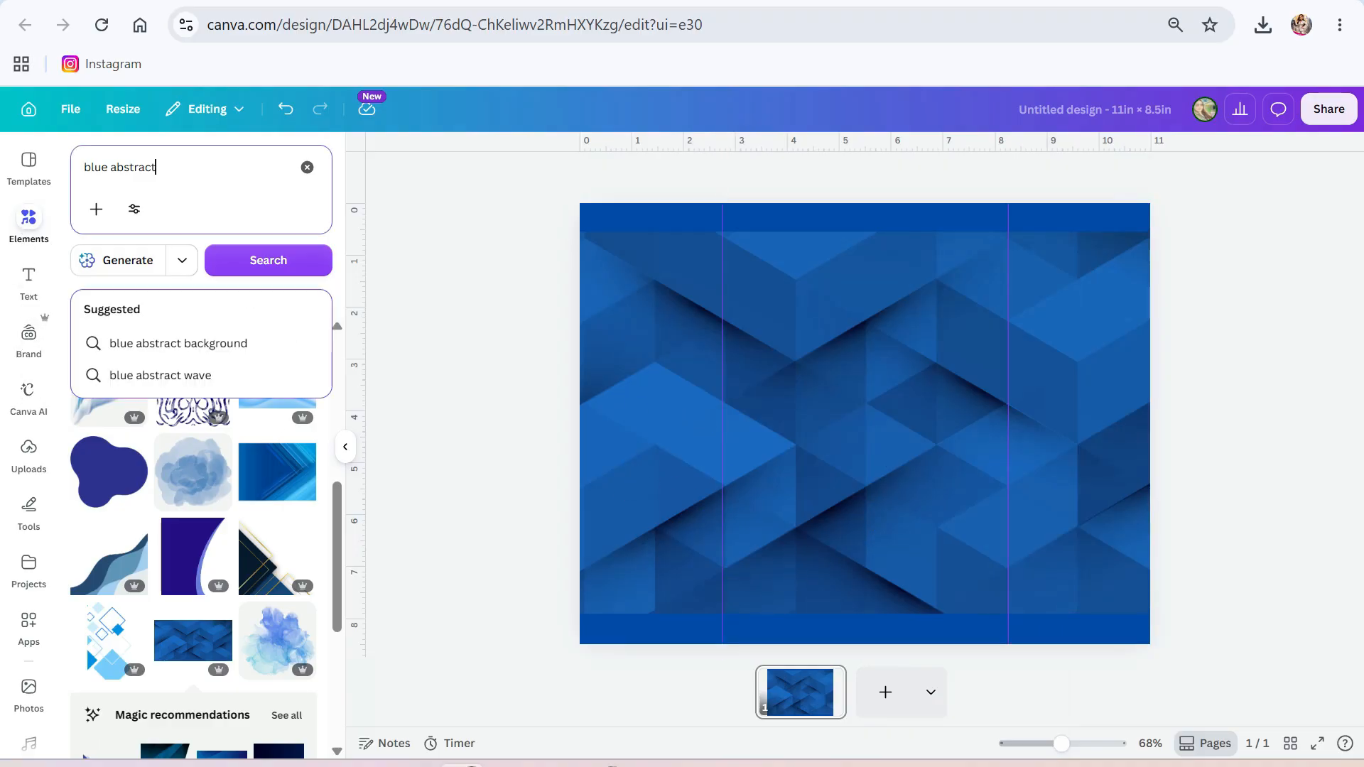
{"action": "left_click", "coordinate": [307, 169]}
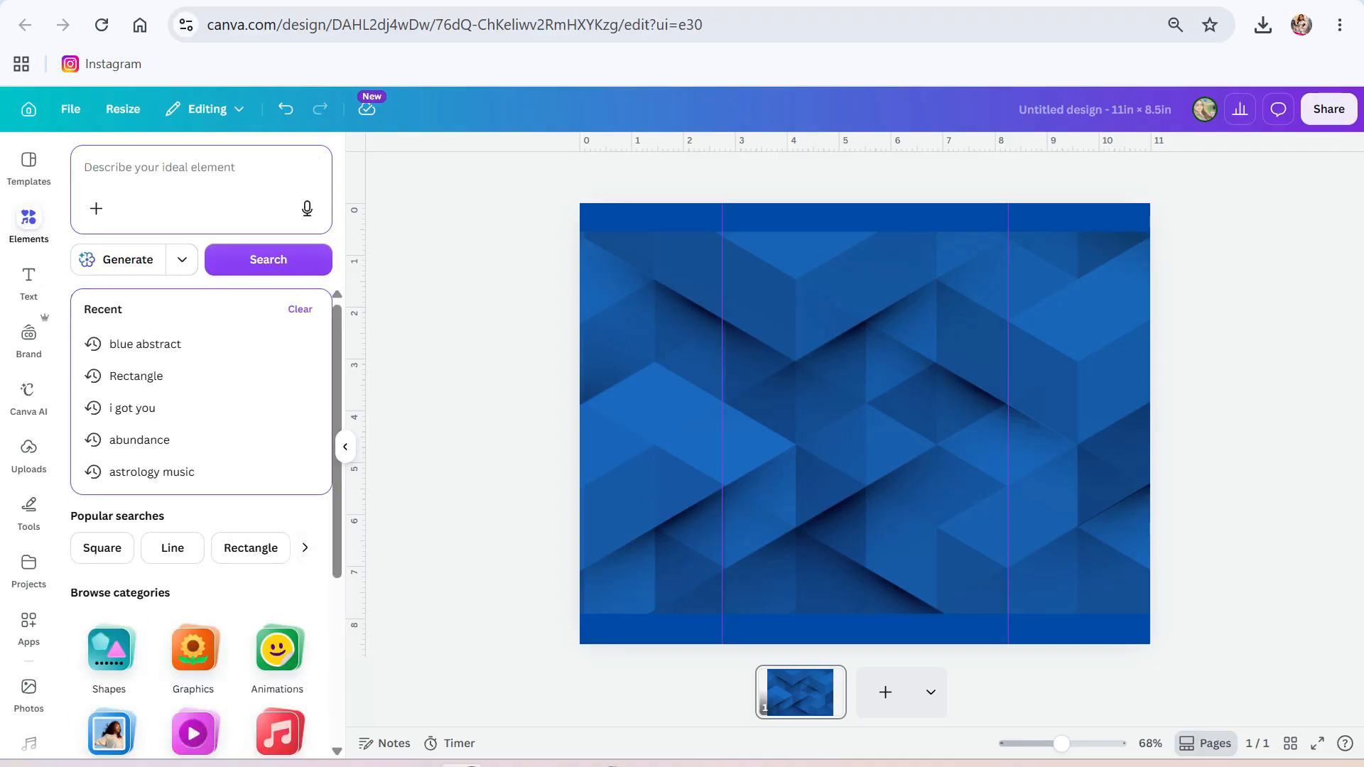
{"action": "type", "text": "happy f"}
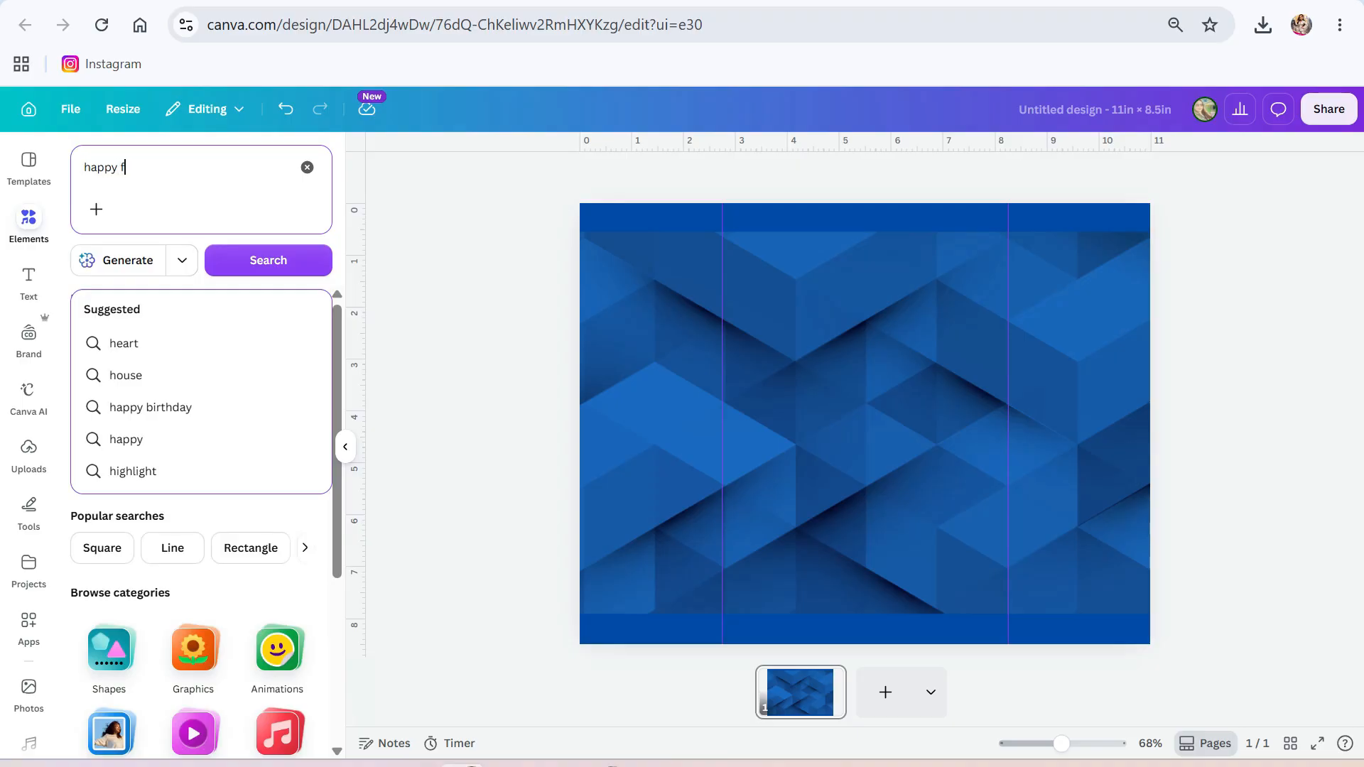
{"action": "type", "text": "qa"}
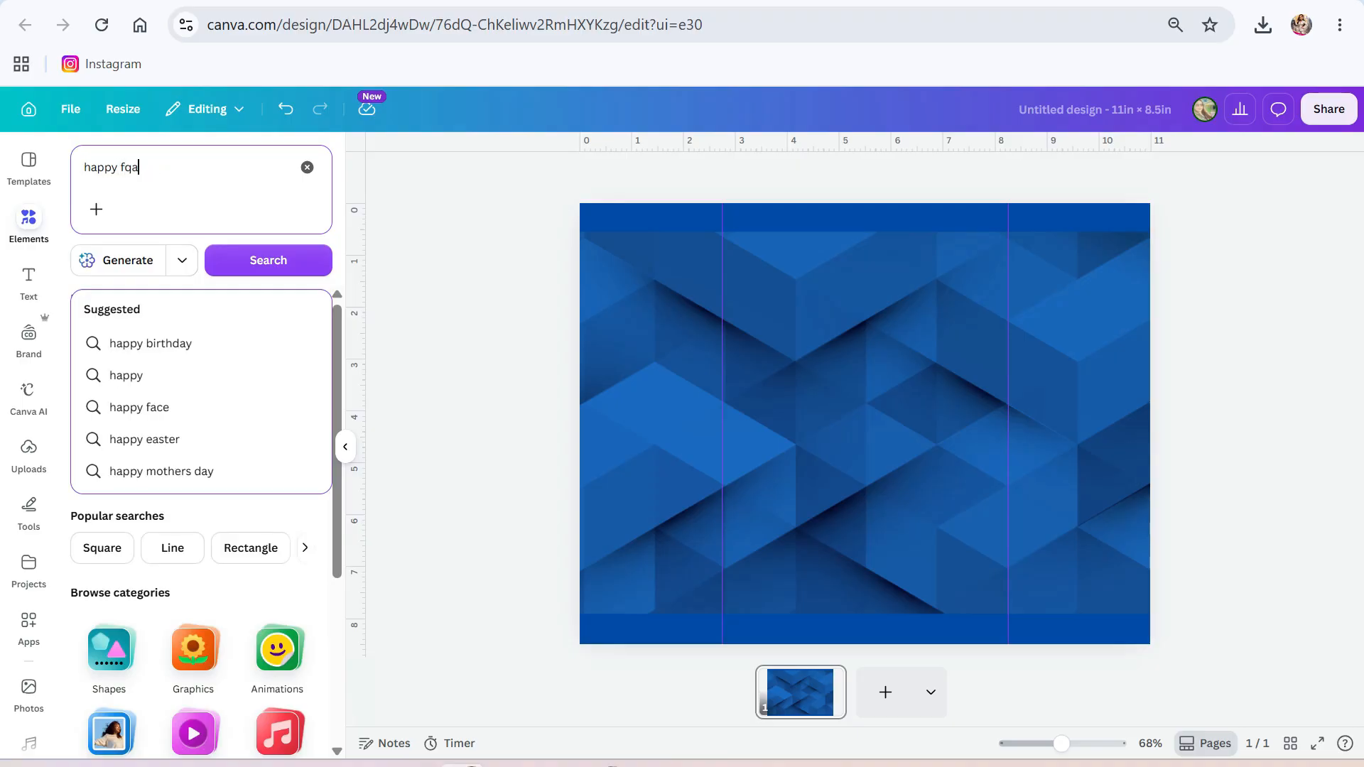
{"action": "type", "text": "taherthe"}
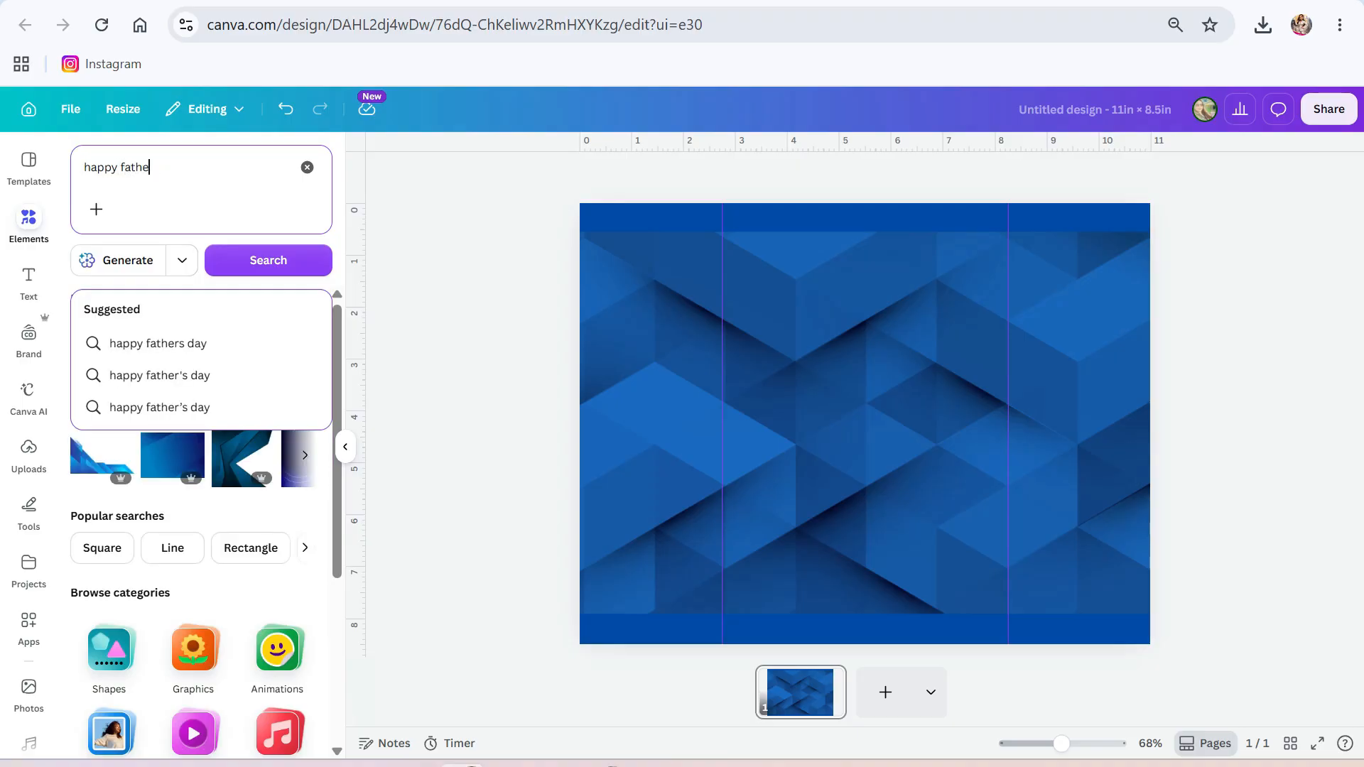
{"action": "type", "text": "rs "}
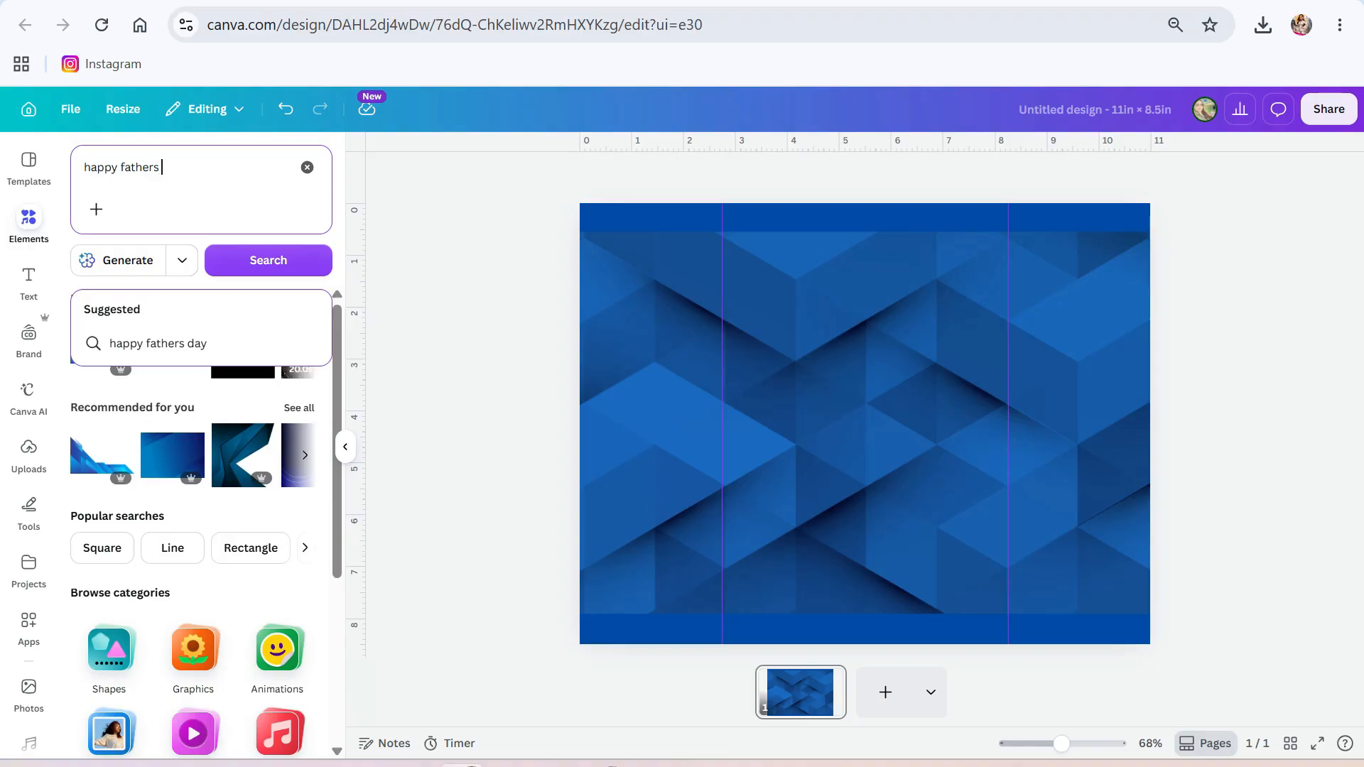
{"action": "type", "text": "day"}
{"action": "key", "text": "Return"}
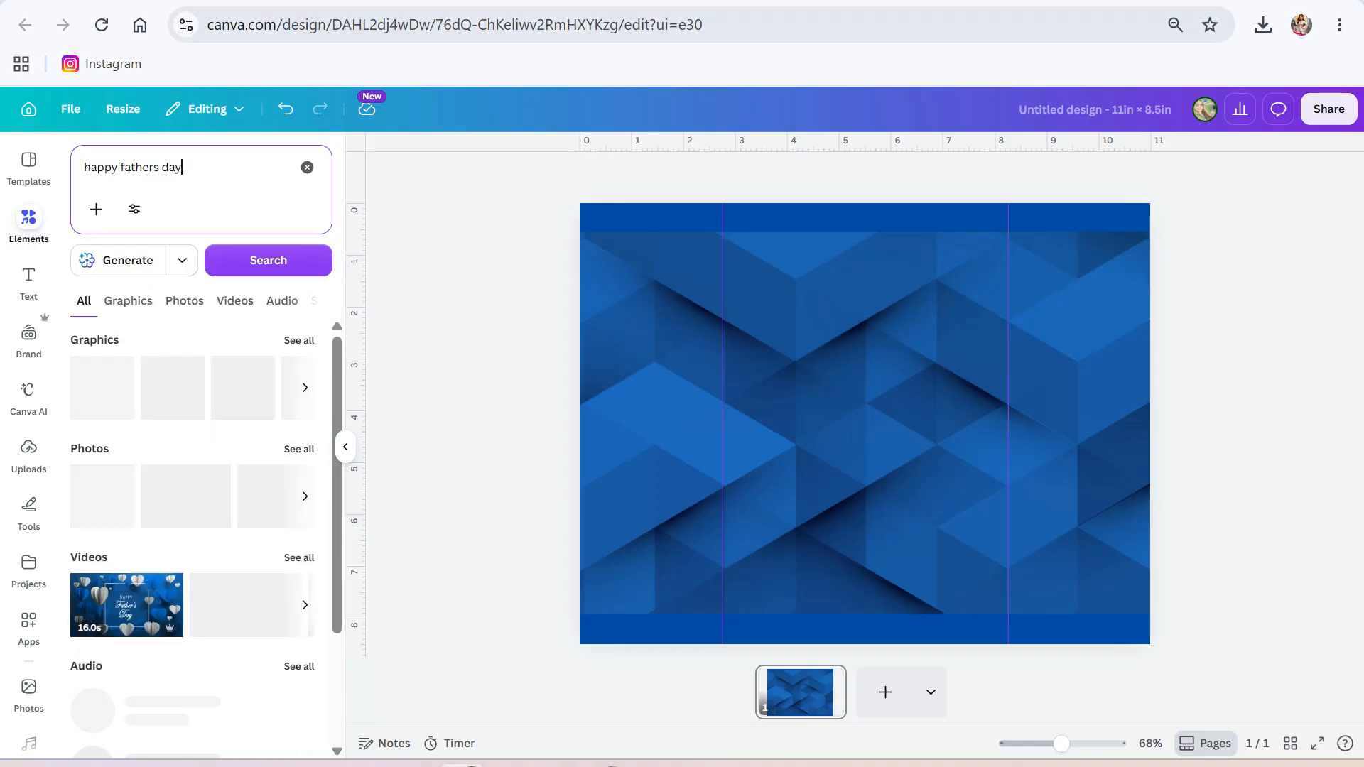
- Add the orange "BEST DAD" trophy from the Father's Day graphics results to the page's center panel
{"action": "left_click", "coordinate": [298, 343]}
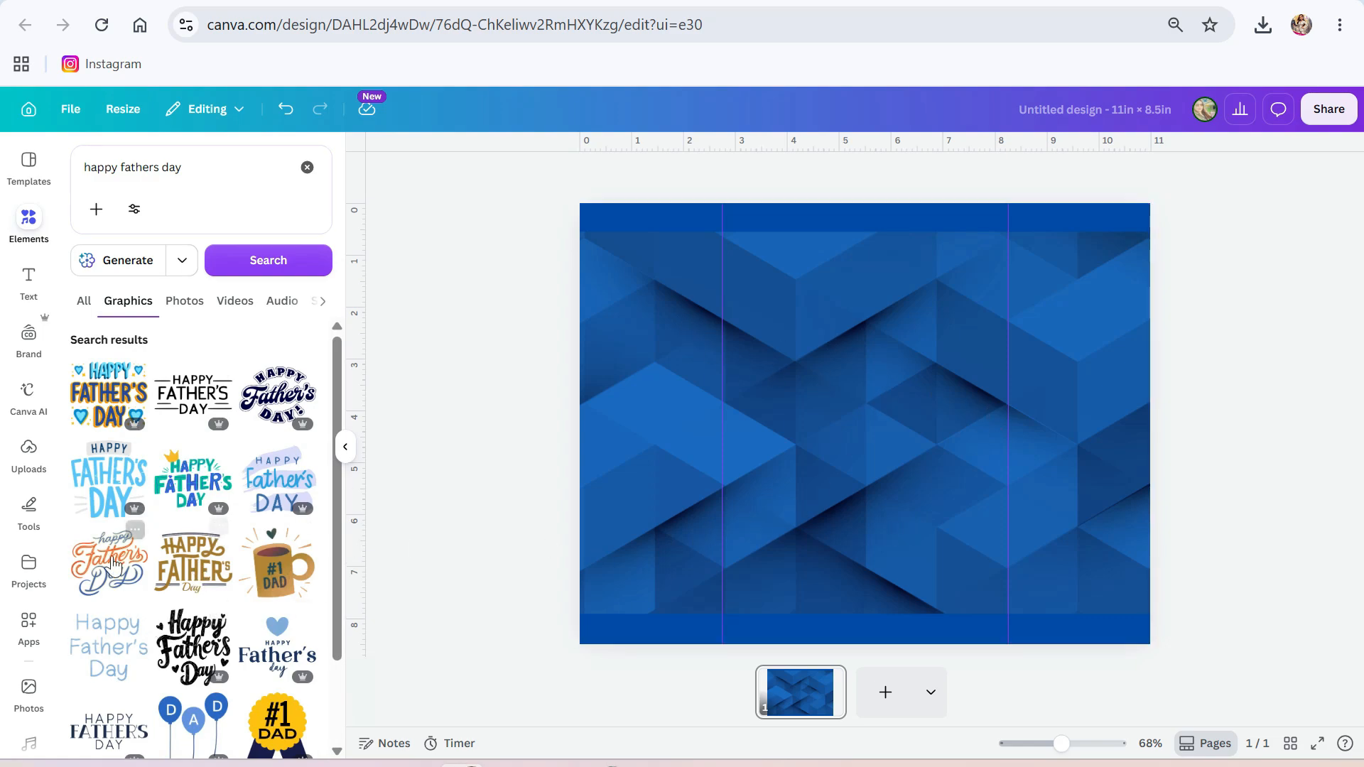
{"action": "scroll", "coordinate": [213, 573], "scroll_direction": "down", "scroll_amount": 2}
{"action": "scroll", "coordinate": [210, 579], "scroll_direction": "down", "scroll_amount": 5}
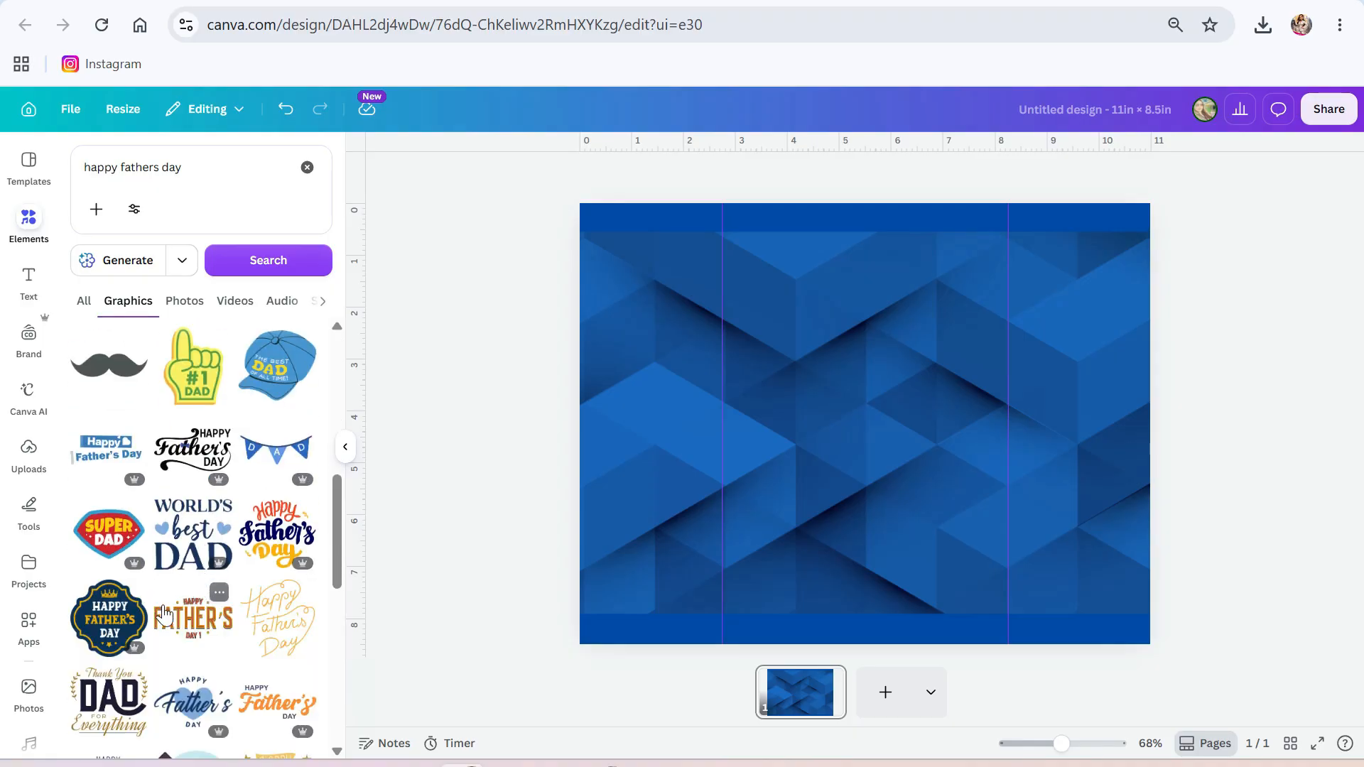
{"action": "scroll", "coordinate": [164, 613], "scroll_direction": "down", "scroll_amount": 3}
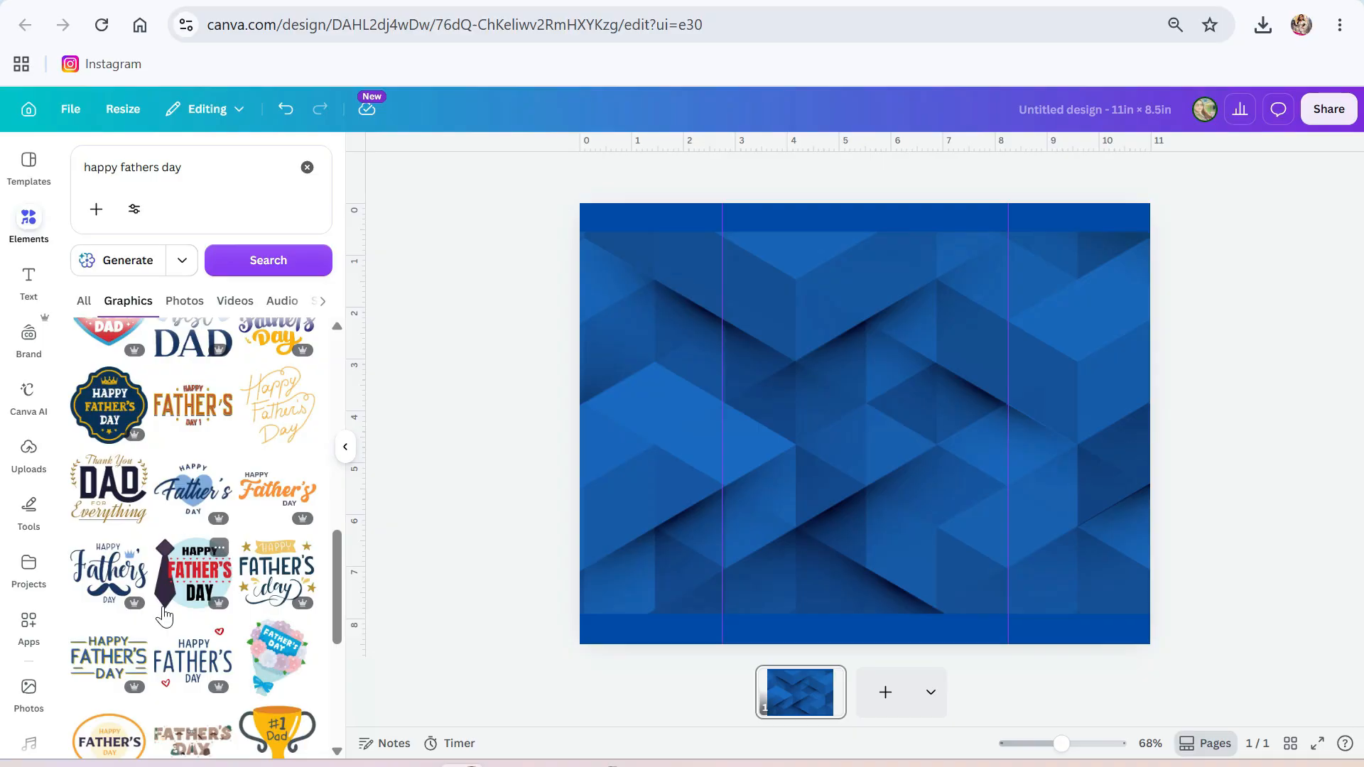
{"action": "scroll", "coordinate": [173, 610], "scroll_direction": "down", "scroll_amount": 8}
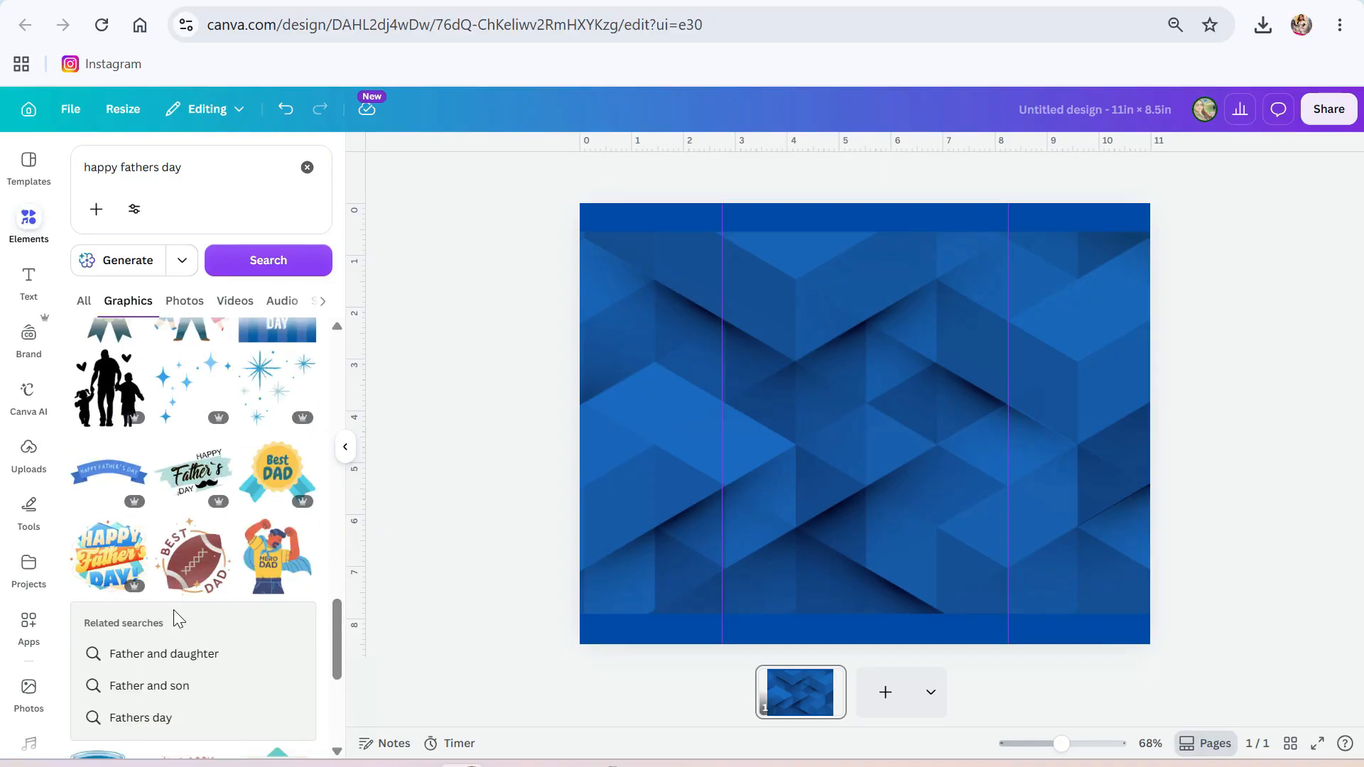
{"action": "scroll", "coordinate": [172, 607], "scroll_direction": "down", "scroll_amount": 3}
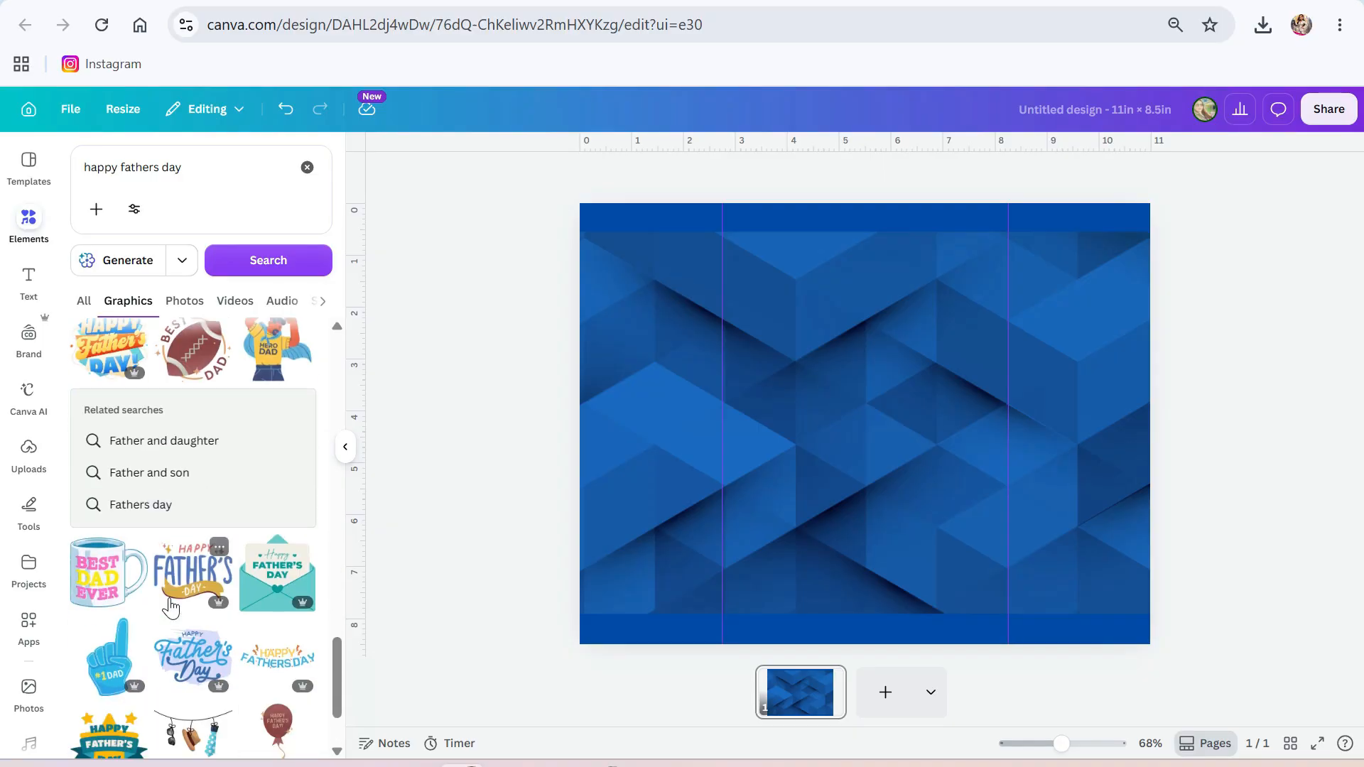
{"action": "scroll", "coordinate": [171, 607], "scroll_direction": "down", "scroll_amount": 2}
{"action": "scroll", "coordinate": [174, 607], "scroll_direction": "down", "scroll_amount": 5}
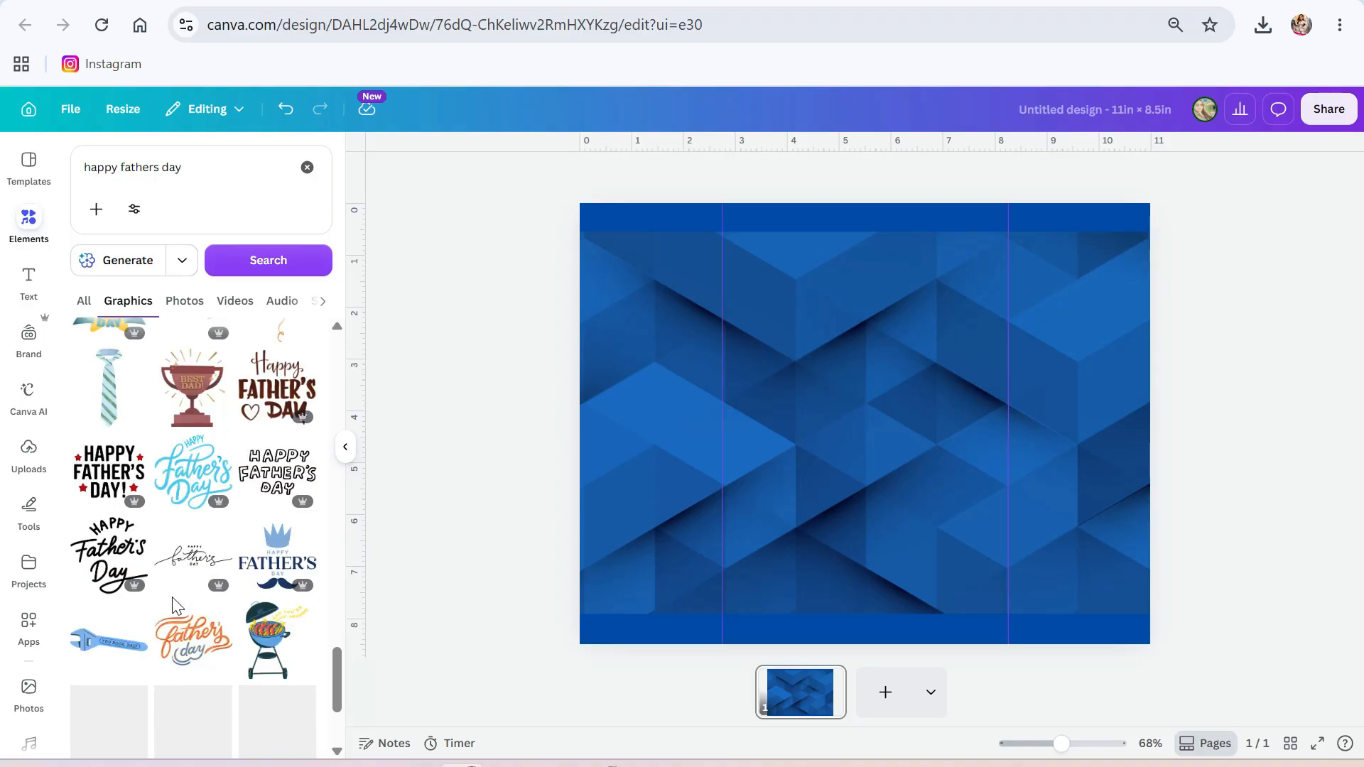
{"action": "scroll", "coordinate": [174, 605], "scroll_direction": "down", "scroll_amount": 5}
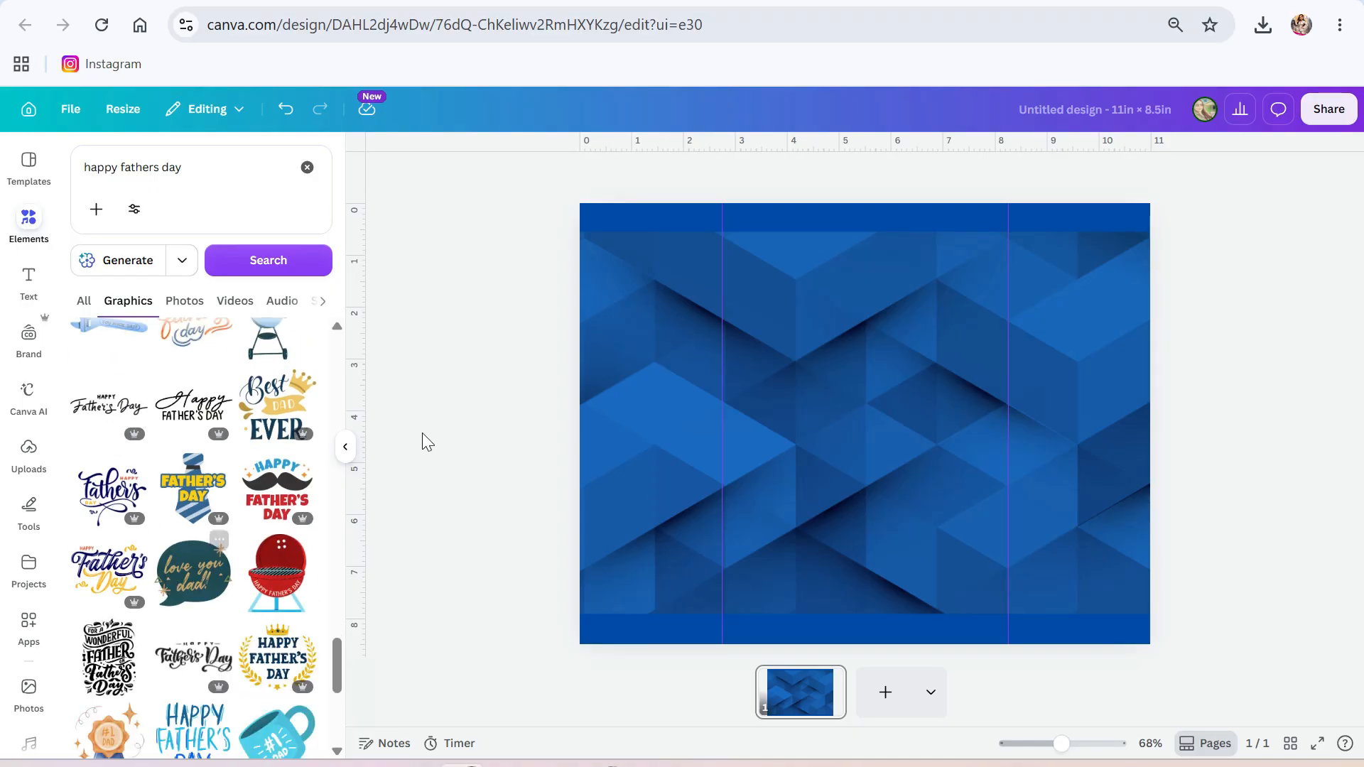
{"action": "scroll", "coordinate": [237, 625], "scroll_direction": "down", "scroll_amount": 2}
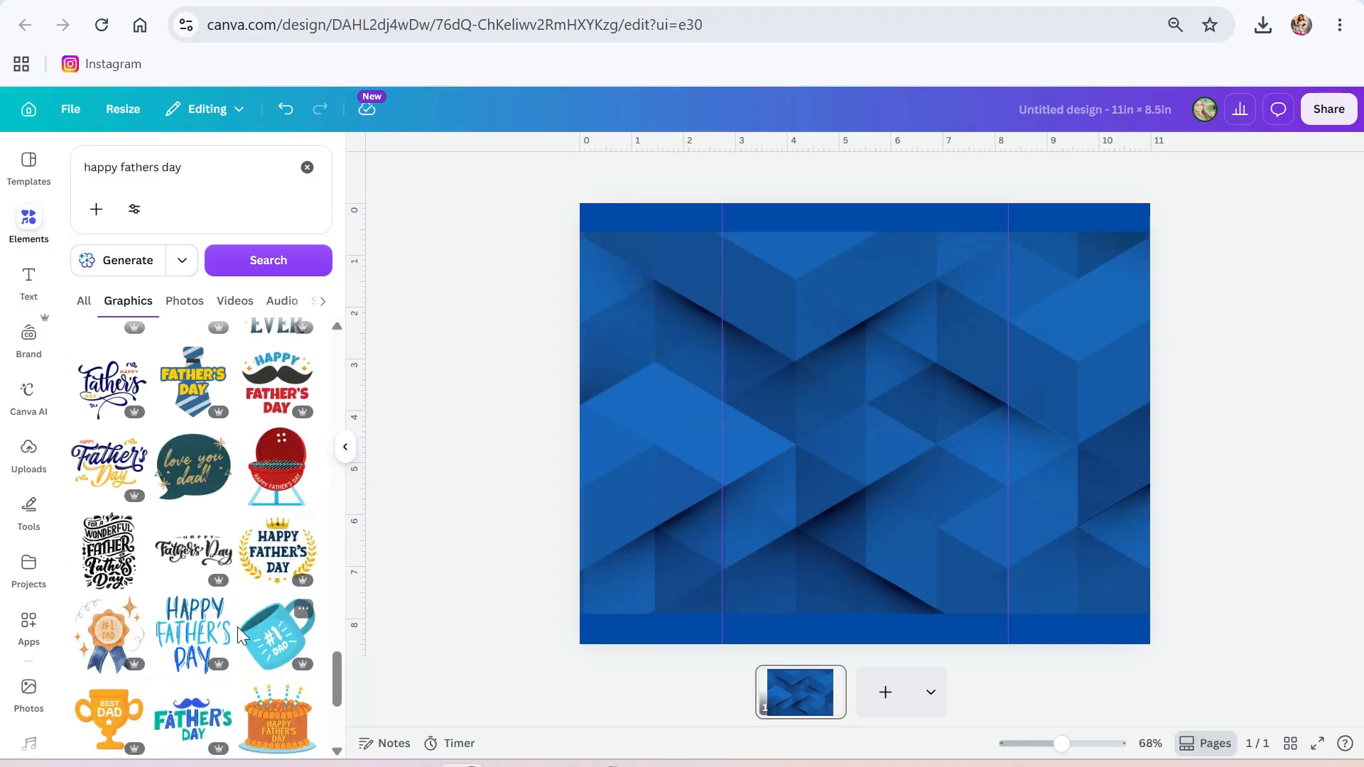
{"action": "scroll", "coordinate": [179, 645], "scroll_direction": "down", "scroll_amount": 3}
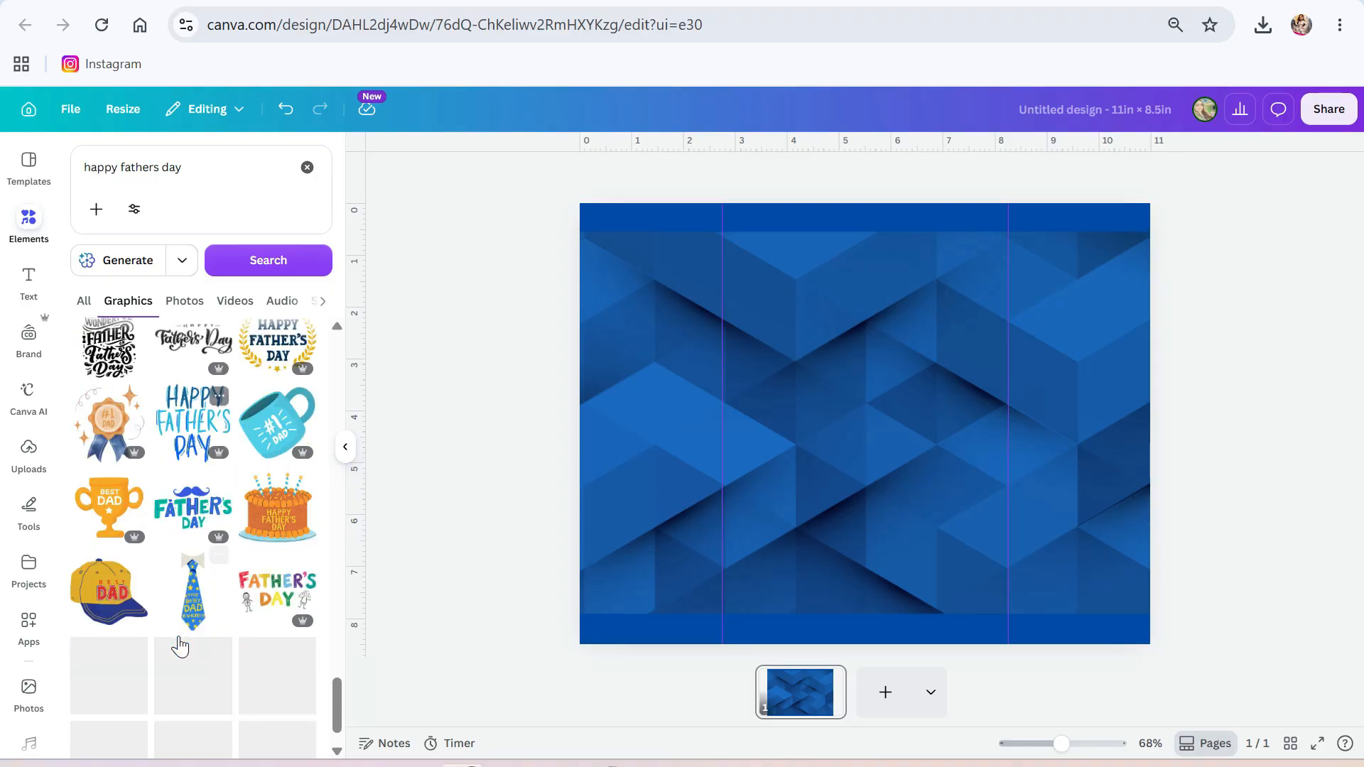
{"action": "left_click", "coordinate": [122, 499]}
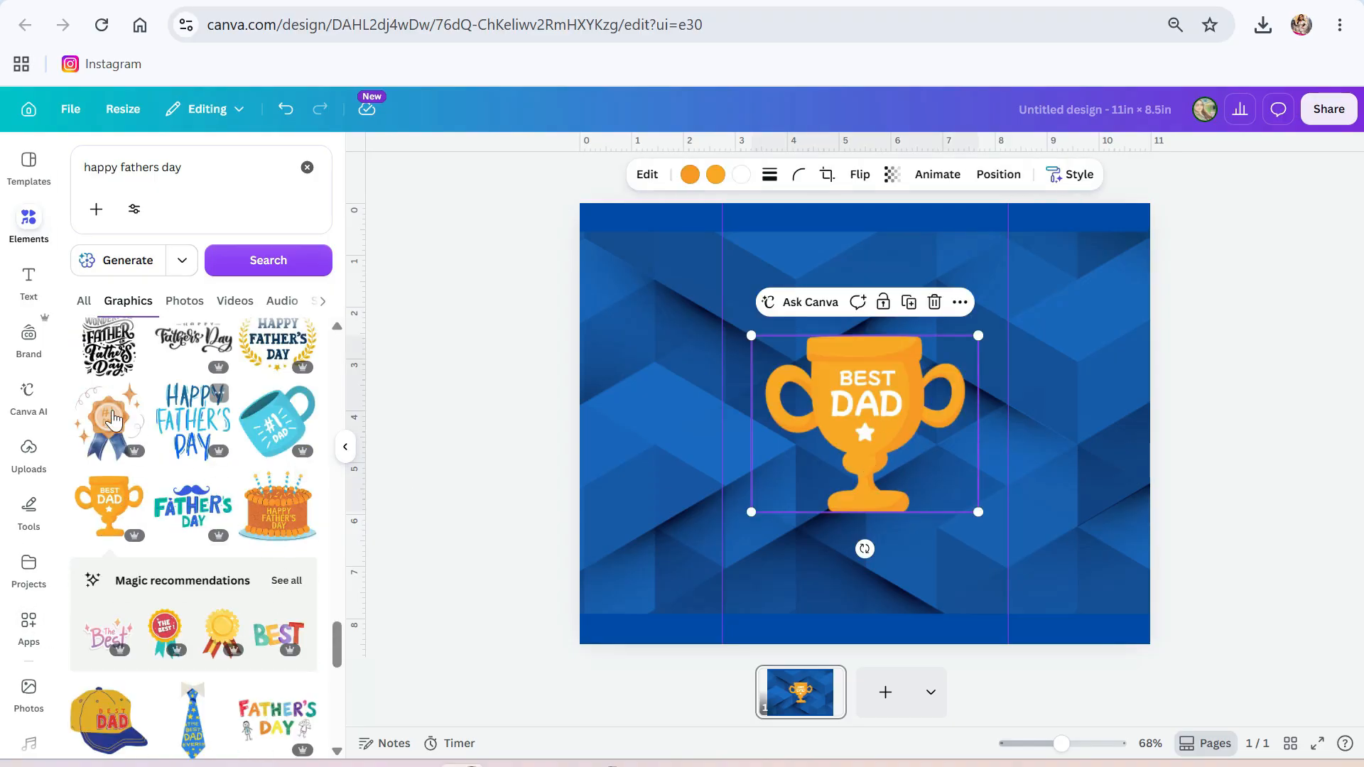
- Add the "#1 DAD" ribbon badge, shrink it to about 1.6 in wide and place it near the top of the page's left panel
{"action": "left_click", "coordinate": [103, 432]}
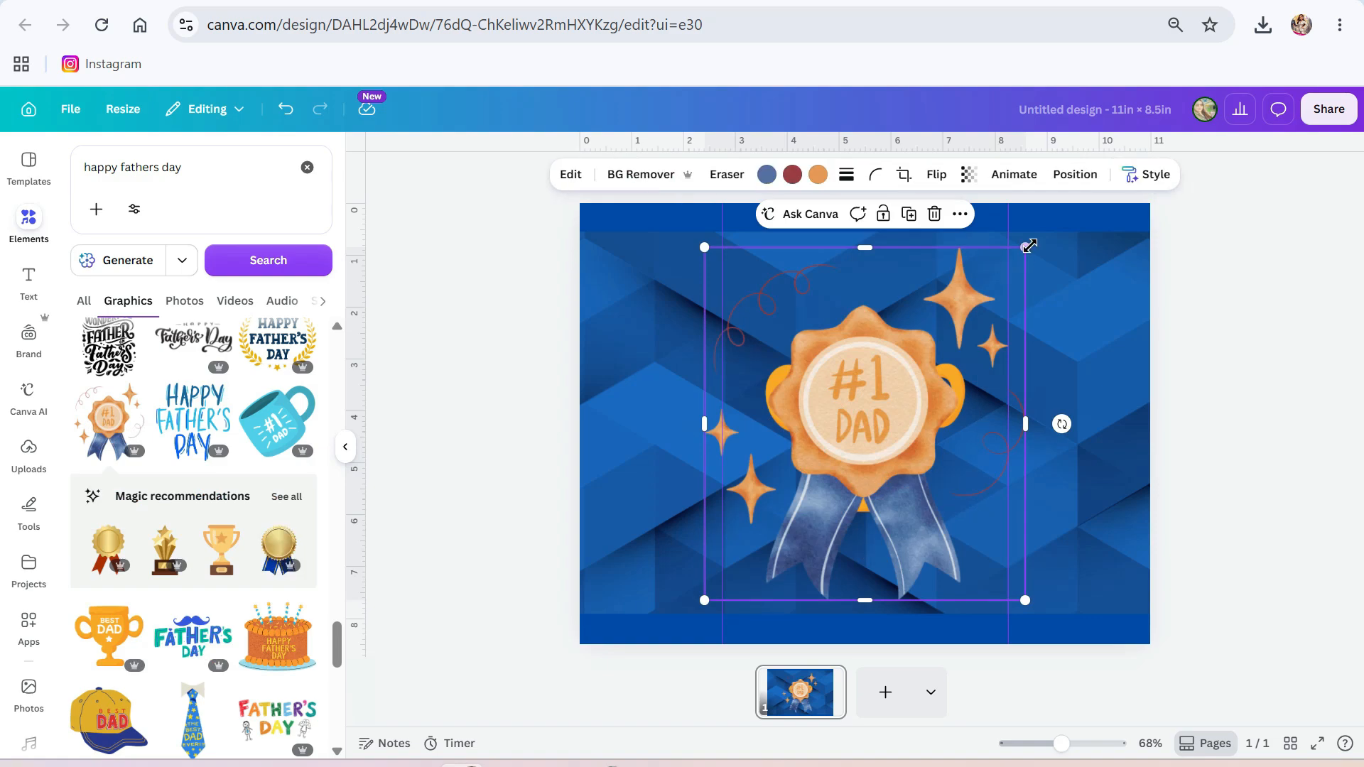
{"action": "left_click_drag", "start_coordinate": [1025, 247], "coordinate": [790, 506]}
{"action": "left_click_drag", "start_coordinate": [739, 561], "coordinate": [639, 297]}
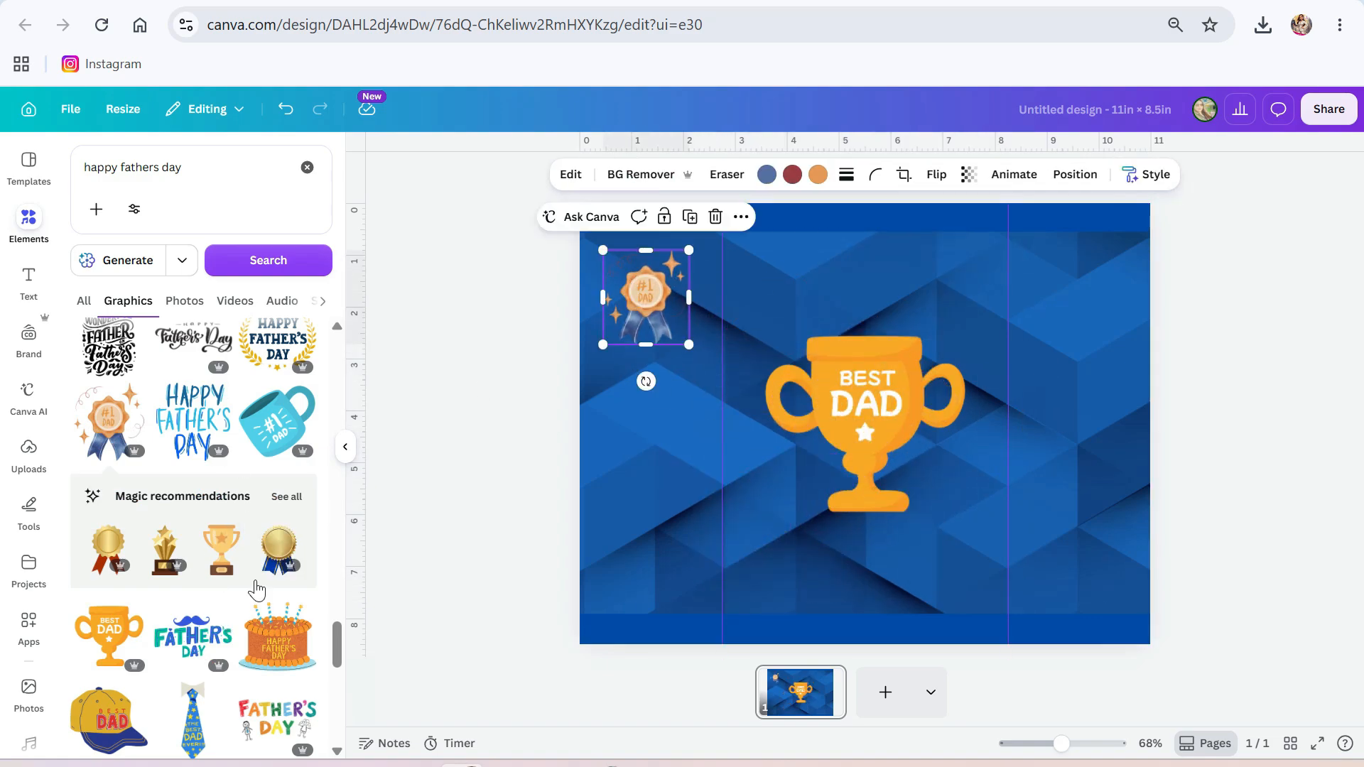
- Add the yellow "BEST DAD" cap graphic, shrink it to about 2 in wide and place it near the bottom of the page's right panel
{"action": "scroll", "coordinate": [228, 569], "scroll_direction": "down", "scroll_amount": 3}
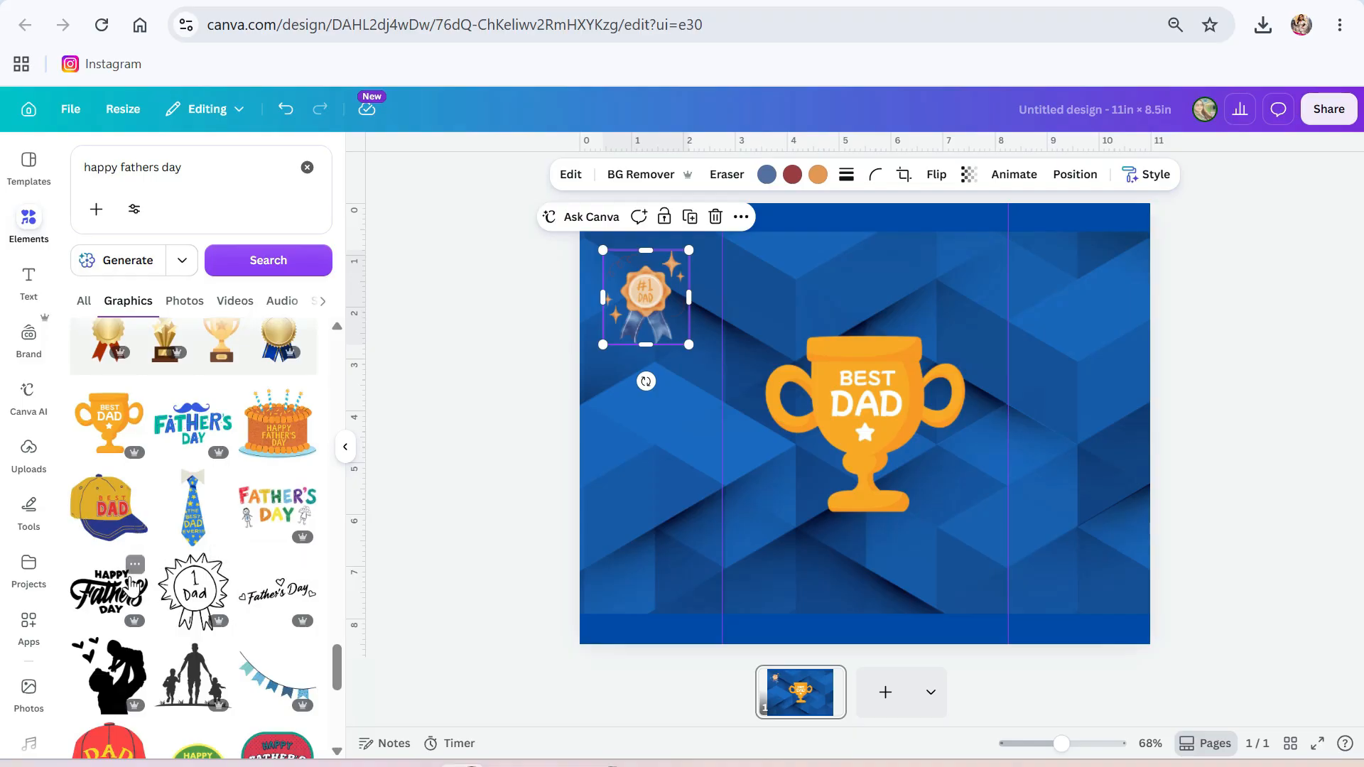
{"action": "left_click", "coordinate": [110, 508]}
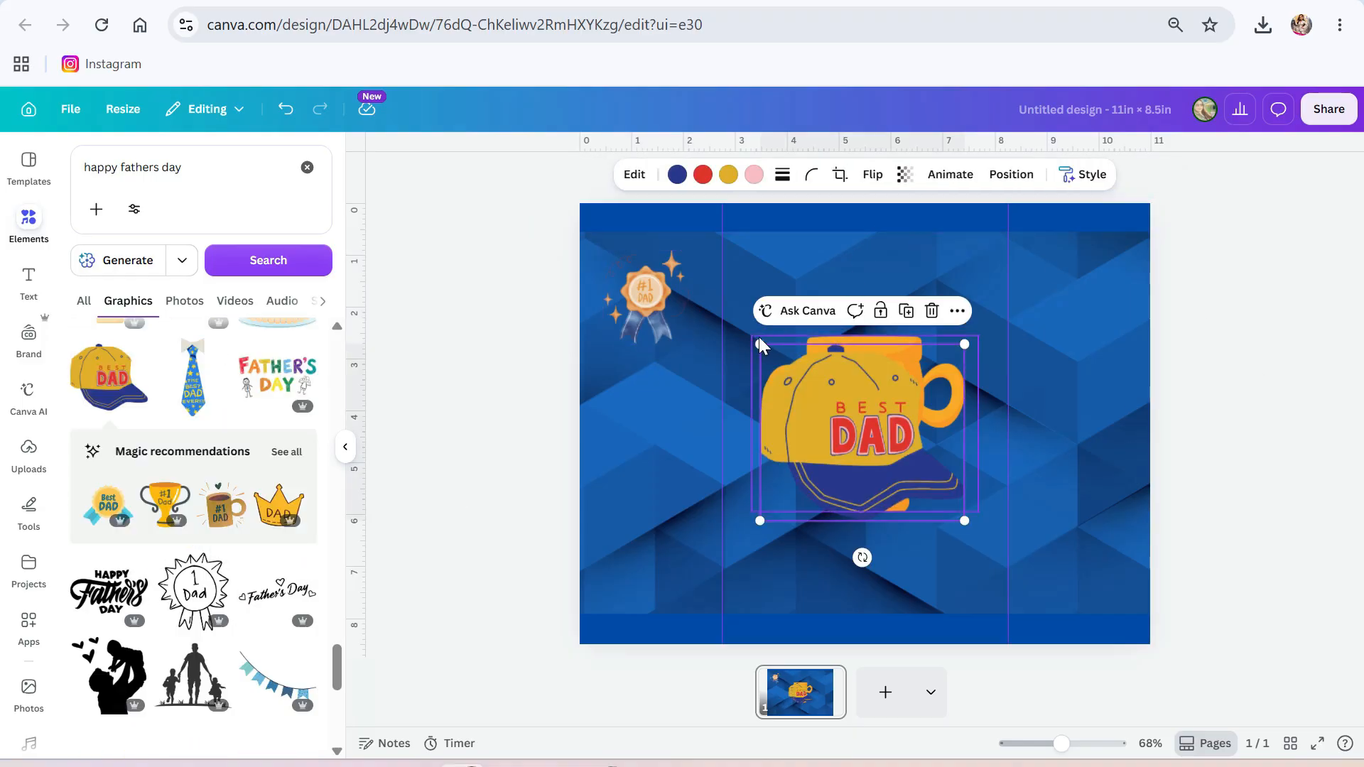
{"action": "left_click_drag", "start_coordinate": [760, 344], "coordinate": [857, 428]}
{"action": "left_click_drag", "start_coordinate": [907, 471], "coordinate": [1074, 532]}
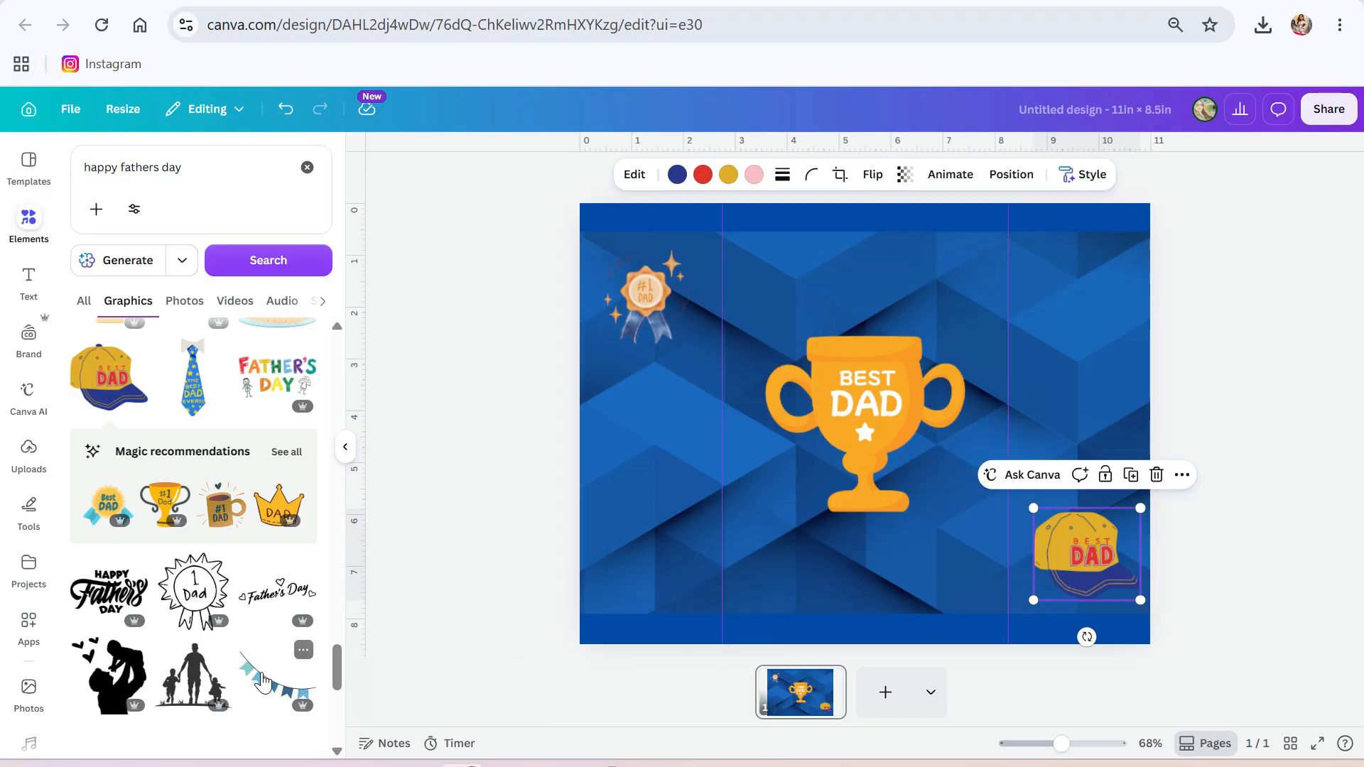
- Add the blue "Father's Day" signpost graphic, shrink it to about 2 in wide and place it near the bottom of the left panel
{"action": "scroll", "coordinate": [255, 661], "scroll_direction": "down", "scroll_amount": 10}
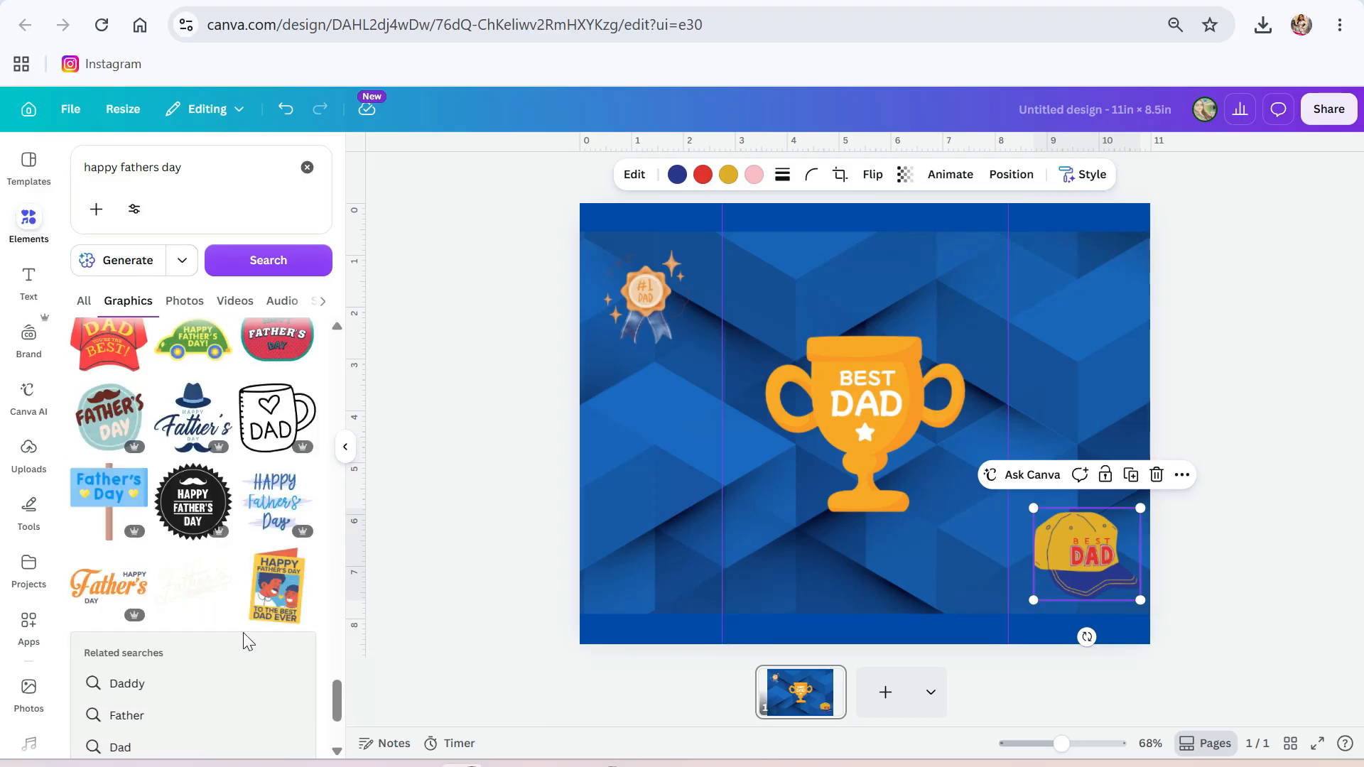
{"action": "left_click", "coordinate": [96, 497]}
{"action": "left_click_drag", "start_coordinate": [908, 383], "coordinate": [702, 469]}
{"action": "left_click_drag", "start_coordinate": [743, 415], "coordinate": [671, 532]}
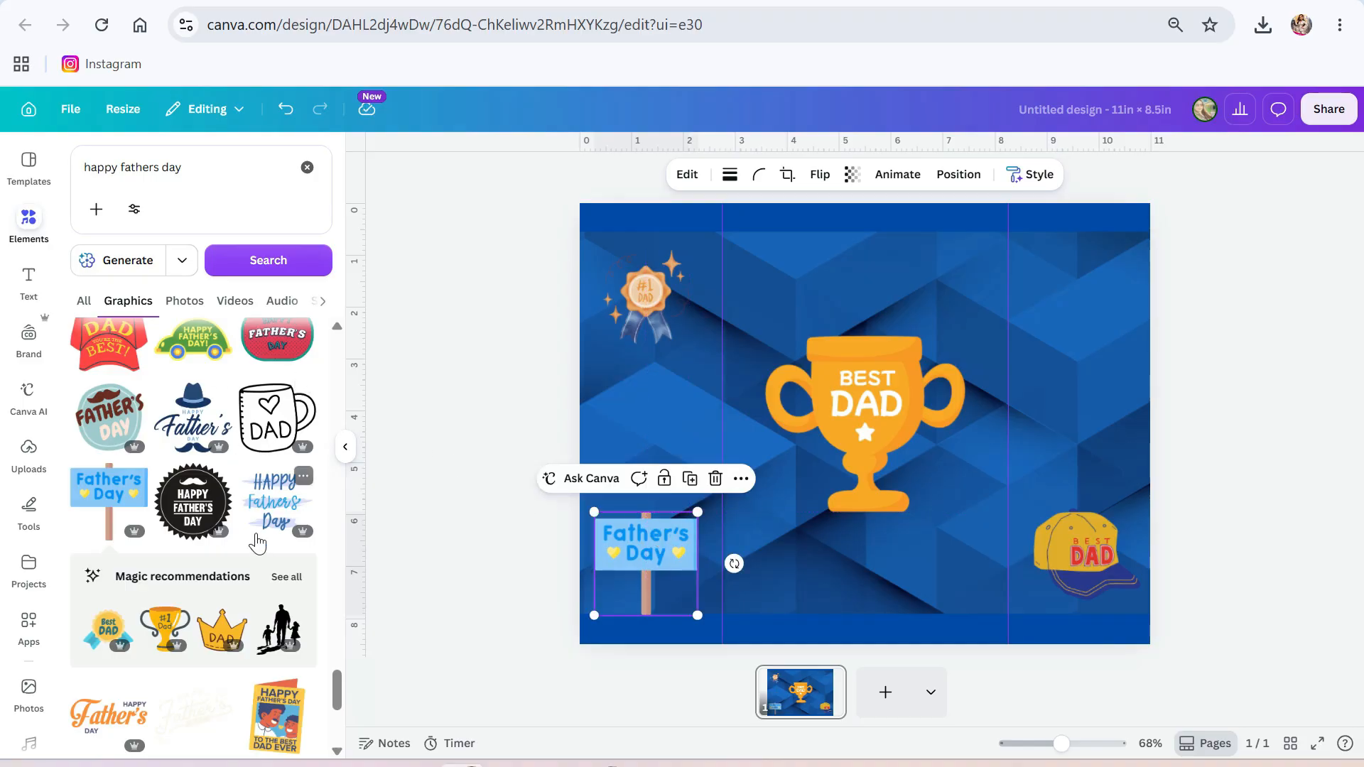
- Add the "SUPER DAD" graphic about 2 in wide near the top of the right panel and level the "#1 DAD" badge's top edge with it
{"action": "scroll", "coordinate": [257, 543], "scroll_direction": "down", "scroll_amount": 3}
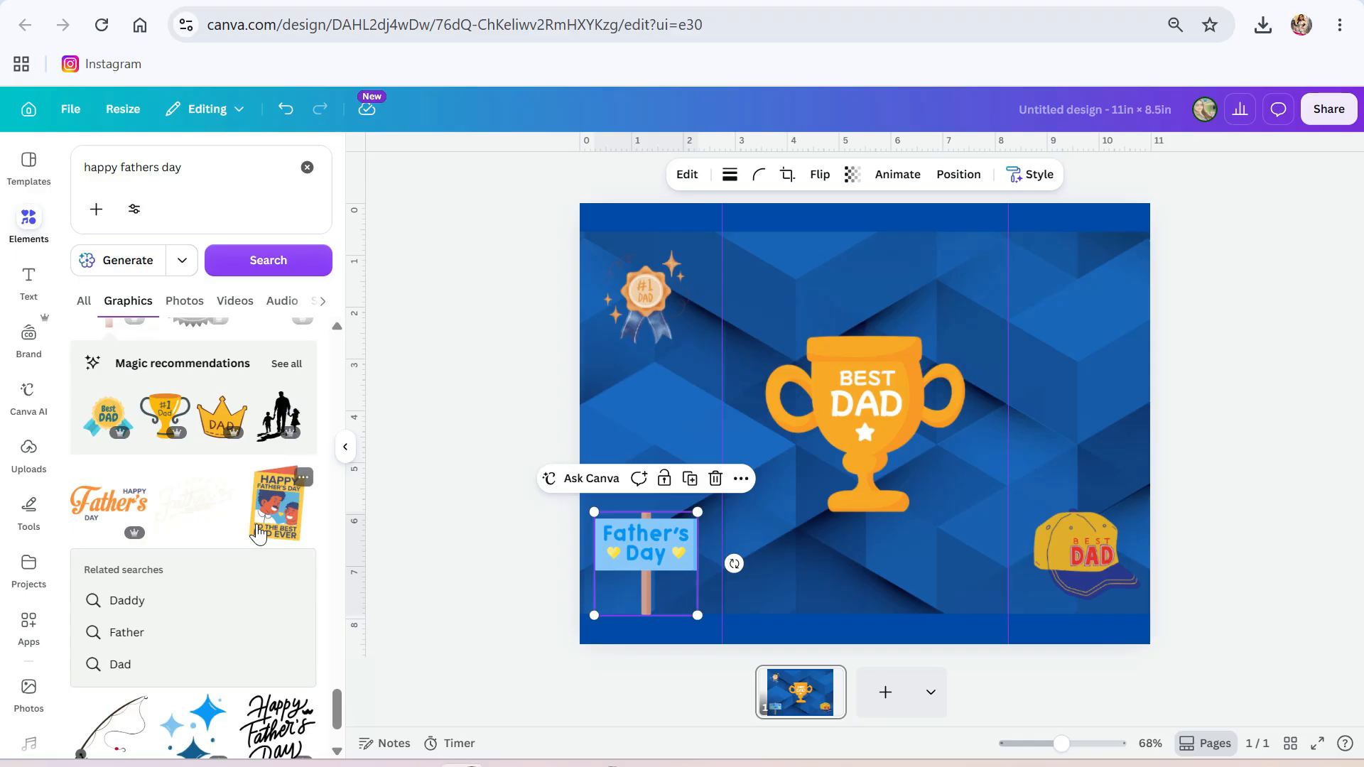
{"action": "scroll", "coordinate": [259, 534], "scroll_direction": "down", "scroll_amount": 2}
{"action": "scroll", "coordinate": [260, 535], "scroll_direction": "down", "scroll_amount": 3}
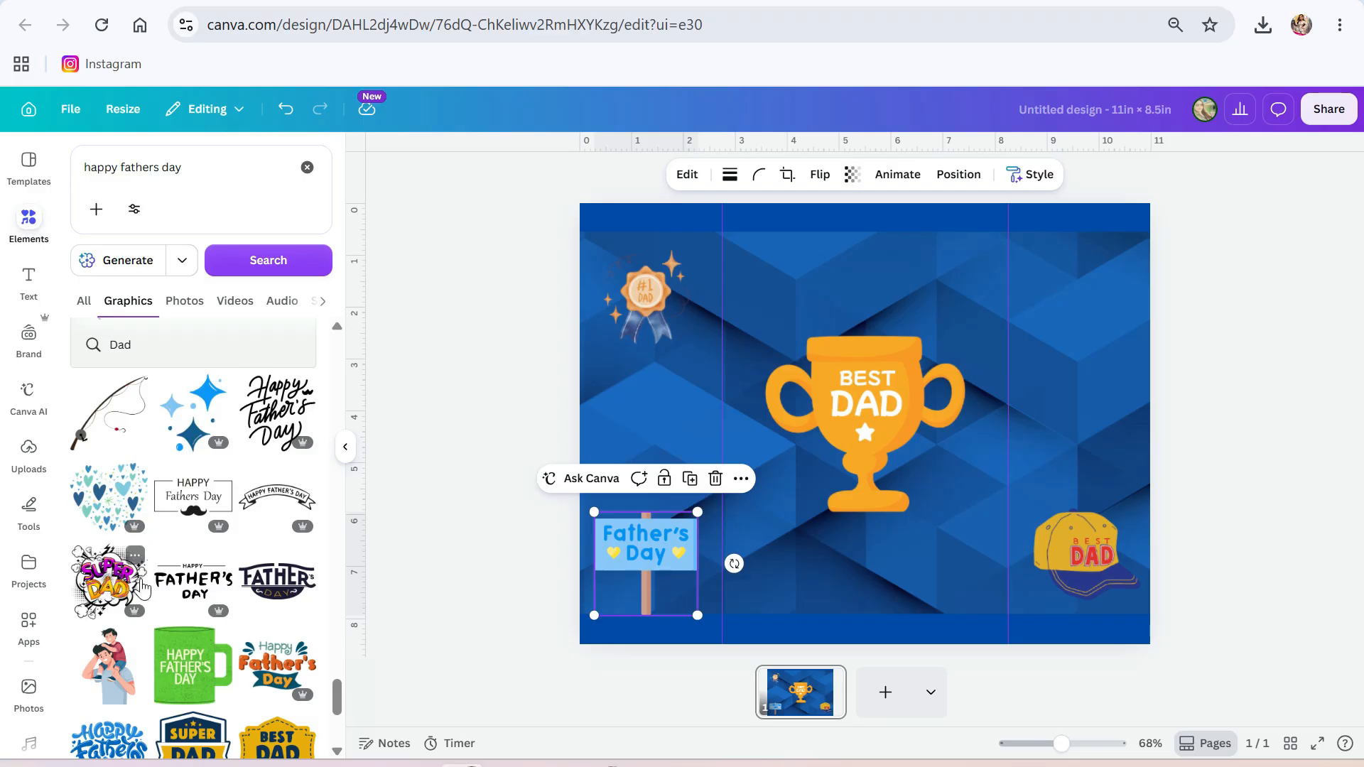
{"action": "left_click", "coordinate": [121, 590]}
{"action": "left_click_drag", "start_coordinate": [684, 248], "coordinate": [939, 495]}
{"action": "left_click_drag", "start_coordinate": [992, 542], "coordinate": [1067, 305]}
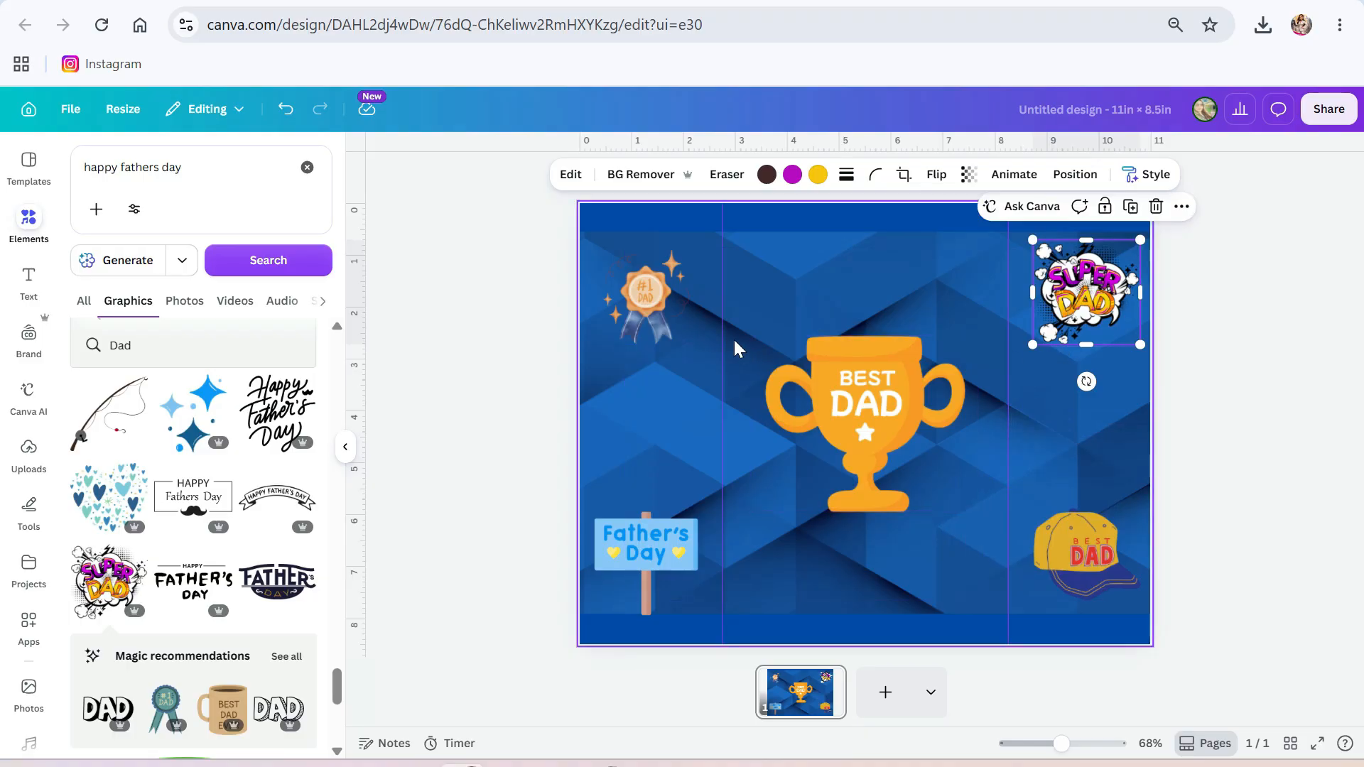
{"action": "left_click", "coordinate": [625, 287]}
{"action": "left_click_drag", "start_coordinate": [625, 272], "coordinate": [628, 287]}
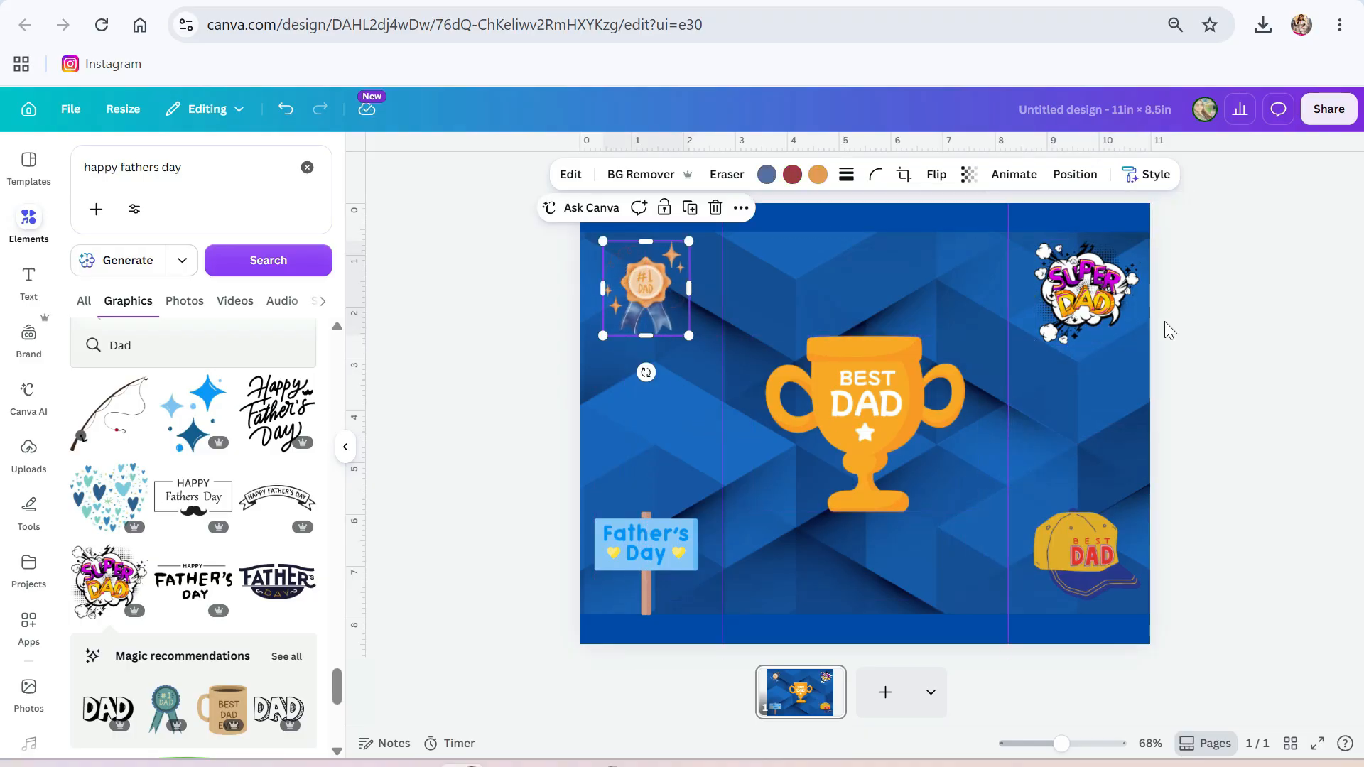
- Try the arched "HAPPY FATHER'S DAY" banner above the trophy, then add and delete the outlined "happy FATHER'S DAY" lettering
{"action": "left_click", "coordinate": [283, 503]}
{"action": "left_click_drag", "start_coordinate": [948, 390], "coordinate": [930, 292]}
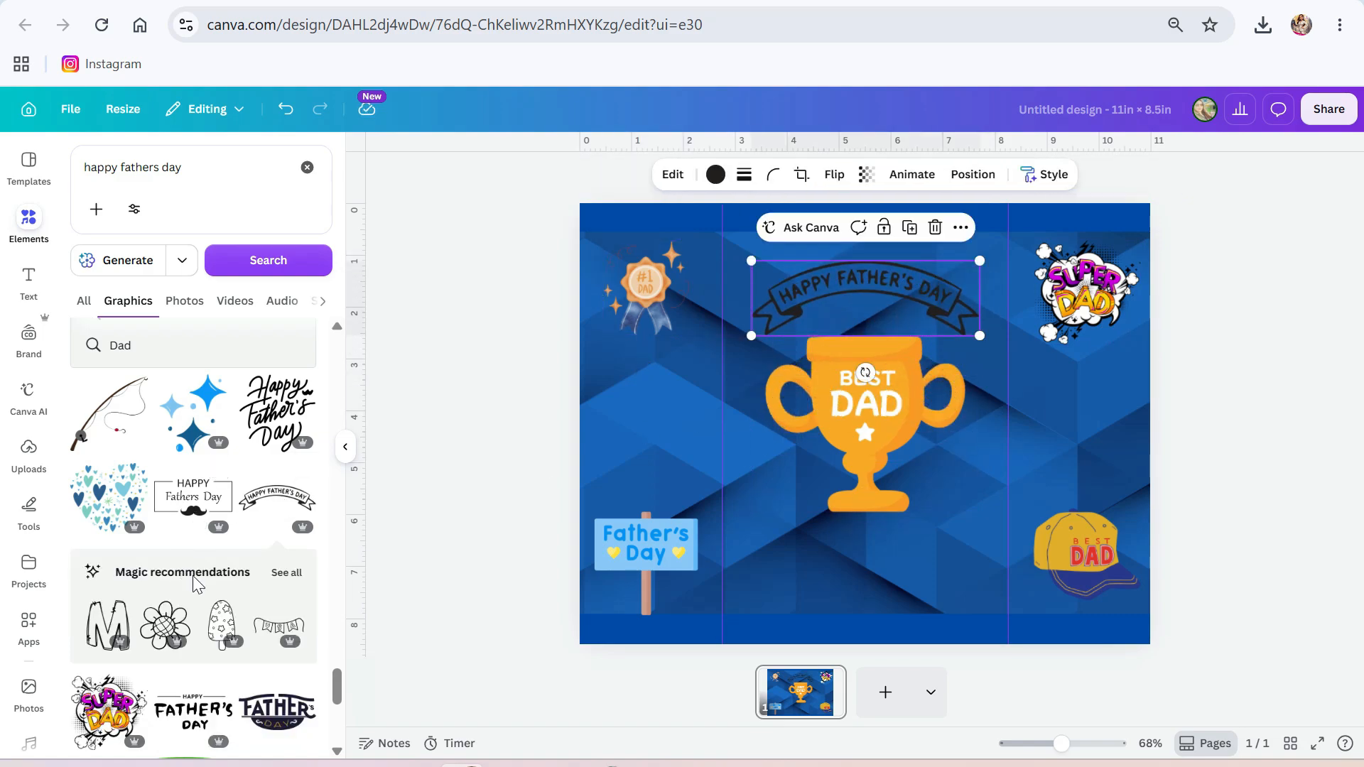
{"action": "scroll", "coordinate": [206, 568], "scroll_direction": "down", "scroll_amount": 7}
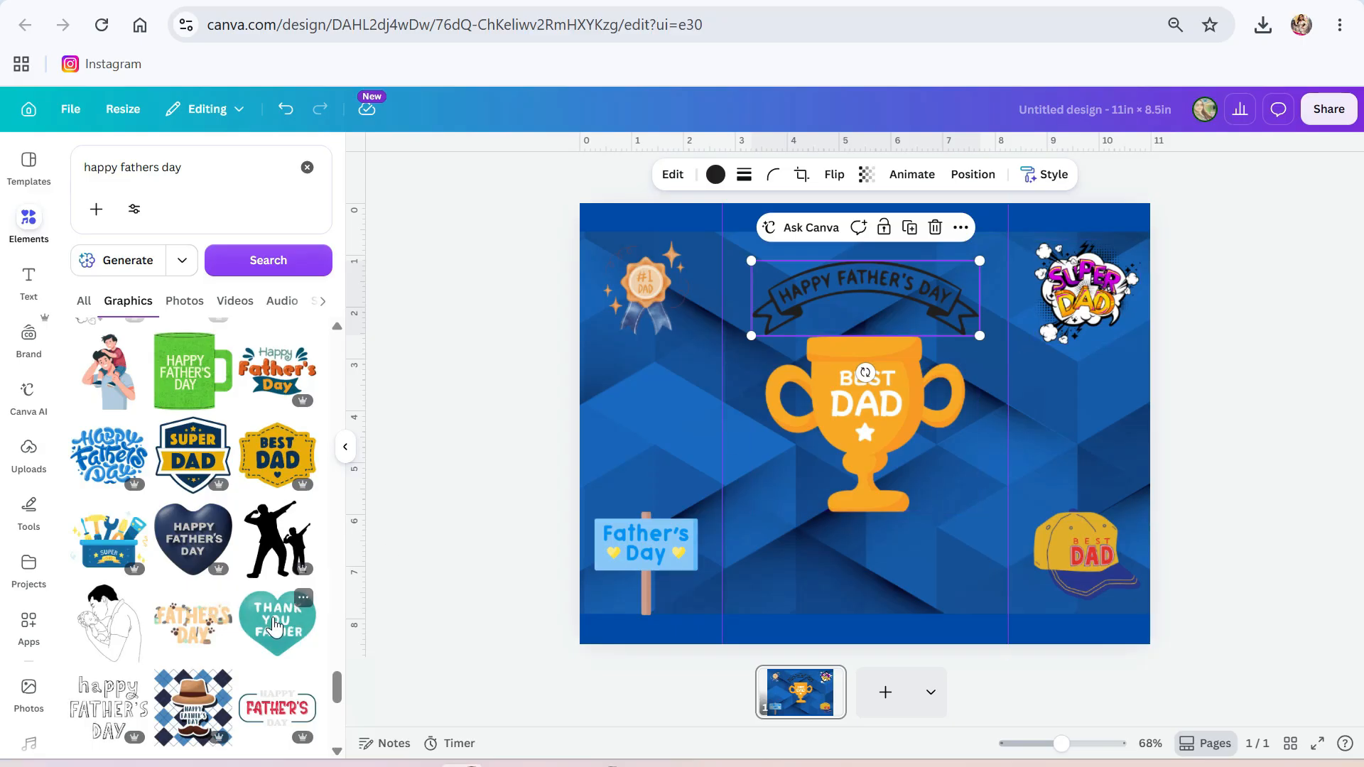
{"action": "scroll", "coordinate": [207, 671], "scroll_direction": "down", "scroll_amount": 4}
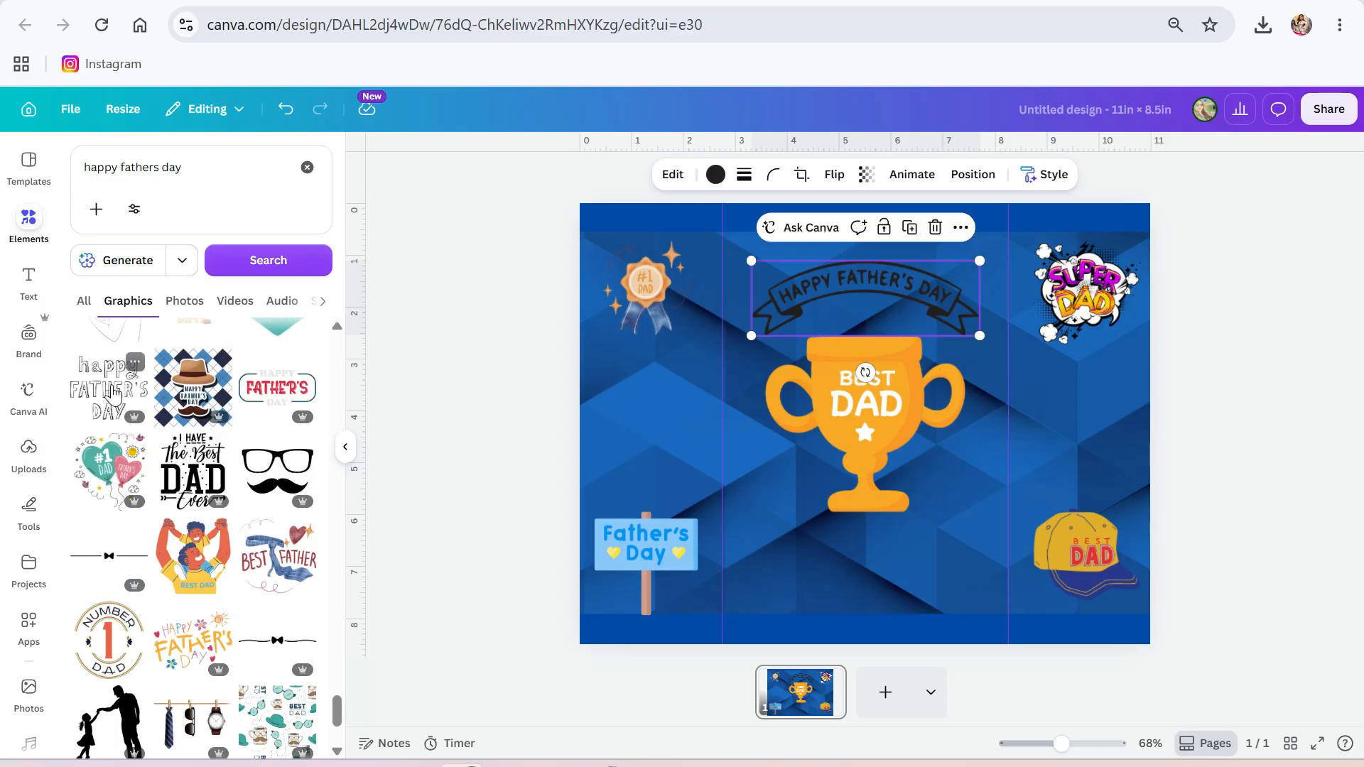
{"action": "left_click", "coordinate": [90, 402]}
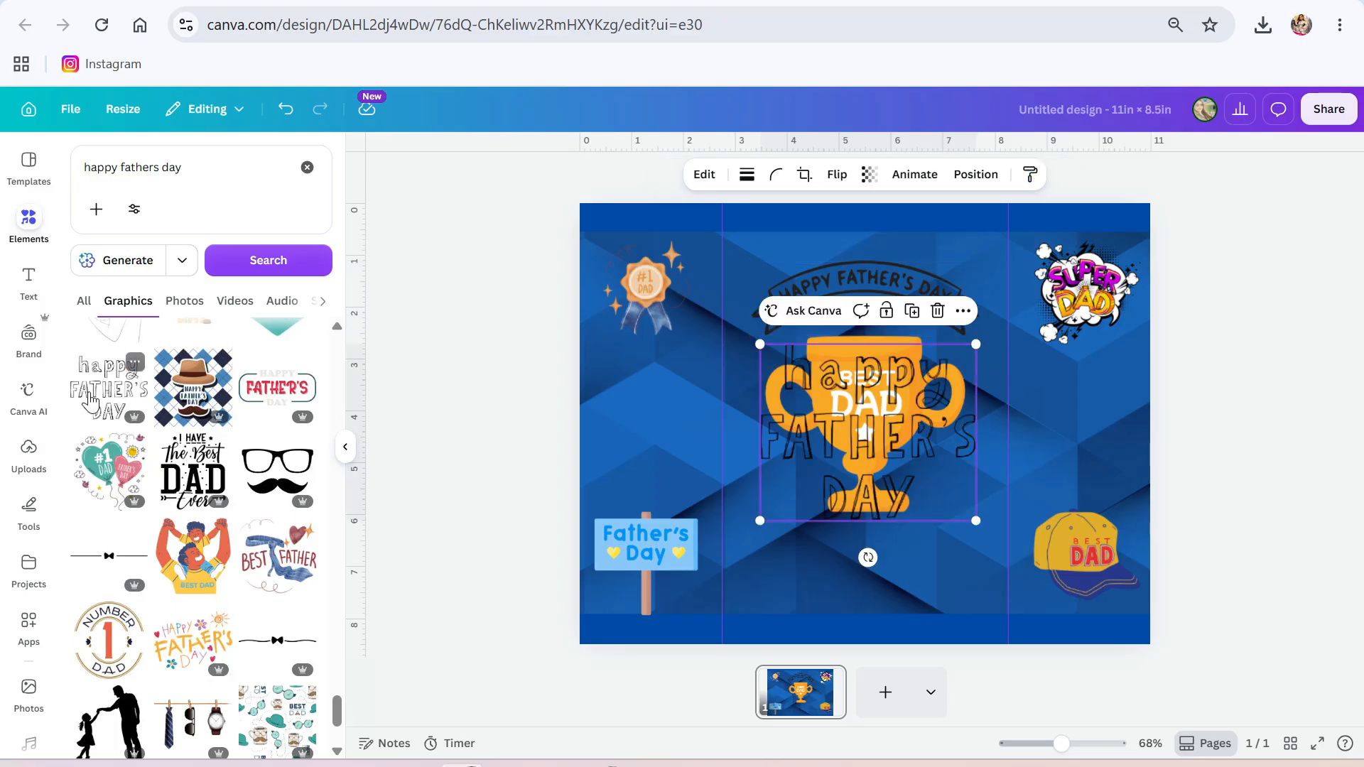
{"action": "key", "text": "Delete"}
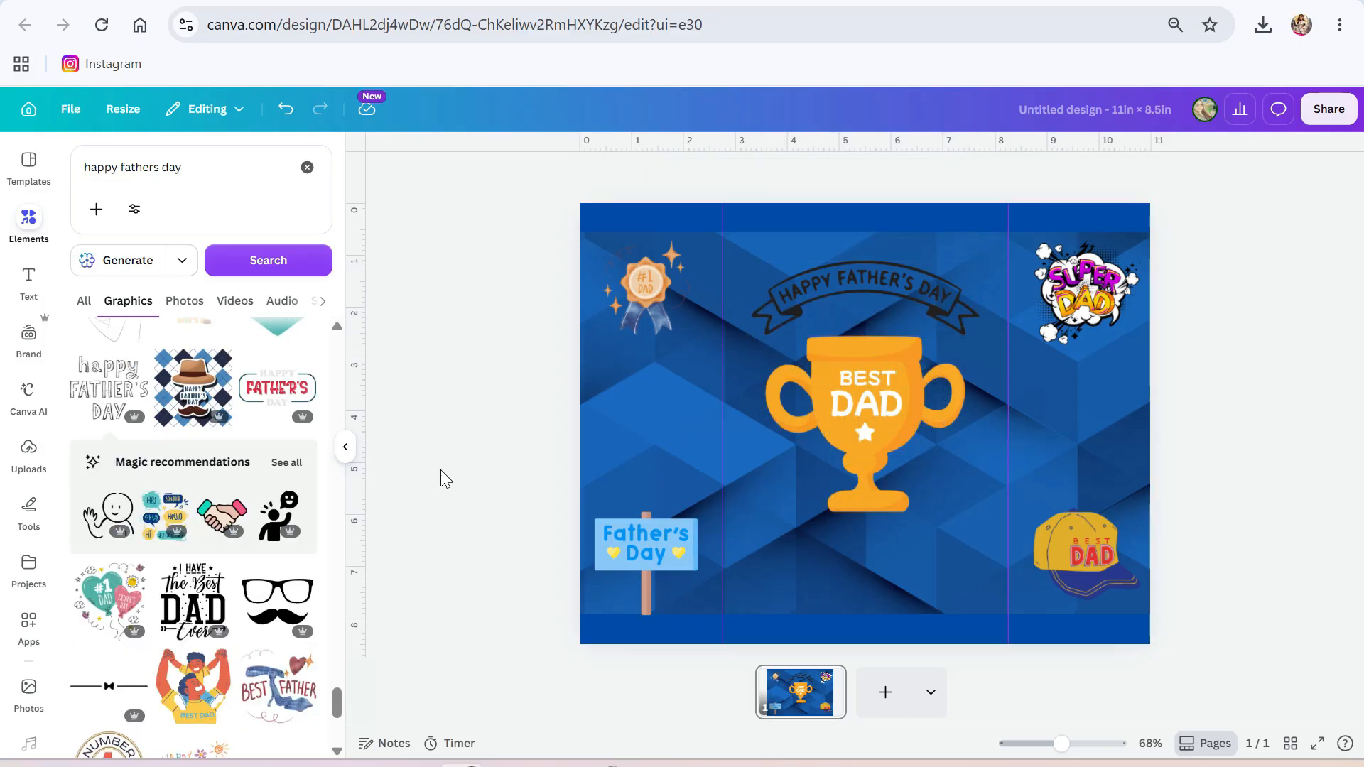
- Replace the arched banner with the star-and-ribbon "HAPPY FATHER'S DAY" graphic in the upper part of the center panel
{"action": "scroll", "coordinate": [159, 666], "scroll_direction": "down", "scroll_amount": 3}
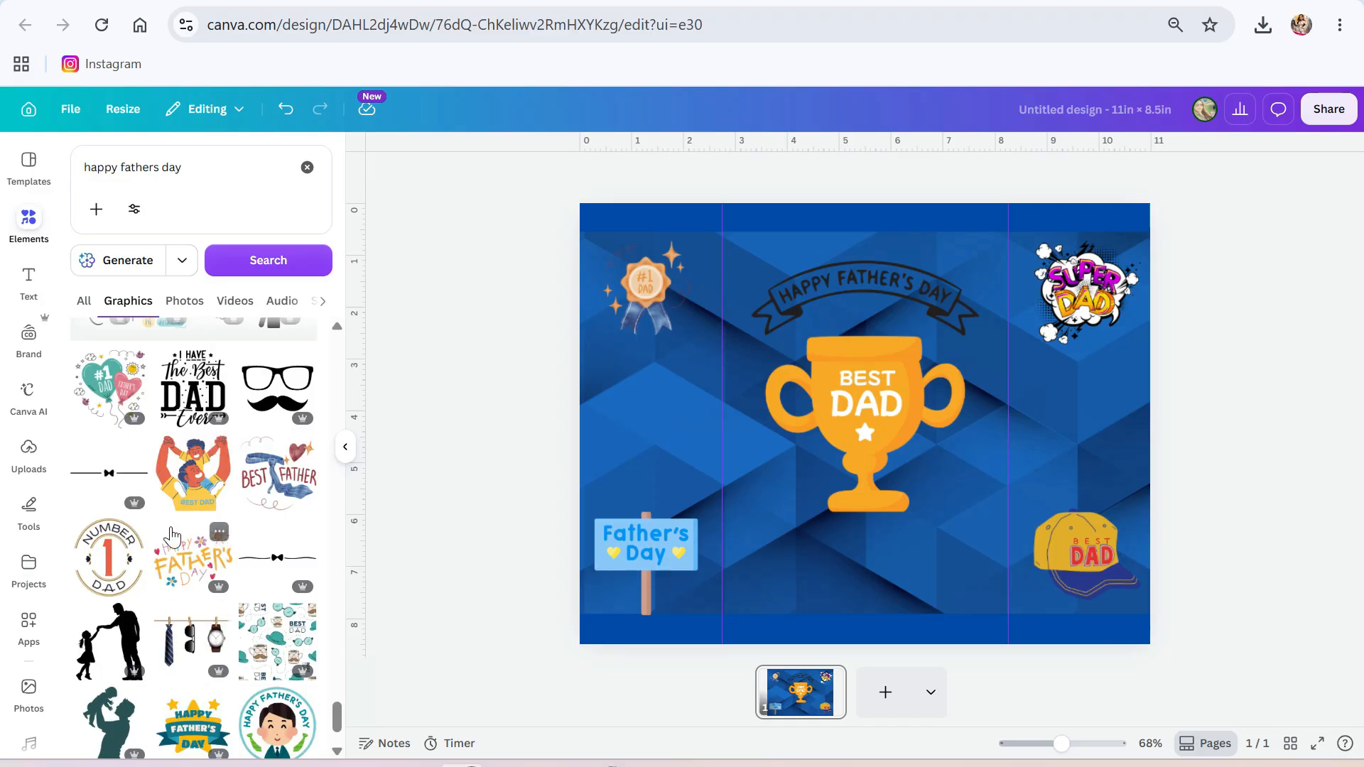
{"action": "scroll", "coordinate": [192, 639], "scroll_direction": "down", "scroll_amount": 2}
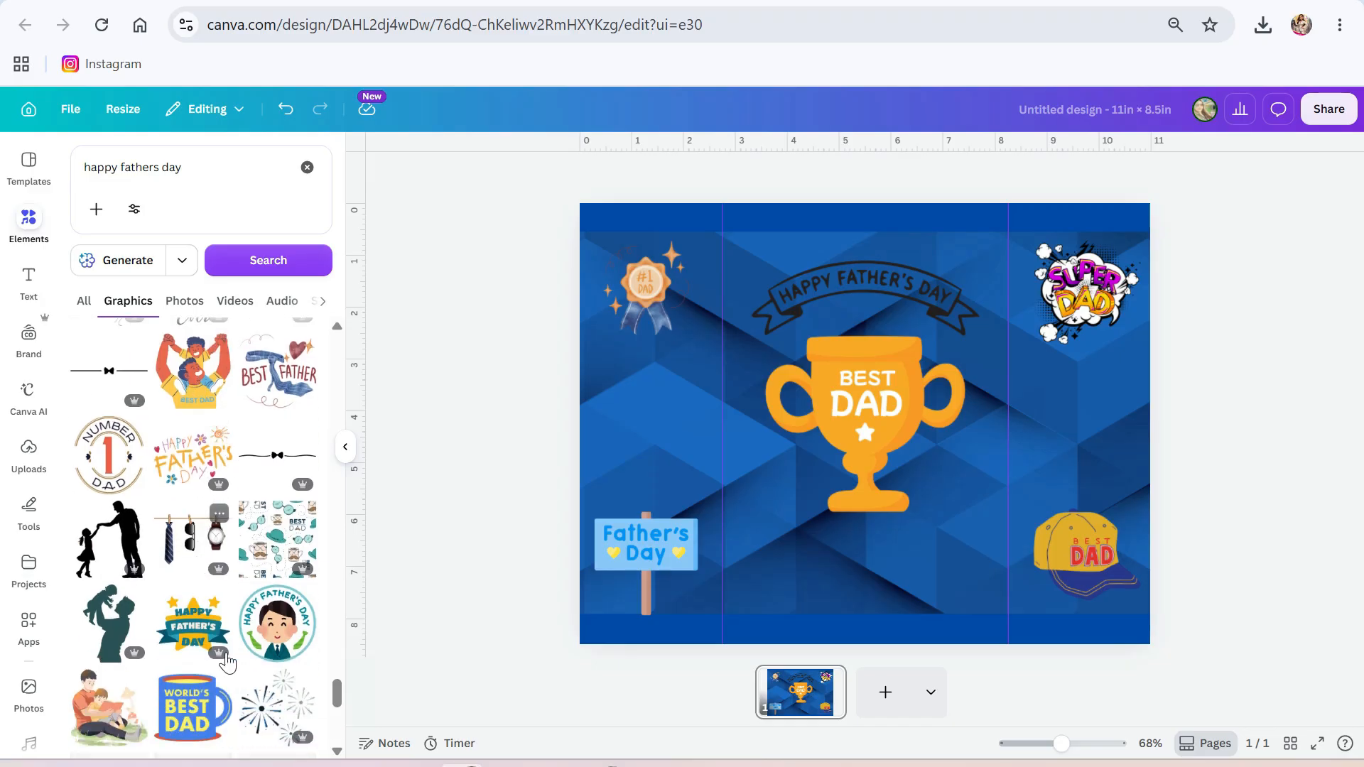
{"action": "left_click", "coordinate": [193, 628]}
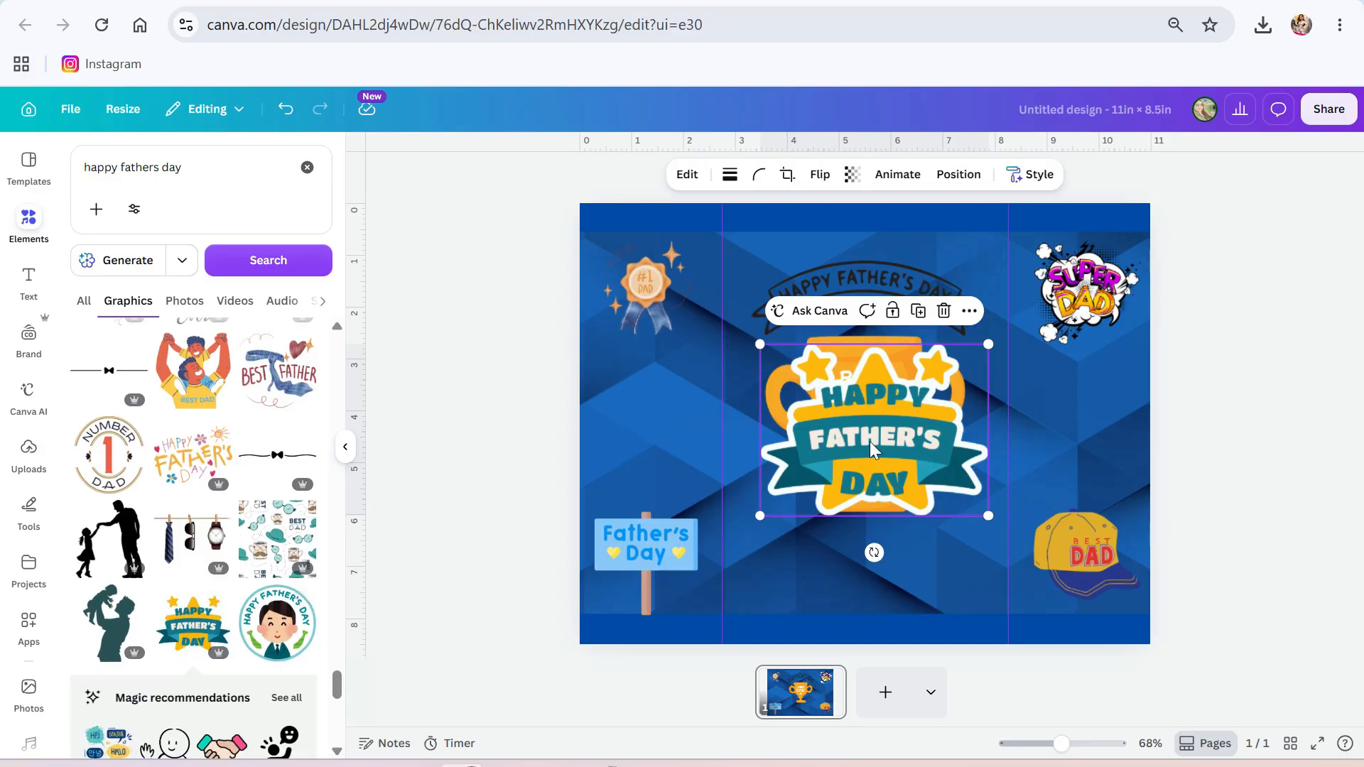
{"action": "left_click", "coordinate": [864, 278]}
{"action": "left_click_drag", "start_coordinate": [878, 462], "coordinate": [878, 363]}
- Shrink the "BEST DAD" trophy to about 2.5 in wide and center it near the bottom of the center panel
{"action": "left_click_drag", "start_coordinate": [878, 497], "coordinate": [892, 593]}
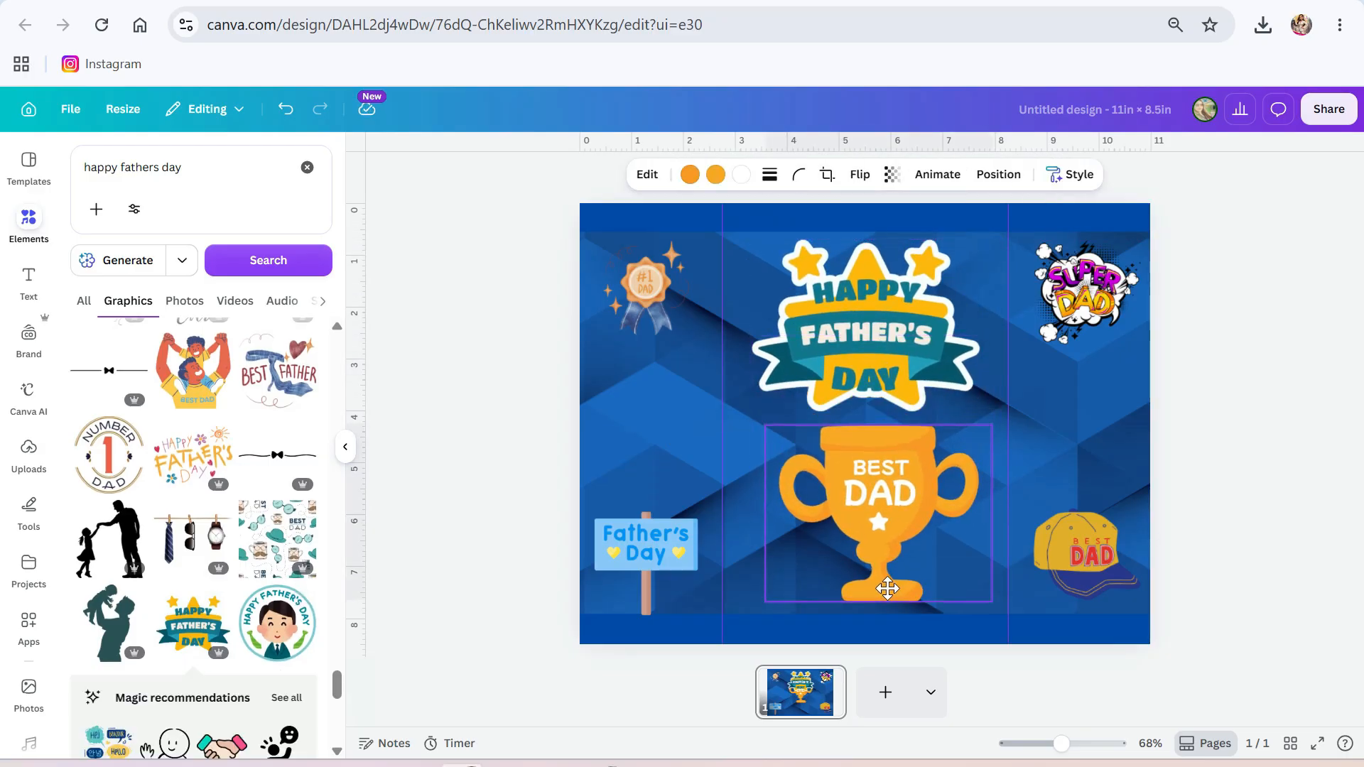
{"action": "left_click_drag", "start_coordinate": [987, 432], "coordinate": [891, 507]}
{"action": "left_click_drag", "start_coordinate": [799, 565], "coordinate": [834, 563]}
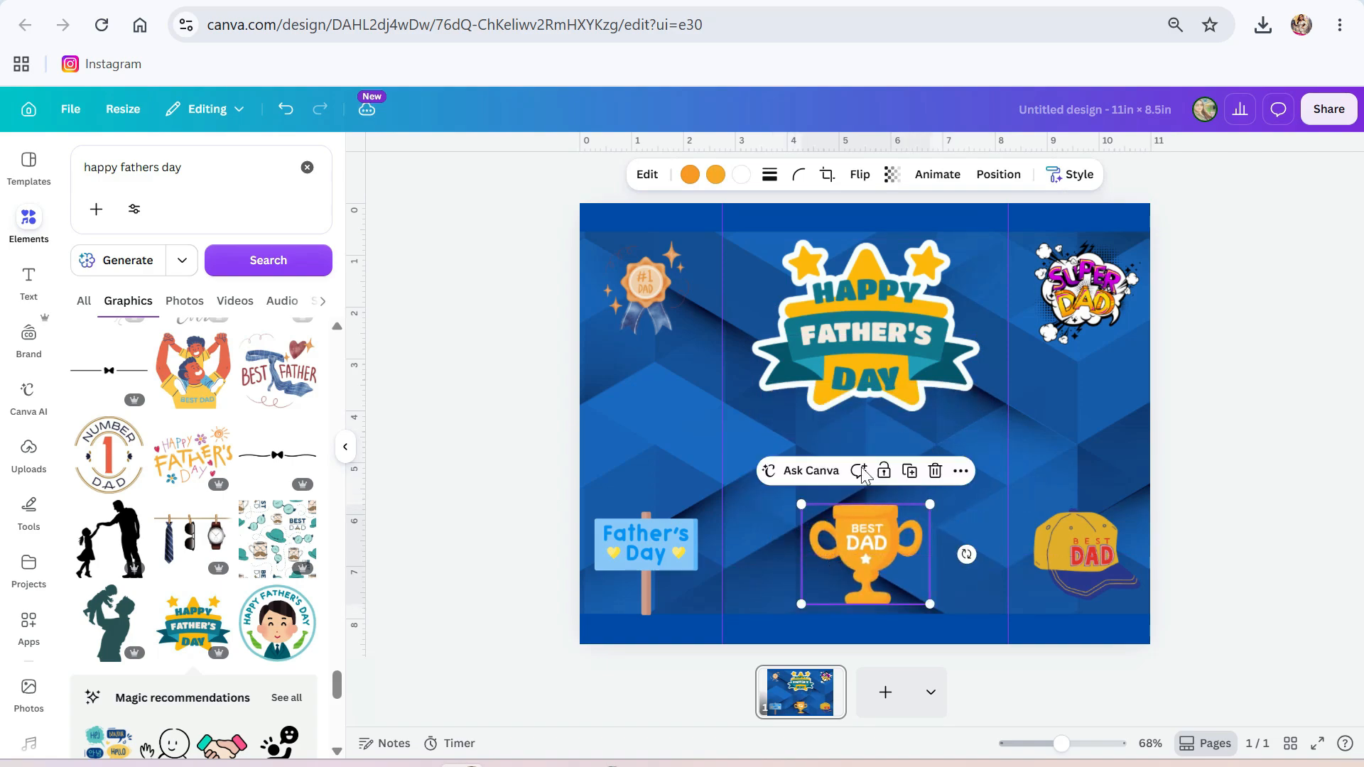
- Enlarge the star-and-ribbon "HAPPY FATHER'S DAY" graphic to about 5.5 in wide, spanning the center panel between its two guides
{"action": "left_click", "coordinate": [778, 407]}
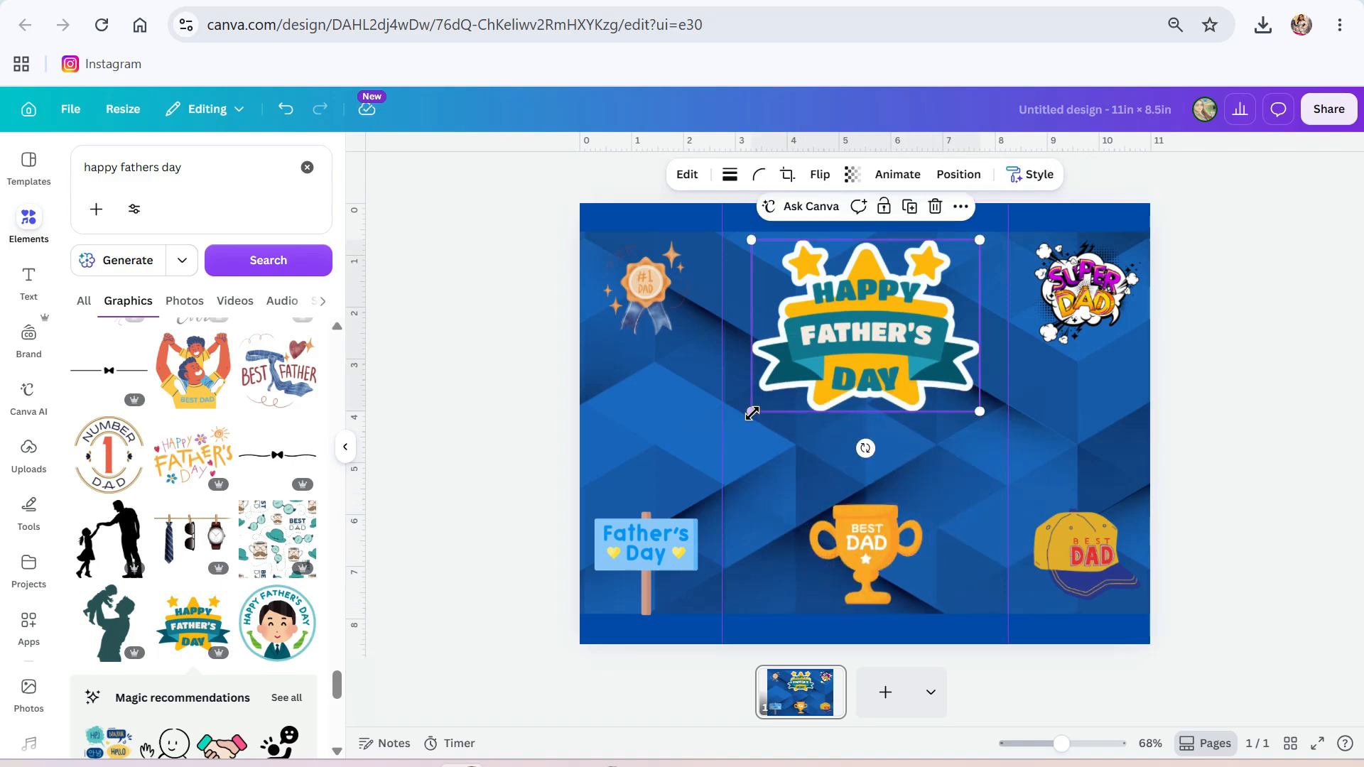
{"action": "left_click_drag", "start_coordinate": [739, 426], "coordinate": [723, 434]}
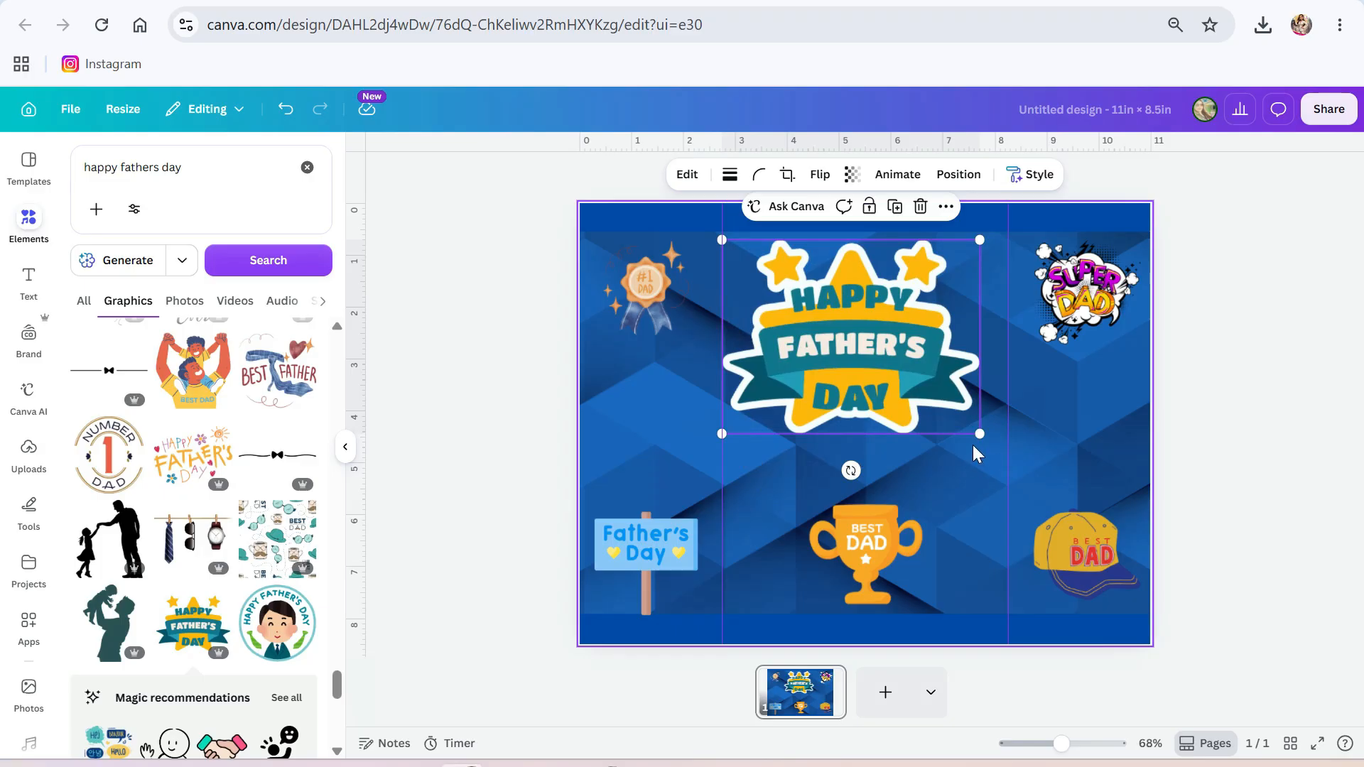
{"action": "left_click_drag", "start_coordinate": [979, 434], "coordinate": [1008, 455]}
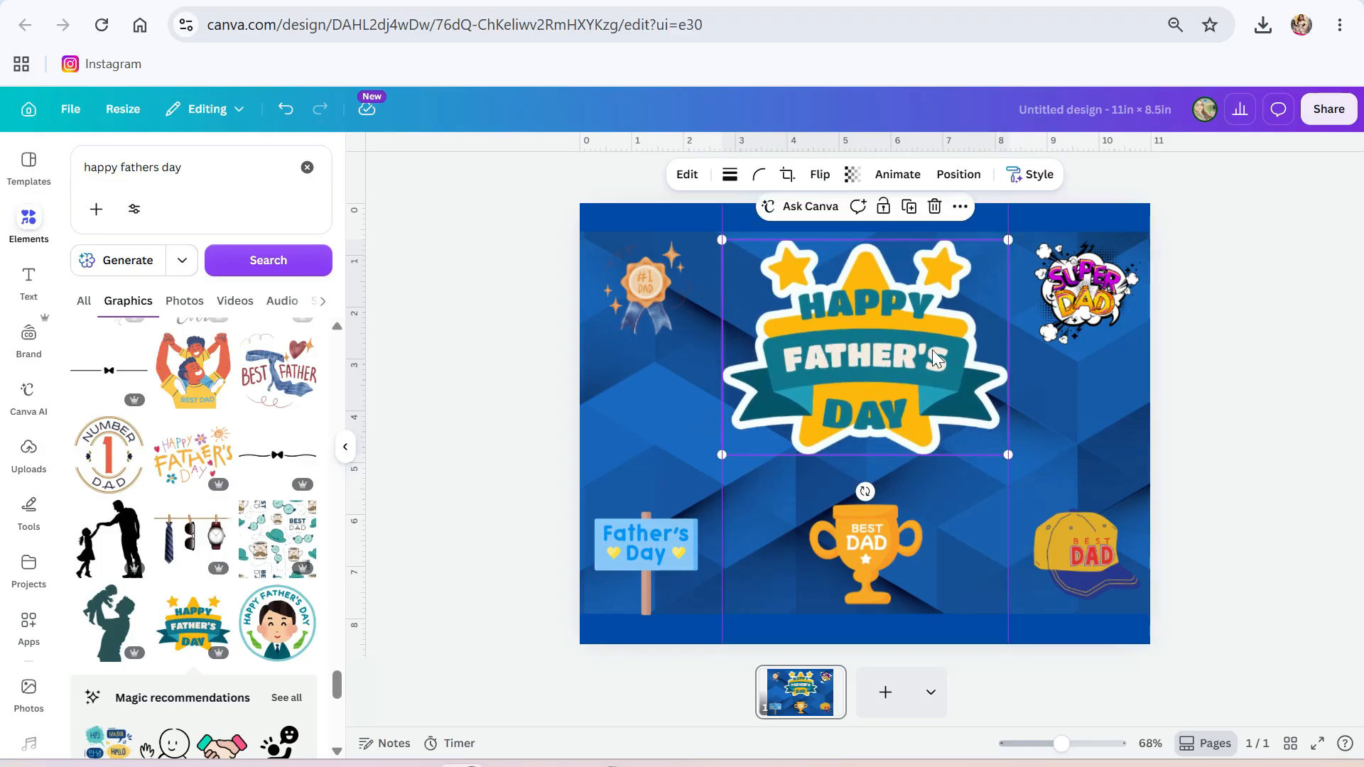
{"action": "left_click_drag", "start_coordinate": [907, 387], "coordinate": [909, 385]}
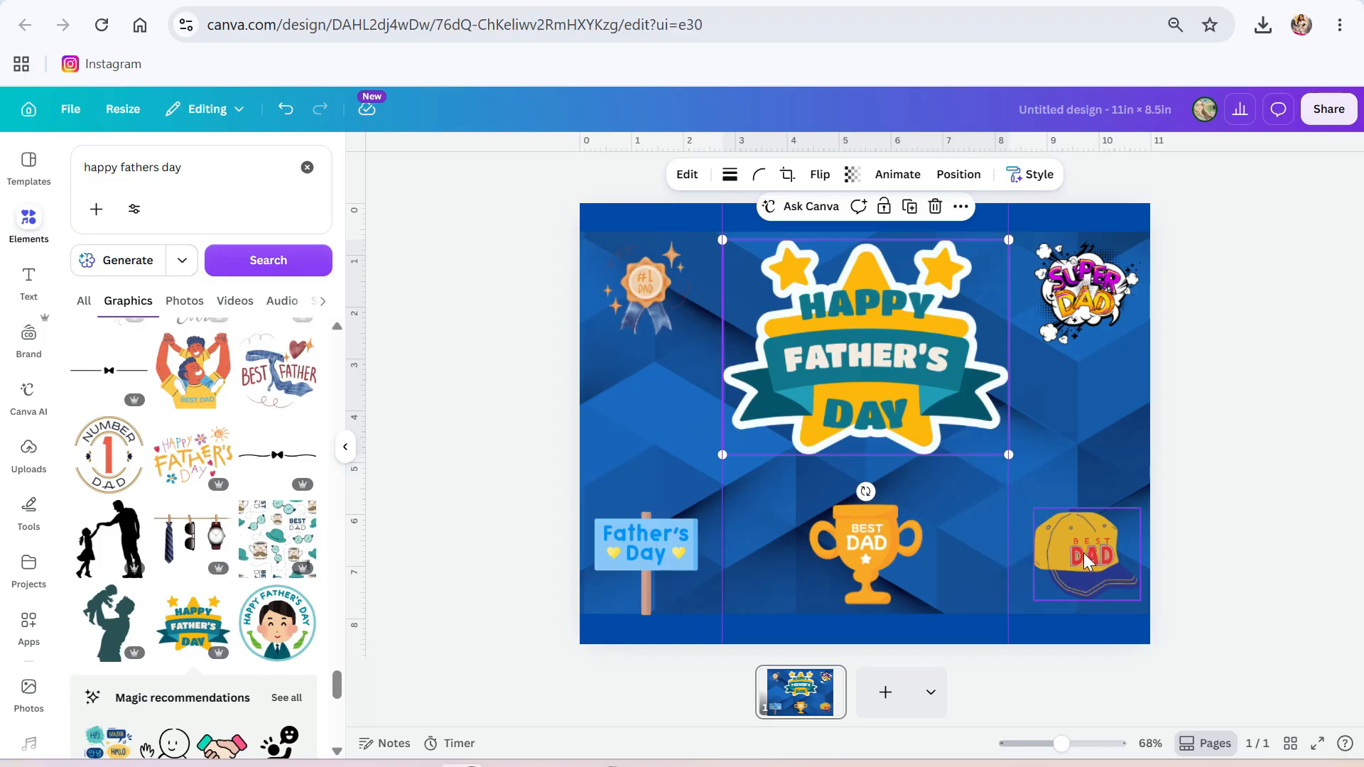
- Delete the "BEST DAD" cap from the right panel
{"action": "left_click_drag", "start_coordinate": [1084, 554], "coordinate": [1087, 452]}
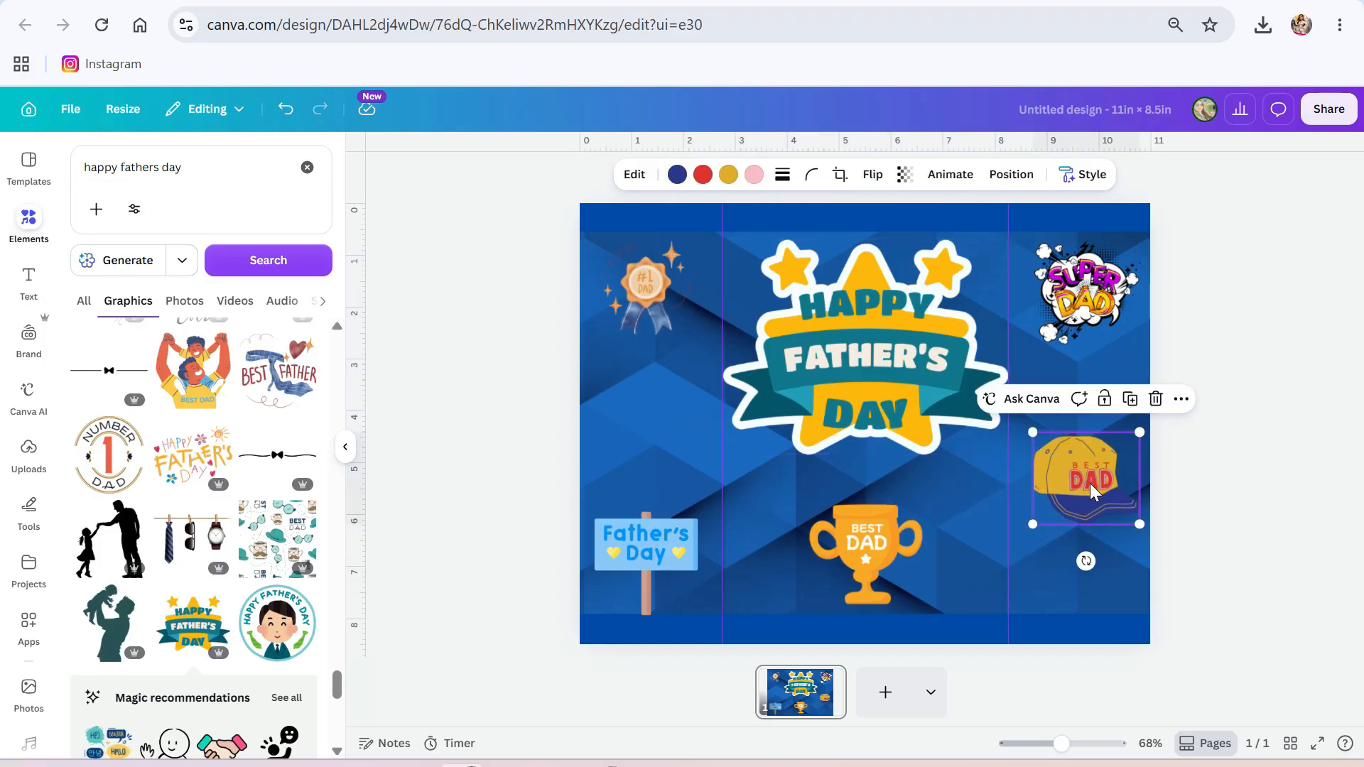
{"action": "key", "text": "Delete"}
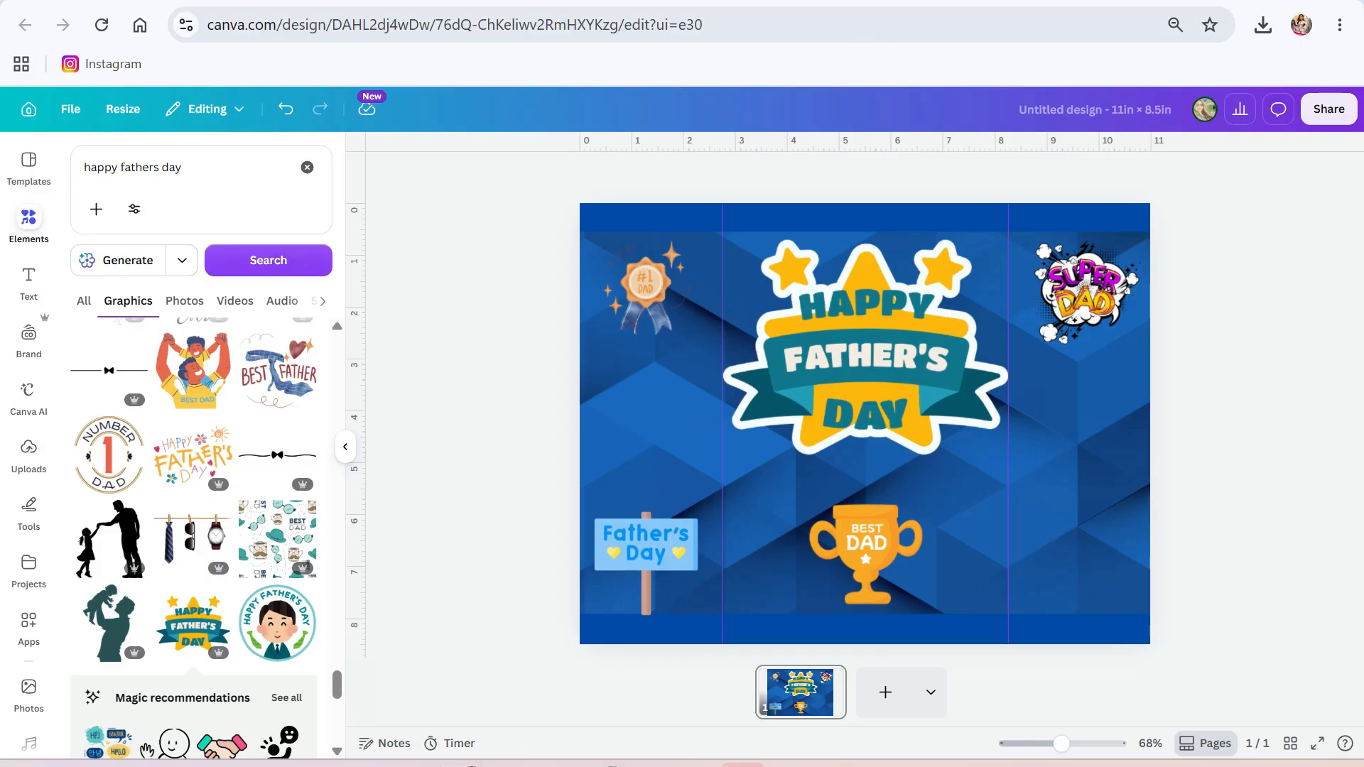
- In a new browser tab, search Google for "fathers day quotes" and look through the quotes in the AI Overview
{"action": "key", "text": "ctrl+t"}
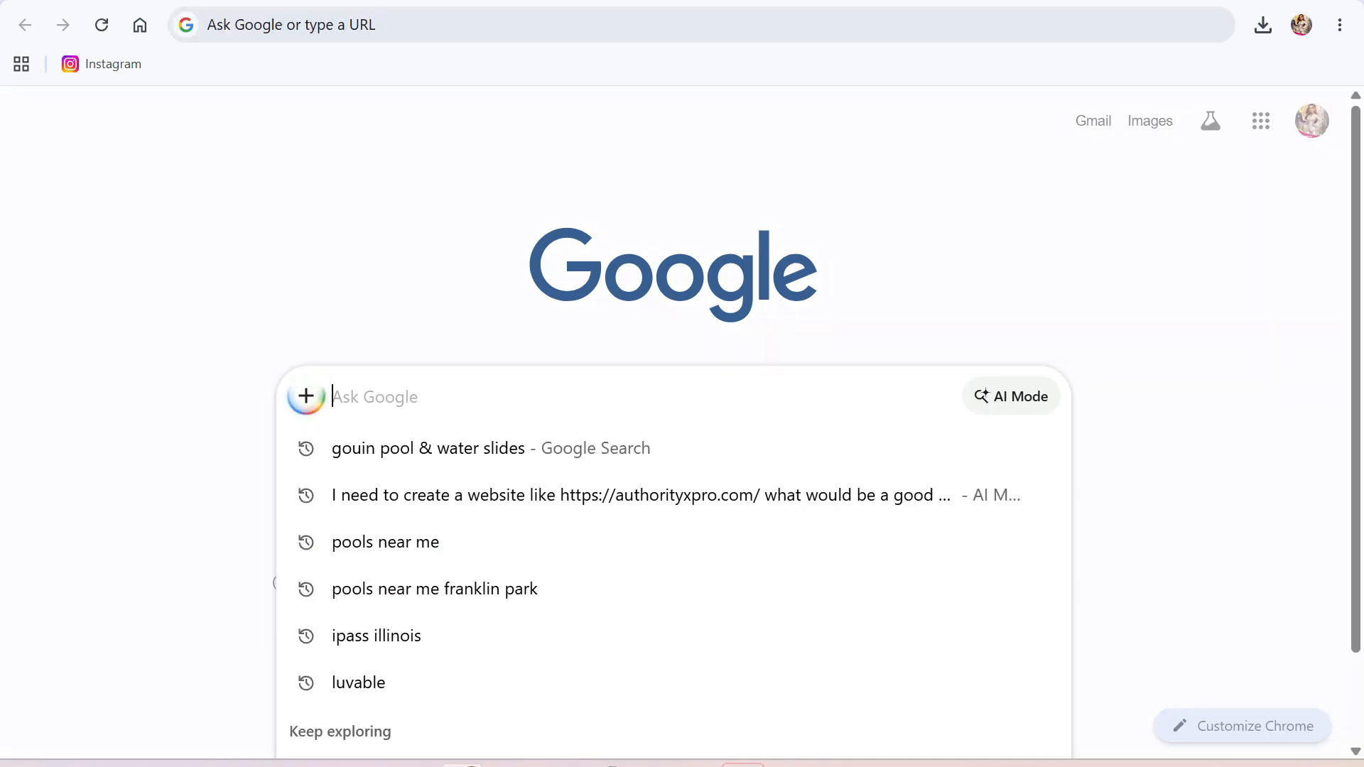
{"action": "type", "text": "fathr"}
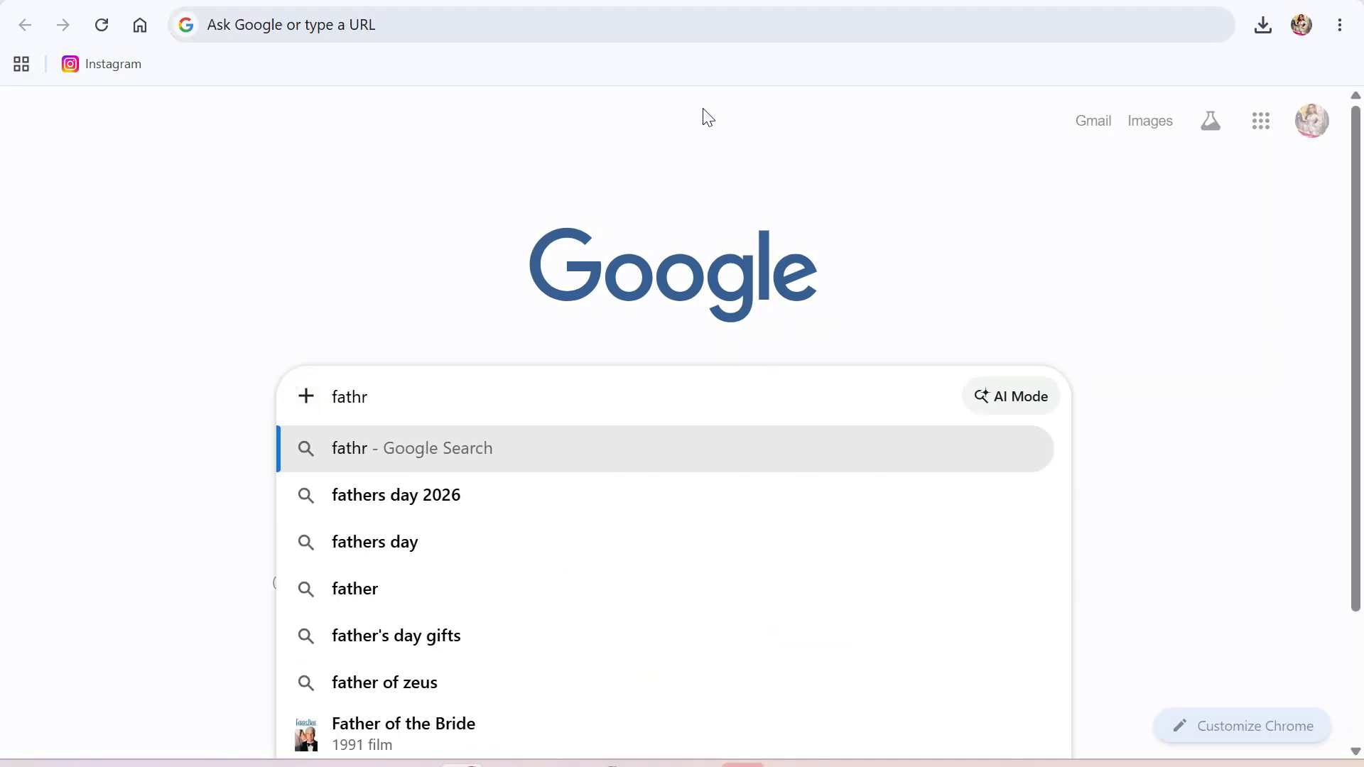
{"action": "key", "text": "BackSpace"}
{"action": "type", "text": "ed"}
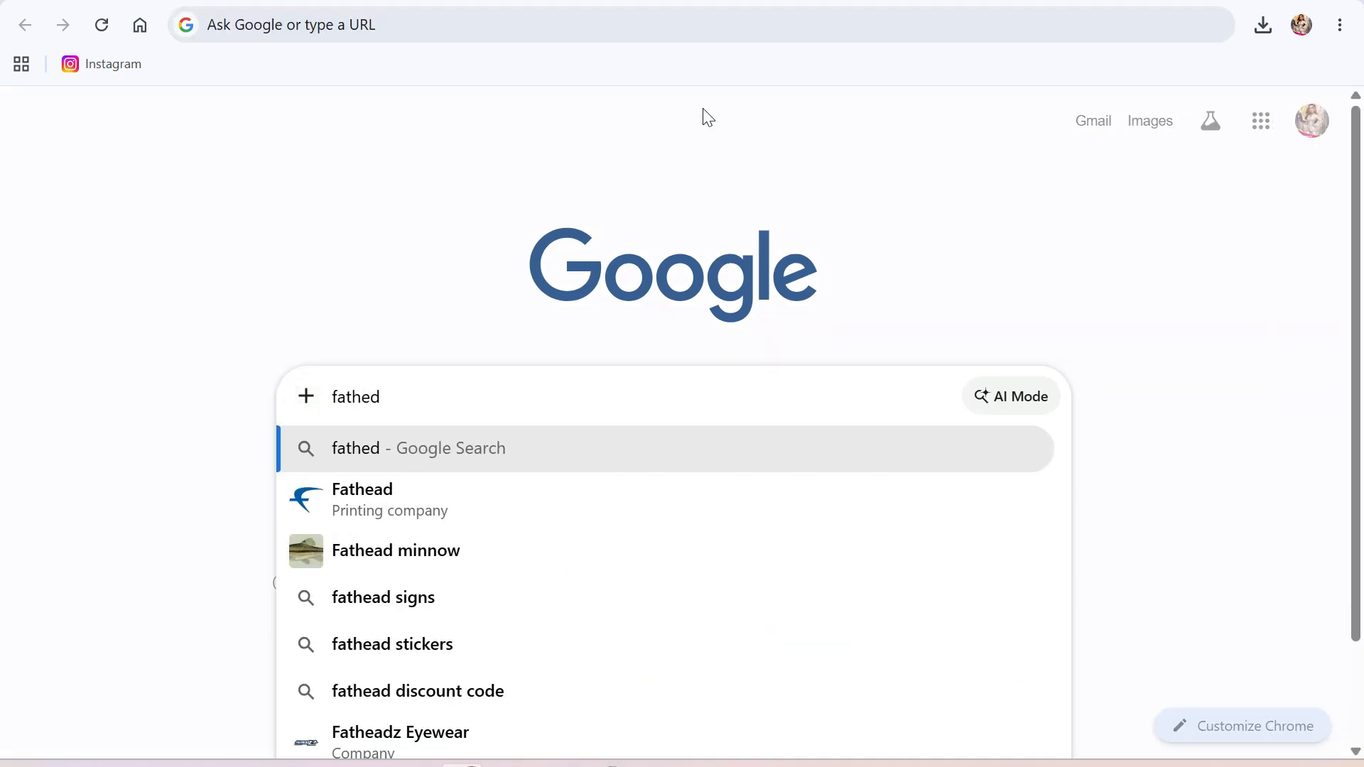
{"action": "key", "text": "BackSpace"}
{"action": "type", "text": "r"}
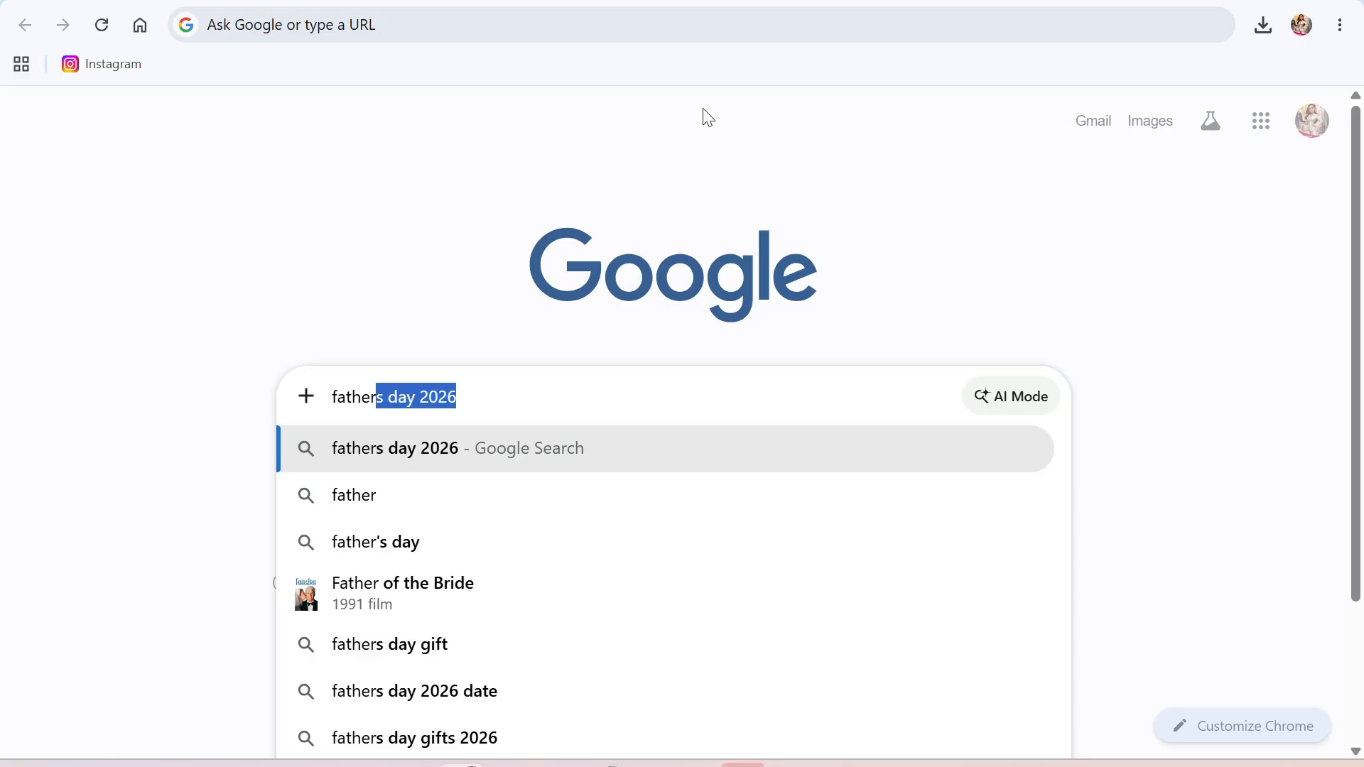
{"action": "type", "text": "s day "}
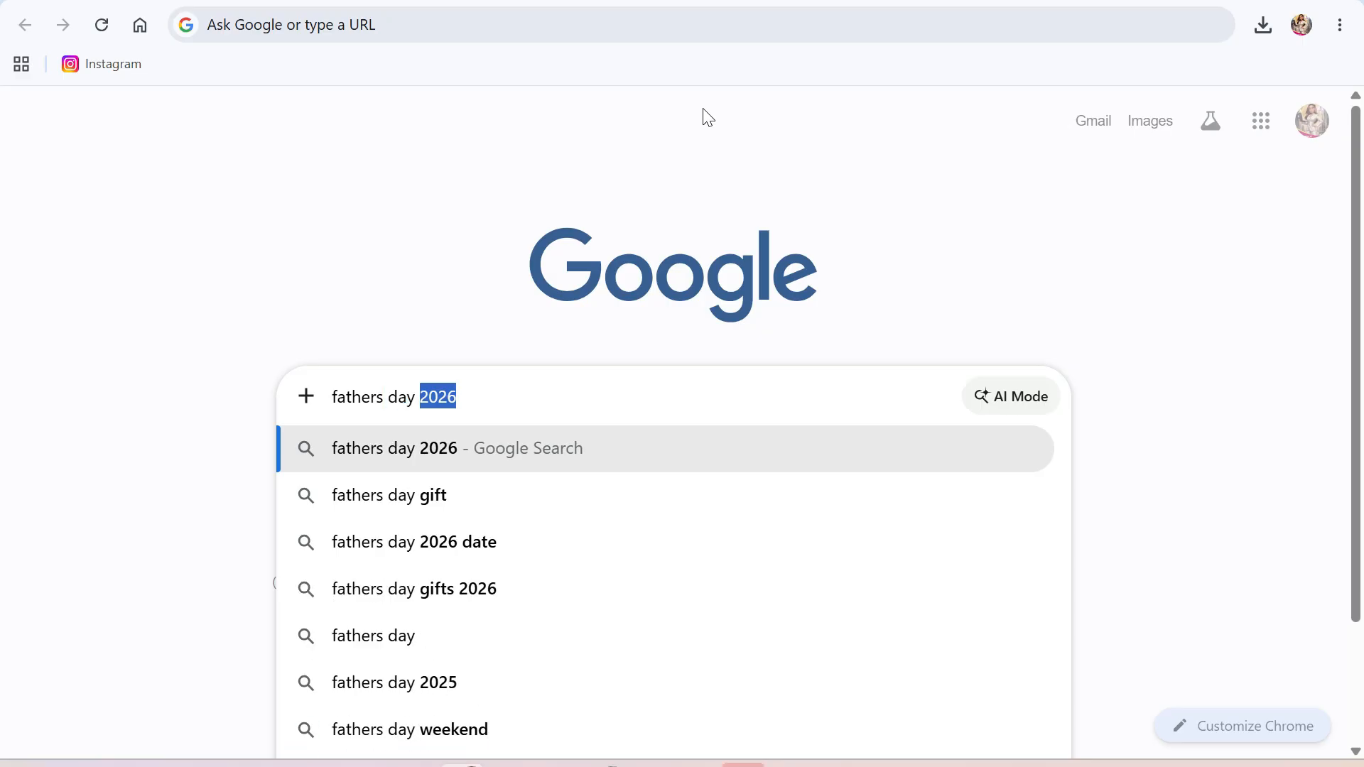
{"action": "type", "text": "quote"}
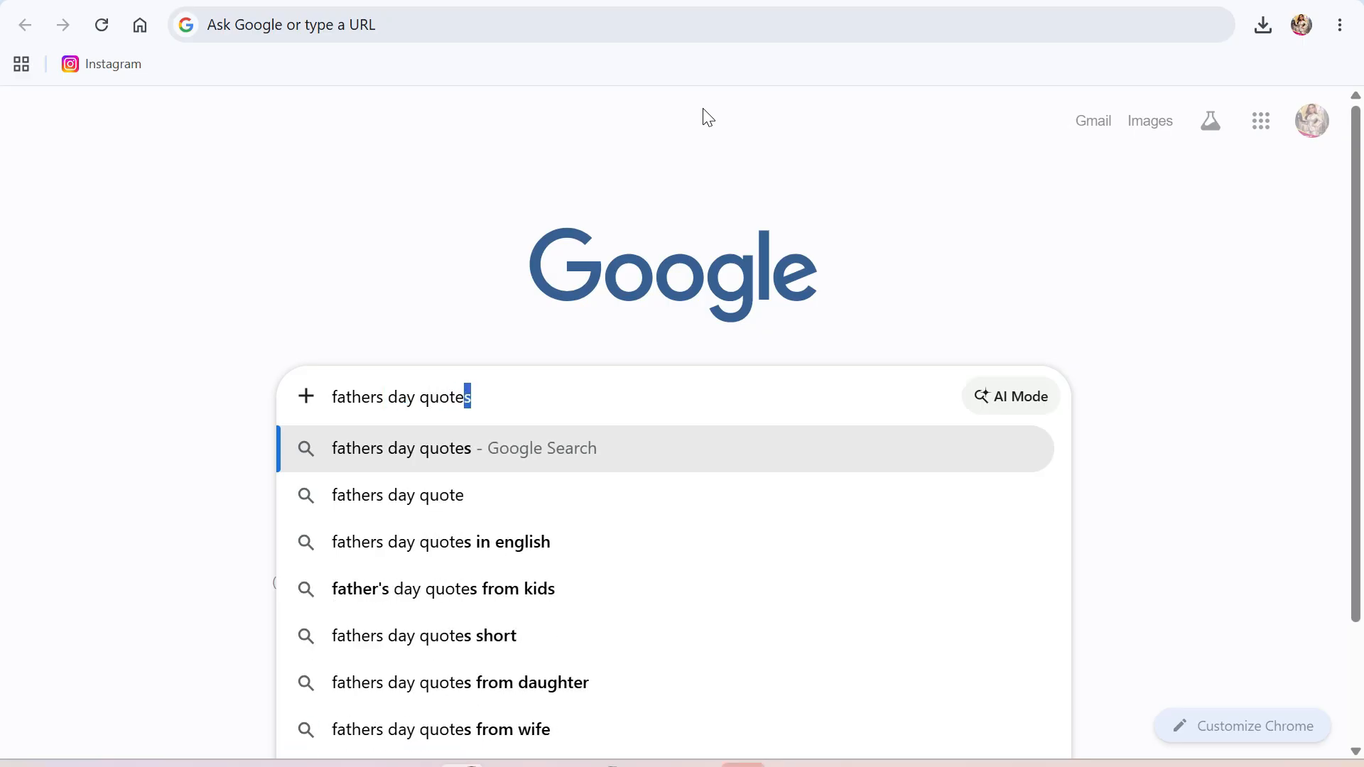
{"action": "key", "text": "Return"}
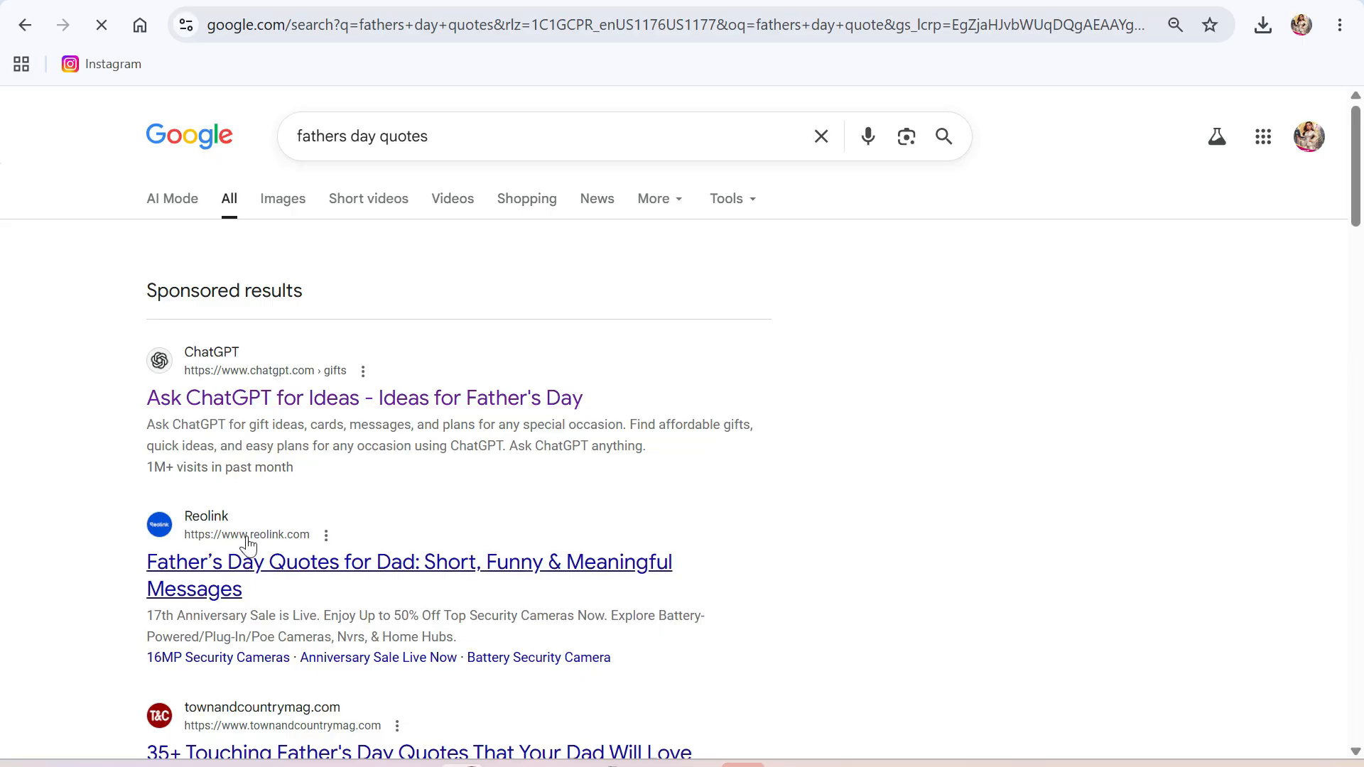
{"action": "scroll", "coordinate": [237, 602], "scroll_direction": "down", "scroll_amount": 2}
{"action": "scroll", "coordinate": [263, 598], "scroll_direction": "down", "scroll_amount": 2}
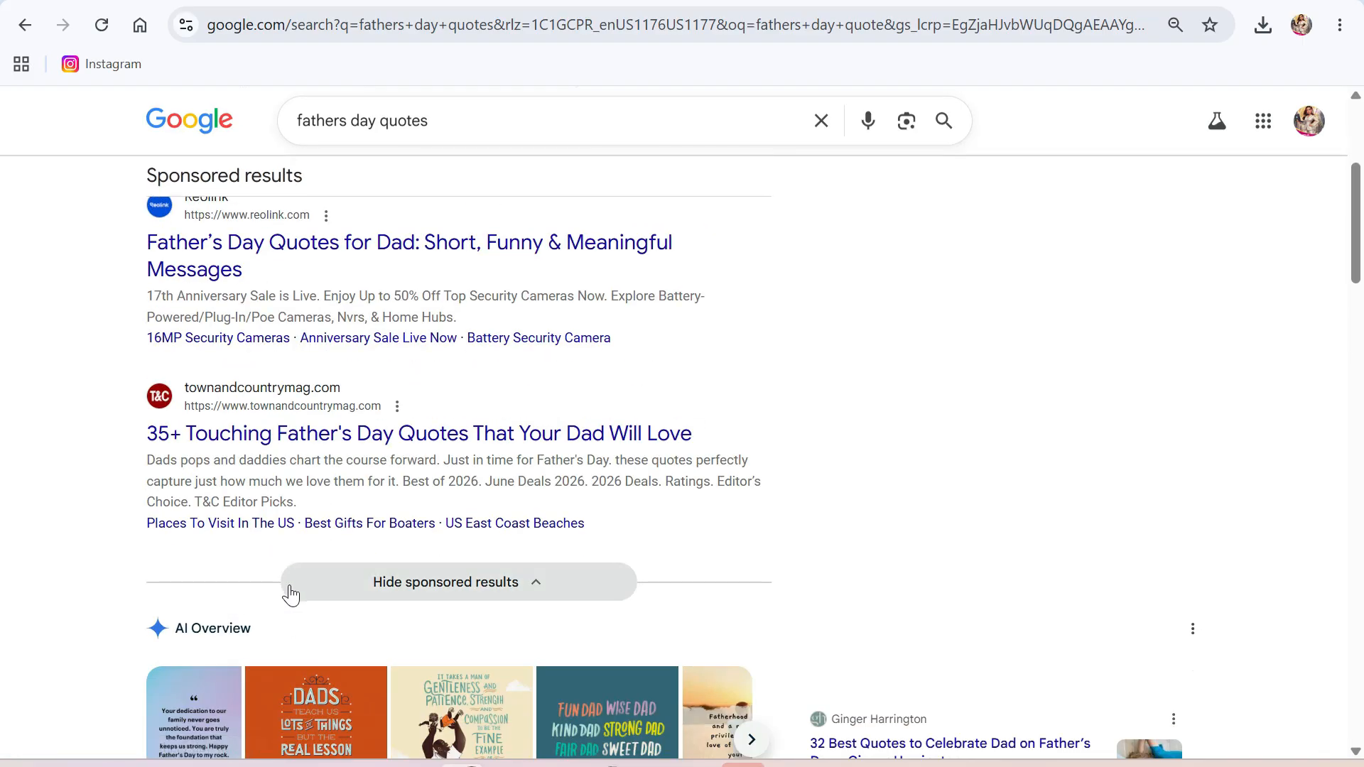
{"action": "scroll", "coordinate": [290, 593], "scroll_direction": "down", "scroll_amount": 4}
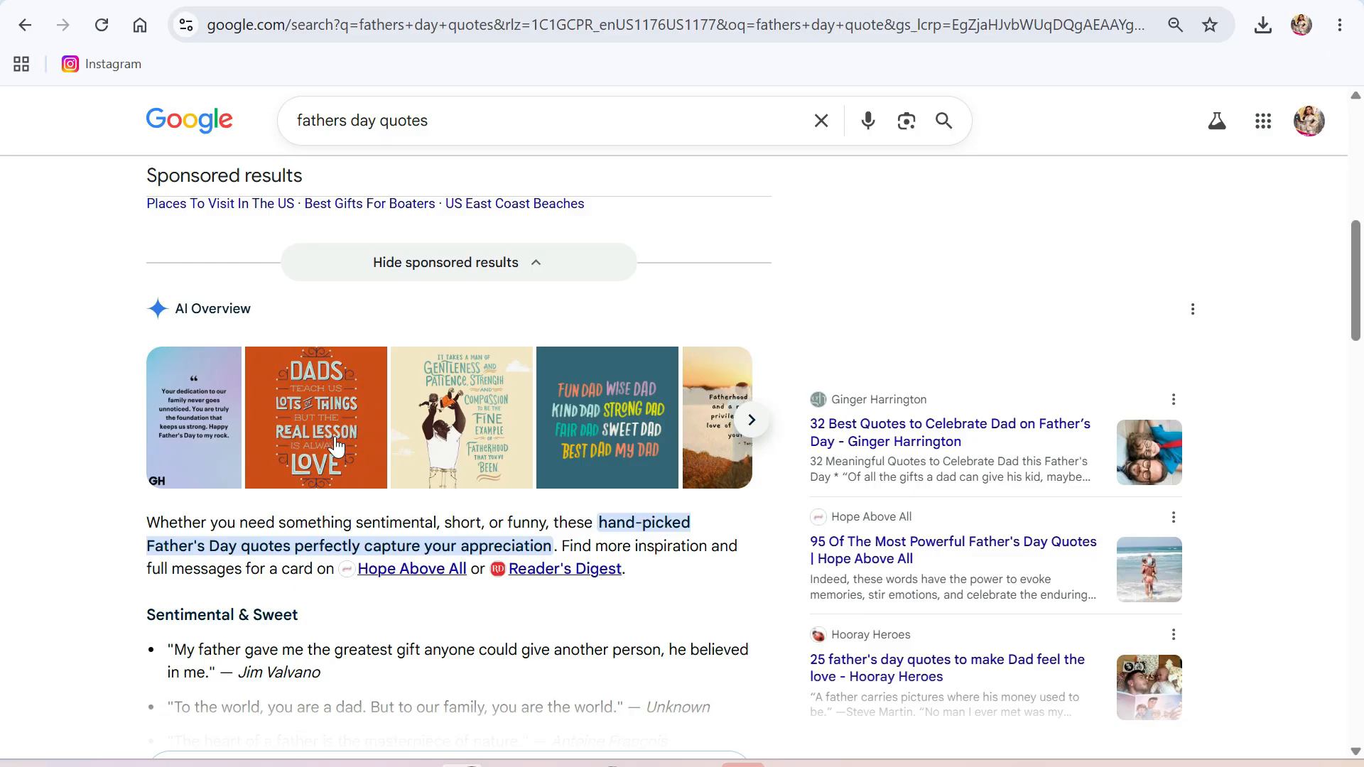
{"action": "scroll", "coordinate": [270, 604], "scroll_direction": "down", "scroll_amount": 3}
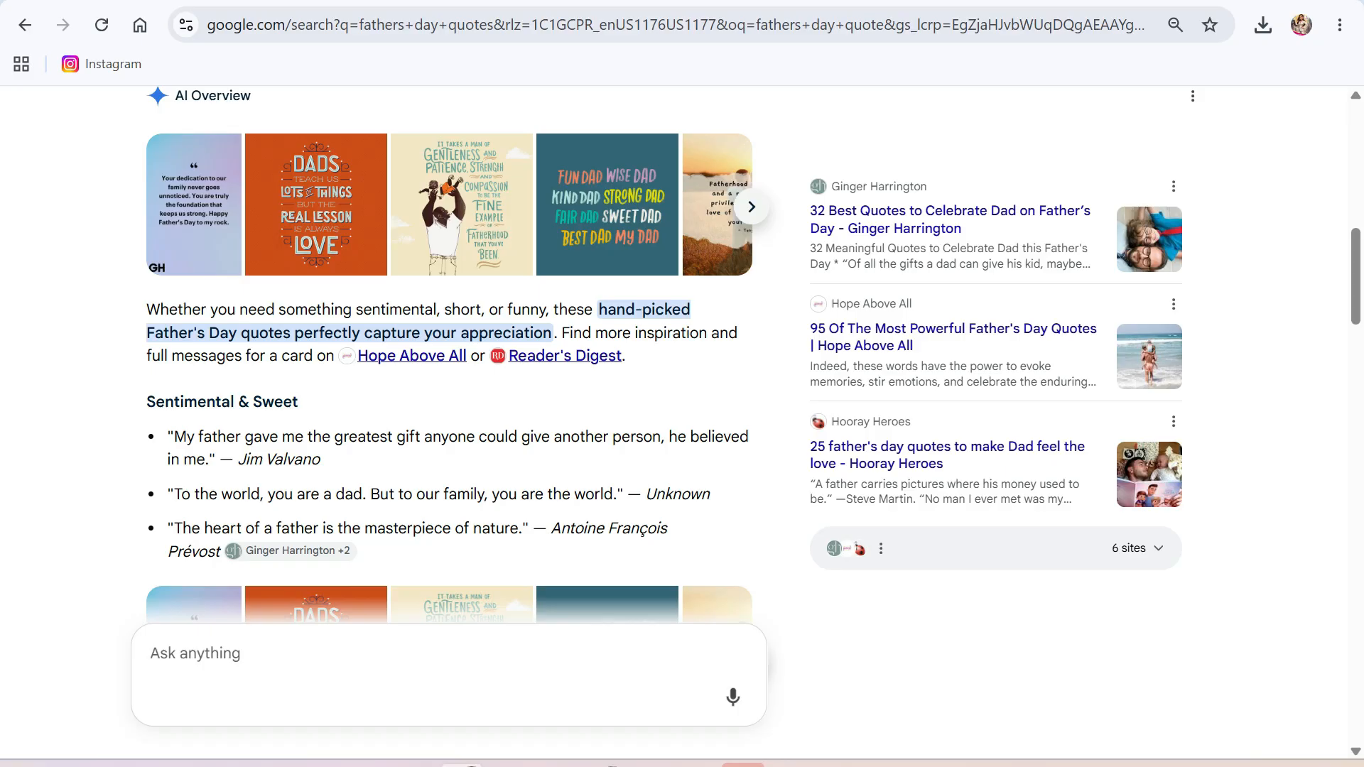
- Copy the quote "The heart of a father is the masterpiece of nature.", return to the Canva design and add a narrowed subheading text box
{"action": "left_click_drag", "start_coordinate": [520, 529], "coordinate": [183, 528]}
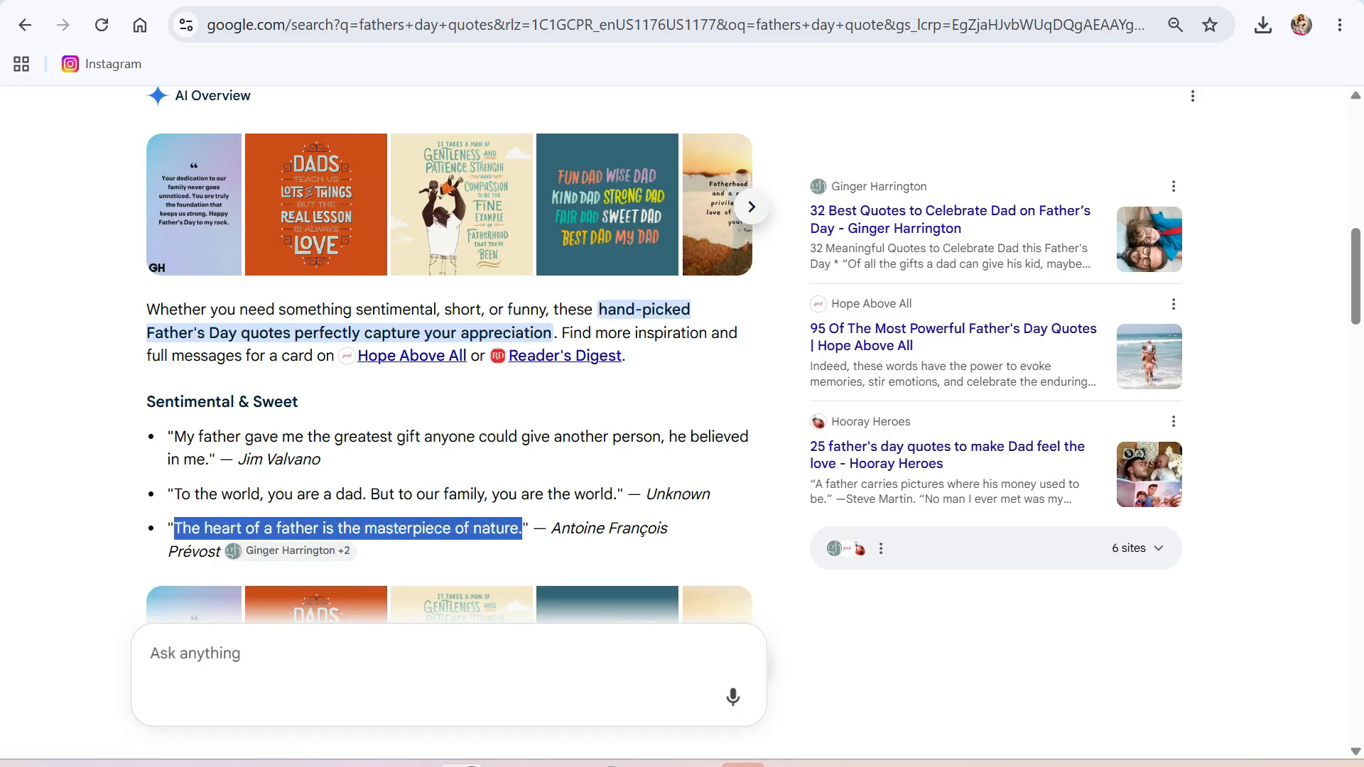
{"action": "left_click", "coordinate": [1069, 1]}
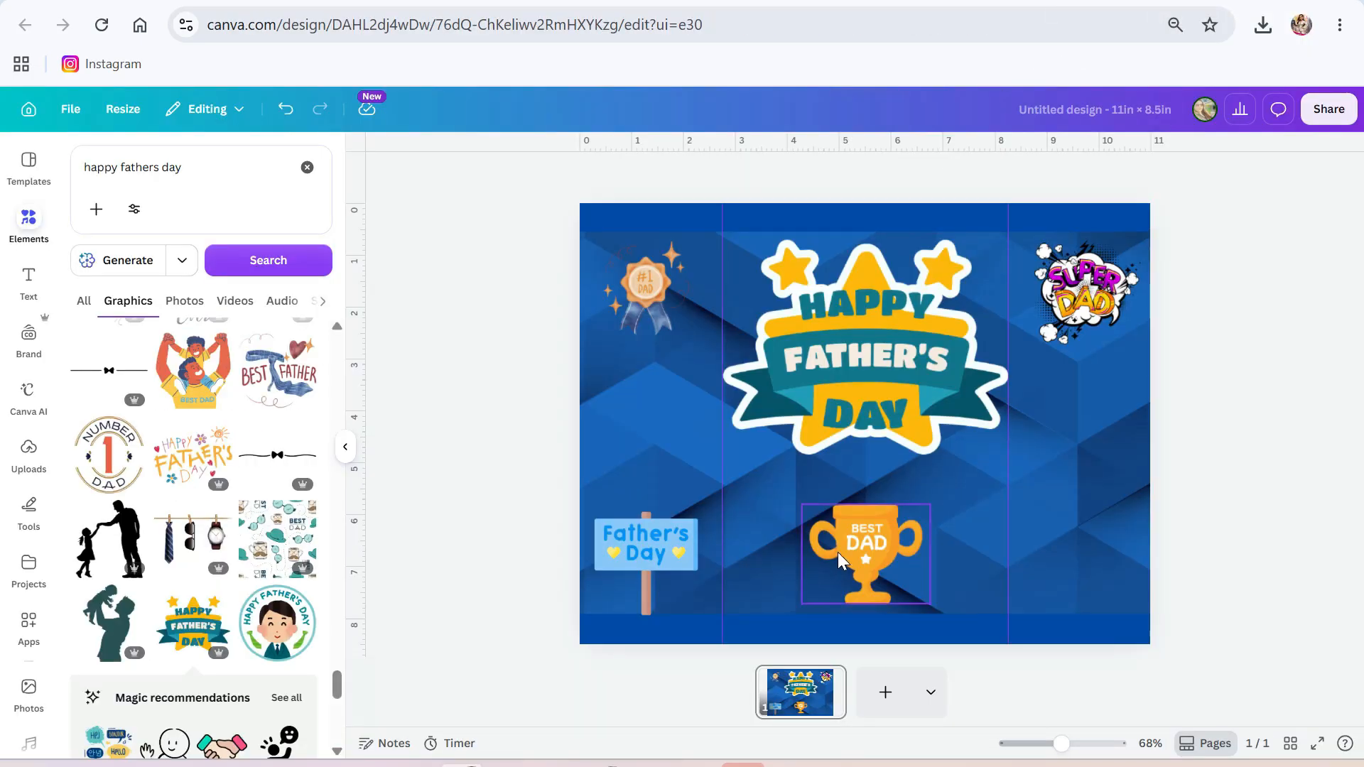
{"action": "left_click", "coordinate": [29, 282]}
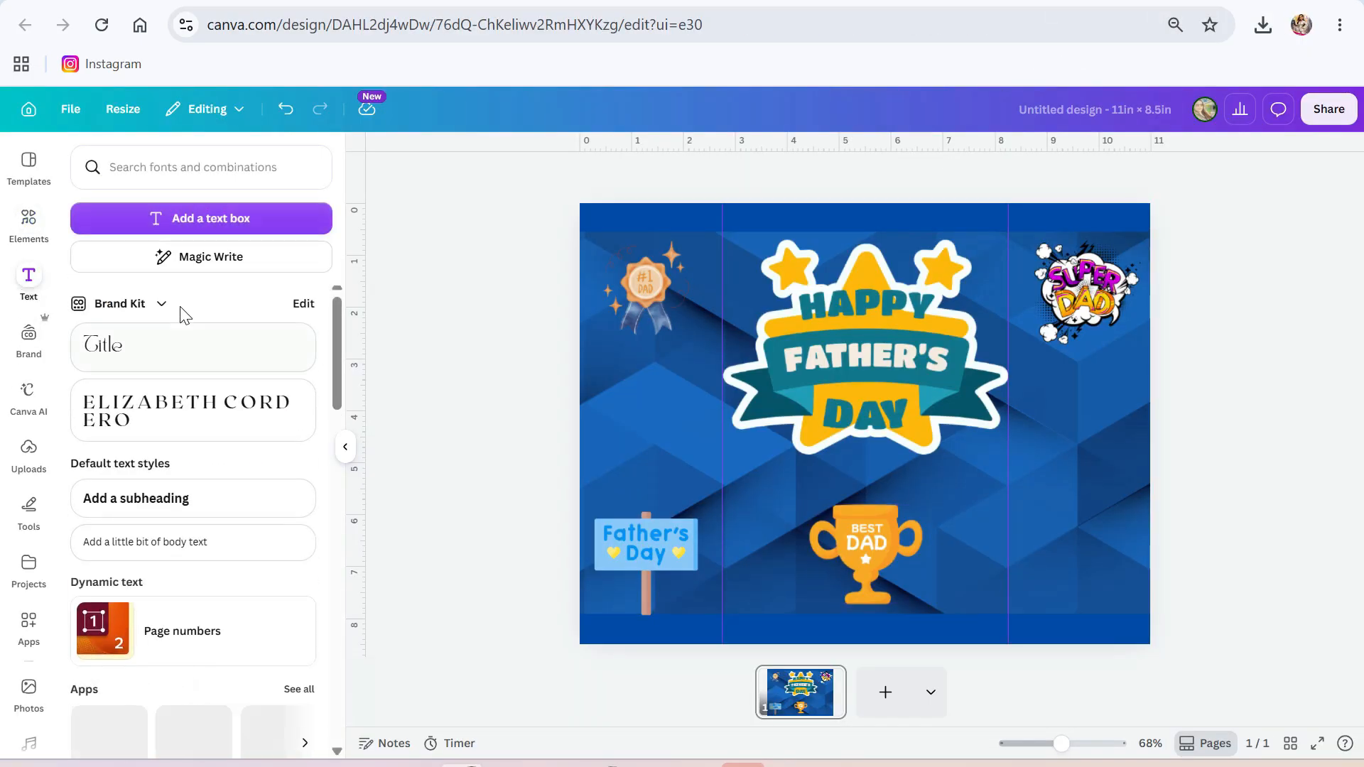
{"action": "left_click", "coordinate": [138, 504]}
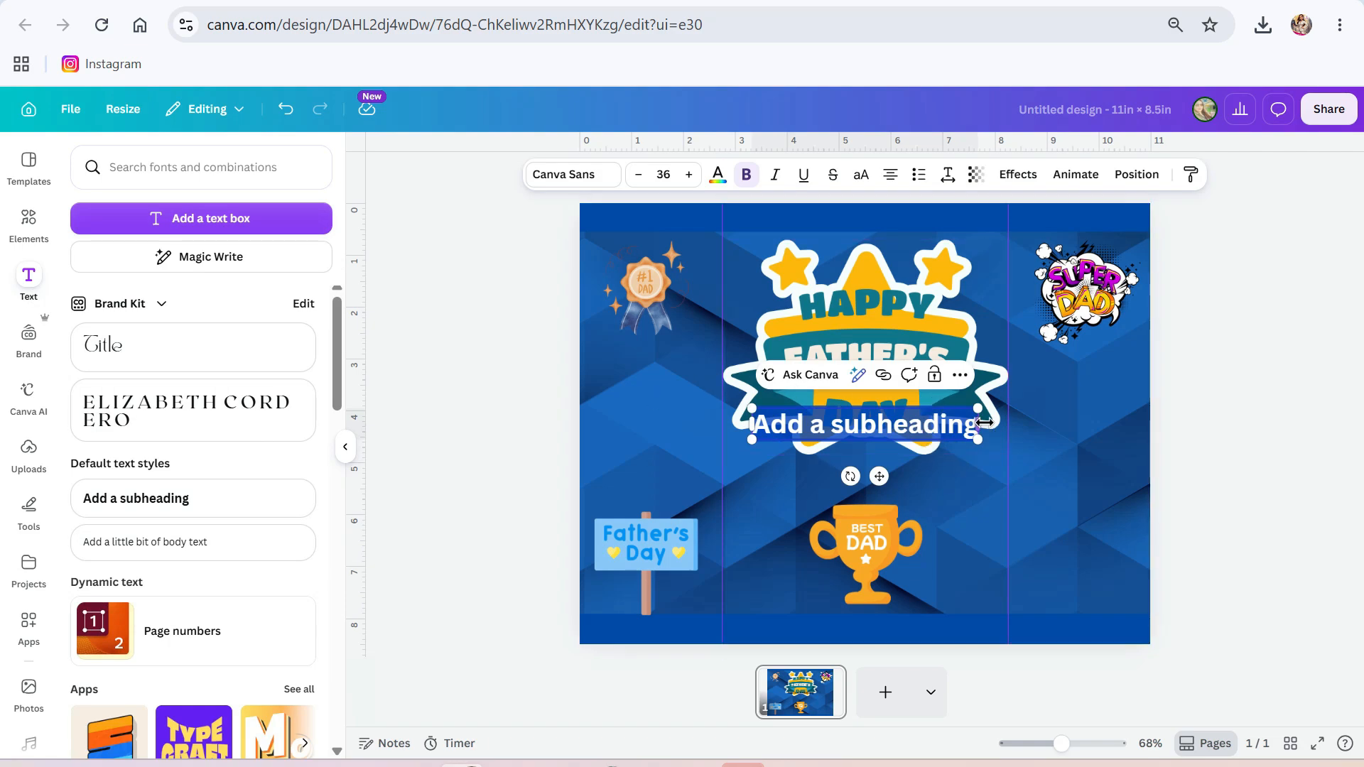
{"action": "left_click_drag", "start_coordinate": [984, 423], "coordinate": [888, 424]}
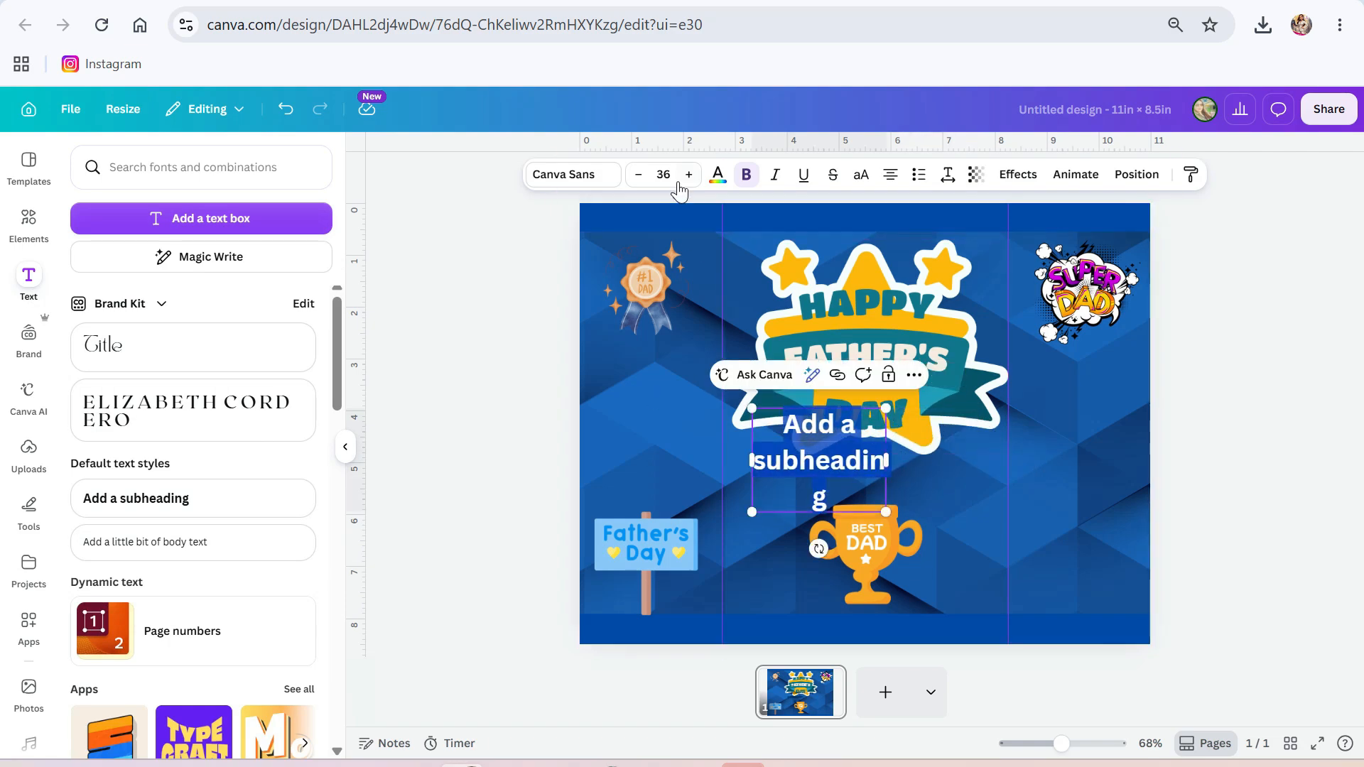
- Make the subheading non-bold at size 28 and replace its placeholder with "The heart of a father is the masterpiece of nature."
{"action": "left_click", "coordinate": [746, 174]}
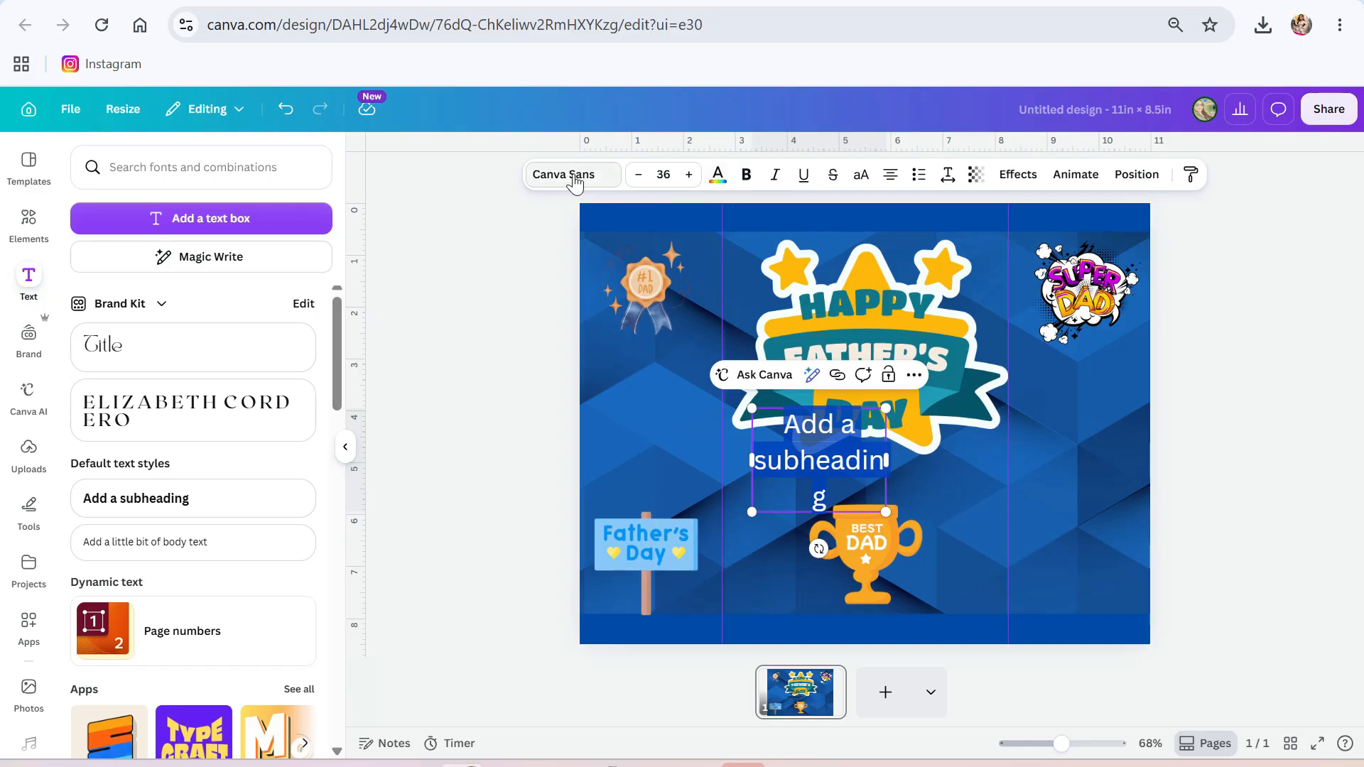
{"action": "left_click", "coordinate": [634, 178]}
{"action": "left_click", "coordinate": [634, 178]}
{"action": "left_click", "coordinate": [635, 178]}
{"action": "left_click", "coordinate": [634, 177]}
{"action": "left_click", "coordinate": [634, 178]}
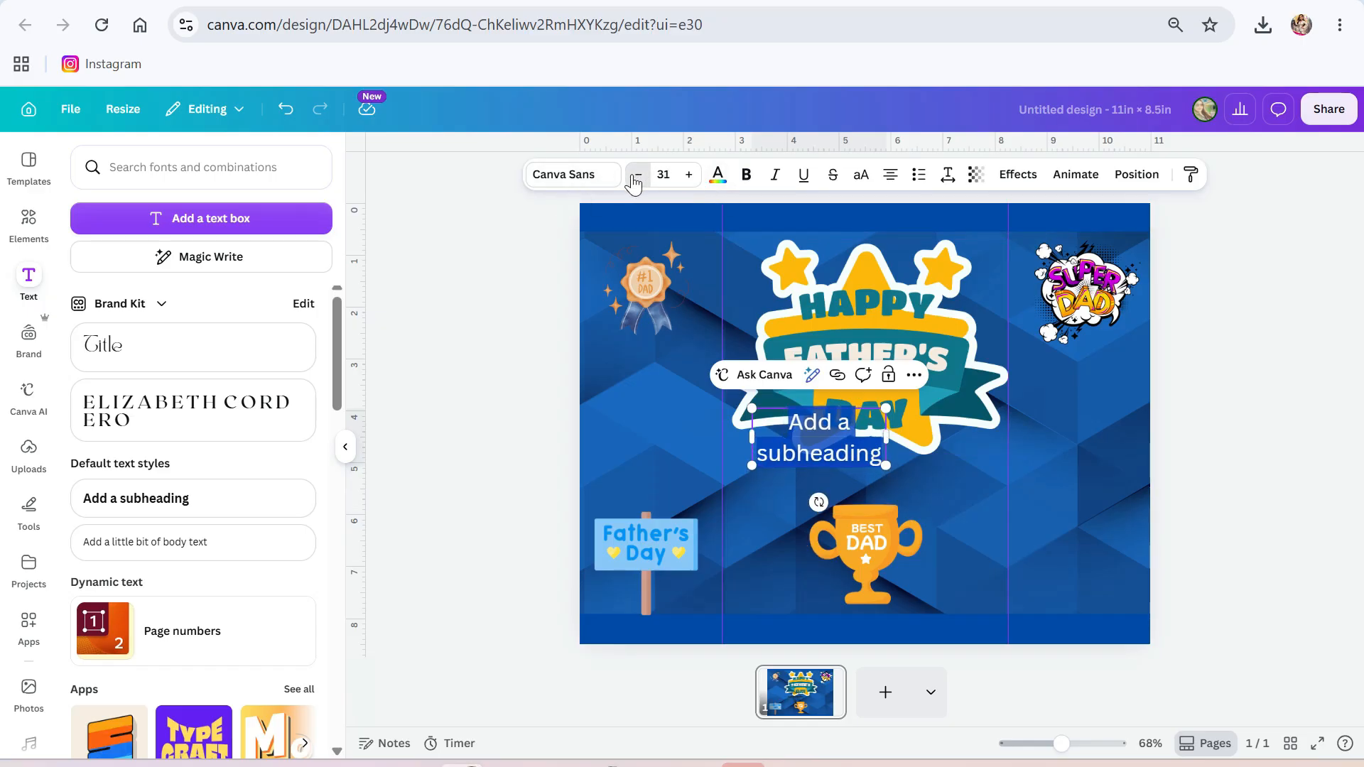
{"action": "left_click", "coordinate": [634, 178]}
{"action": "left_click", "coordinate": [635, 178]}
{"action": "left_click", "coordinate": [635, 178]}
{"action": "type", "text": "The heart of a father is the masterpiece of nature."}
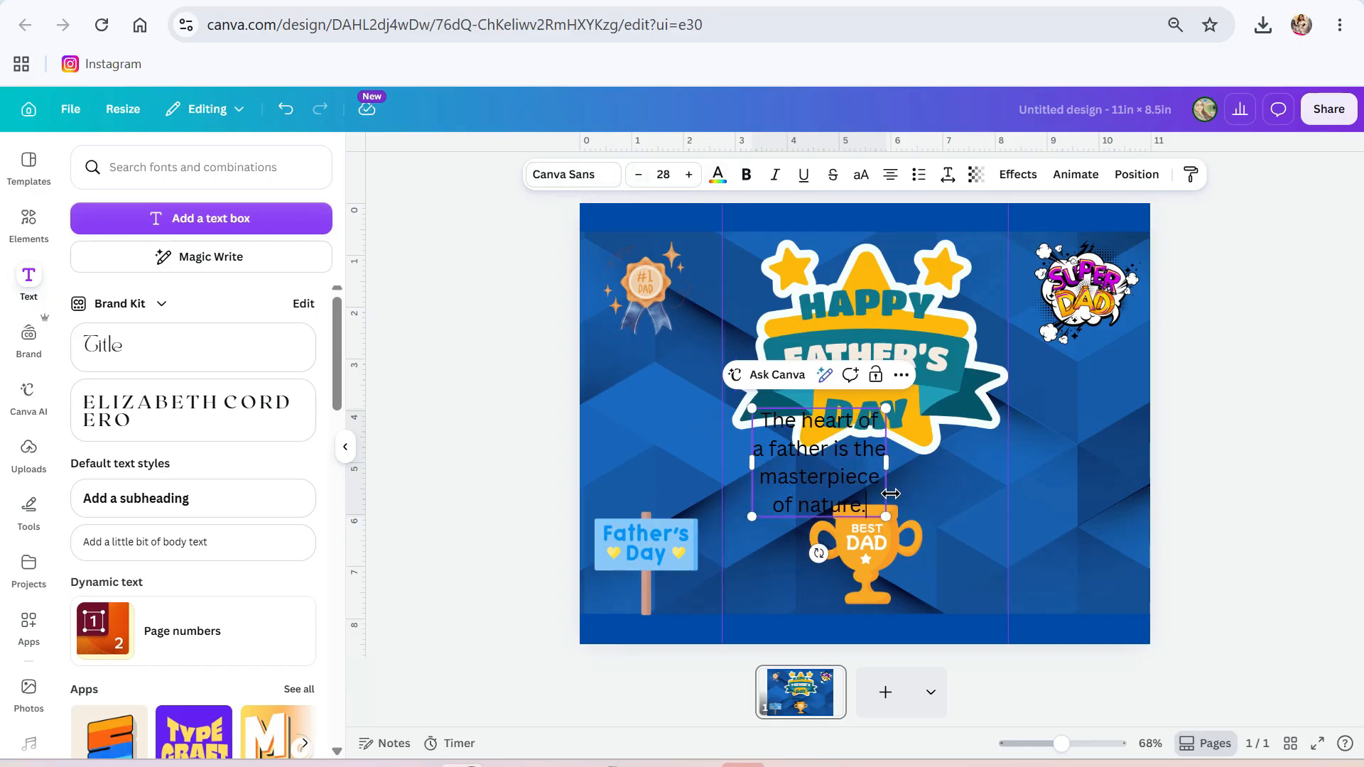
- Place the quote below the "SUPER DAD" graphic, with font size 18 and a text box about 2.2 in wide
{"action": "left_click", "coordinate": [773, 542]}
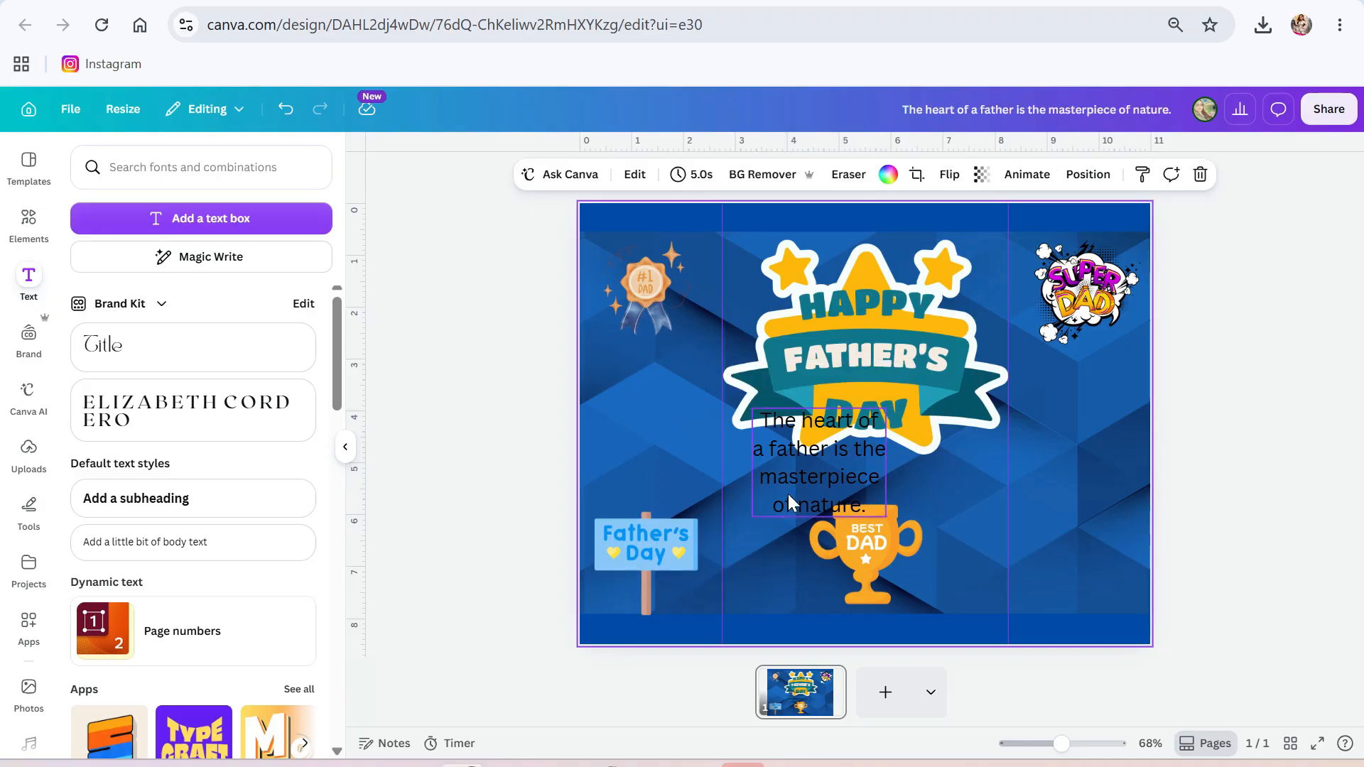
{"action": "left_click", "coordinate": [787, 493]}
{"action": "left_click_drag", "start_coordinate": [782, 490], "coordinate": [1042, 448]}
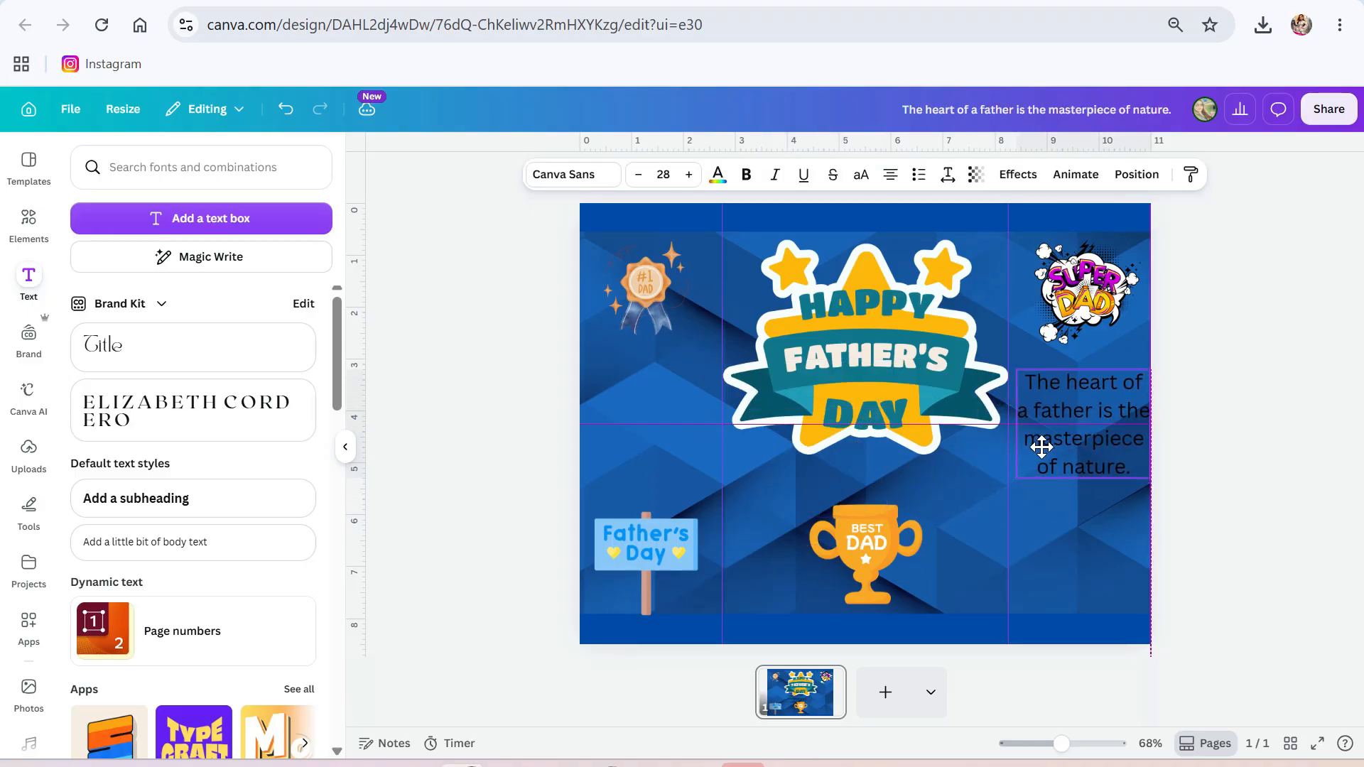
{"action": "left_click", "coordinate": [659, 174]}
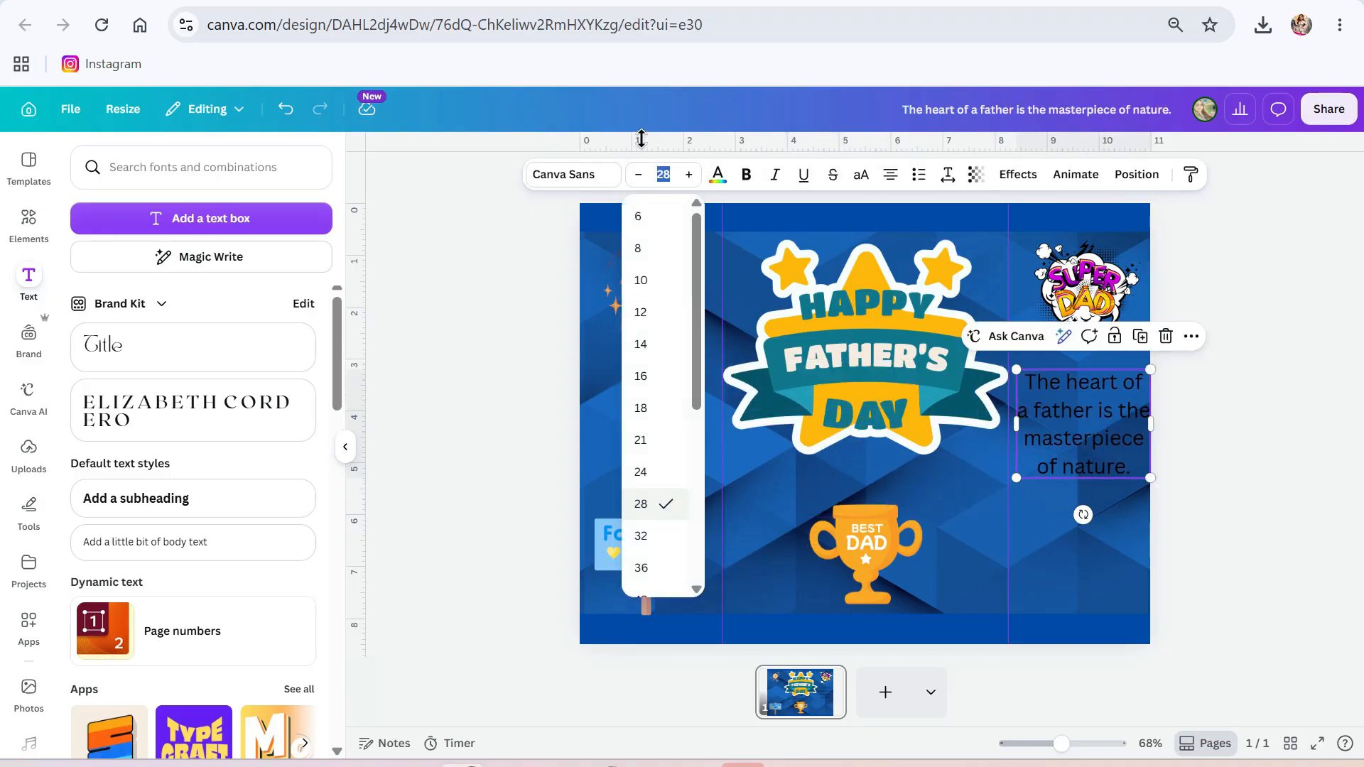
{"action": "type", "text": "18"}
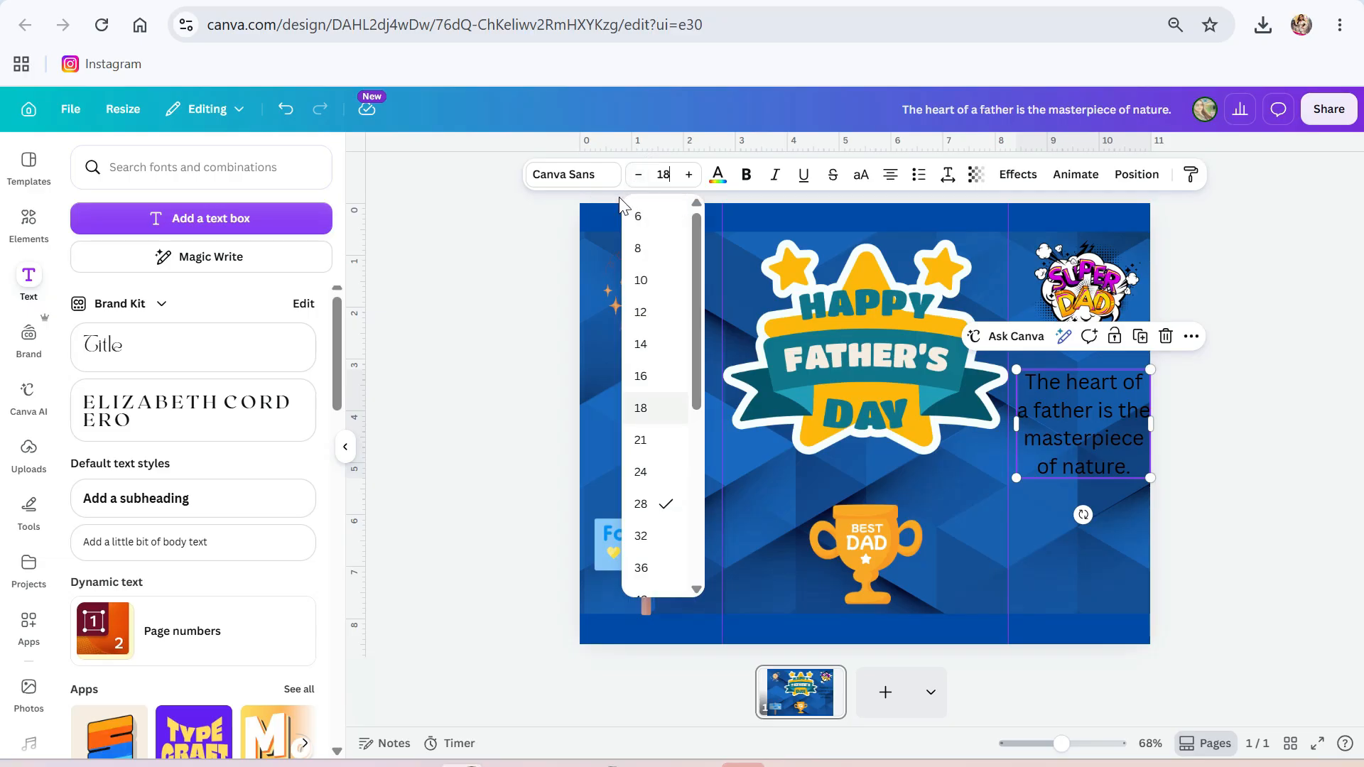
{"action": "key", "text": "Return"}
{"action": "left_click_drag", "start_coordinate": [1154, 395], "coordinate": [1133, 395]}
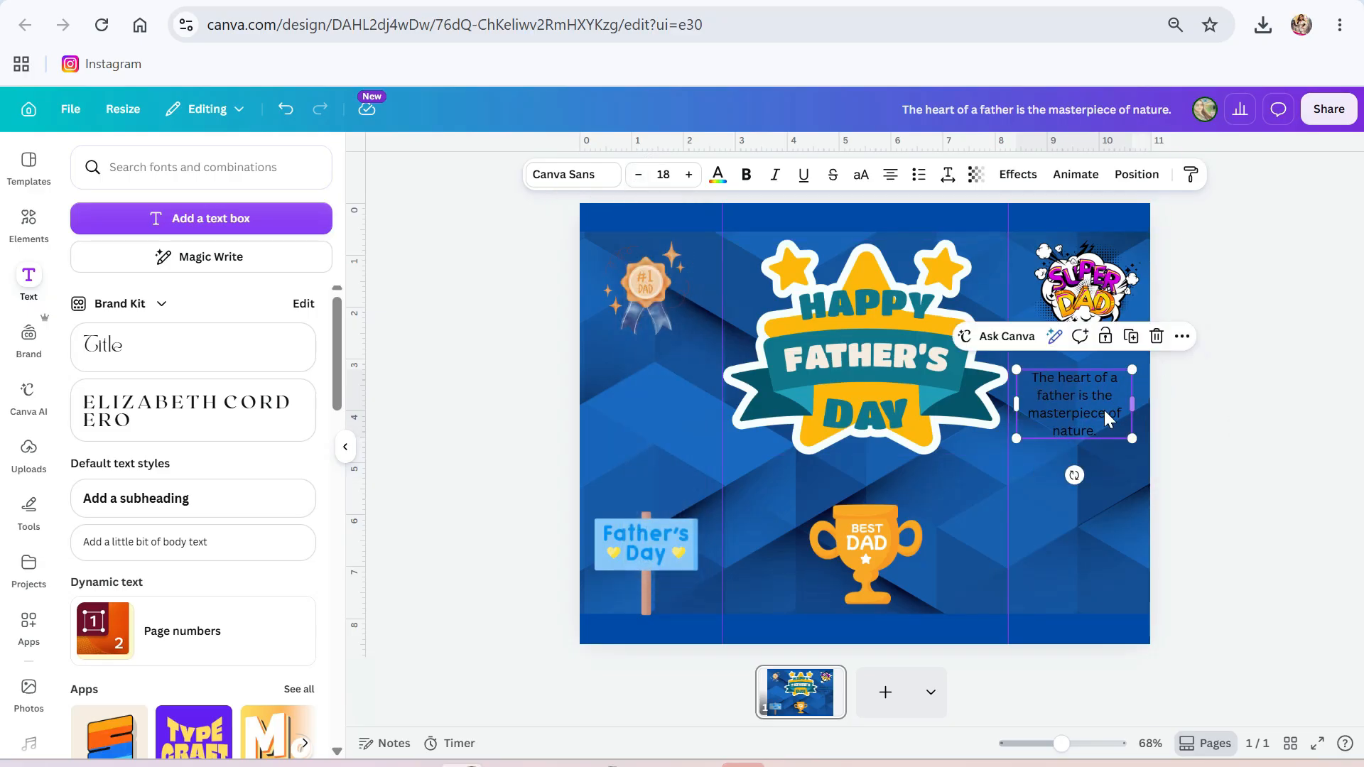
- Color the quote text white and set its font to Della Respira
{"action": "left_click", "coordinate": [716, 174]}
{"action": "left_click", "coordinate": [156, 274]}
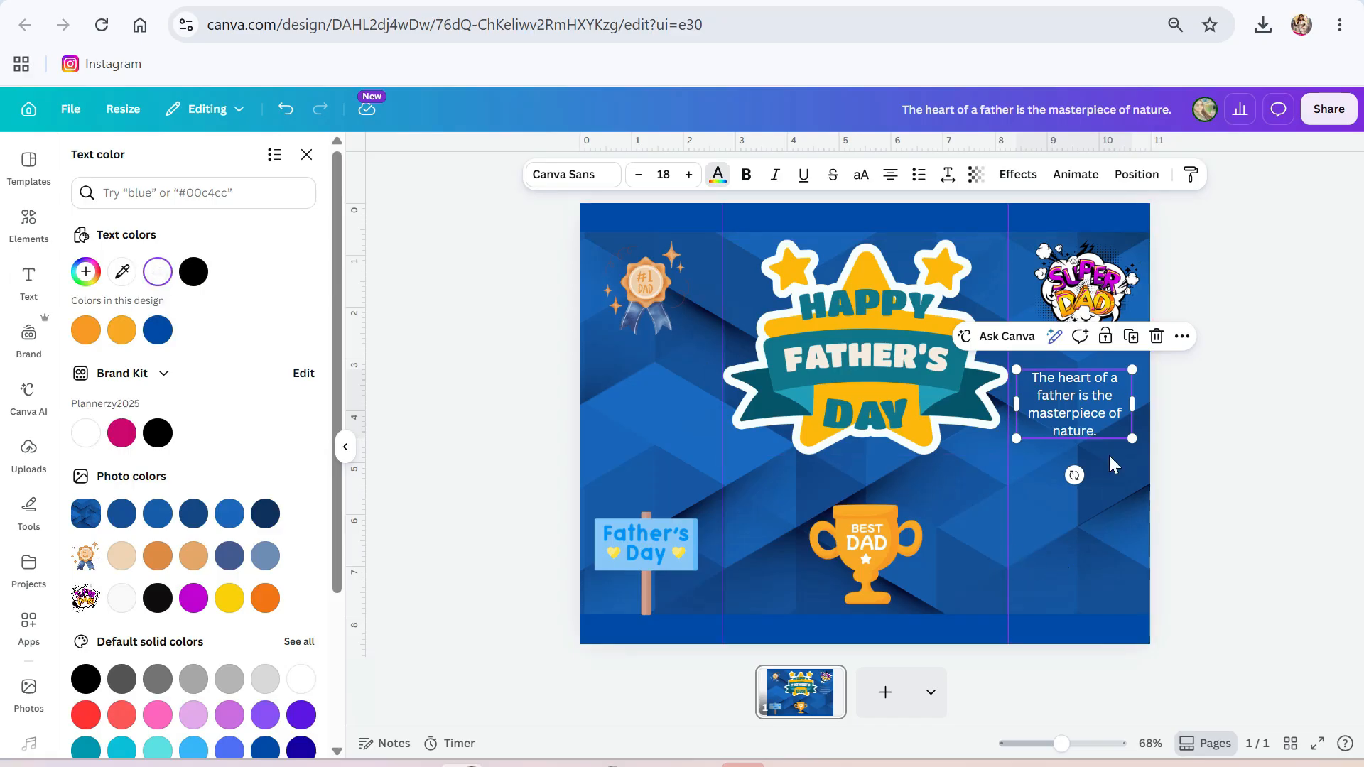
{"action": "left_click", "coordinate": [546, 174]}
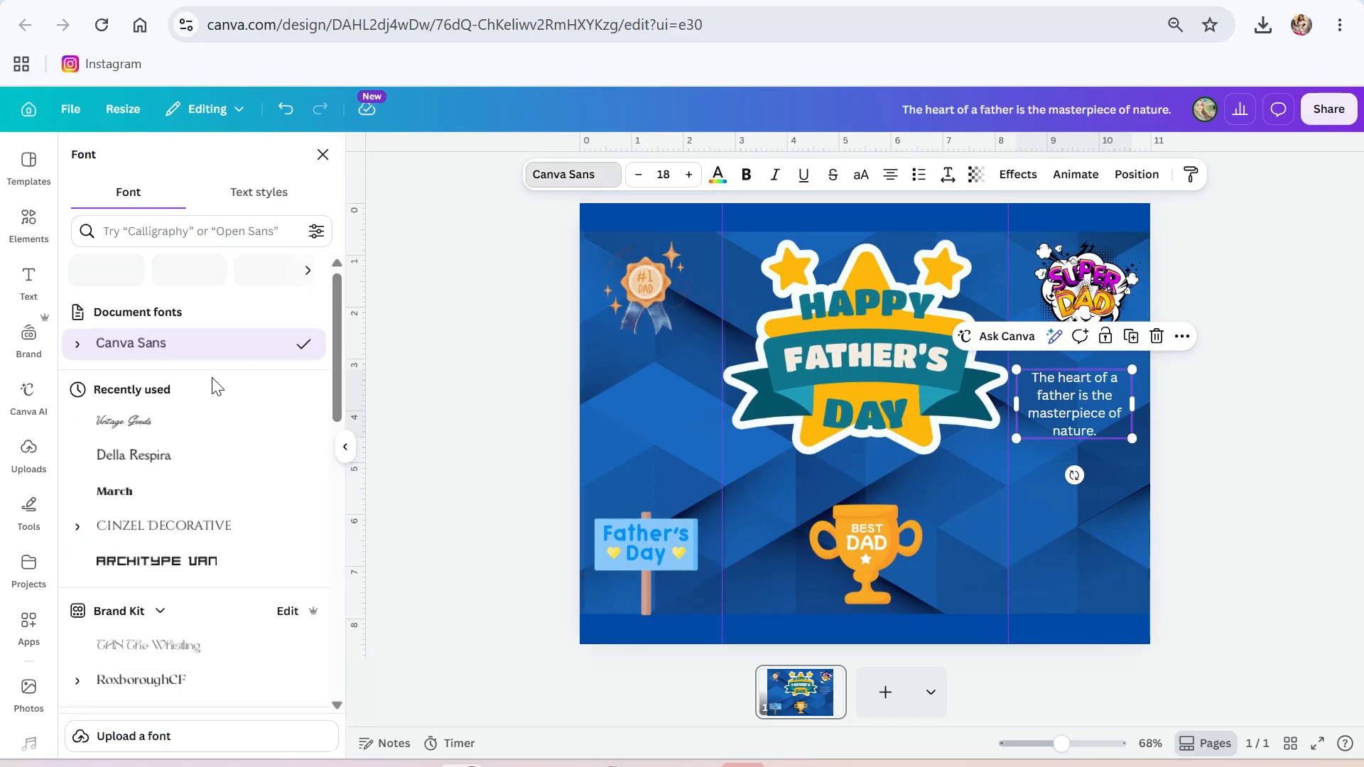
{"action": "left_click", "coordinate": [158, 463]}
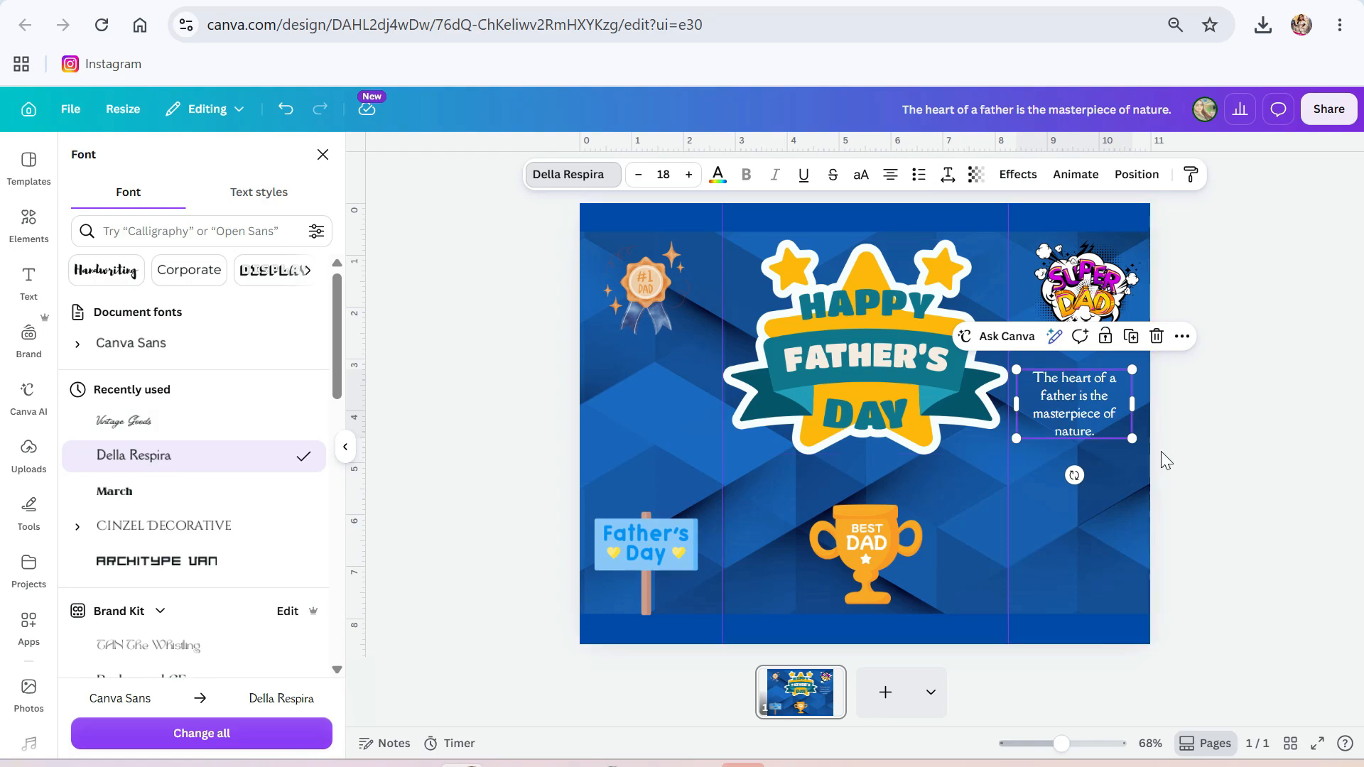
- Enlarge the quote to size 22.2 across the right panel and space it between "SUPER DAD" and the "Father's Day" sign, moved into that panel
{"action": "left_click_drag", "start_coordinate": [1132, 440], "coordinate": [1150, 450]}
{"action": "left_click_drag", "start_coordinate": [1010, 450], "coordinate": [1008, 454]}
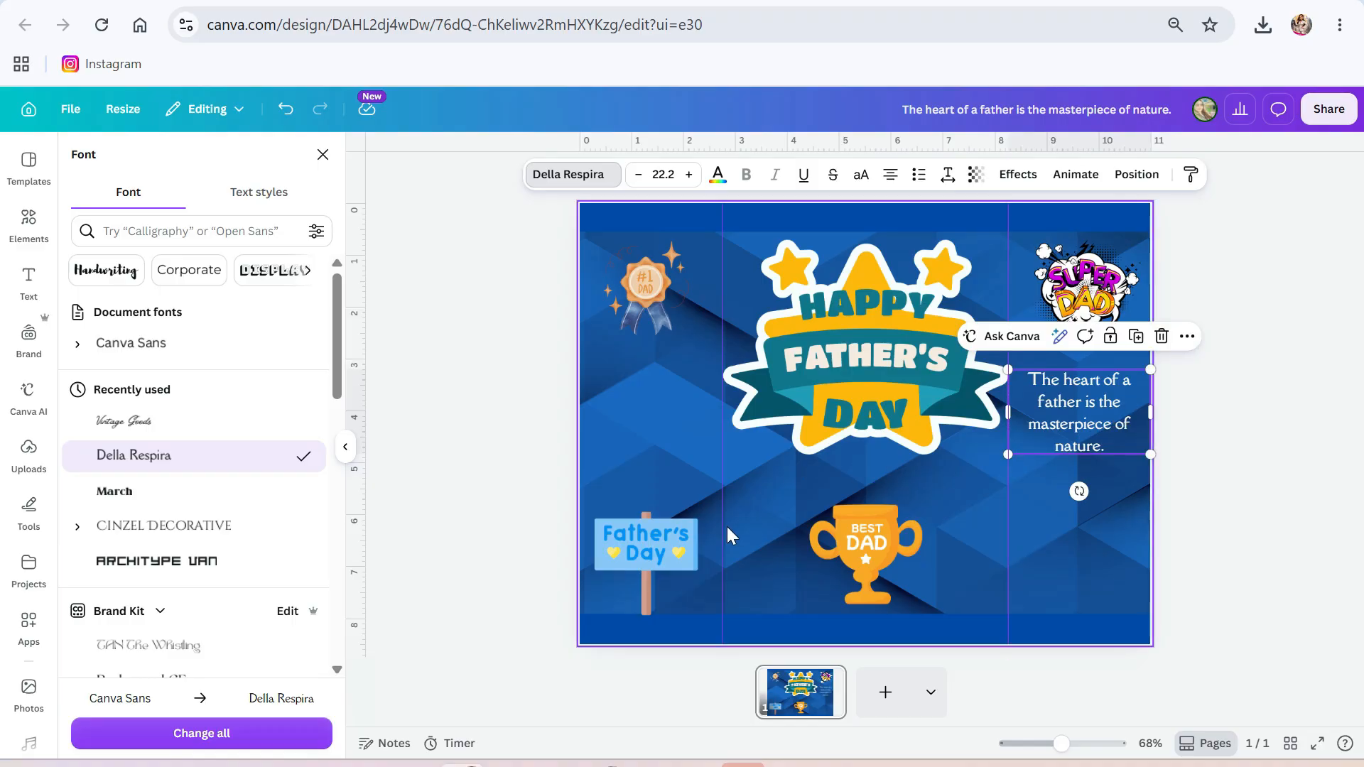
{"action": "left_click_drag", "start_coordinate": [631, 559], "coordinate": [1064, 548]}
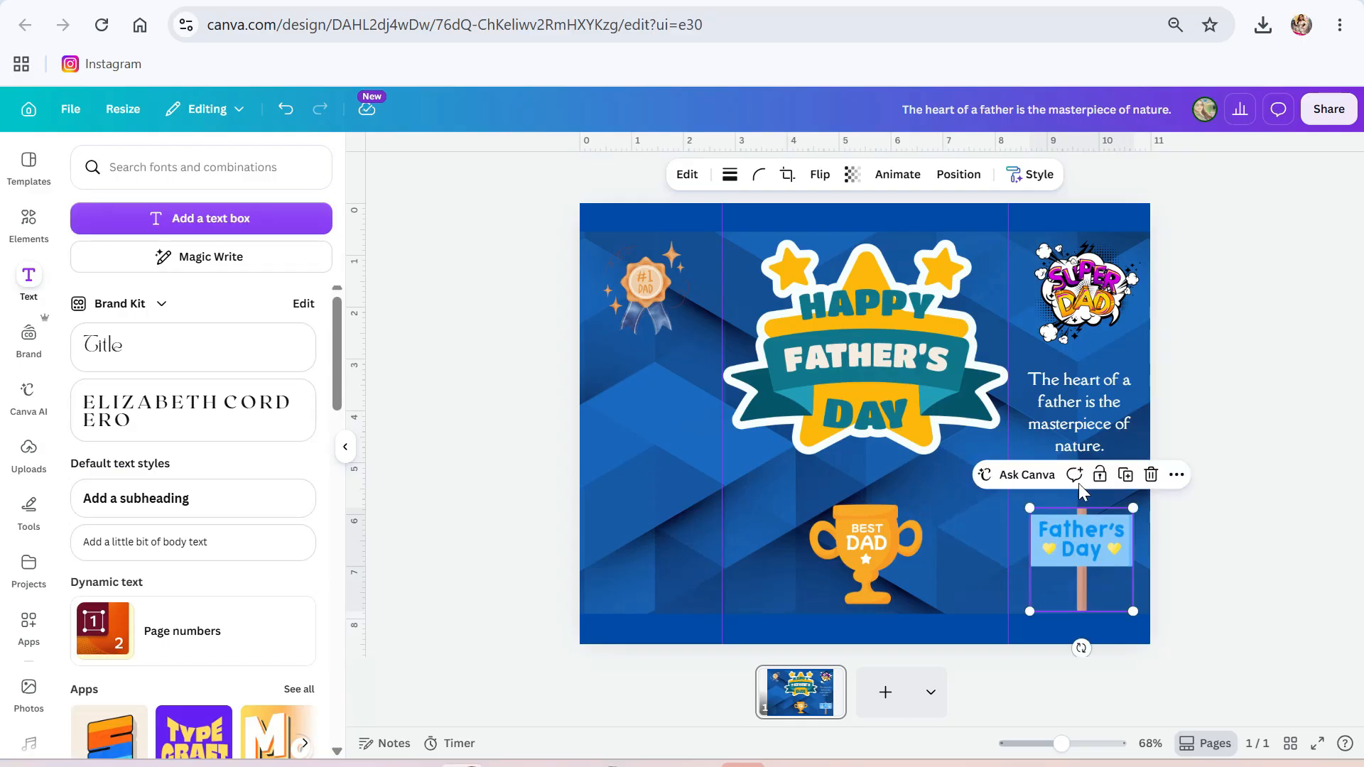
{"action": "left_click_drag", "start_coordinate": [1084, 395], "coordinate": [1080, 409]}
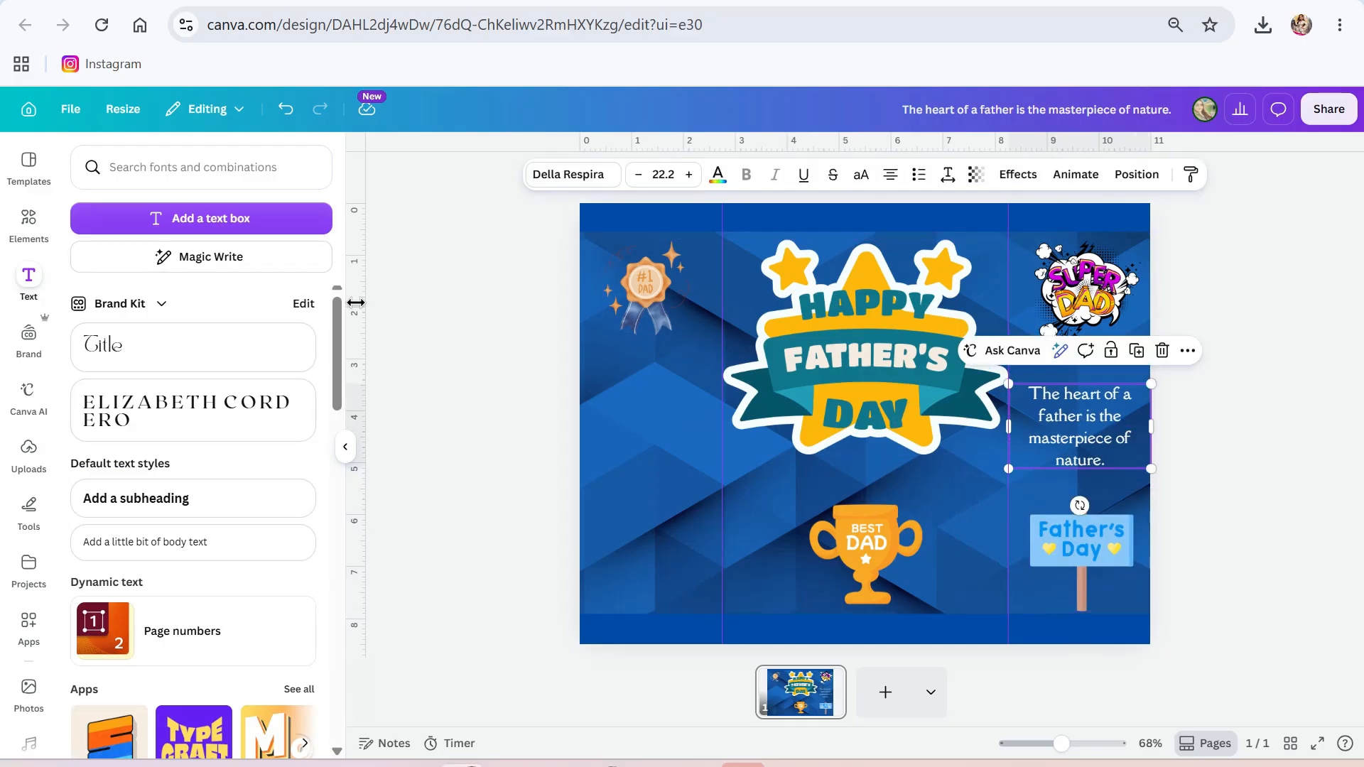
- Add a vertical guide at about 0.455 in and move the "#1 DAD" ribbon toward the middle between the left panel's guides
{"action": "left_click_drag", "start_coordinate": [375, 304], "coordinate": [601, 328]}
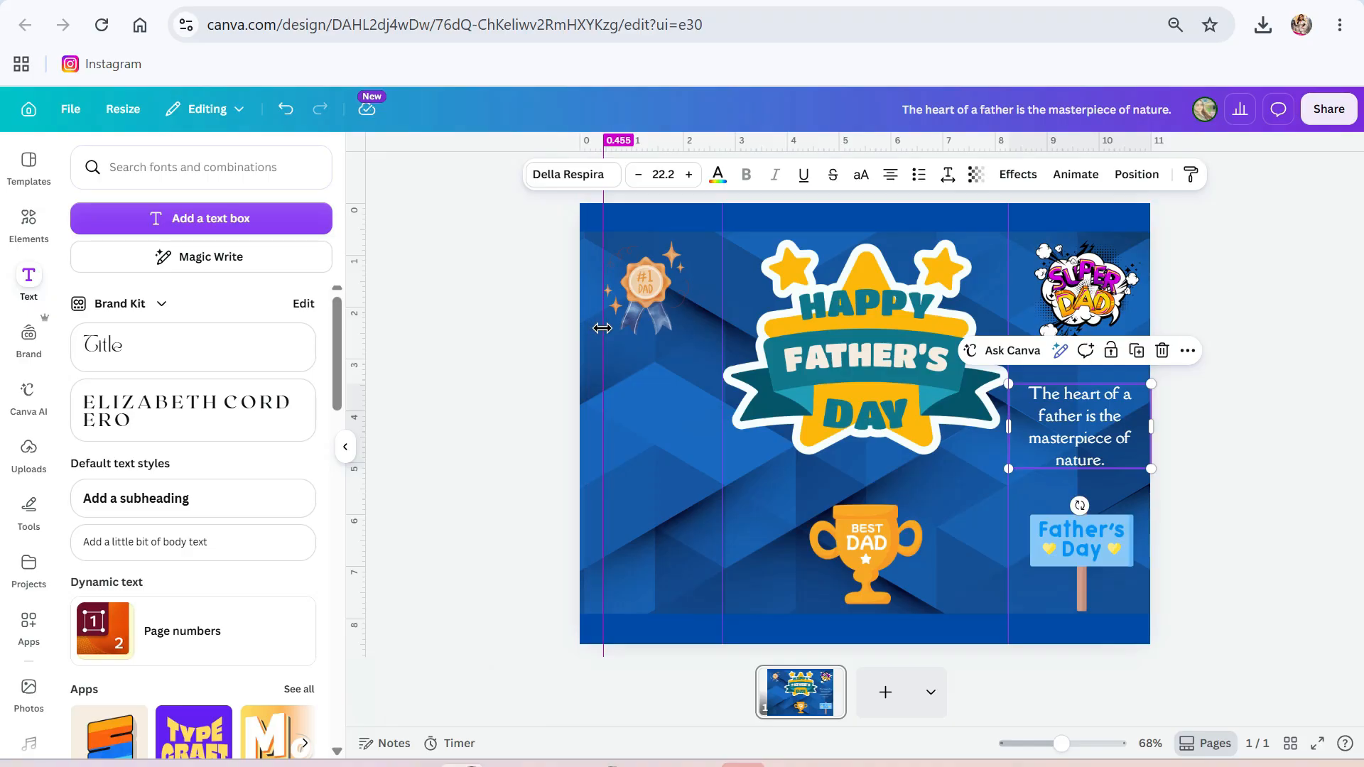
{"action": "left_click_drag", "start_coordinate": [602, 328], "coordinate": [645, 291]}
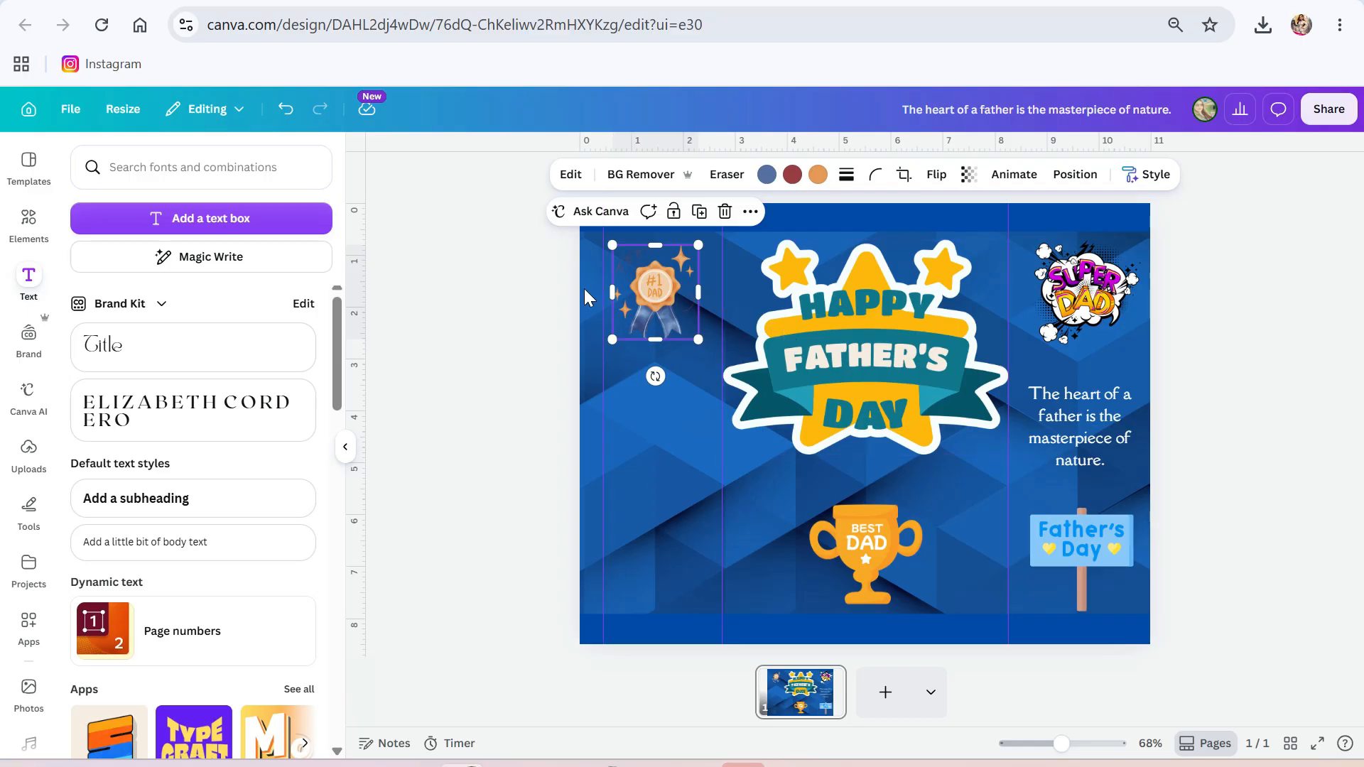
- Search the graphics elements for "happy fathers day nutritional facts" and look through the results
{"action": "left_click", "coordinate": [28, 220]}
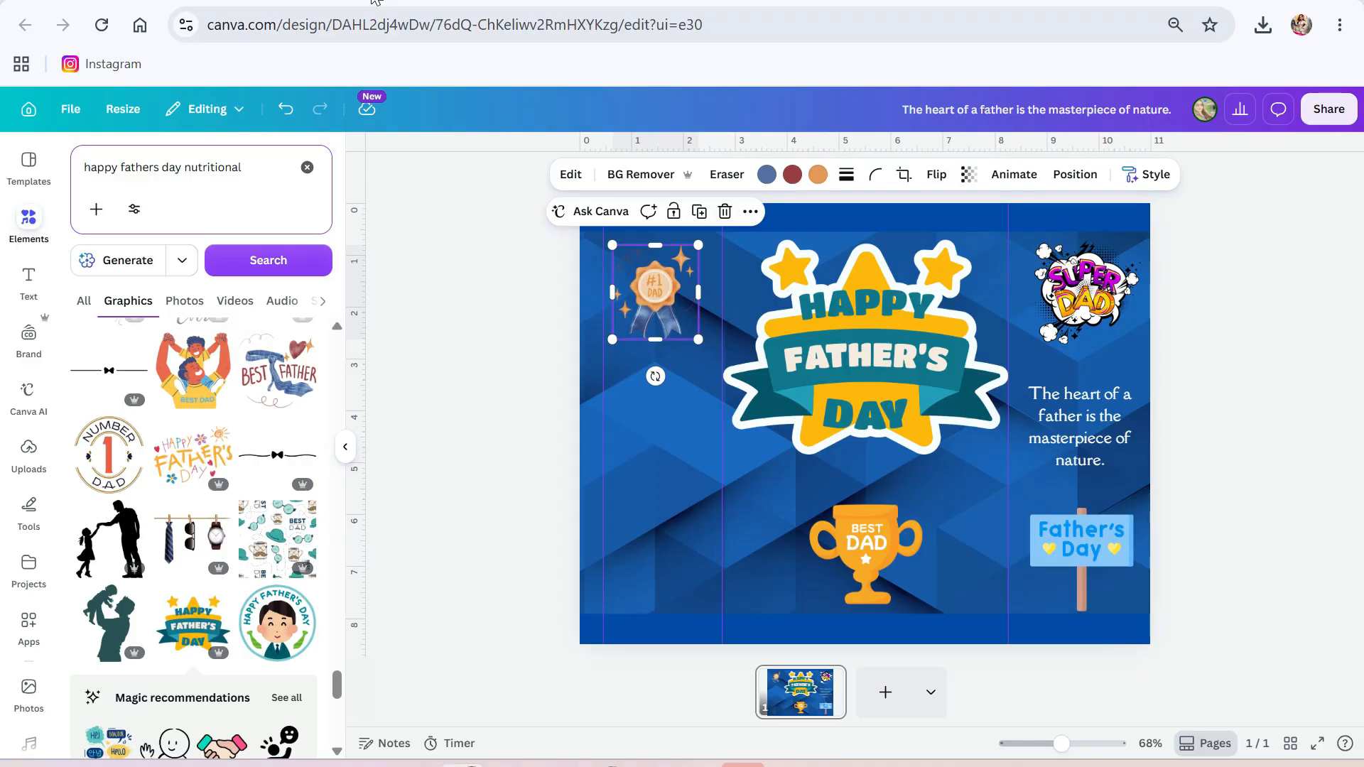
{"action": "key", "text": "Return"}
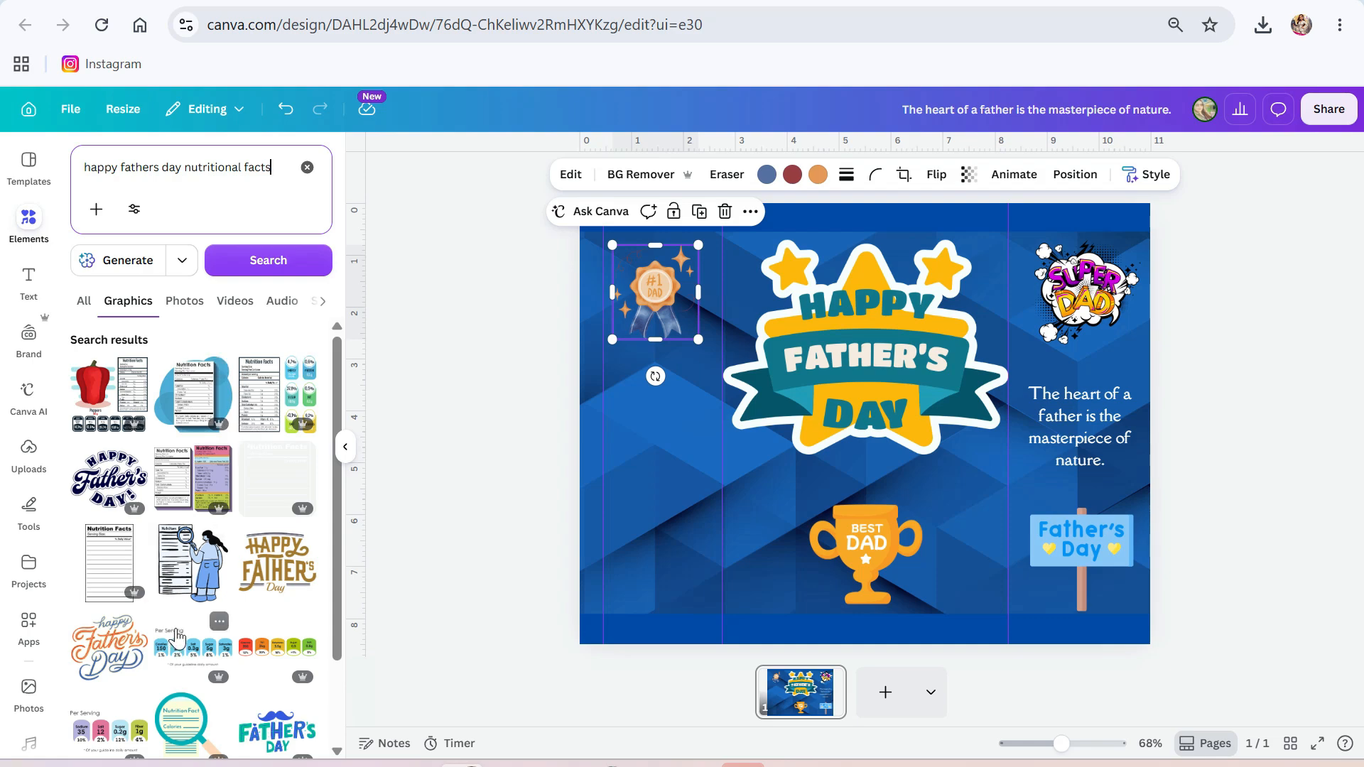
{"action": "scroll", "coordinate": [176, 632], "scroll_direction": "down", "scroll_amount": 5}
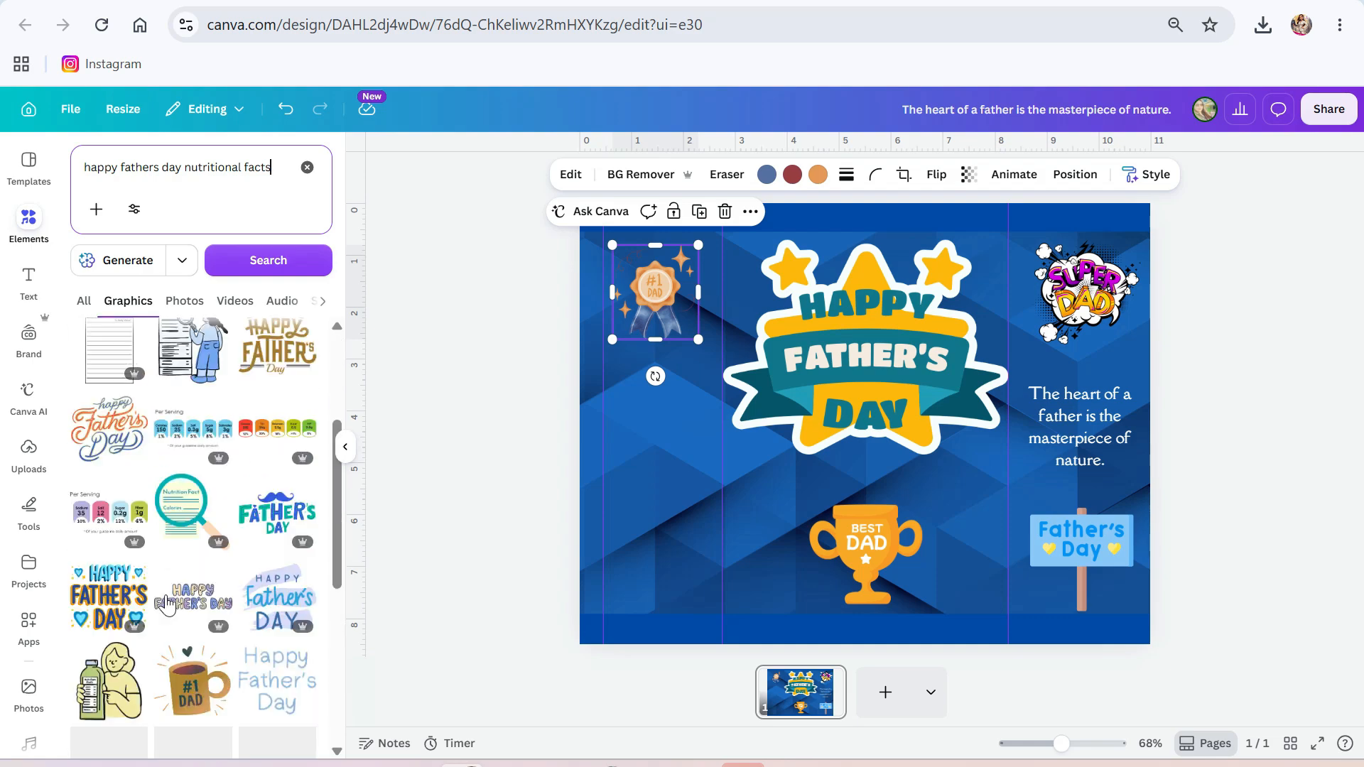
{"action": "scroll", "coordinate": [167, 603], "scroll_direction": "up", "scroll_amount": 3}
- Try the Nutrition Facts graphic with the blue blob background in the left panel at about 2.4 in wide, and delete it
{"action": "left_click", "coordinate": [196, 407]}
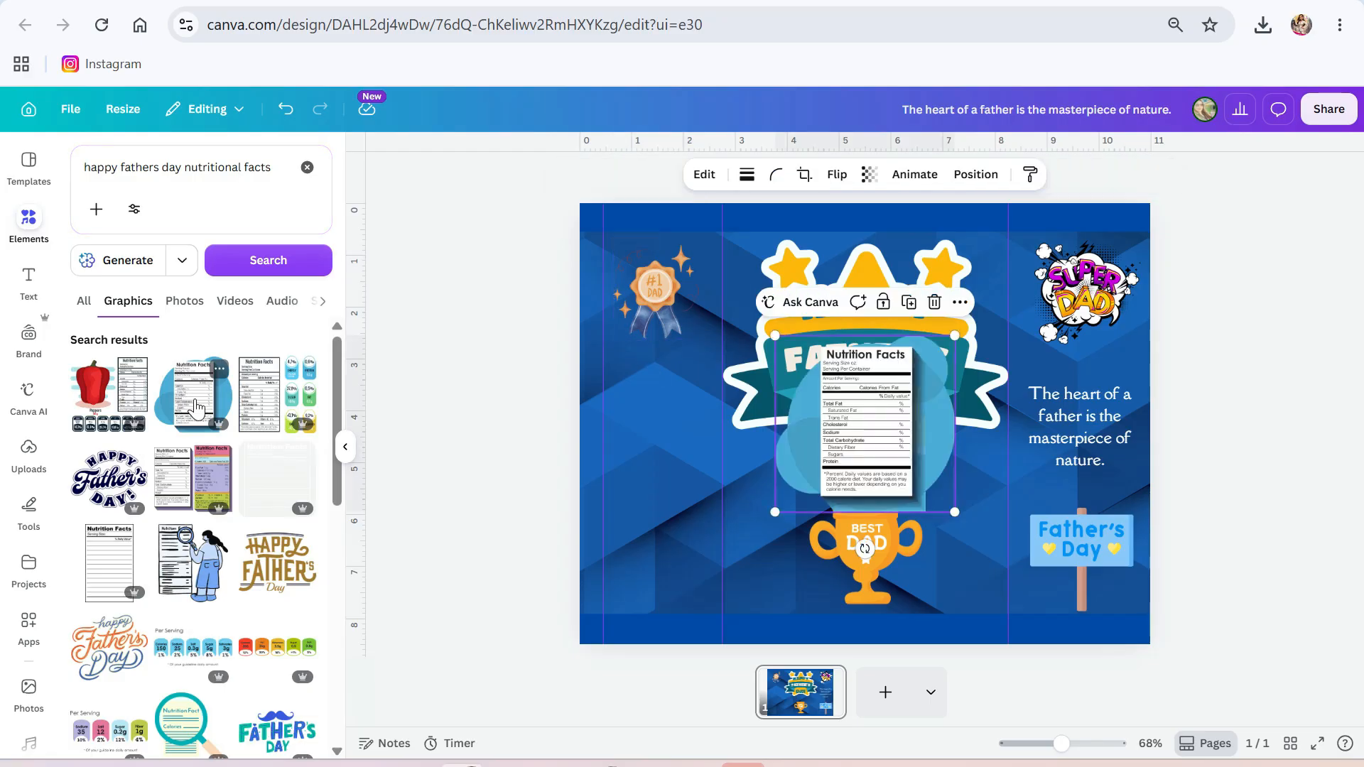
{"action": "left_click_drag", "start_coordinate": [861, 459], "coordinate": [664, 506]}
{"action": "left_click_drag", "start_coordinate": [739, 401], "coordinate": [684, 455]}
{"action": "left_click_drag", "start_coordinate": [642, 513], "coordinate": [677, 425]}
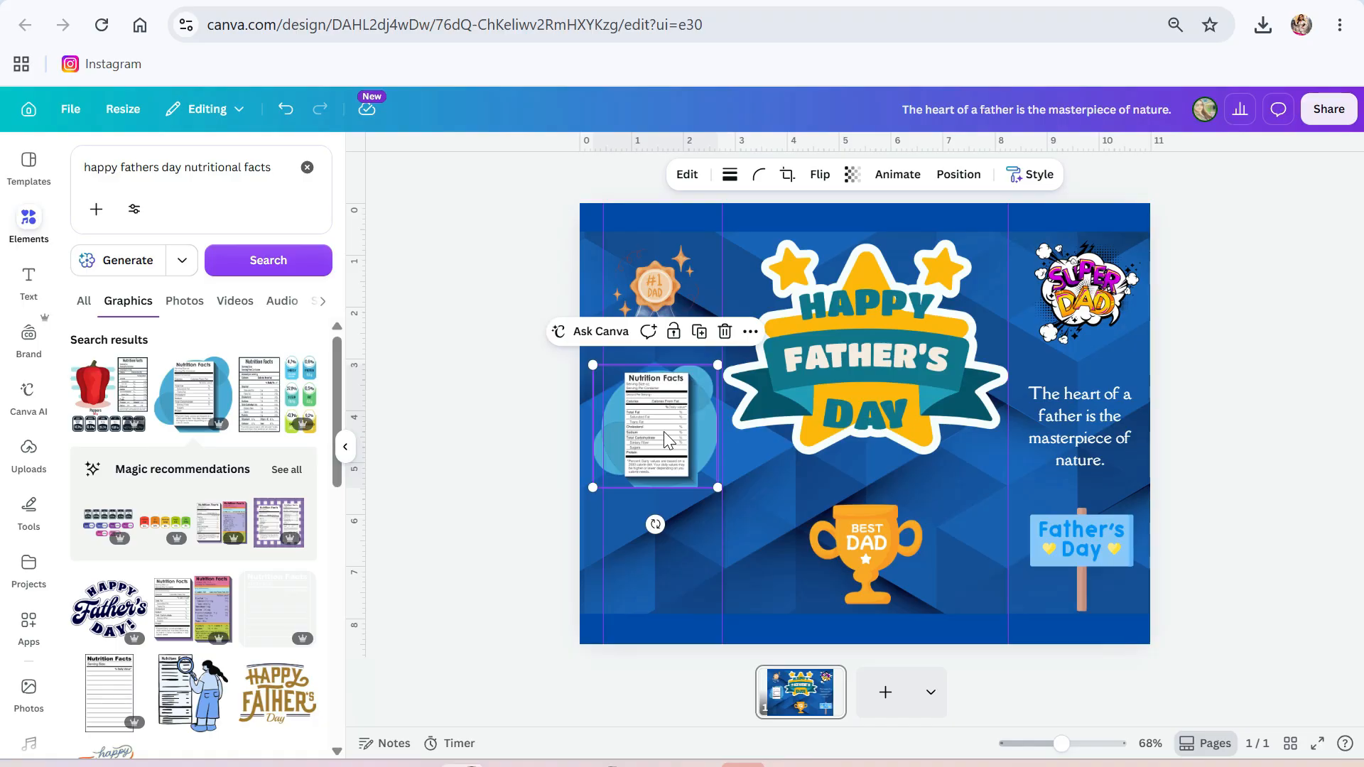
{"action": "key", "text": "Delete"}
- Try the transparent Nutrition Facts label with colored energy, sugar and salt badges in the left panel, and delete it
{"action": "left_click", "coordinate": [245, 408]}
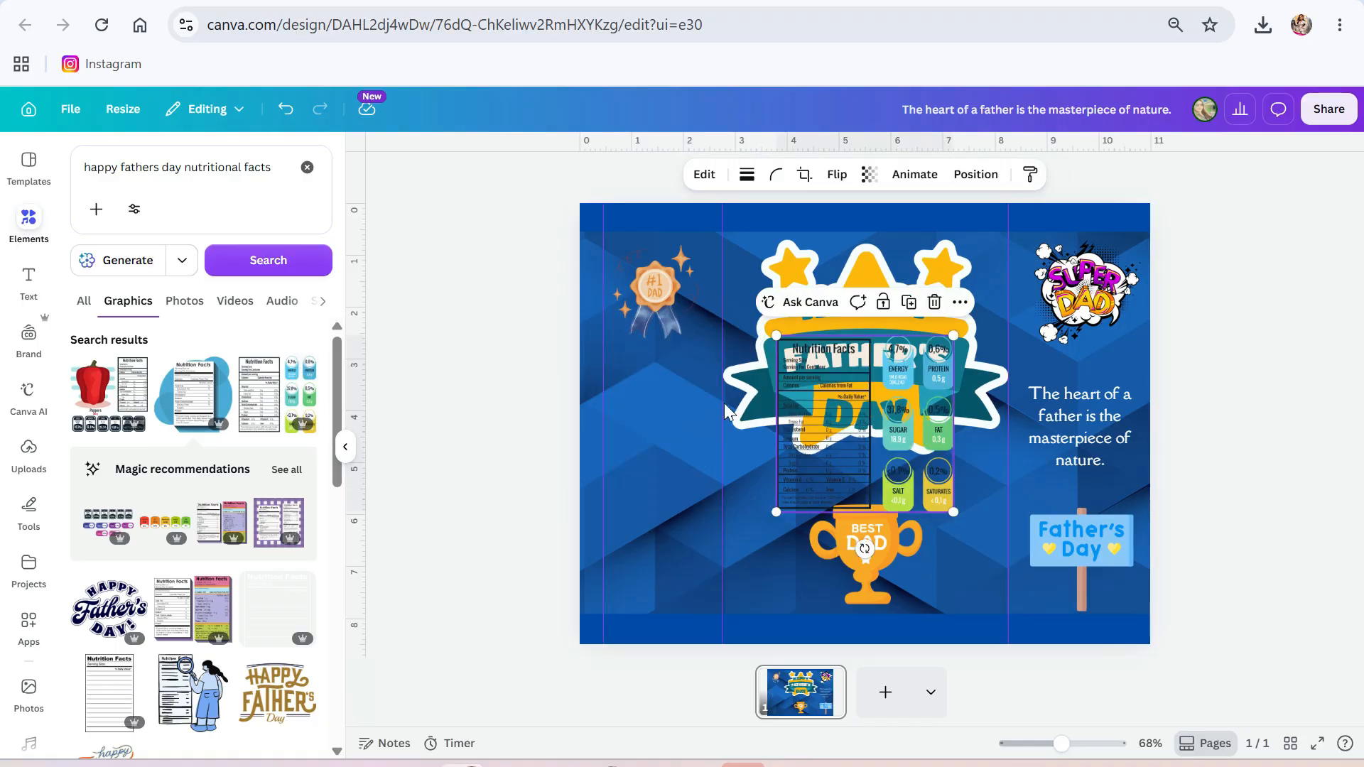
{"action": "left_click_drag", "start_coordinate": [802, 442], "coordinate": [676, 467]}
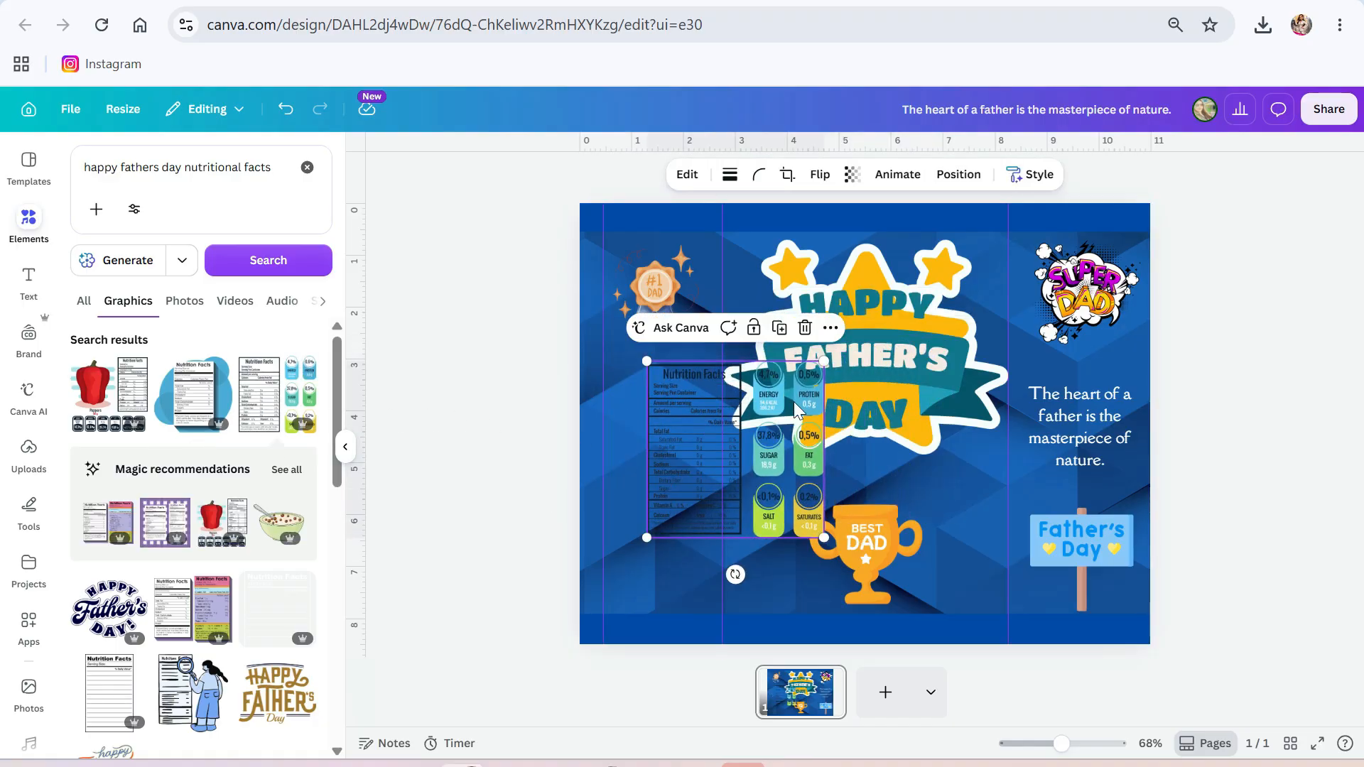
{"action": "key", "text": "Delete"}
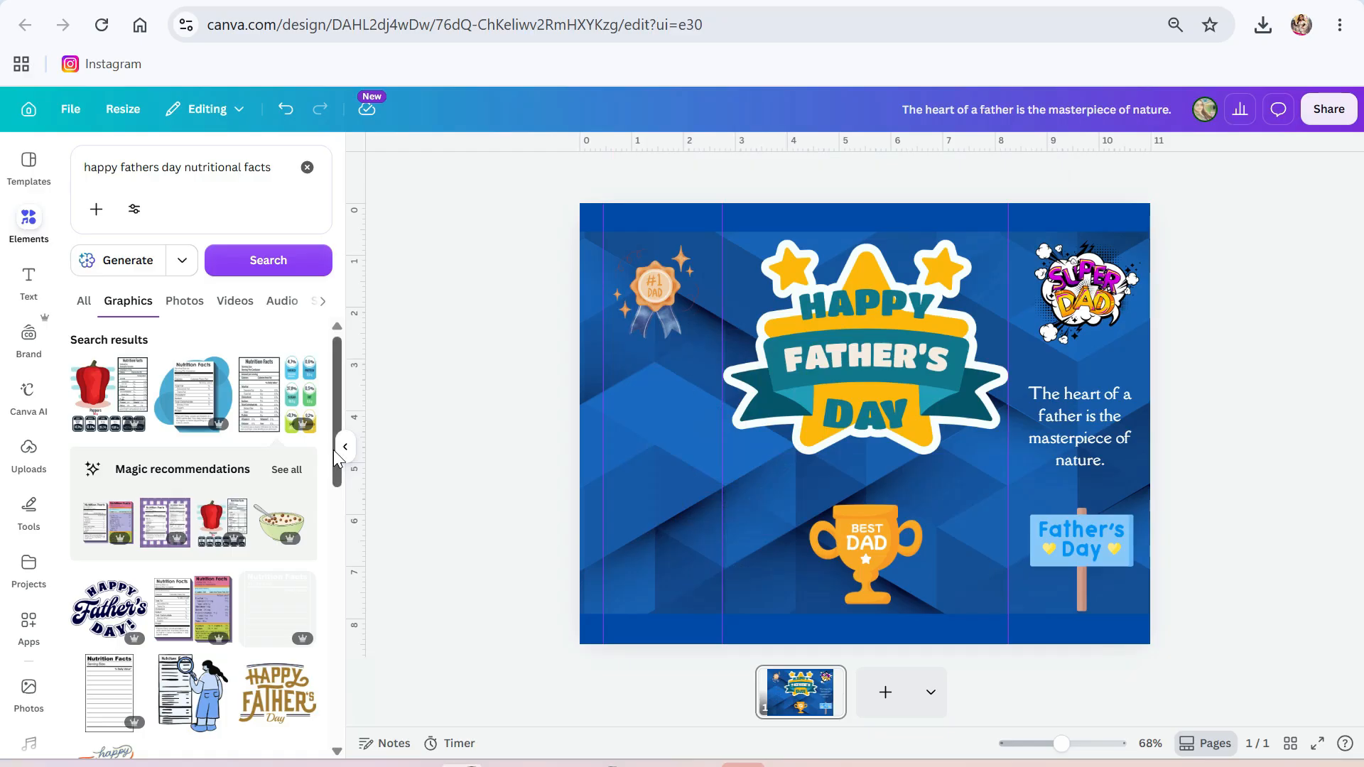
- Browse all the Magic recommendations for a suitable nutrition facts graphic and return to the search results
{"action": "left_click", "coordinate": [288, 471]}
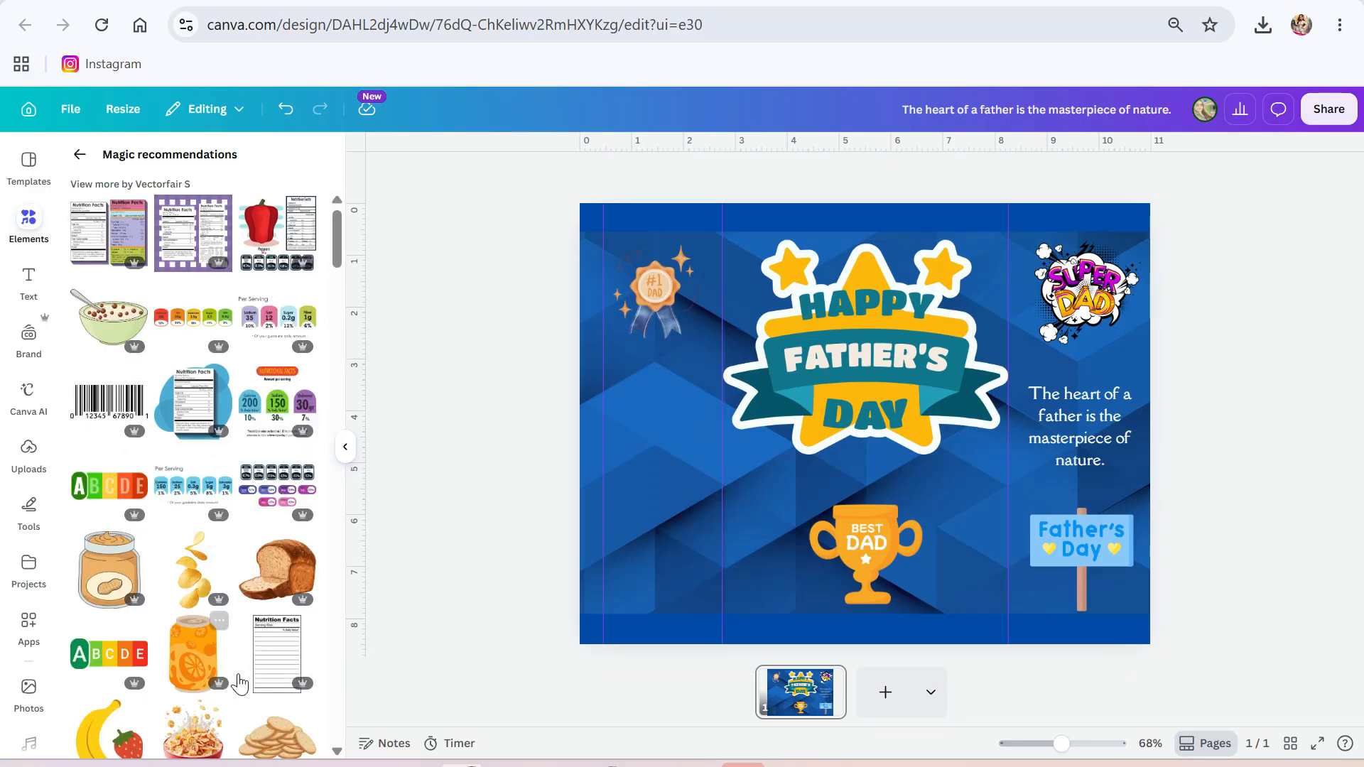
{"action": "scroll", "coordinate": [245, 595], "scroll_direction": "down", "scroll_amount": 20}
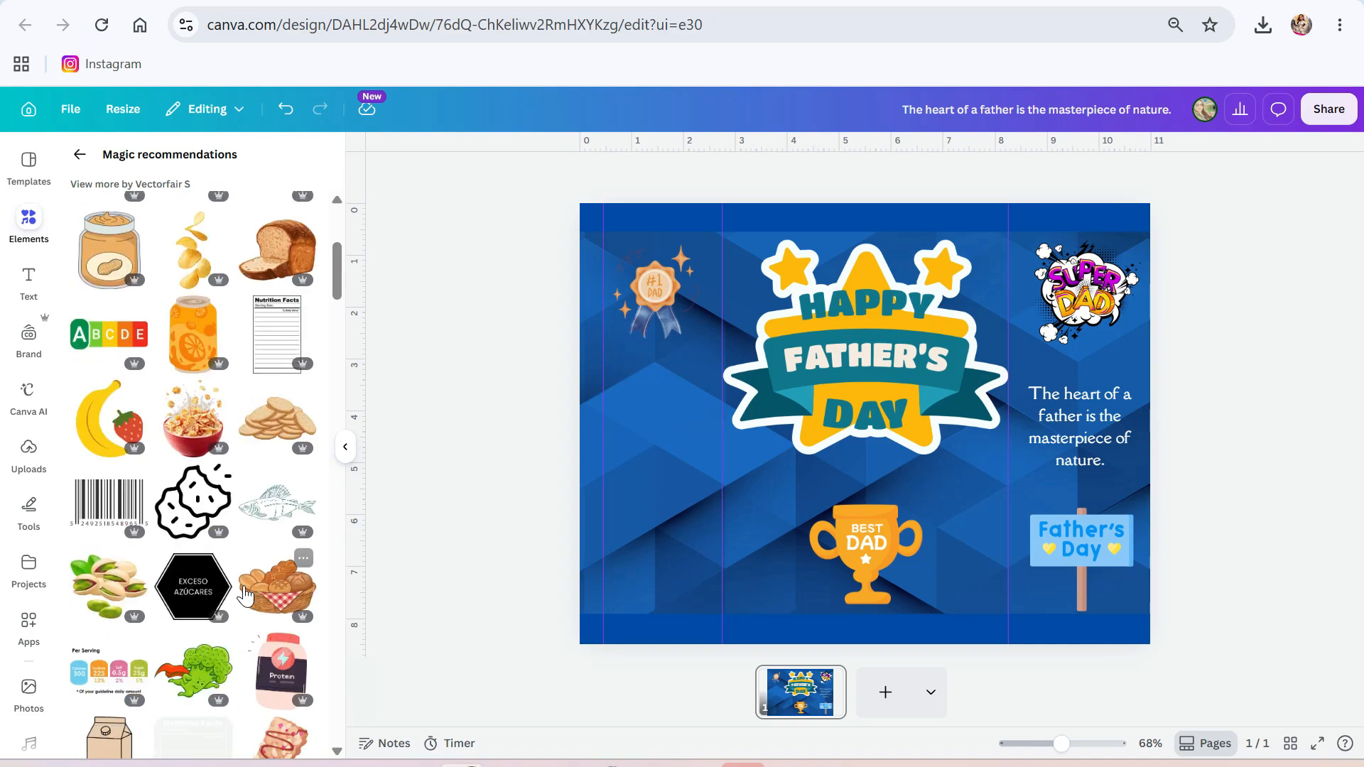
{"action": "scroll", "coordinate": [234, 596], "scroll_direction": "down", "scroll_amount": 2}
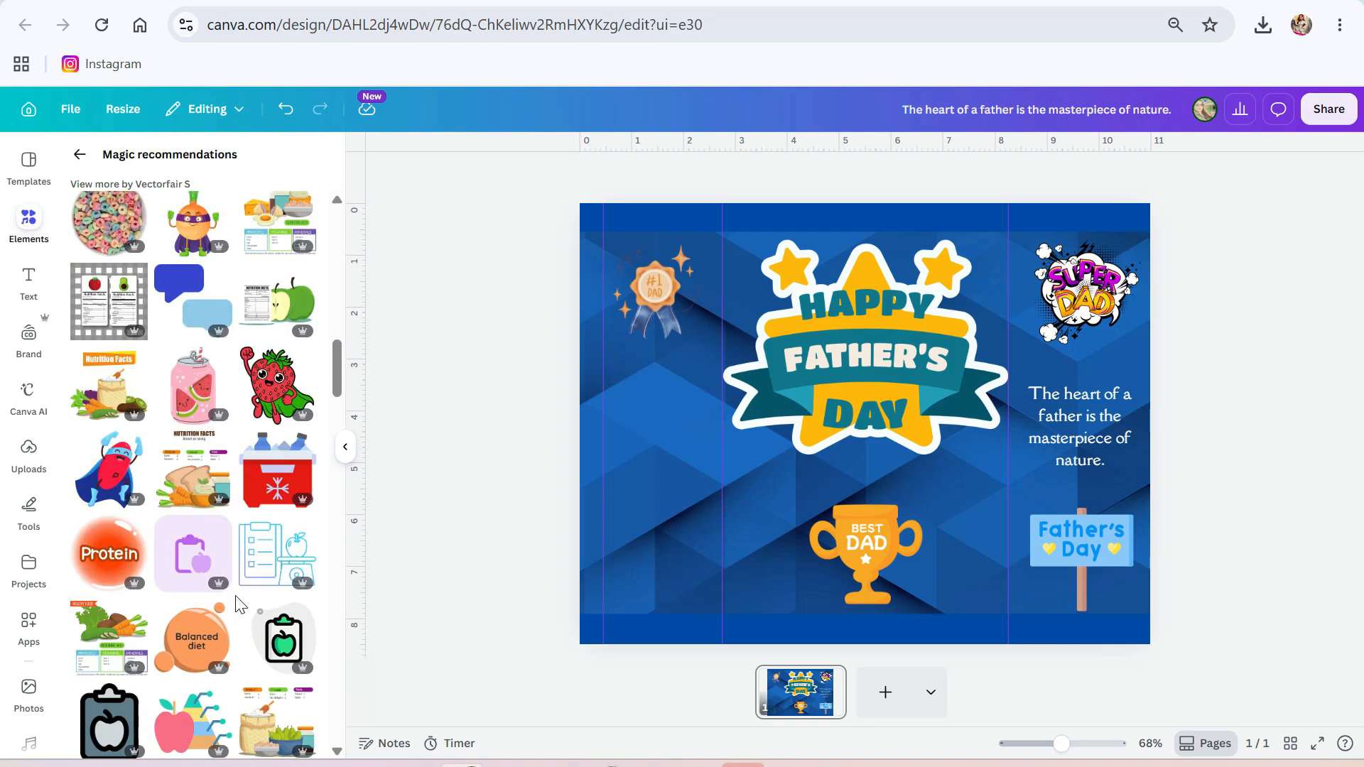
{"action": "scroll", "coordinate": [235, 597], "scroll_direction": "up", "scroll_amount": 5}
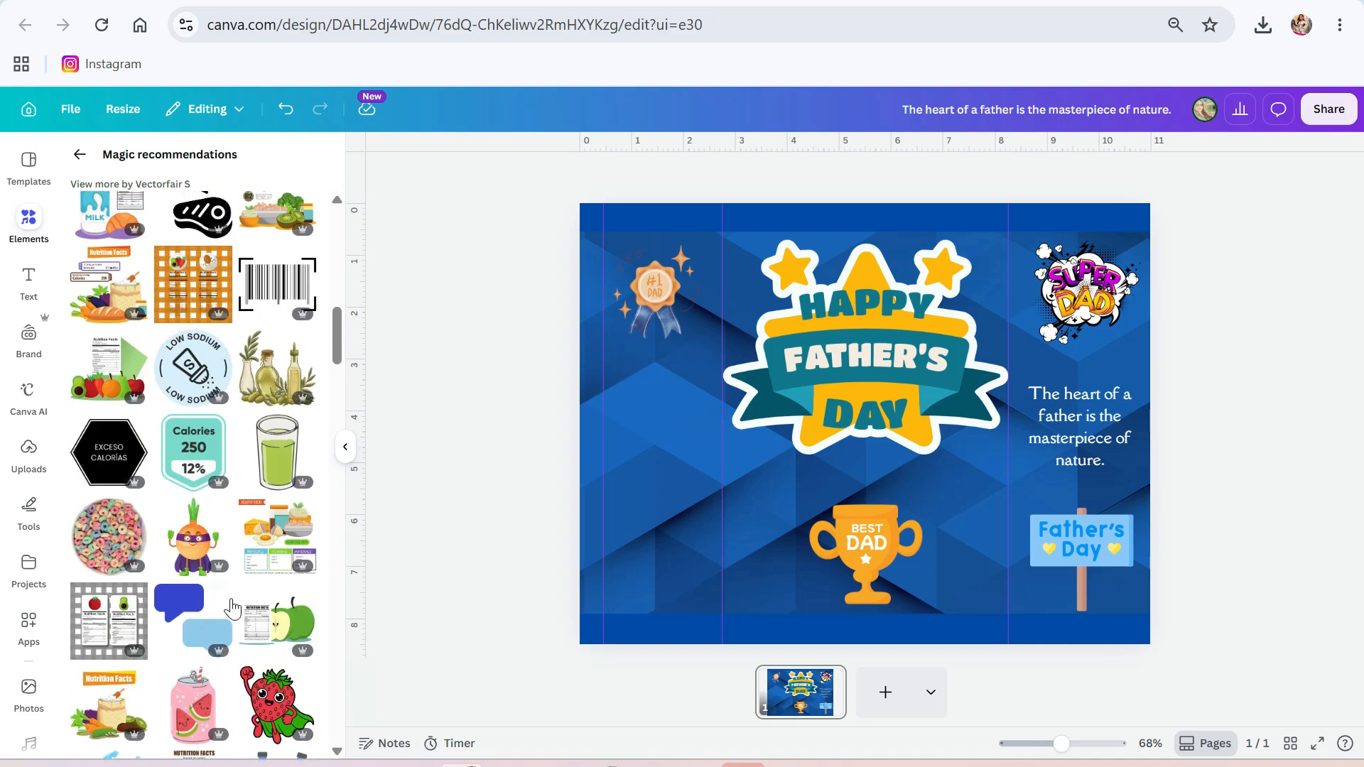
{"action": "scroll", "coordinate": [178, 554], "scroll_direction": "up", "scroll_amount": 10}
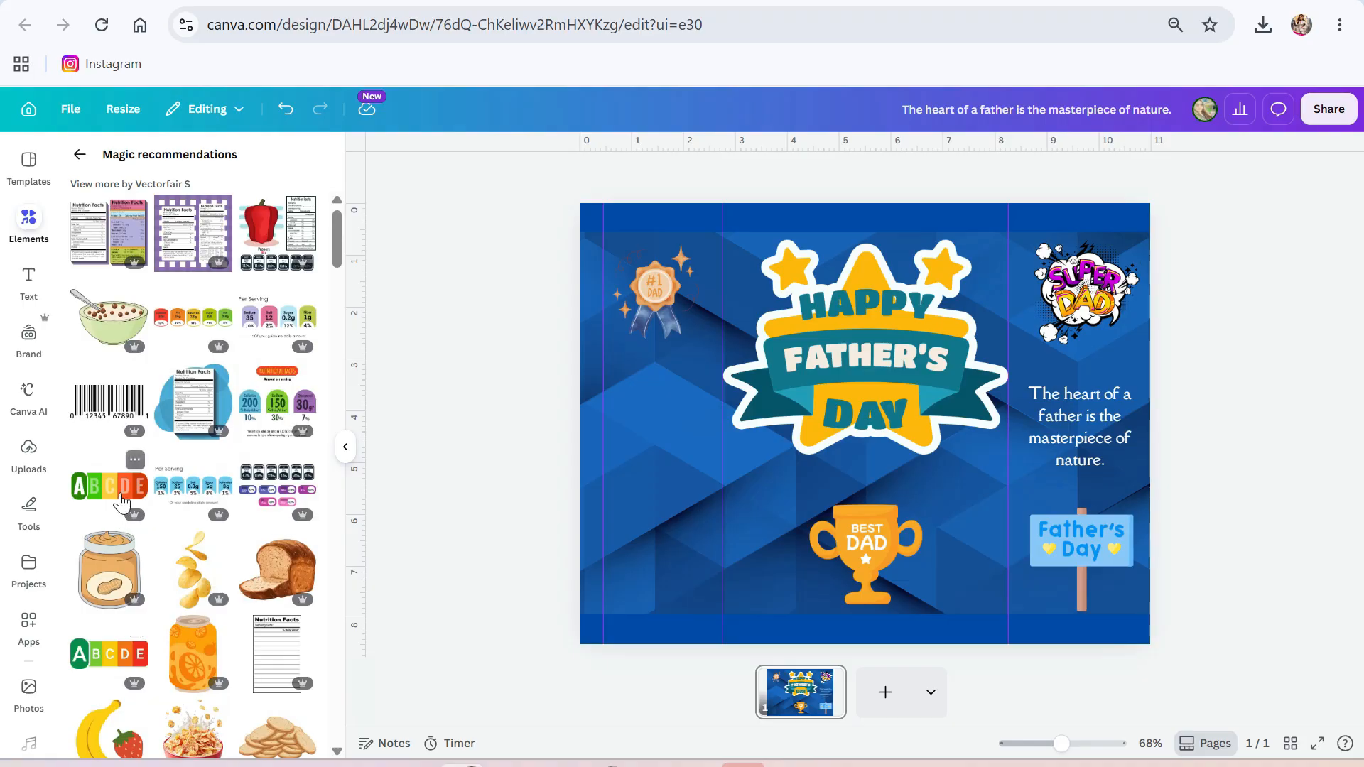
{"action": "left_click", "coordinate": [80, 155]}
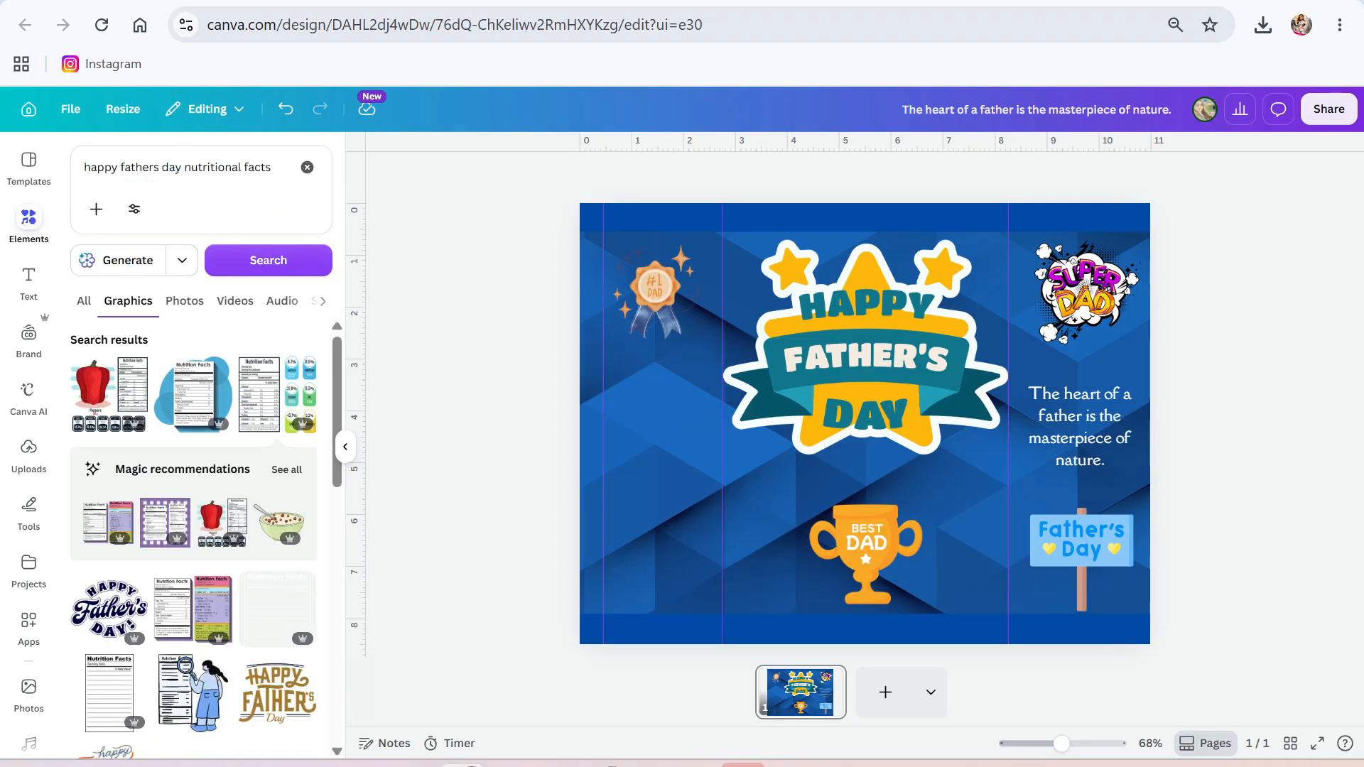
- Search the graphics for "happy fathers day" and look through the results
{"action": "left_click_drag", "start_coordinate": [184, 168], "coordinate": [426, 219]}
{"action": "key", "text": "BackSpace"}
{"action": "key", "text": "Return"}
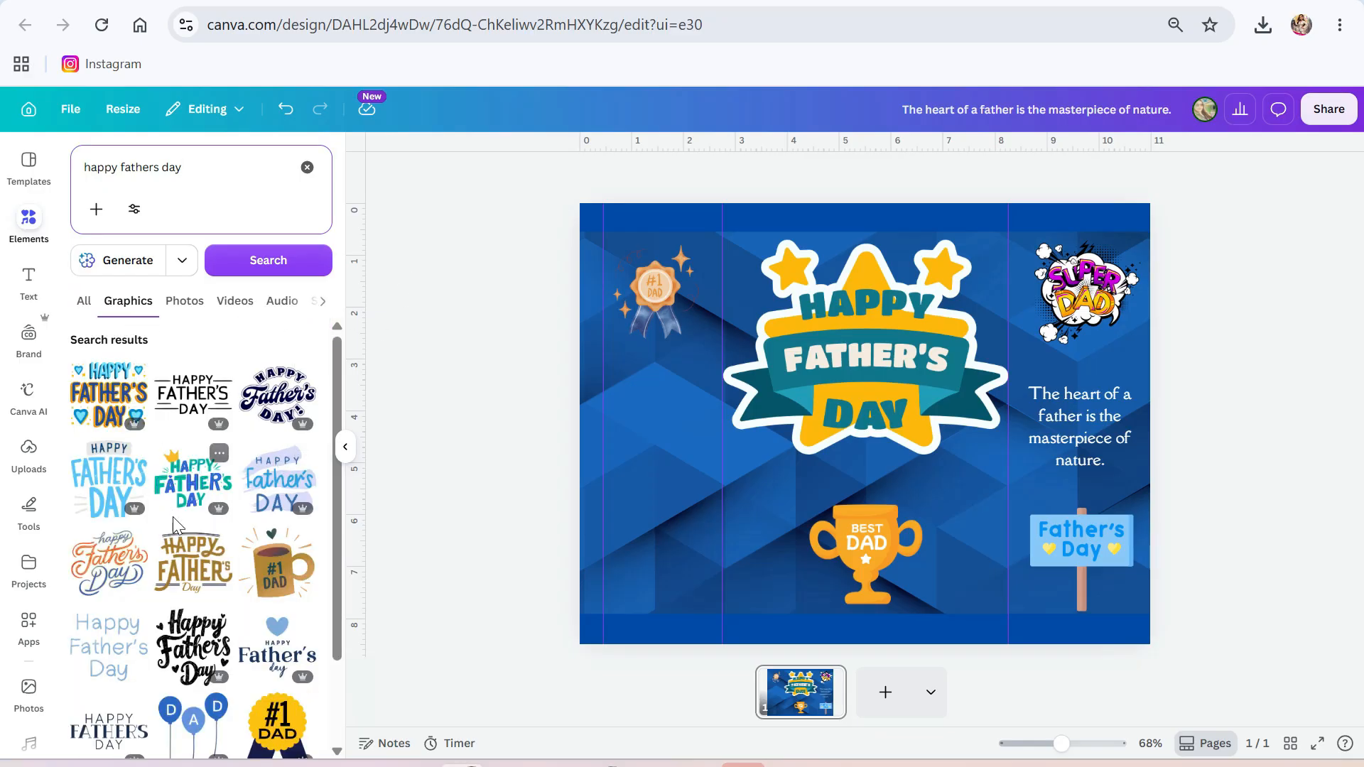
{"action": "scroll", "coordinate": [165, 454], "scroll_direction": "down", "scroll_amount": 2}
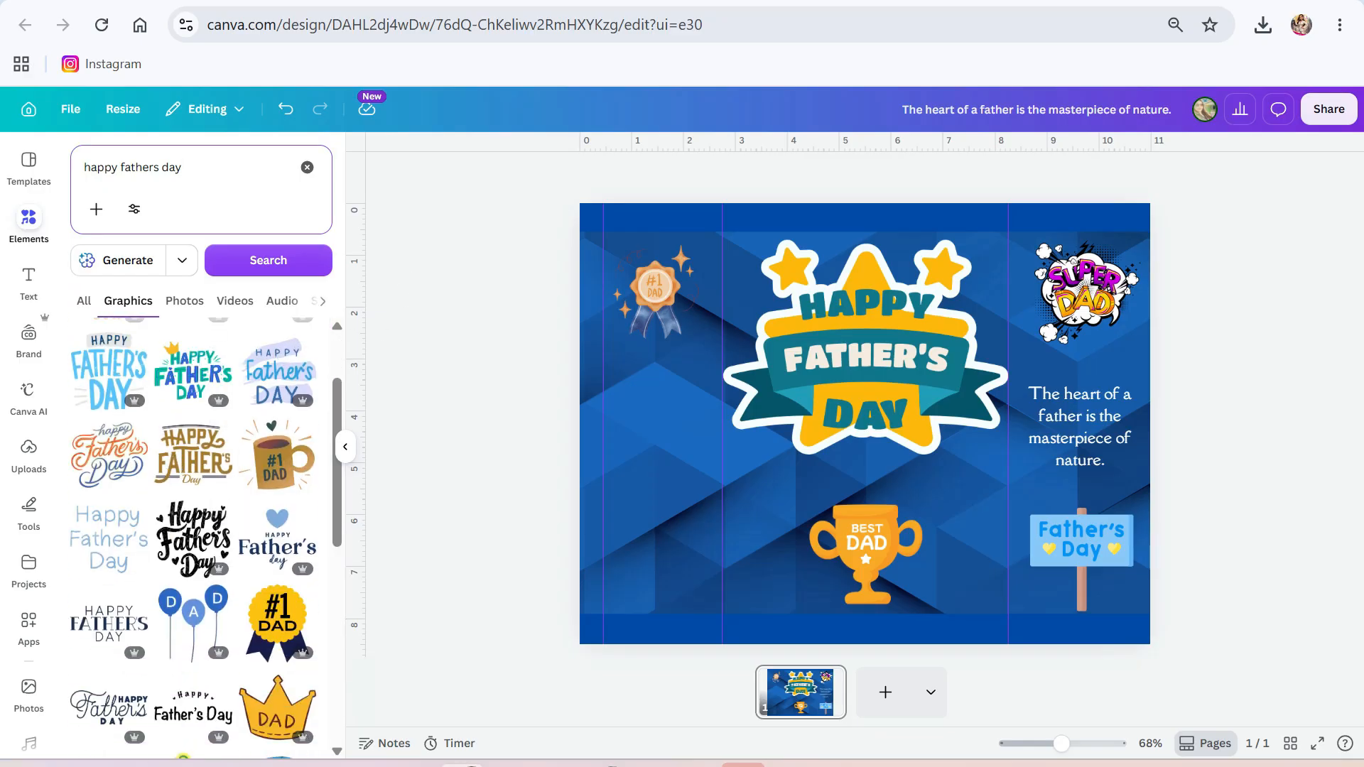
- Broaden the graphics search to "fathers day" and look through the results for artwork to fill the left panel
{"action": "key", "text": "shift+Home"}
{"action": "key", "text": "BackSpace"}
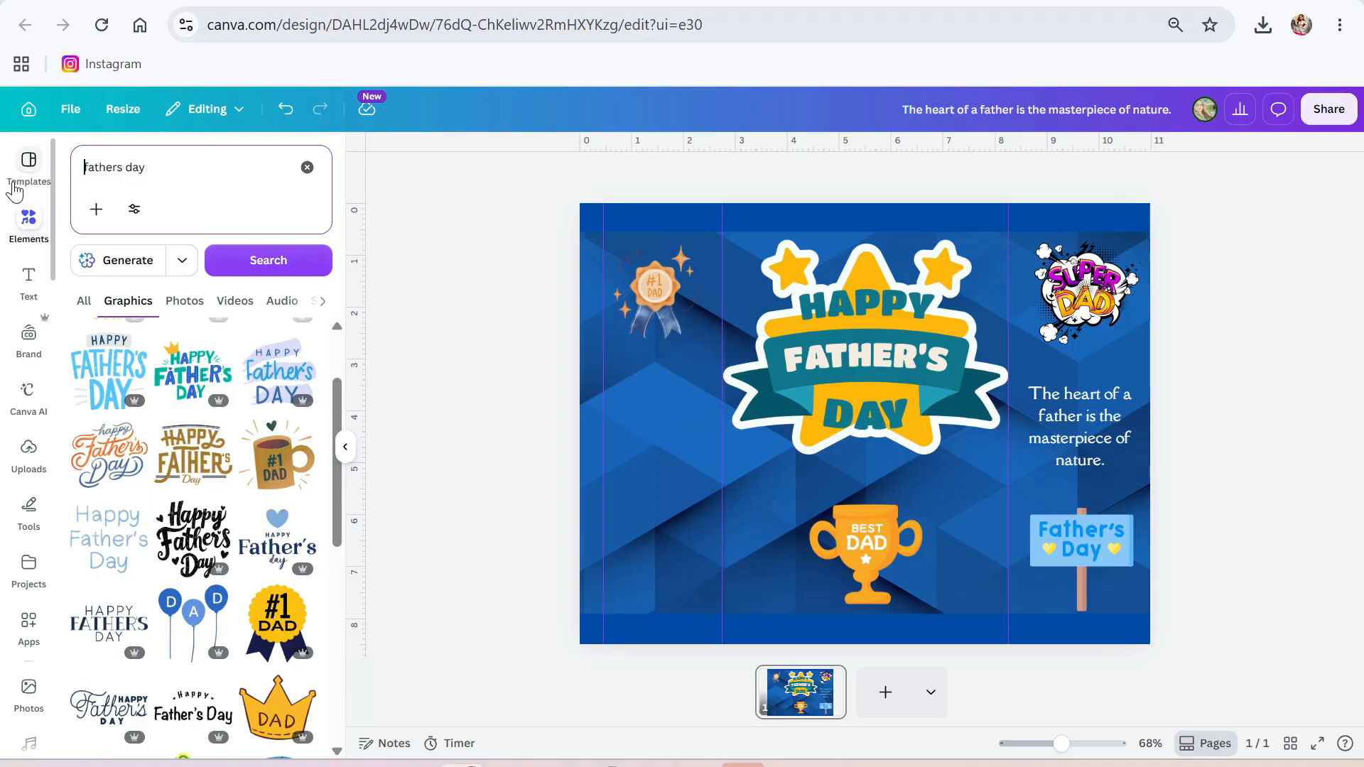
{"action": "key", "text": "Return"}
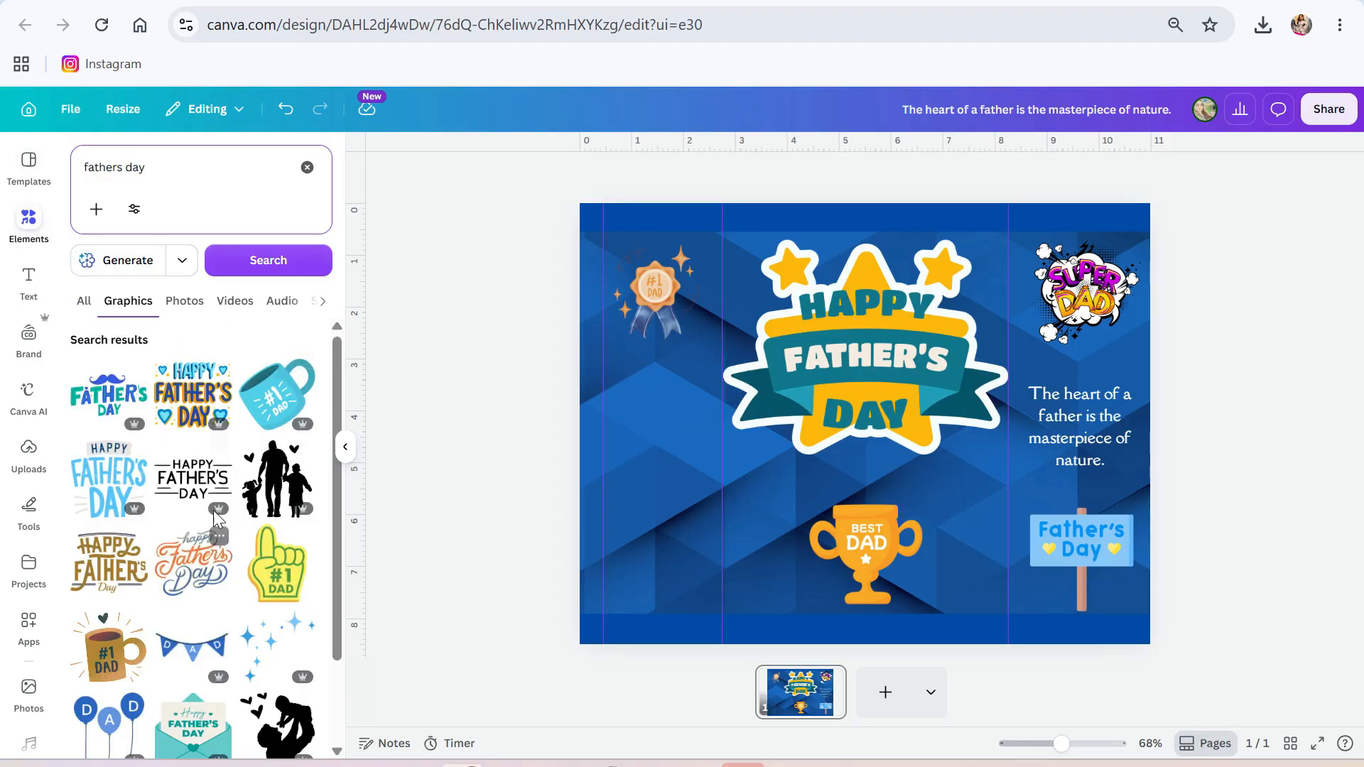
{"action": "scroll", "coordinate": [186, 561], "scroll_direction": "down", "scroll_amount": 5}
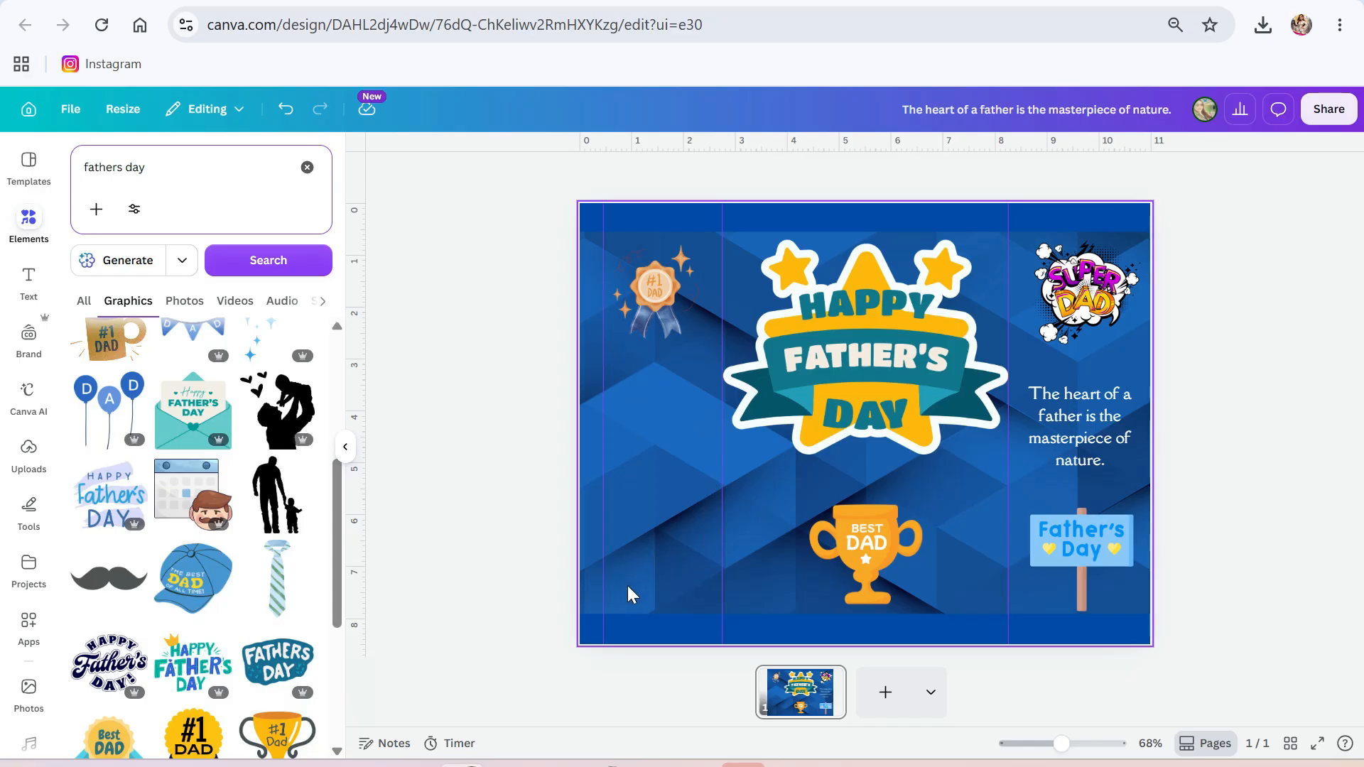
{"action": "scroll", "coordinate": [268, 561], "scroll_direction": "down", "scroll_amount": 4}
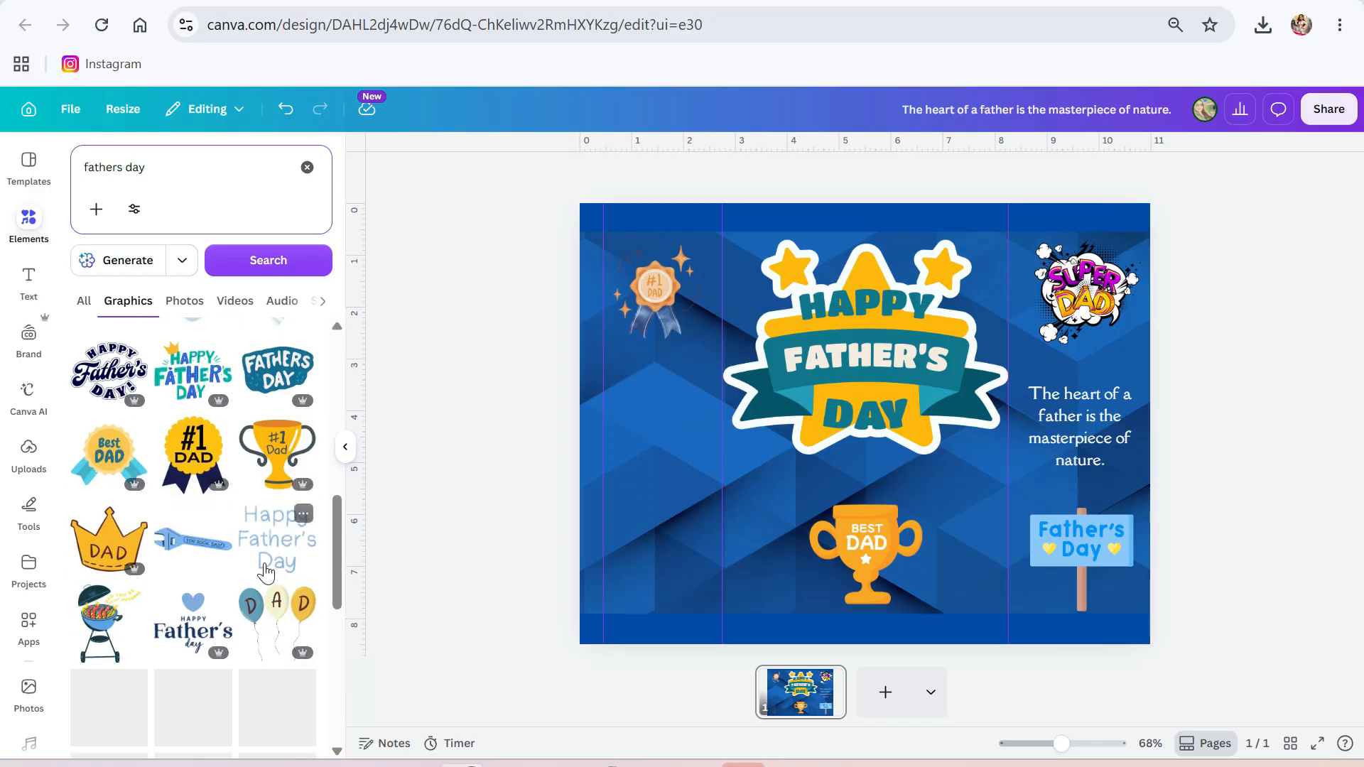
{"action": "scroll", "coordinate": [266, 572], "scroll_direction": "down", "scroll_amount": 4}
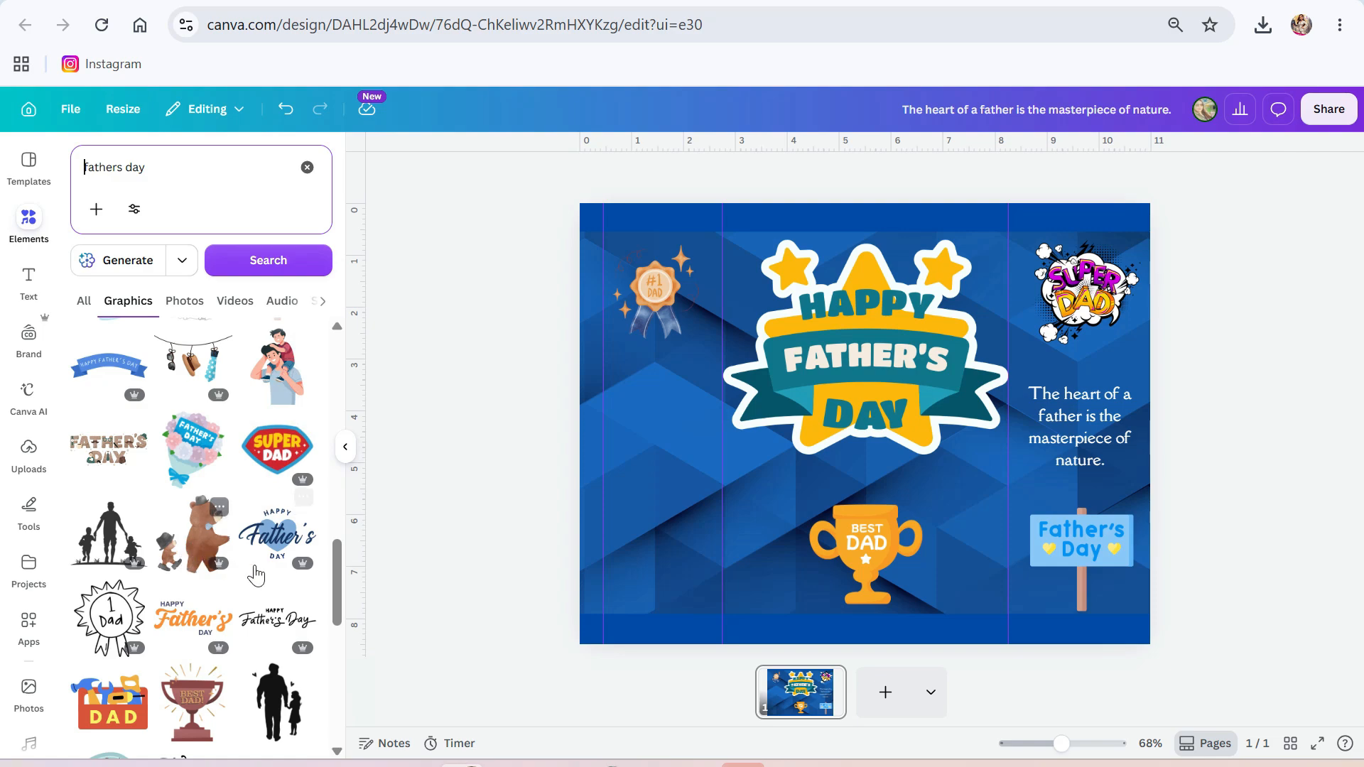
{"action": "scroll", "coordinate": [177, 646], "scroll_direction": "down", "scroll_amount": 4}
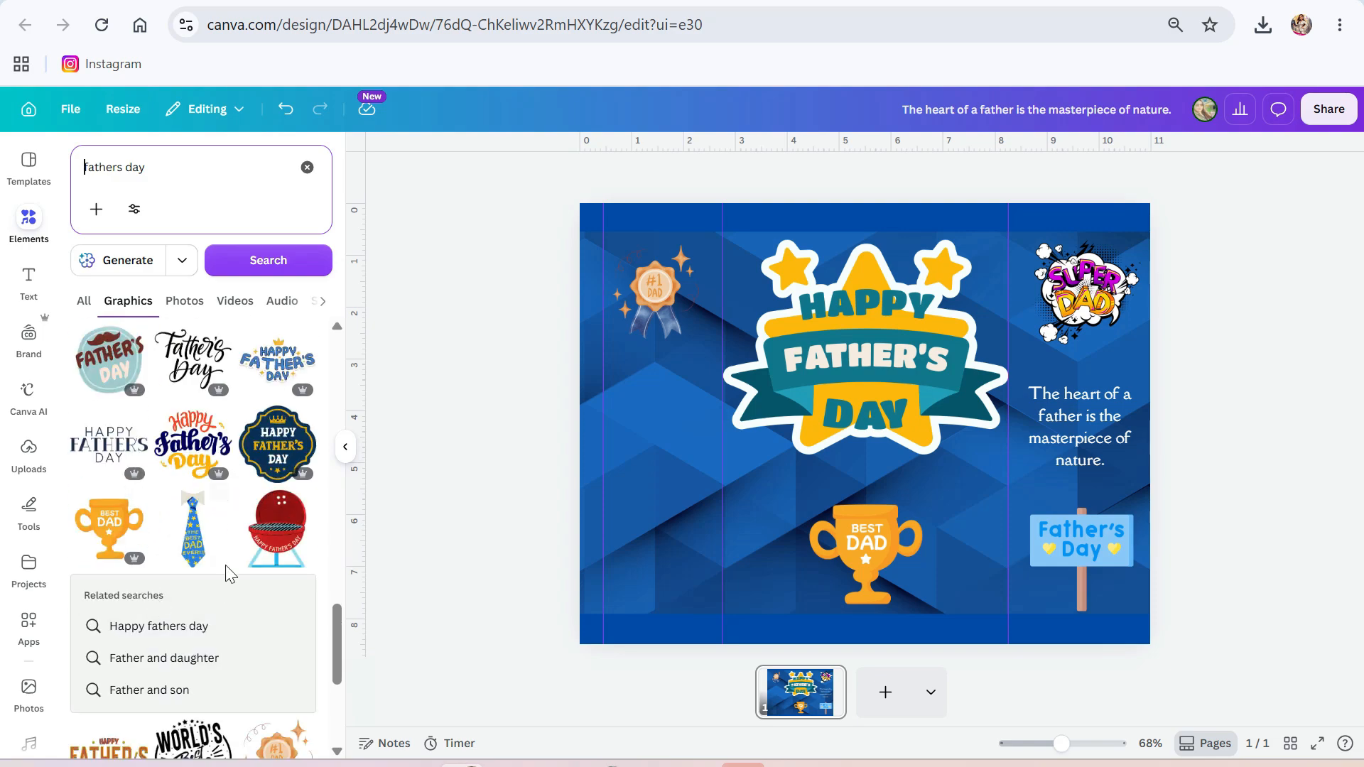
{"action": "scroll", "coordinate": [181, 584], "scroll_direction": "down", "scroll_amount": 4}
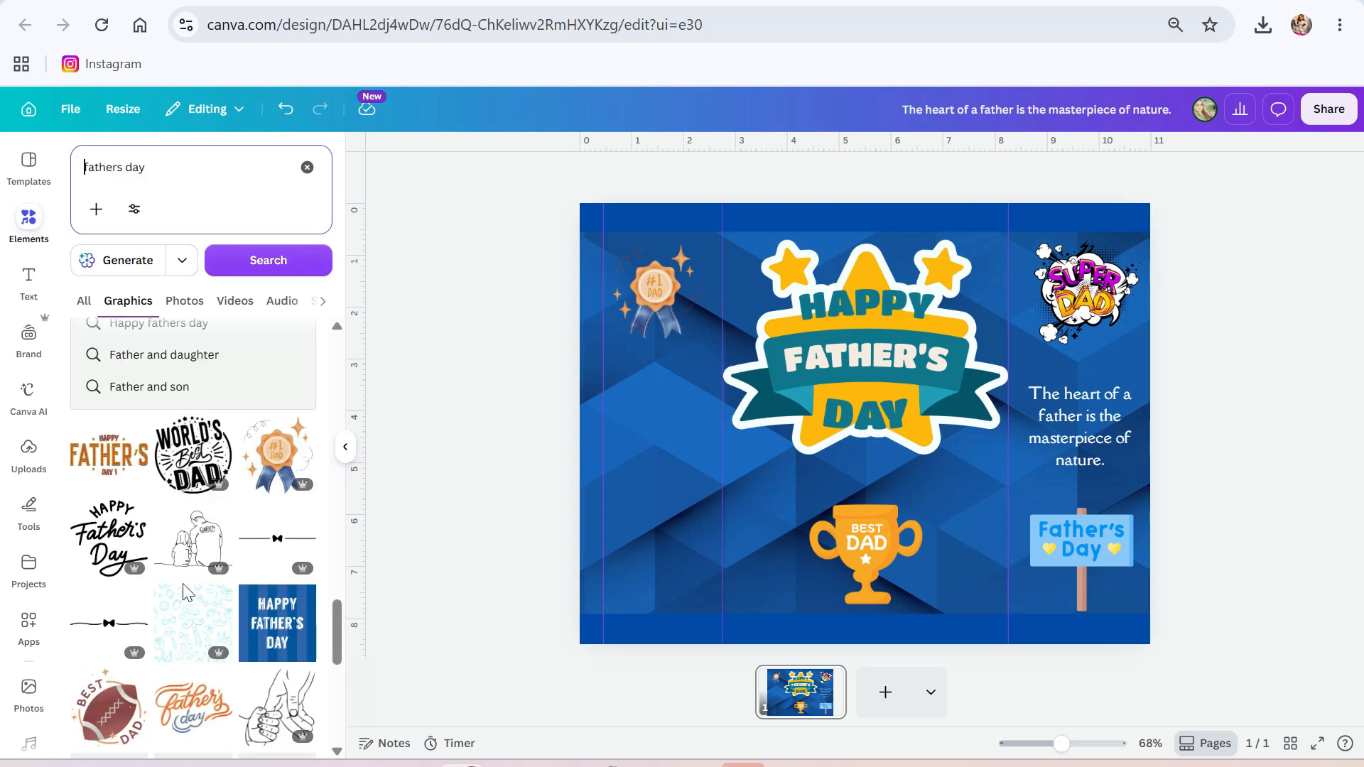
{"action": "scroll", "coordinate": [184, 590], "scroll_direction": "down", "scroll_amount": 8}
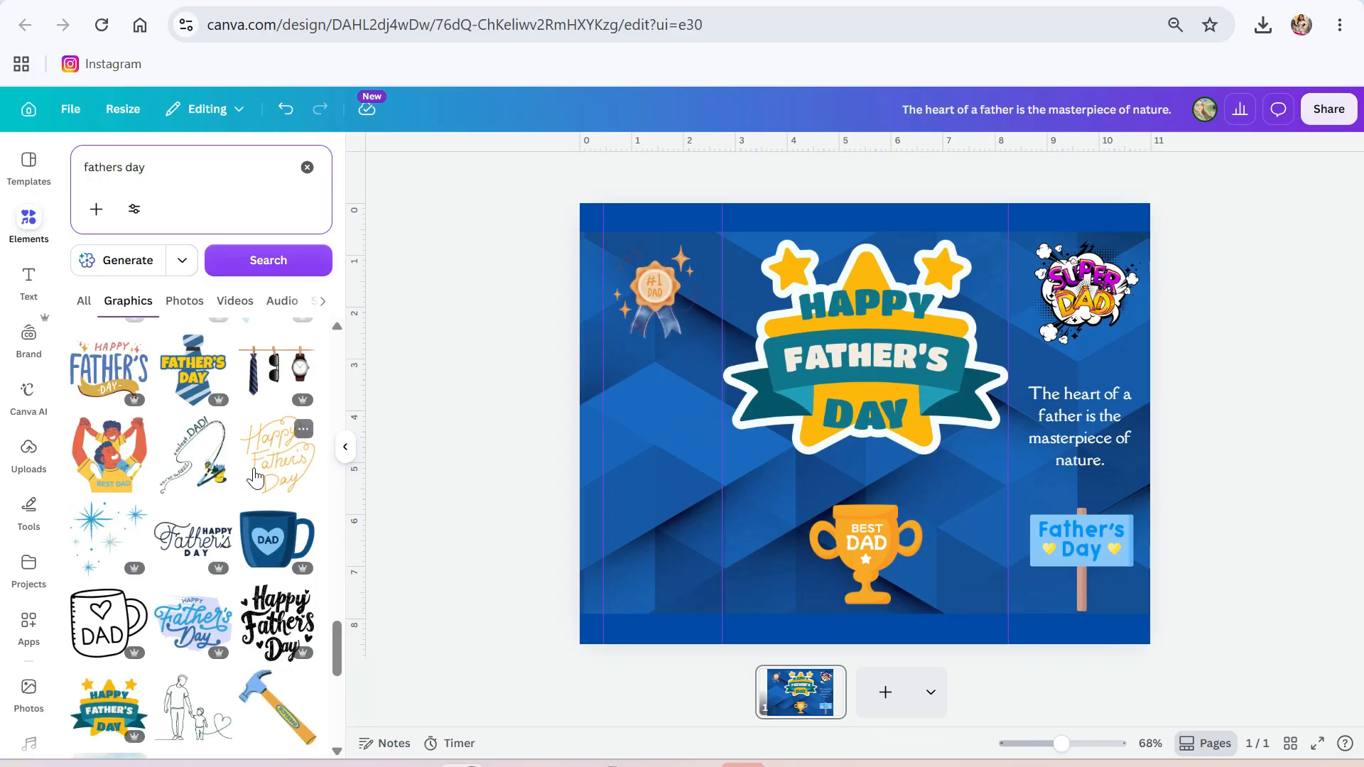
- Add the orange line-script Happy Father's Day graphic below the #1 Dad ribbon in the left panel, about 2.2 in wide
{"action": "left_click", "coordinate": [277, 454]}
{"action": "left_click_drag", "start_coordinate": [867, 416], "coordinate": [658, 468]}
{"action": "left_click_drag", "start_coordinate": [739, 387], "coordinate": [683, 451]}
{"action": "left_click_drag", "start_coordinate": [658, 498], "coordinate": [691, 408]}
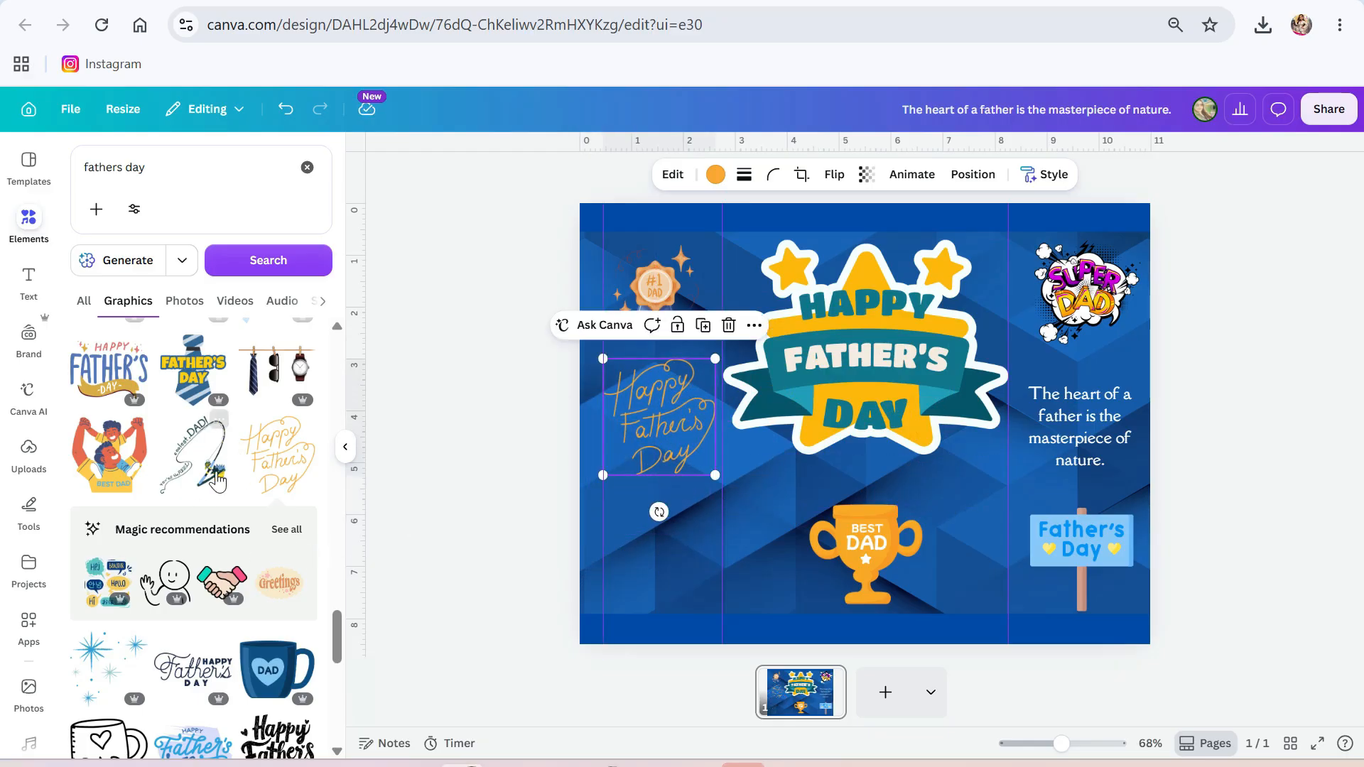
- Add the Super Dad toolbox graphic at the foot of the left panel, sized to the panel guides at about 2.3 in wide
{"action": "scroll", "coordinate": [215, 641], "scroll_direction": "down", "scroll_amount": 5}
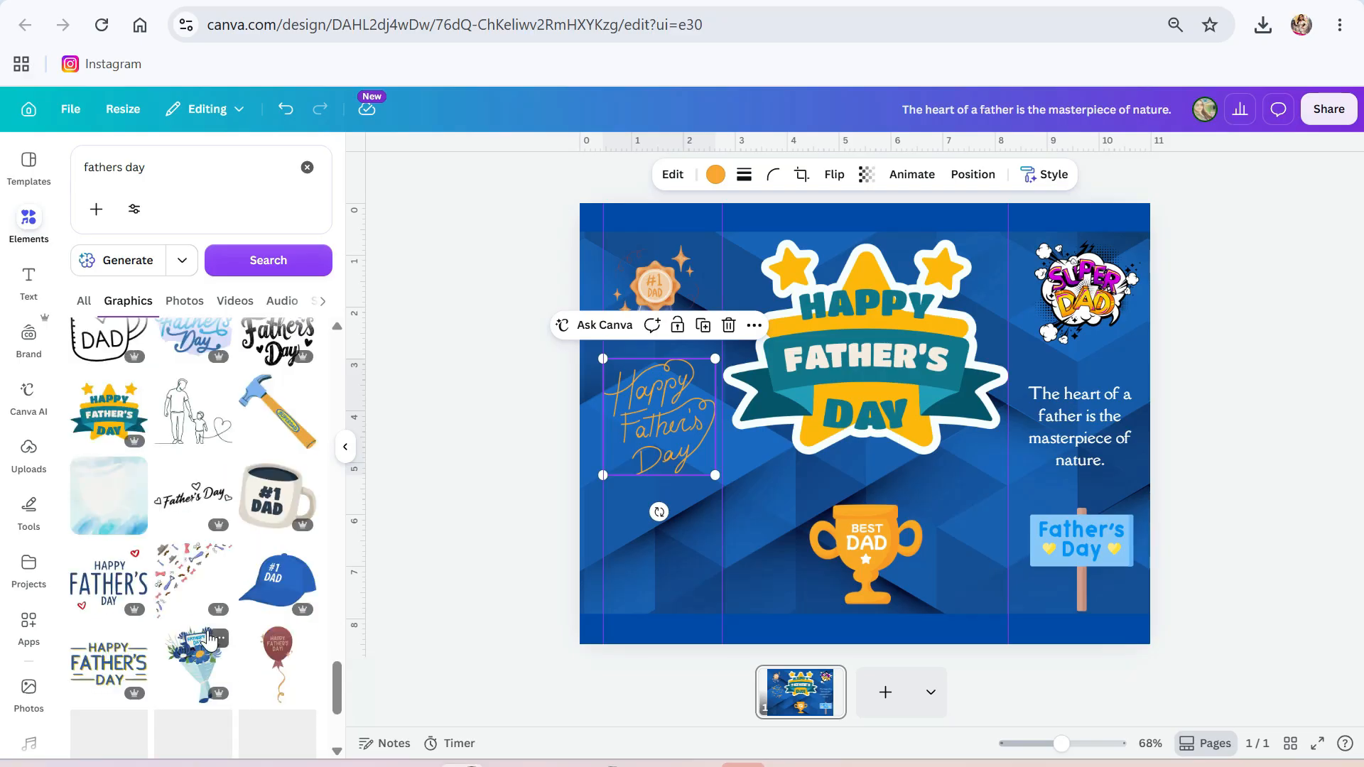
{"action": "scroll", "coordinate": [201, 611], "scroll_direction": "down", "scroll_amount": 3}
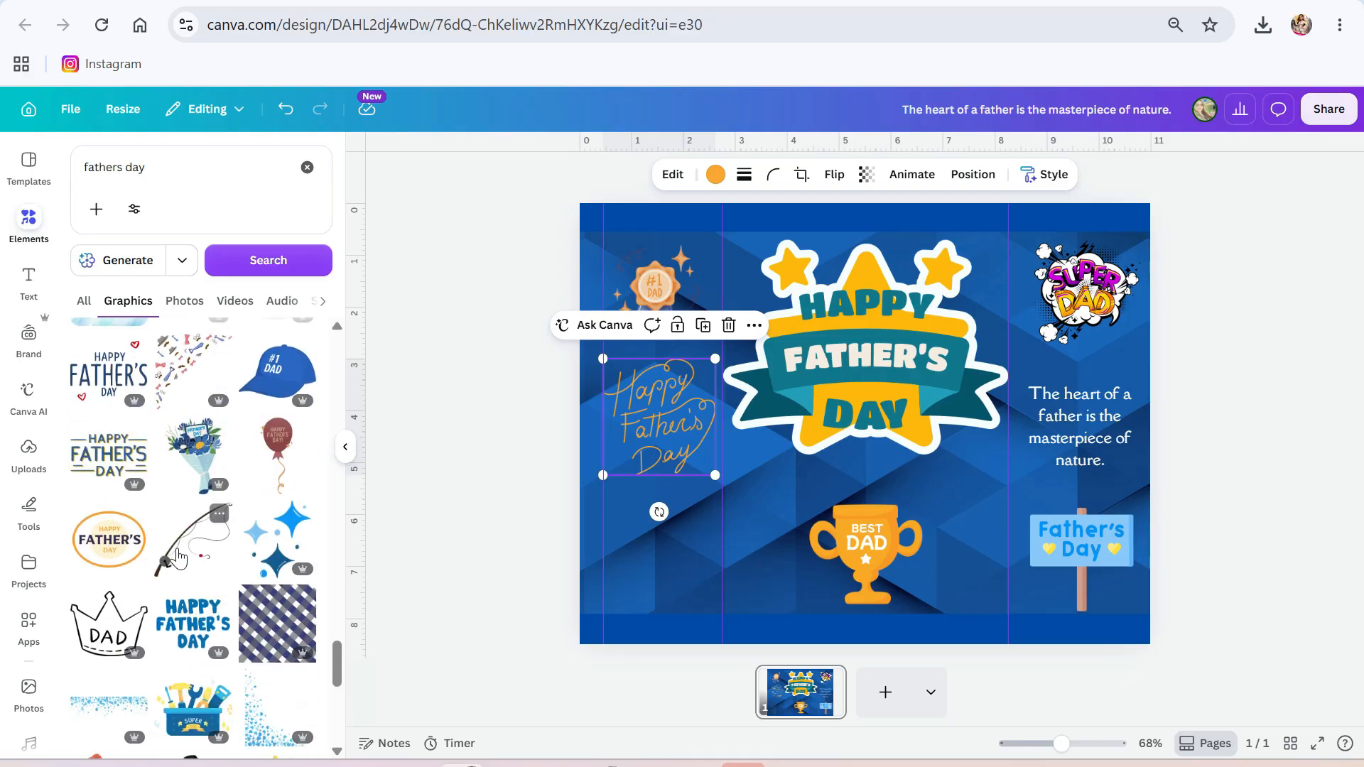
{"action": "scroll", "coordinate": [186, 532], "scroll_direction": "down", "scroll_amount": 3}
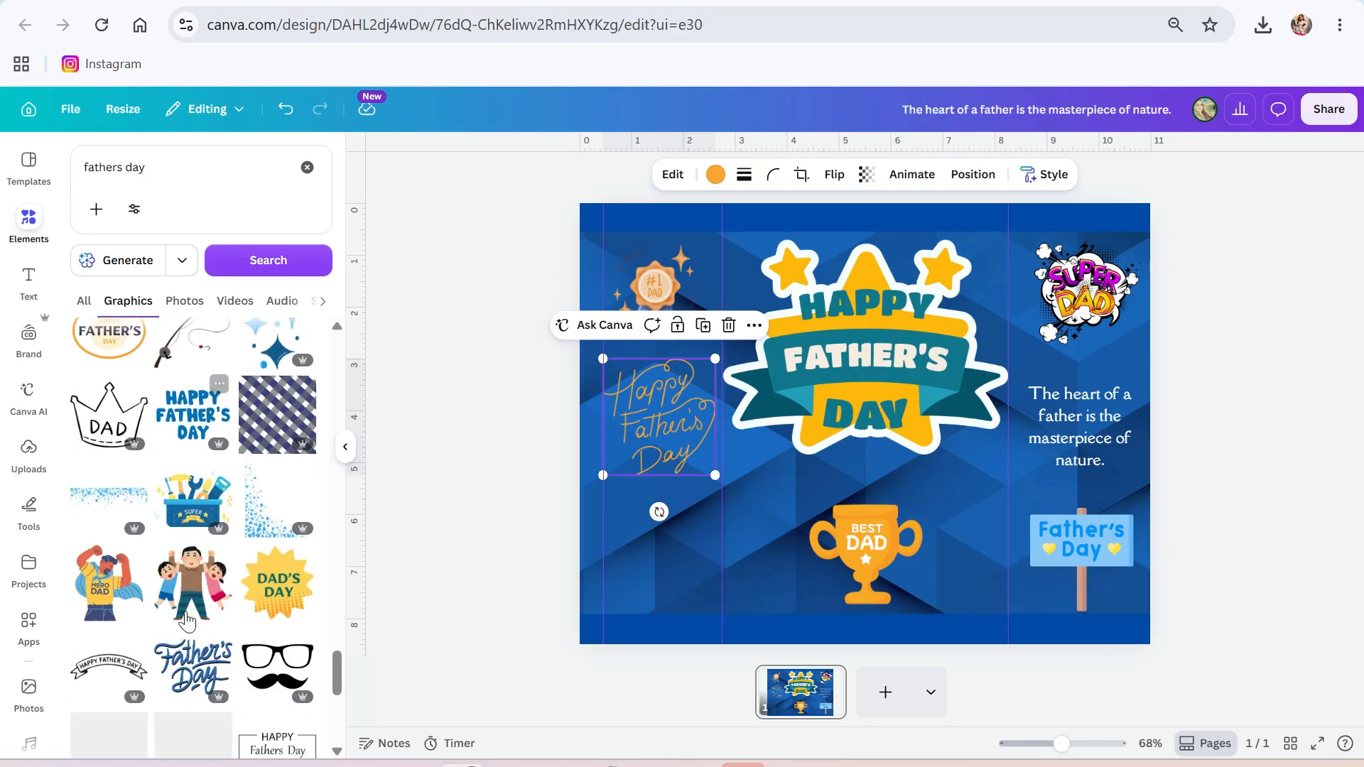
{"action": "left_click", "coordinate": [182, 510]}
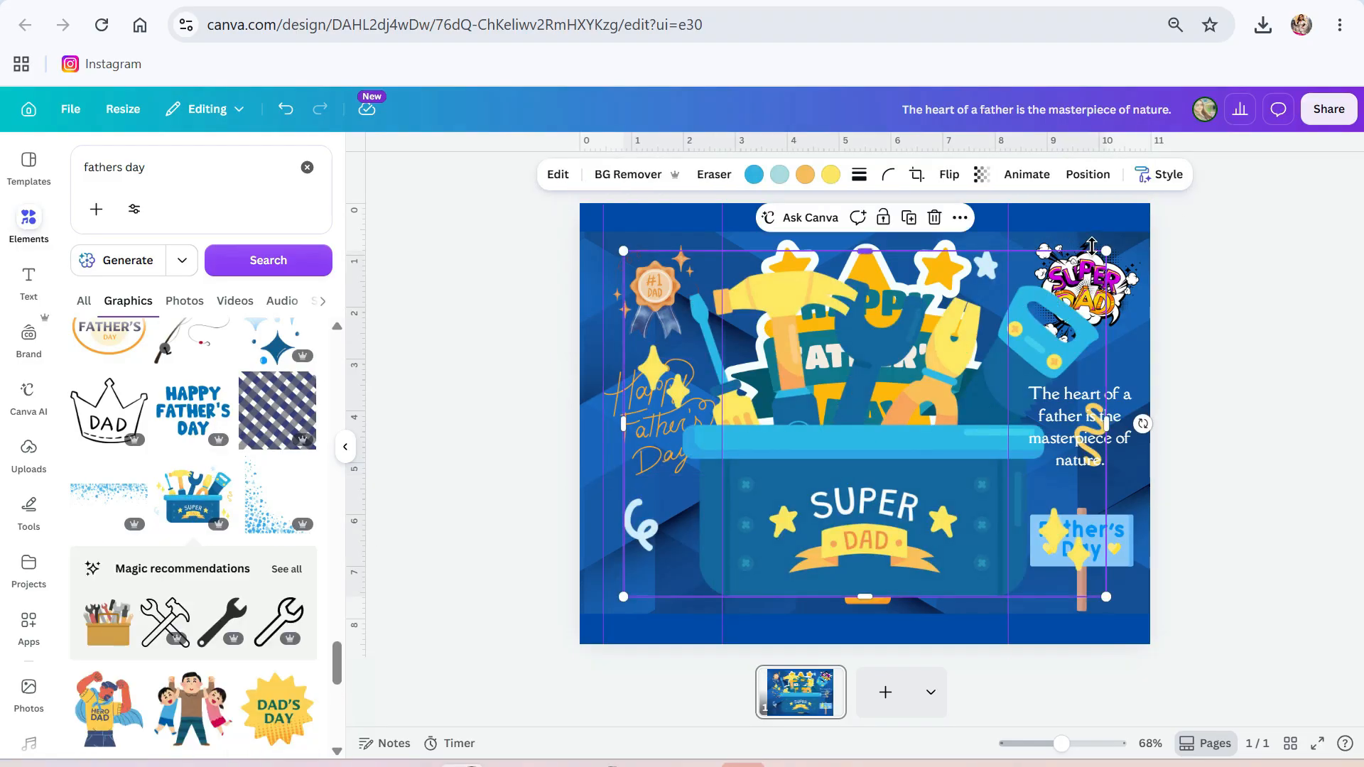
{"action": "left_click_drag", "start_coordinate": [1105, 245], "coordinate": [716, 531]}
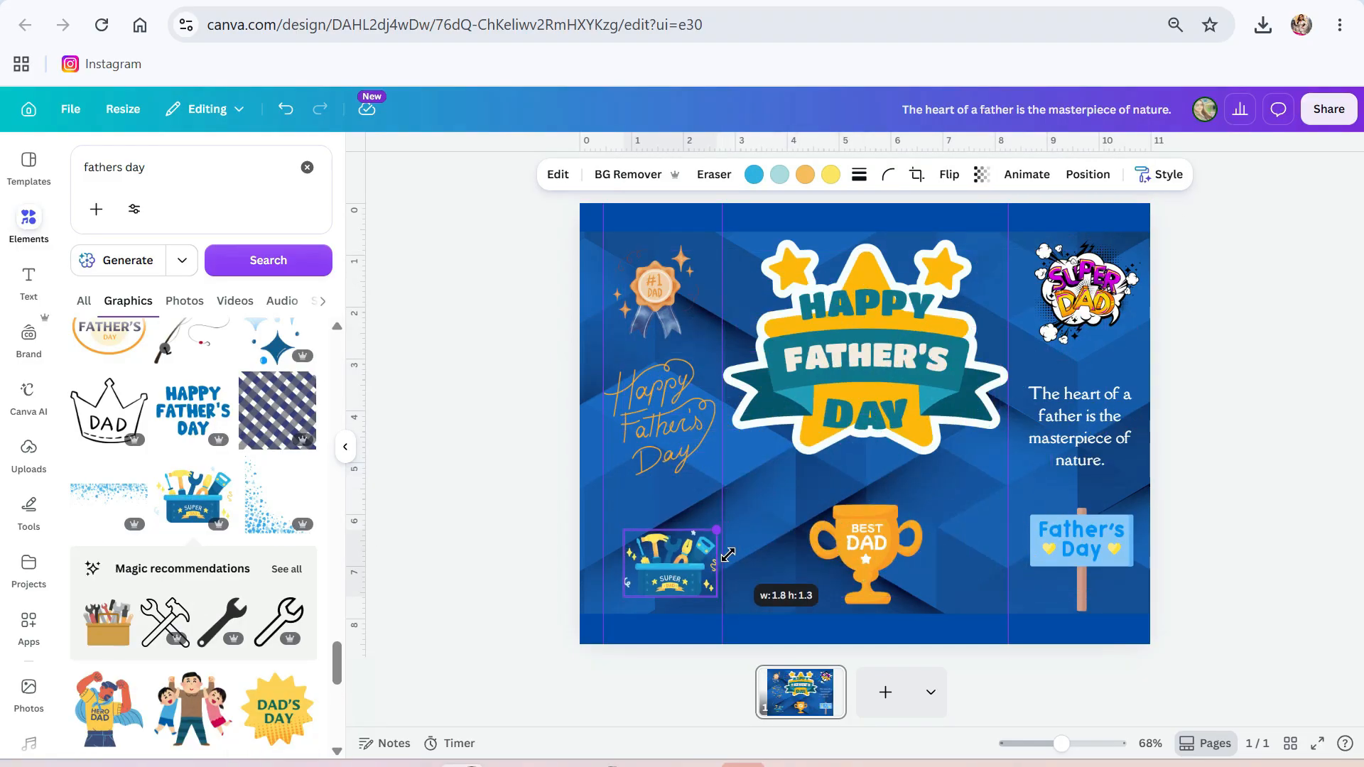
{"action": "left_click_drag", "start_coordinate": [686, 579], "coordinate": [675, 583]}
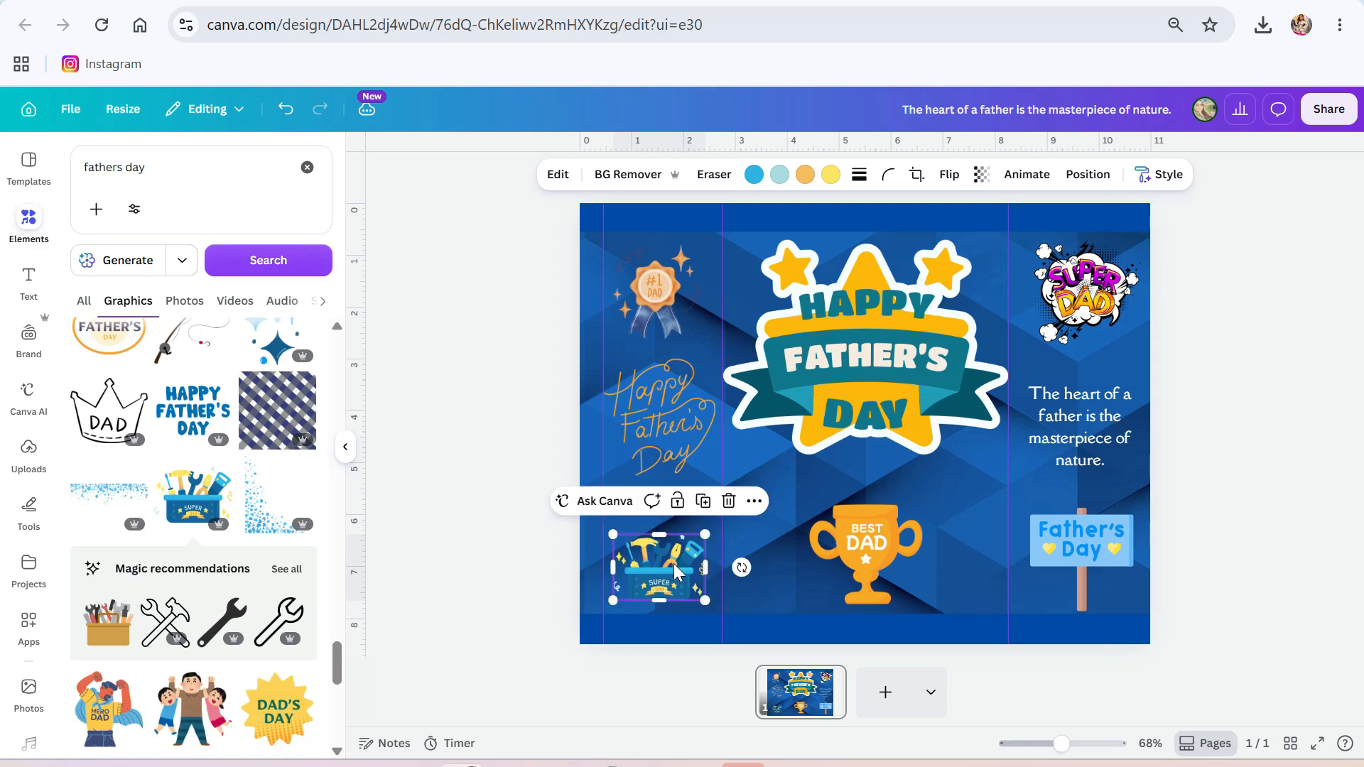
{"action": "left_click_drag", "start_coordinate": [714, 527], "coordinate": [724, 520]}
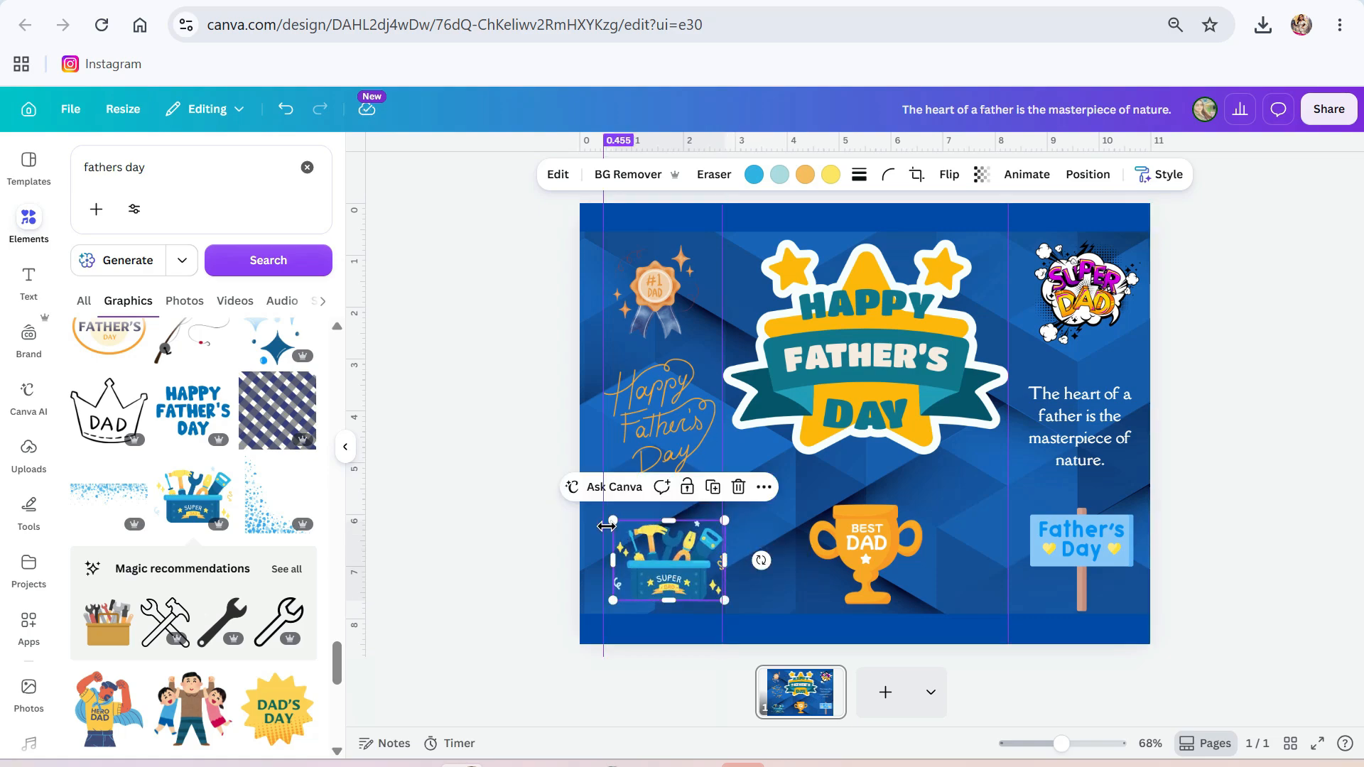
{"action": "left_click_drag", "start_coordinate": [610, 520], "coordinate": [603, 512]}
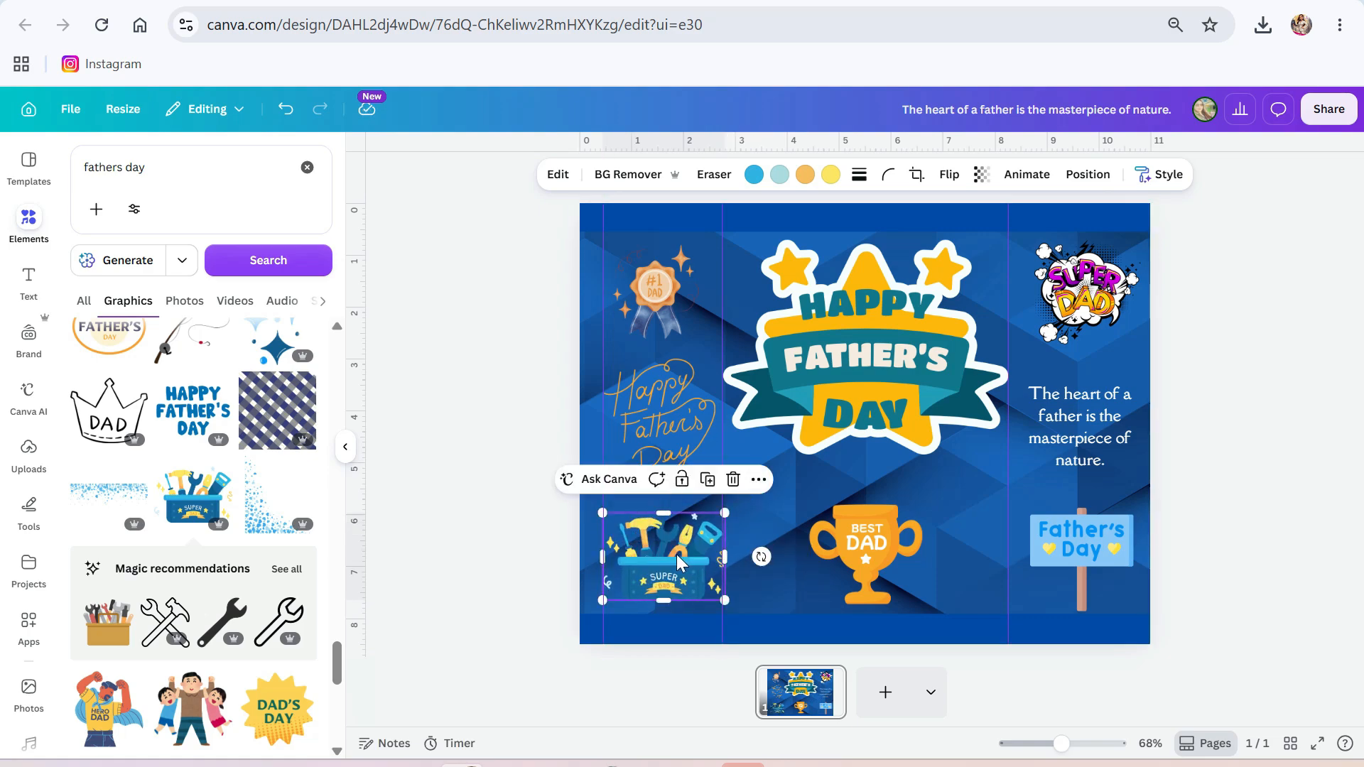
- Try the Vintage Moon font on the father quote in the right panel, and undo the change
{"action": "left_click", "coordinate": [1092, 441]}
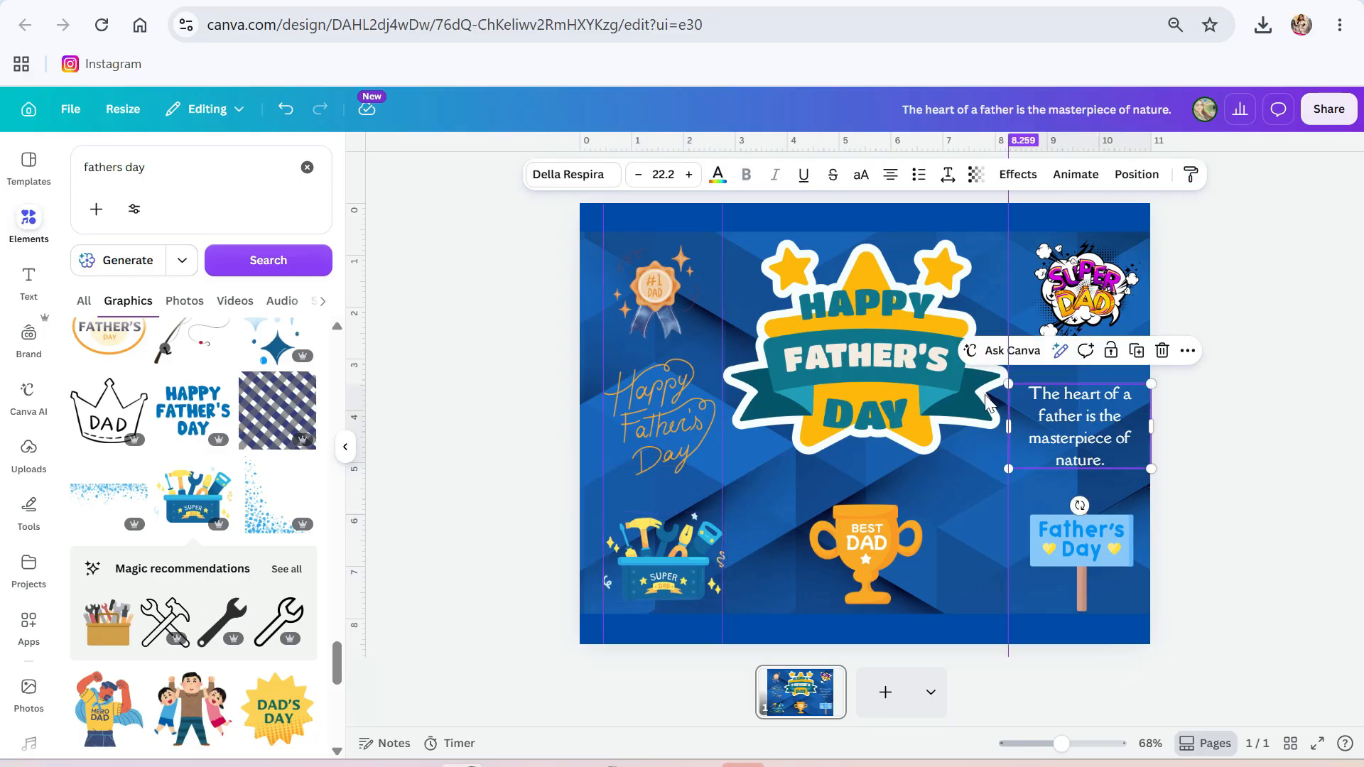
{"action": "left_click", "coordinate": [569, 174]}
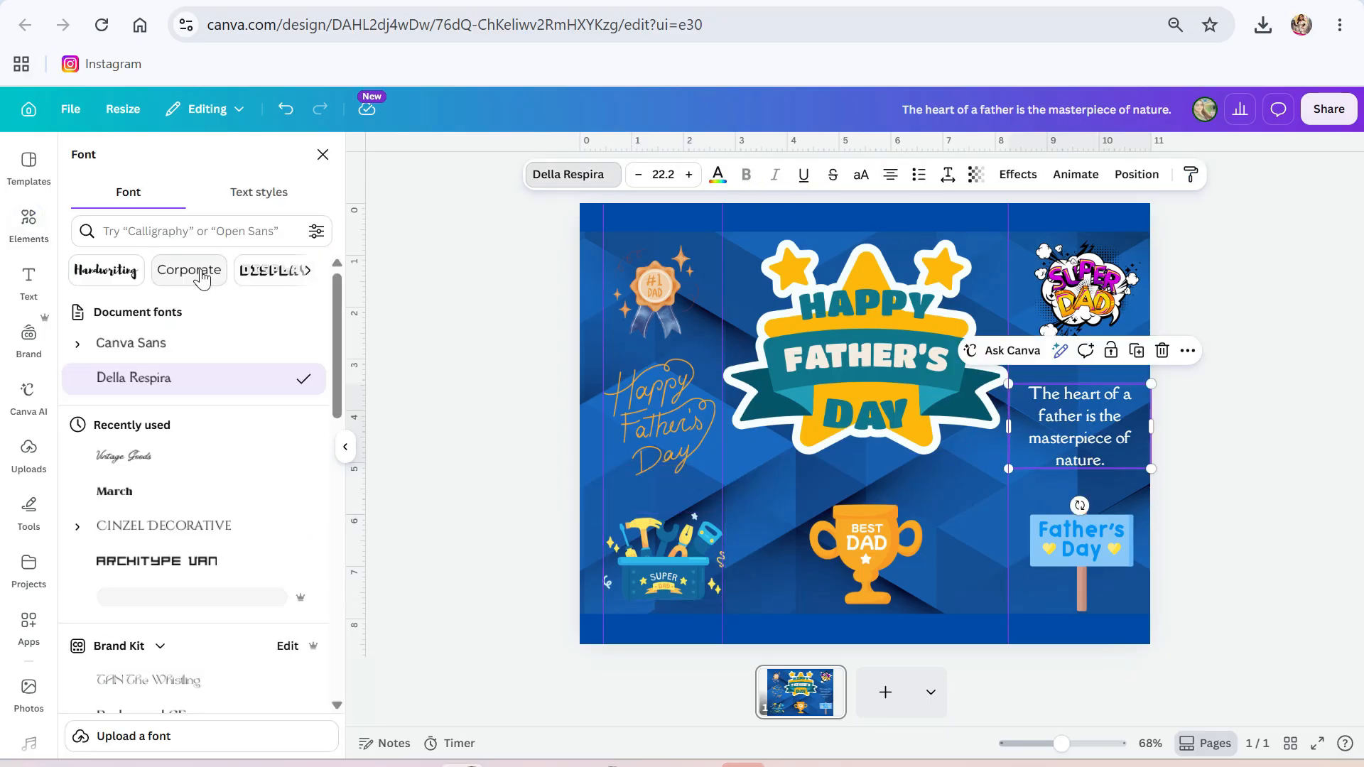
{"action": "left_click", "coordinate": [168, 607]}
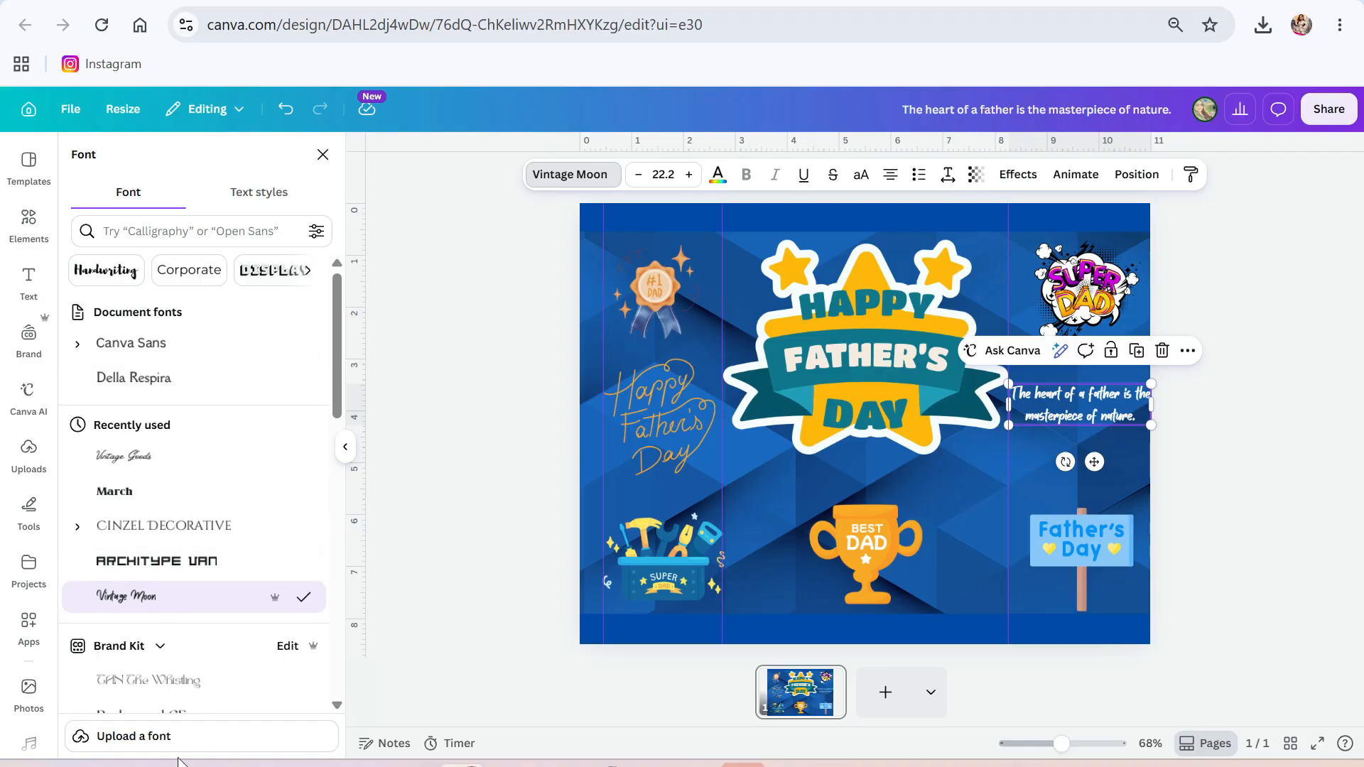
{"action": "left_click", "coordinate": [286, 116]}
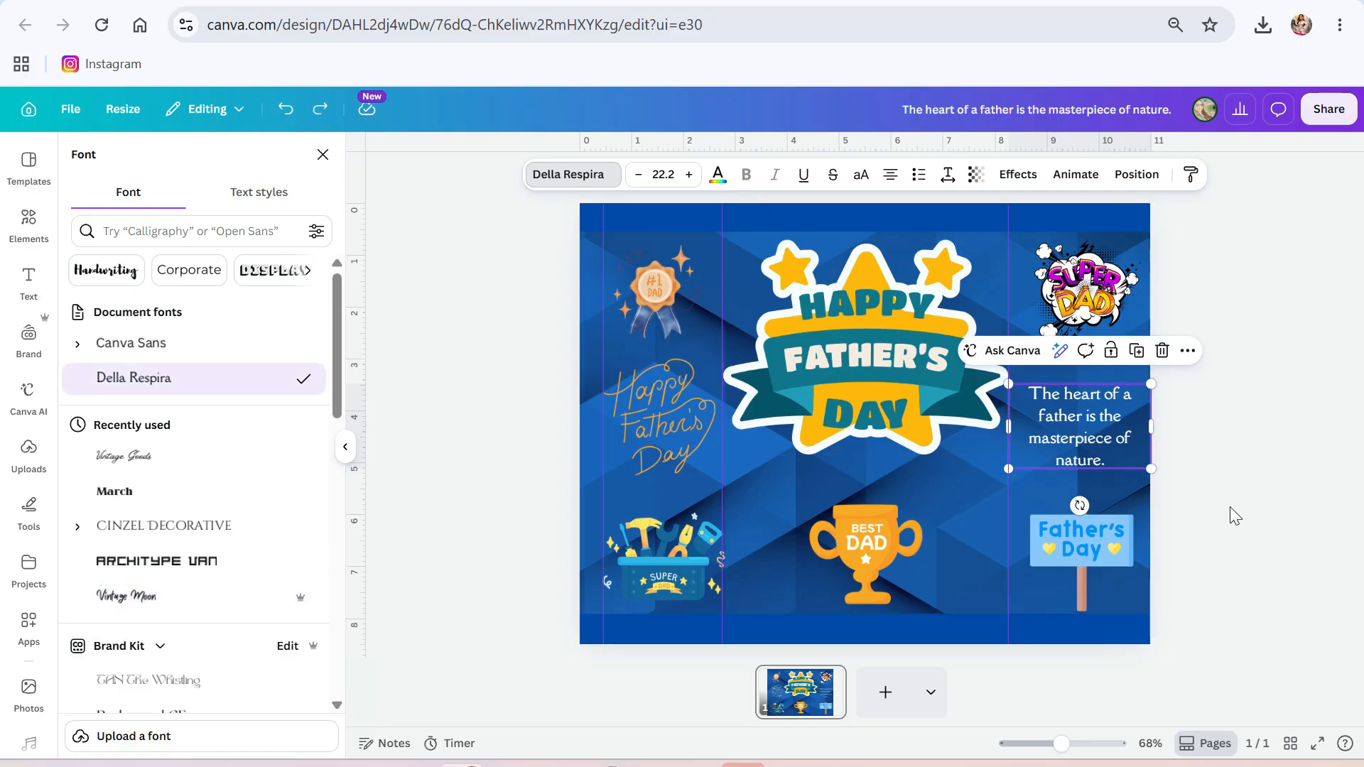
{"action": "left_click", "coordinate": [1276, 466]}
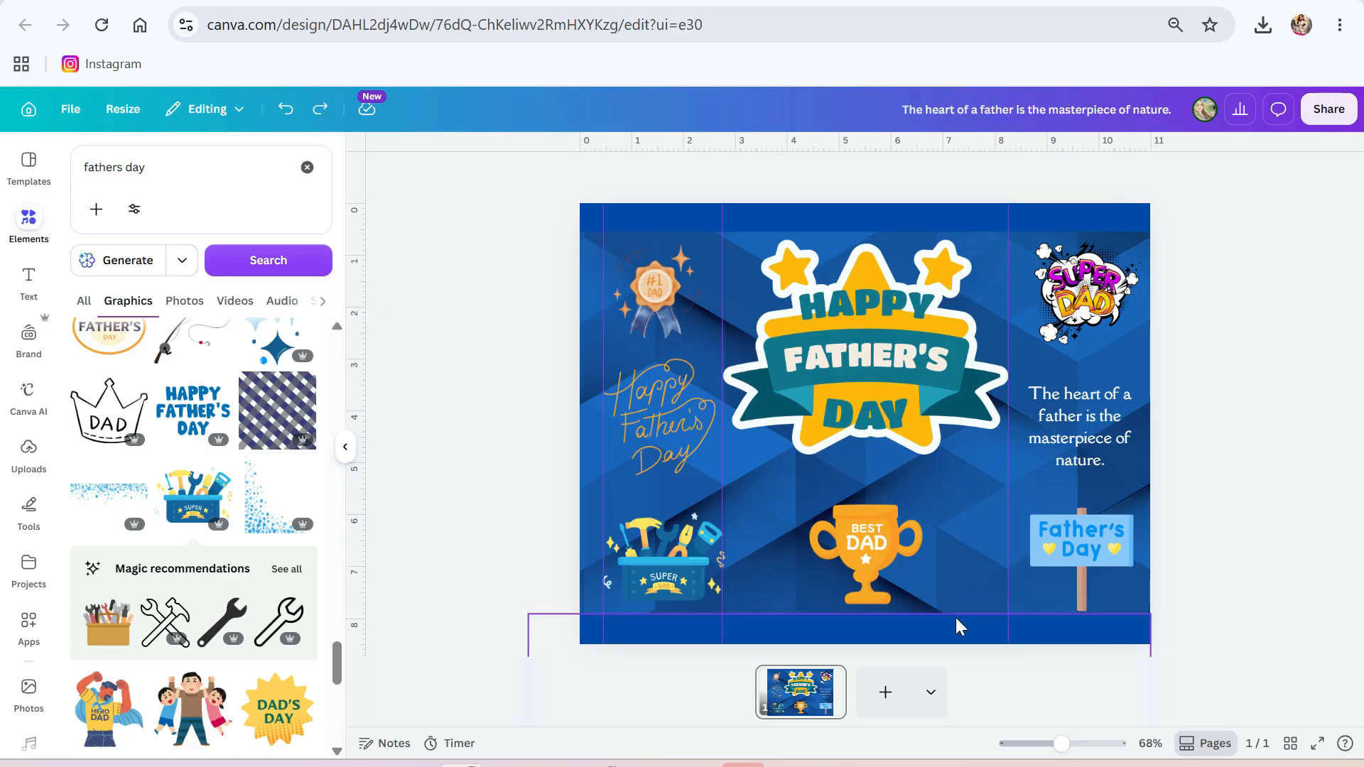
- Open imaginationart.app in a new browser tab and log in to the Imagination Art Prompt Builder with the passcode
{"action": "key", "text": "ctrl+t"}
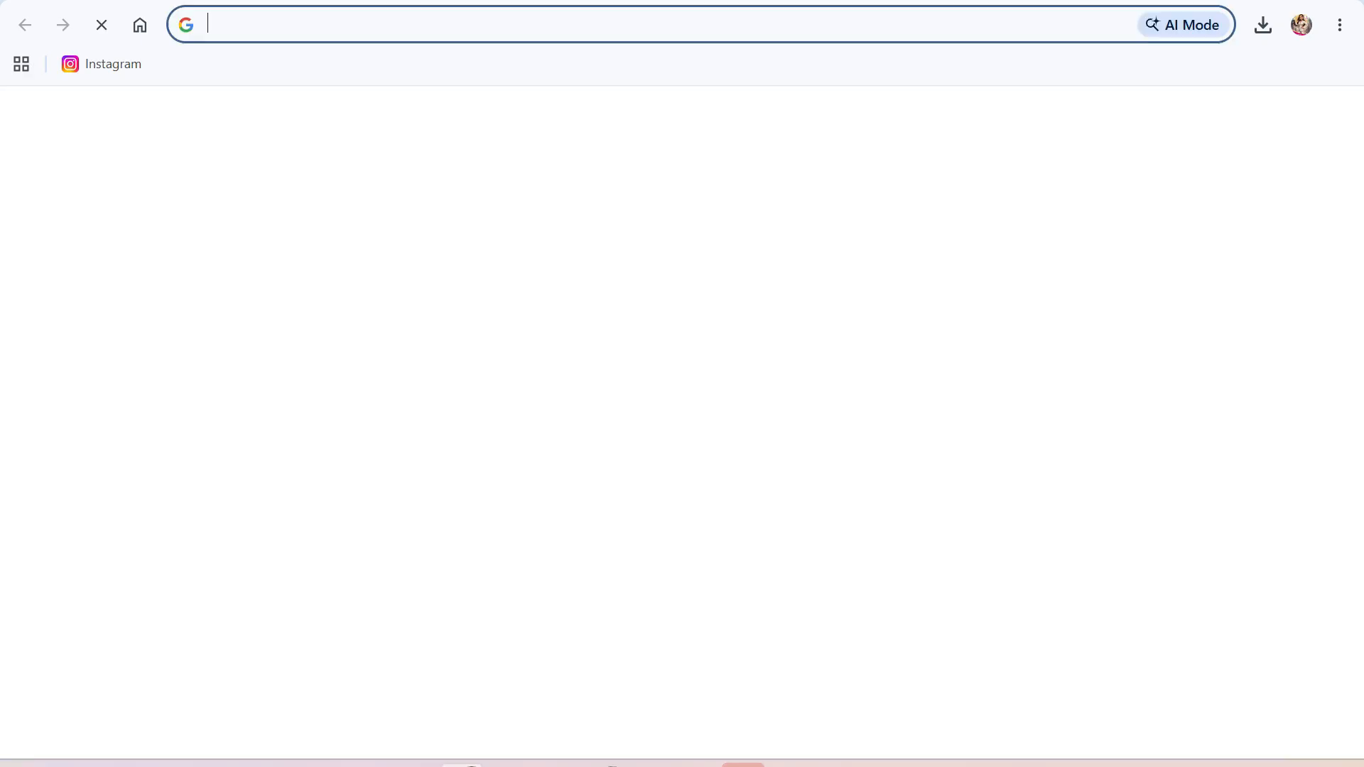
{"action": "left_click", "coordinate": [1023, 25]}
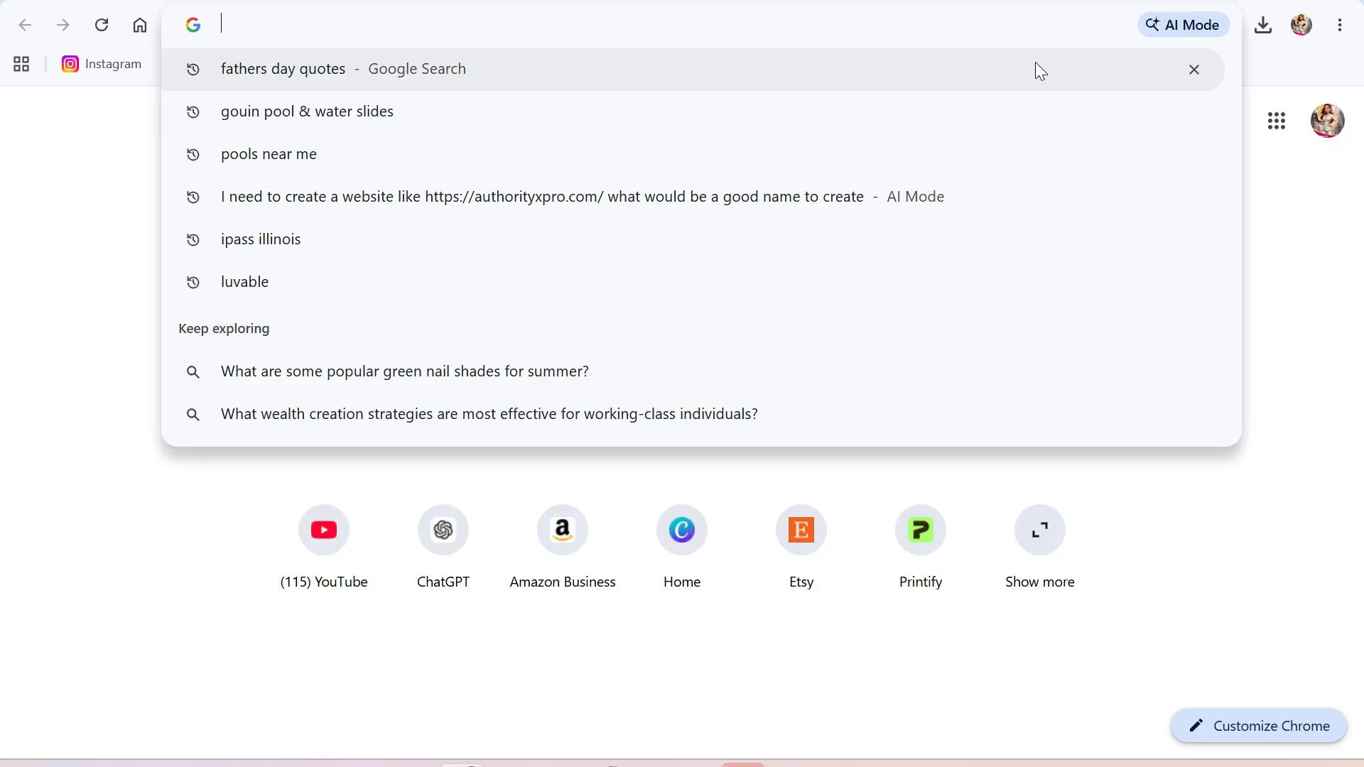
{"action": "type", "text": "ima"}
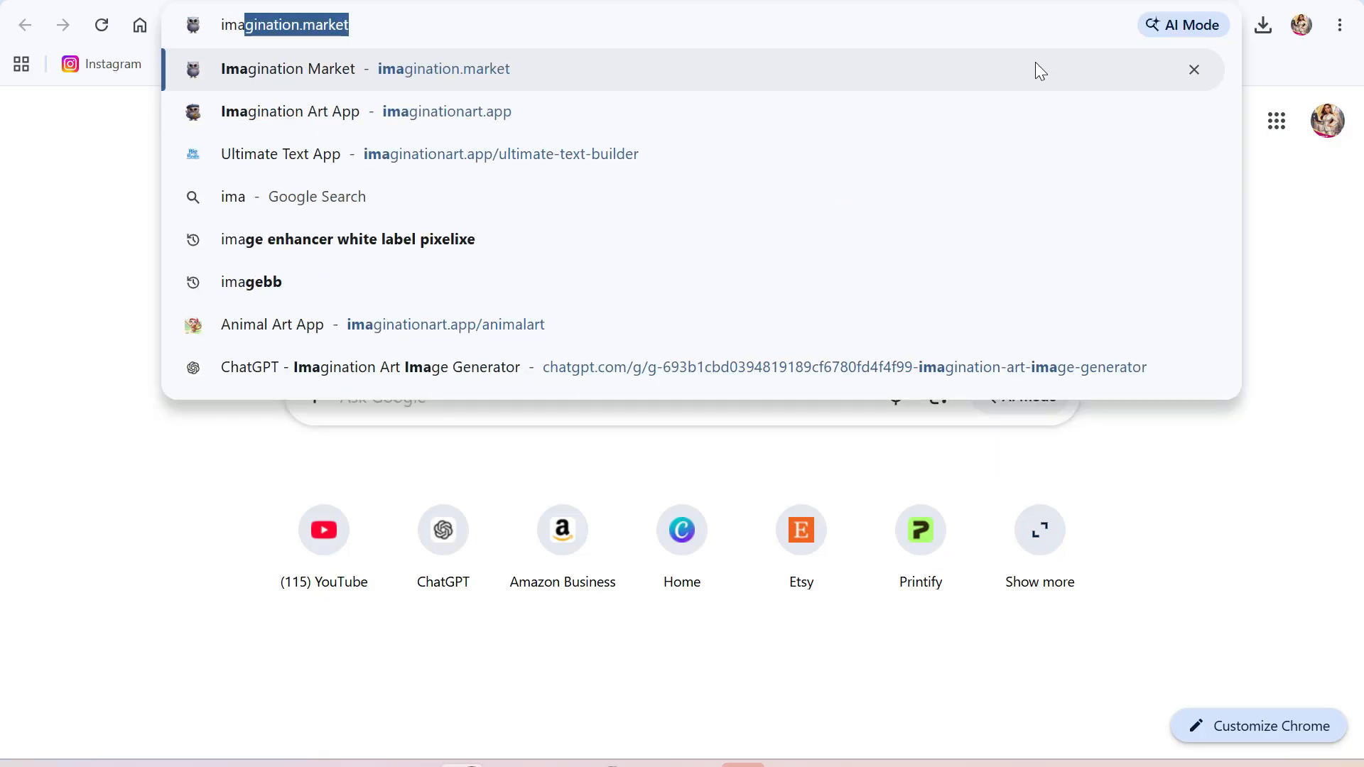
{"action": "left_click", "coordinate": [531, 127]}
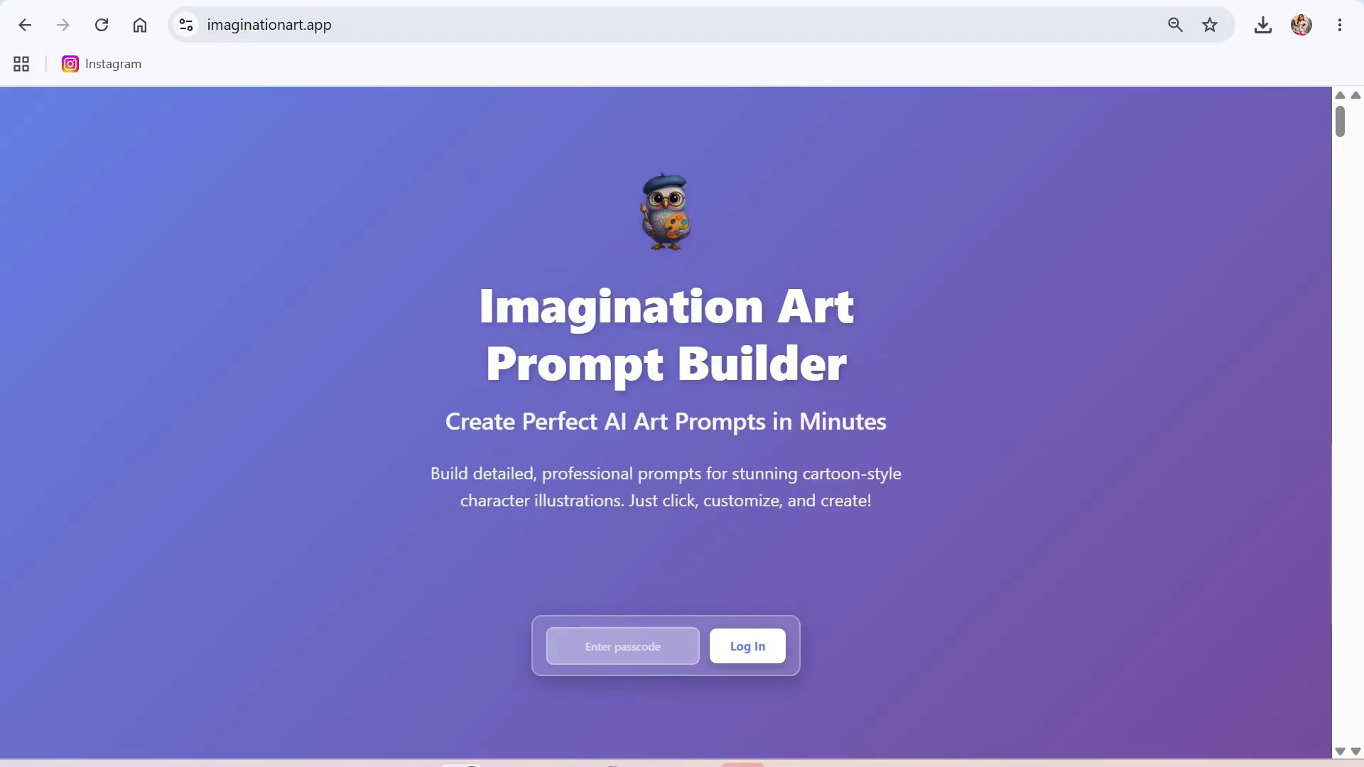
{"action": "left_click", "coordinate": [623, 646]}
{"action": "type", "text": "••••••"}
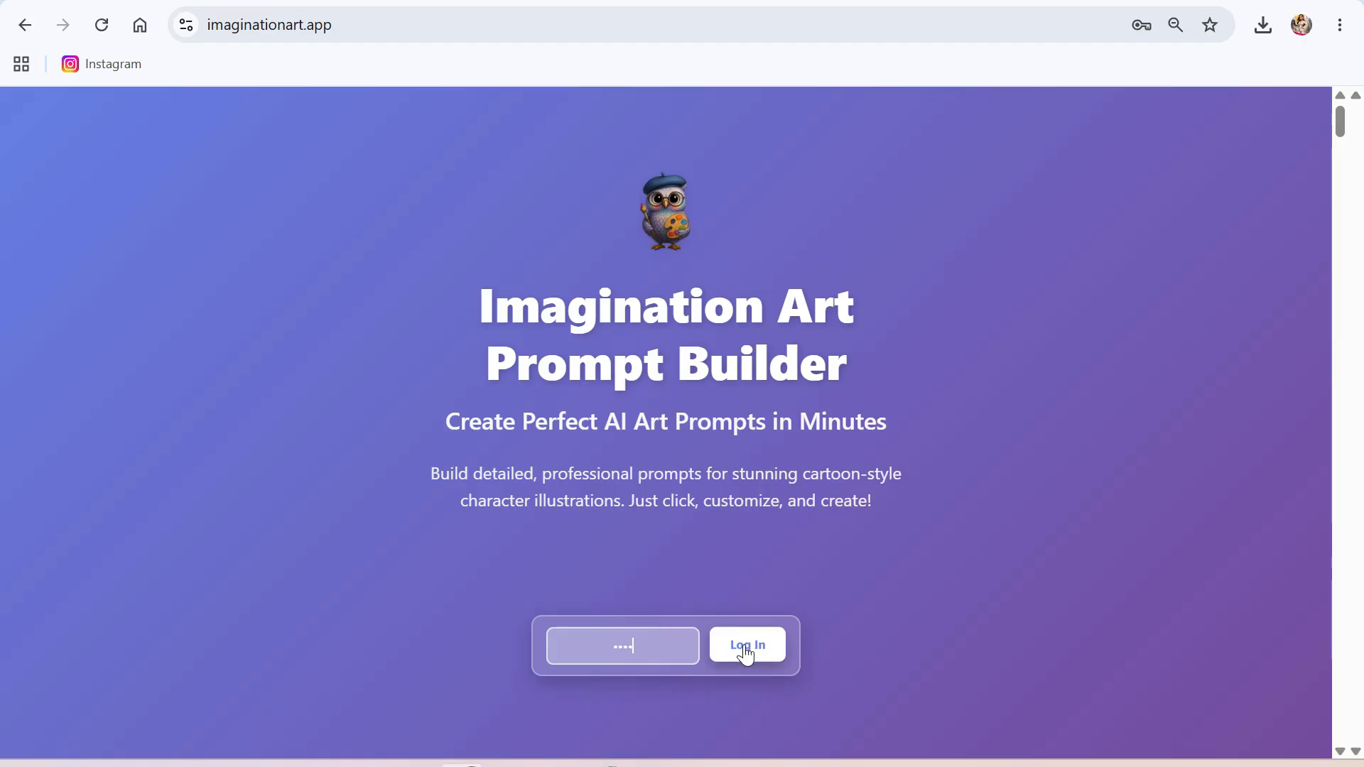
{"action": "left_click", "coordinate": [744, 642]}
- Choose Sporty Style as the character's style and Hand-drawn cartoon as the cartoon type
{"action": "scroll", "coordinate": [640, 498], "scroll_direction": "down", "scroll_amount": 12}
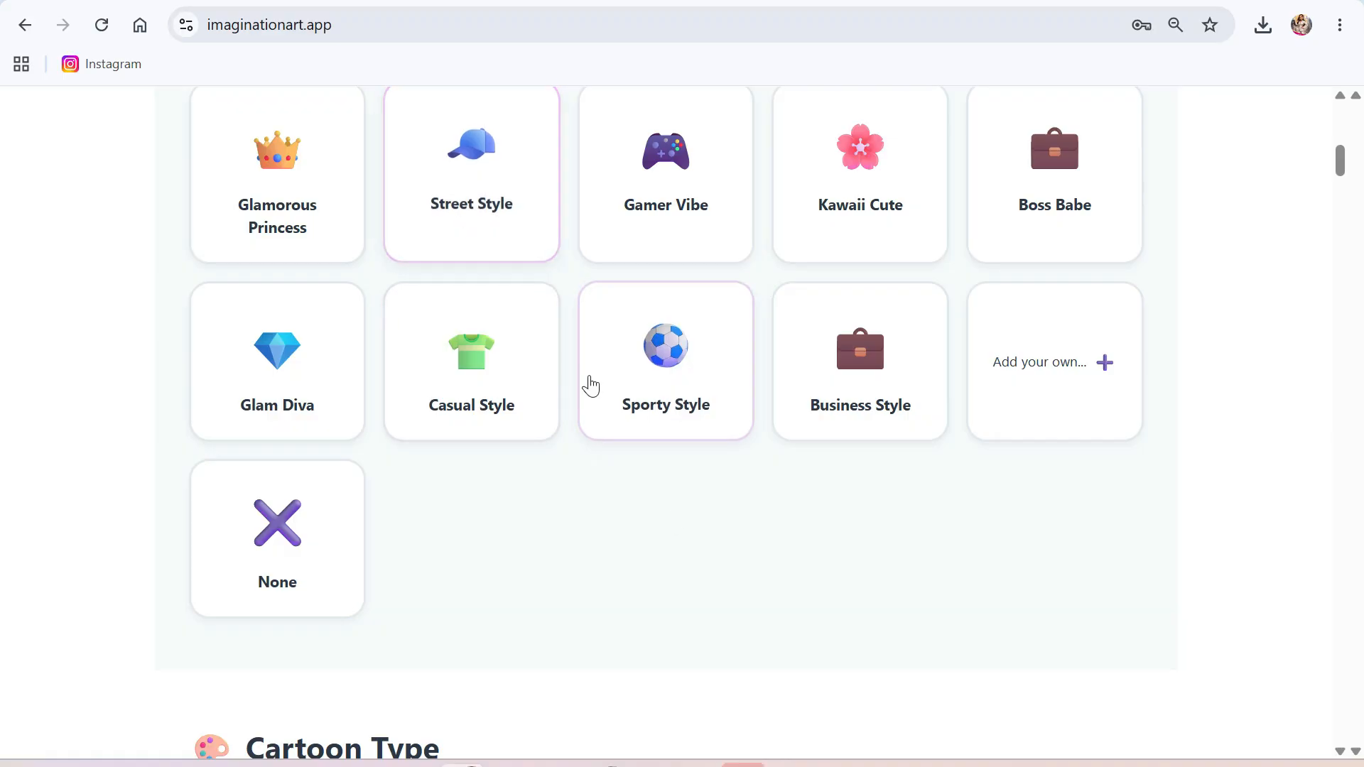
{"action": "left_click", "coordinate": [712, 395]}
{"action": "scroll", "coordinate": [712, 384], "scroll_direction": "down", "scroll_amount": 7}
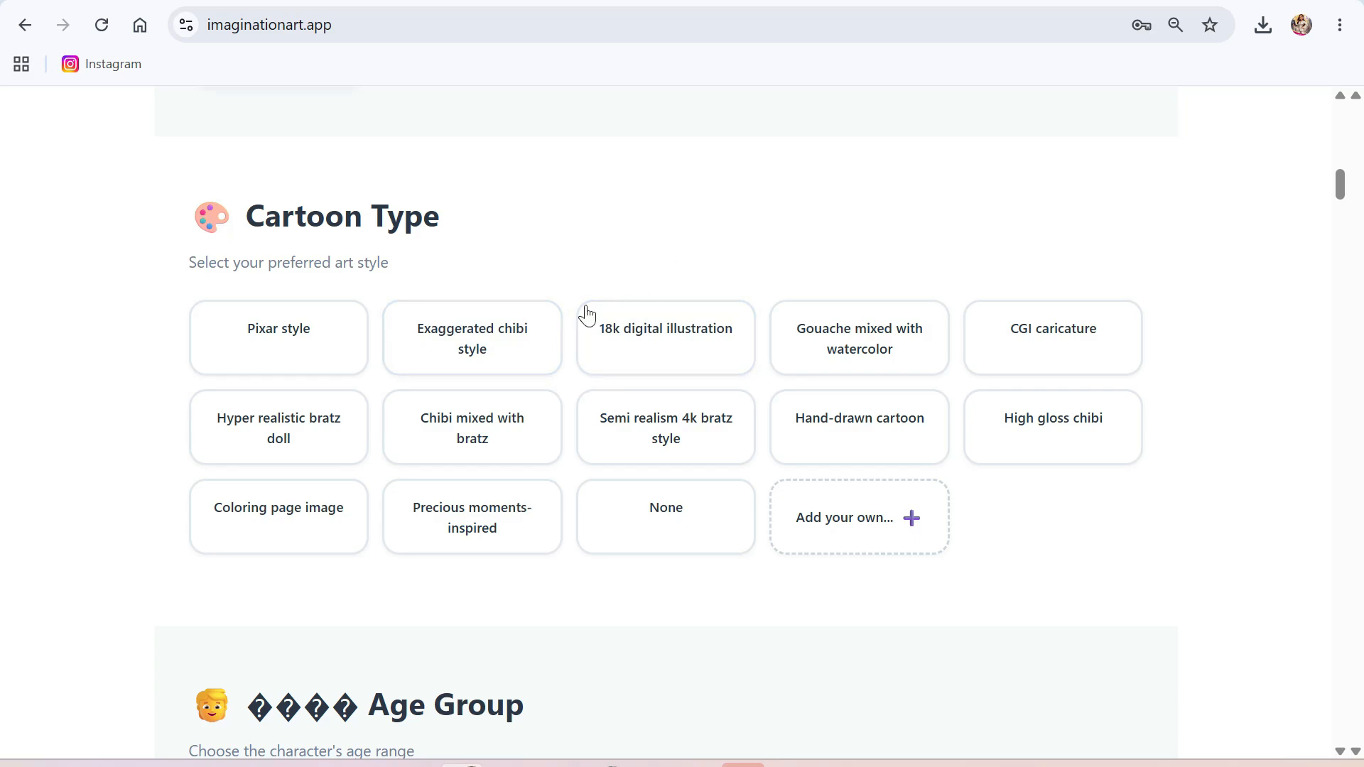
{"action": "left_click", "coordinate": [906, 426]}
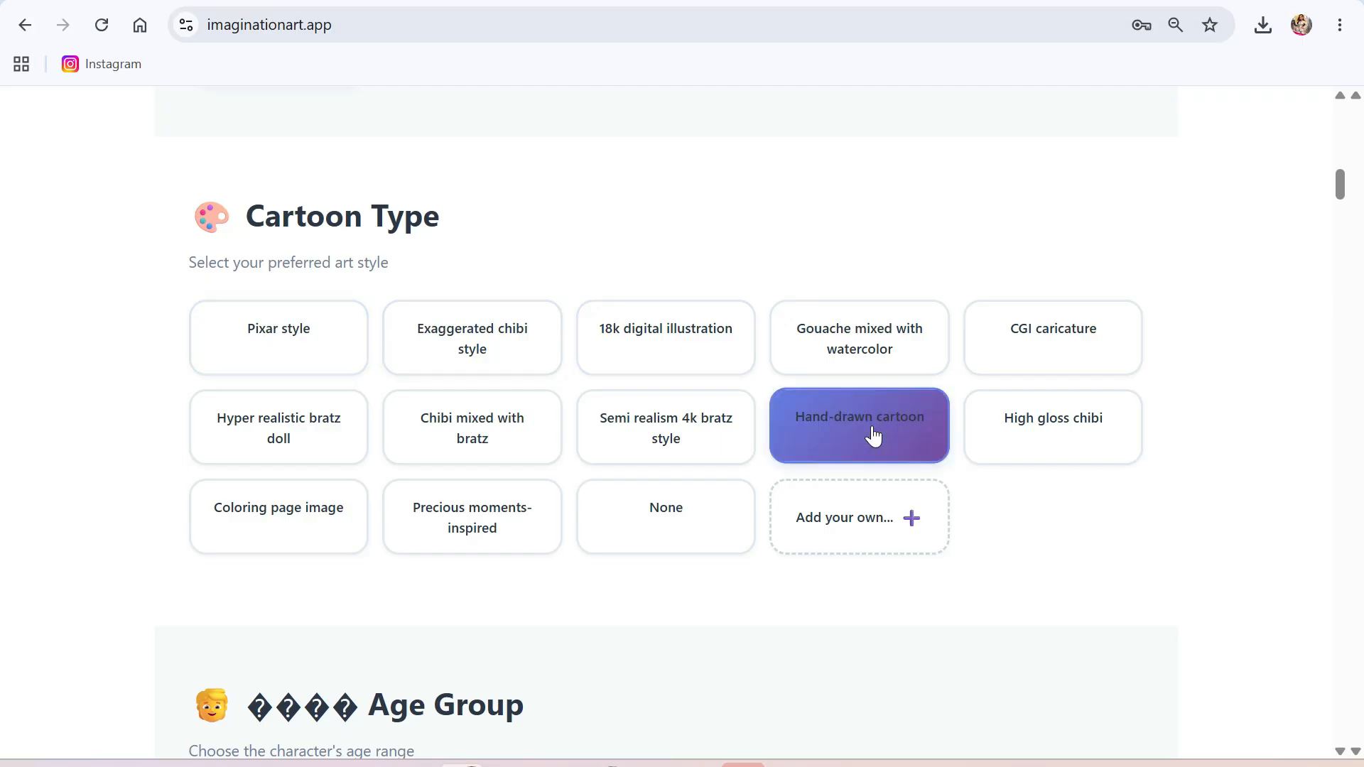
- Set the character's age group to Adult and gender to Male
{"action": "scroll", "coordinate": [881, 429], "scroll_direction": "down", "scroll_amount": 6}
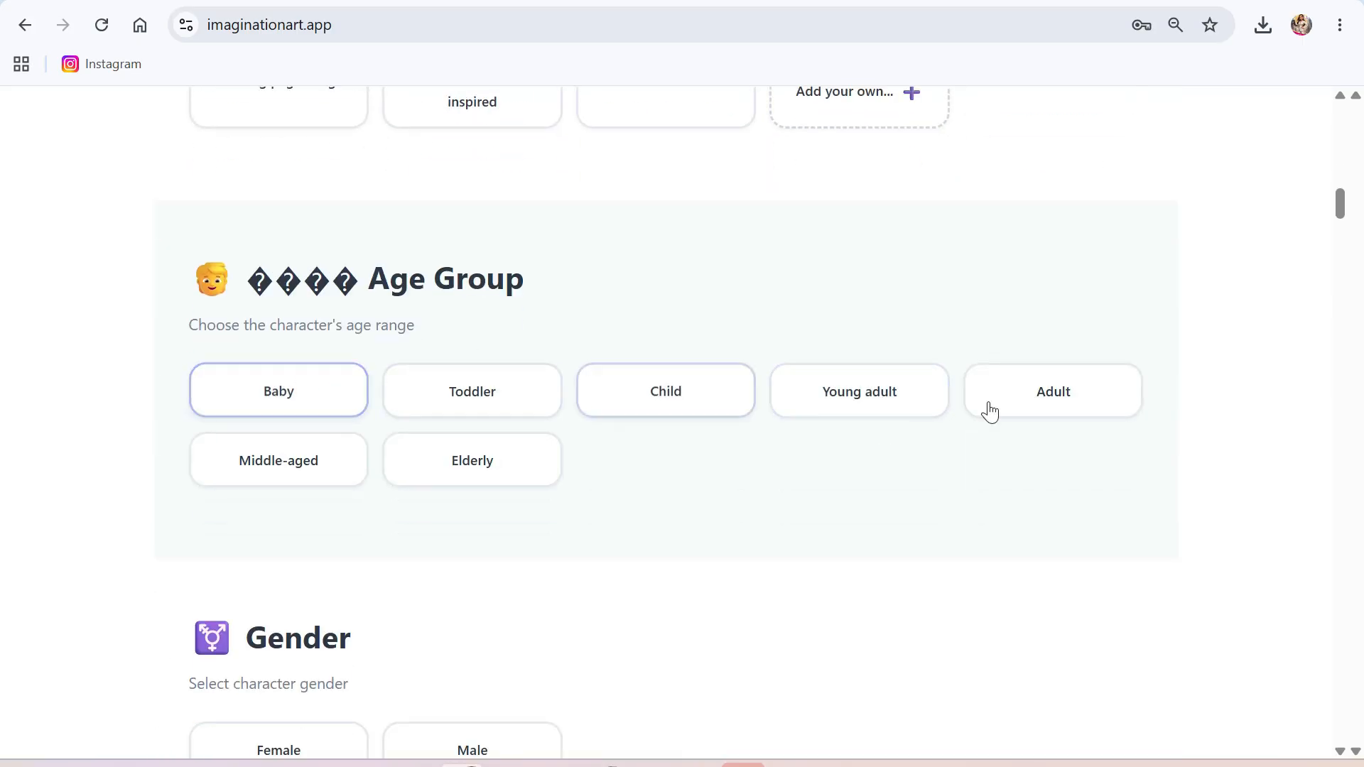
{"action": "left_click", "coordinate": [1089, 393]}
{"action": "scroll", "coordinate": [896, 469], "scroll_direction": "down", "scroll_amount": 3}
{"action": "scroll", "coordinate": [896, 472], "scroll_direction": "down", "scroll_amount": 2}
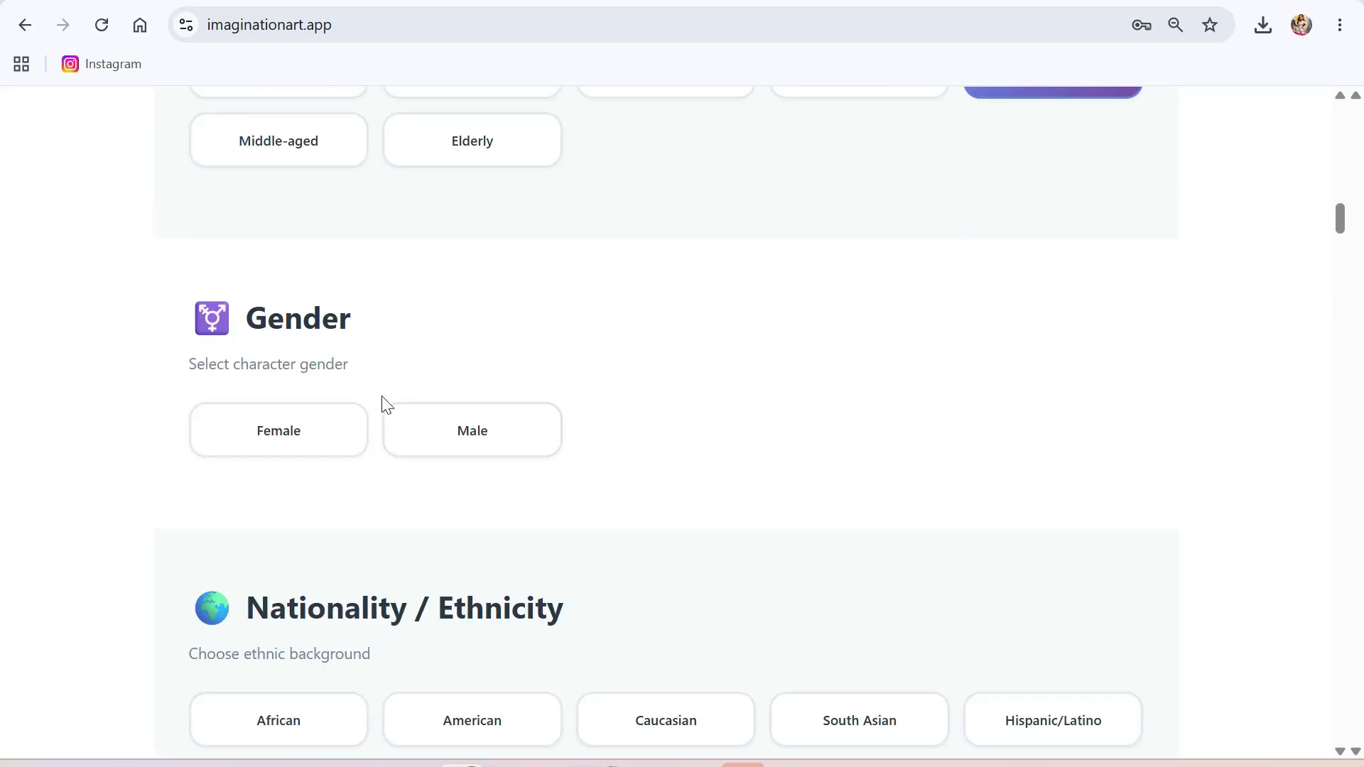
{"action": "left_click", "coordinate": [441, 429]}
{"action": "scroll", "coordinate": [728, 468], "scroll_direction": "down", "scroll_amount": 6}
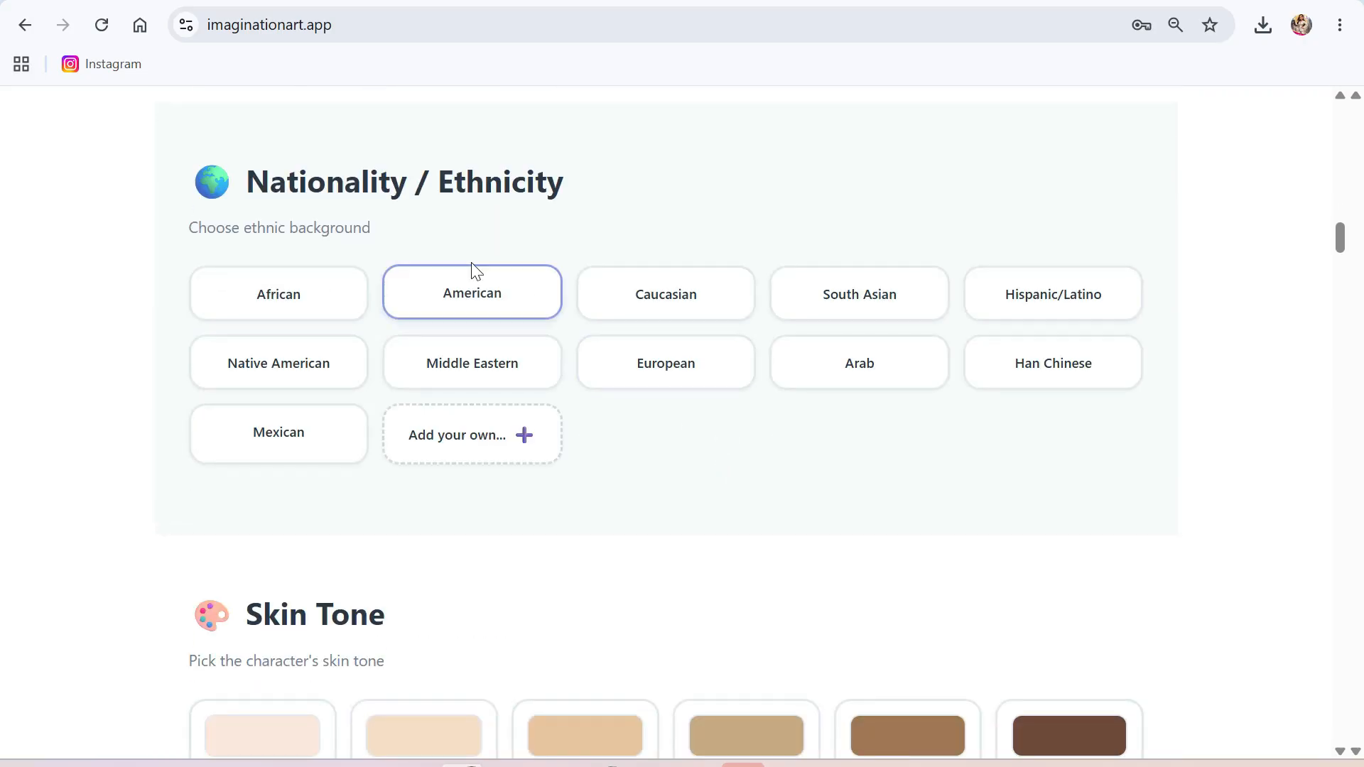
- Set the character's ethnicity to American and the skin tone to Ivory Beige
{"action": "left_click", "coordinate": [478, 292]}
{"action": "scroll", "coordinate": [879, 466], "scroll_direction": "down", "scroll_amount": 4}
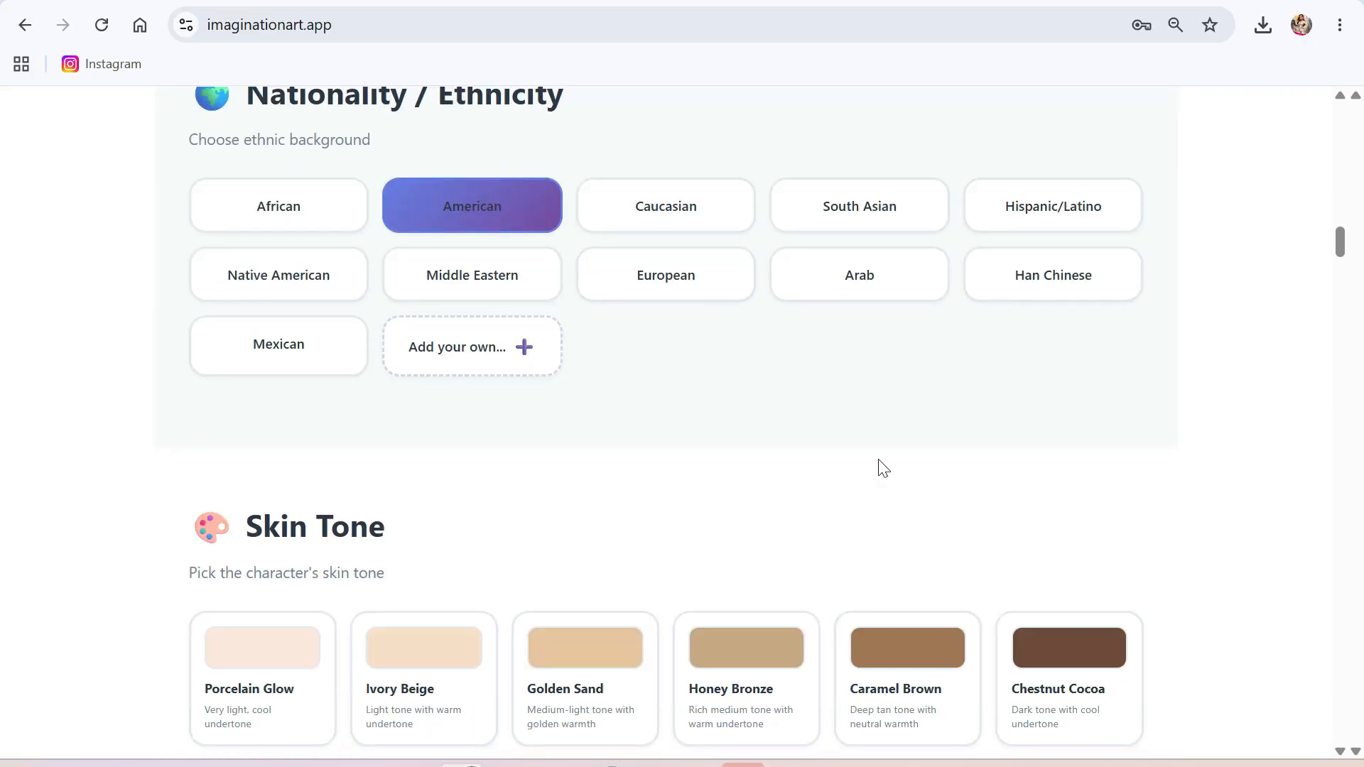
{"action": "left_click", "coordinate": [429, 442]}
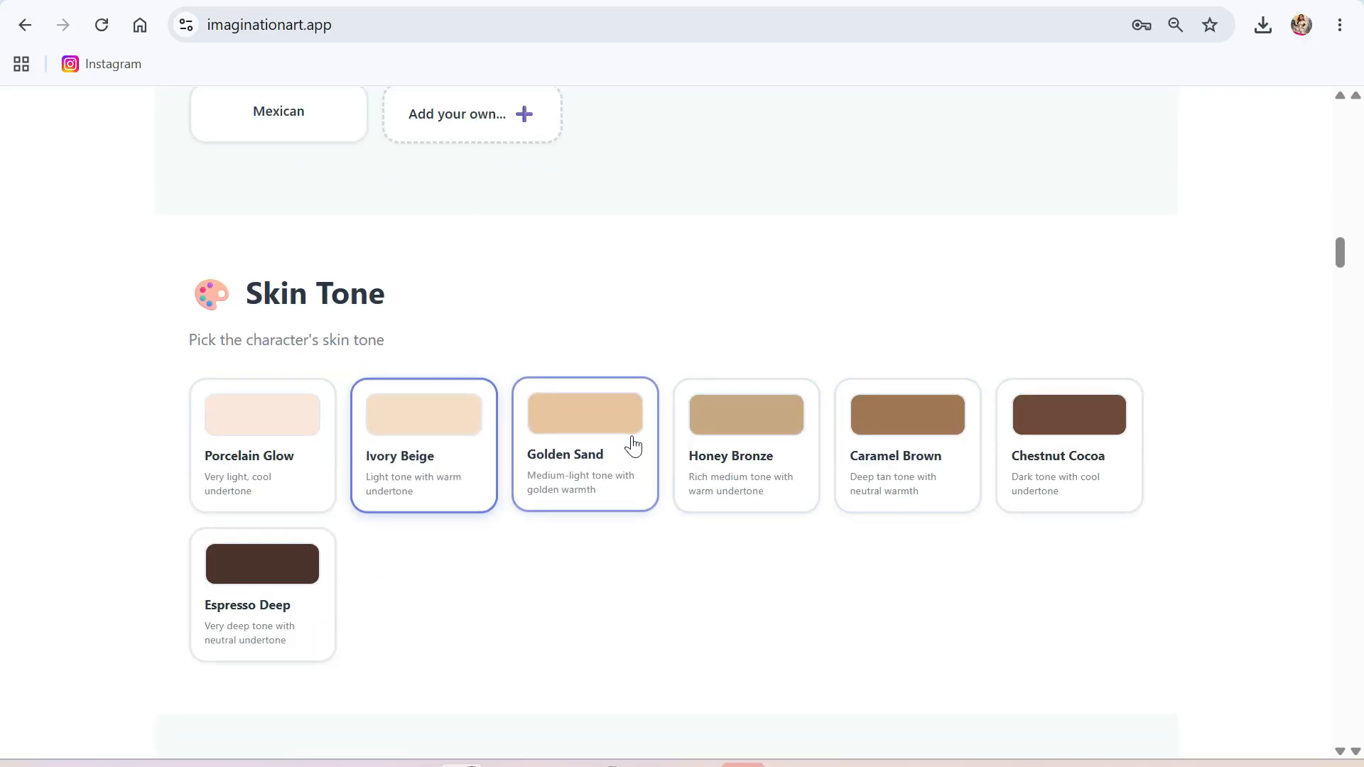
- Choose Outdoor Sunny Day as the scene lighting and Taper Haircut as the character's hairstyle
{"action": "scroll", "coordinate": [617, 462], "scroll_direction": "down", "scroll_amount": 5}
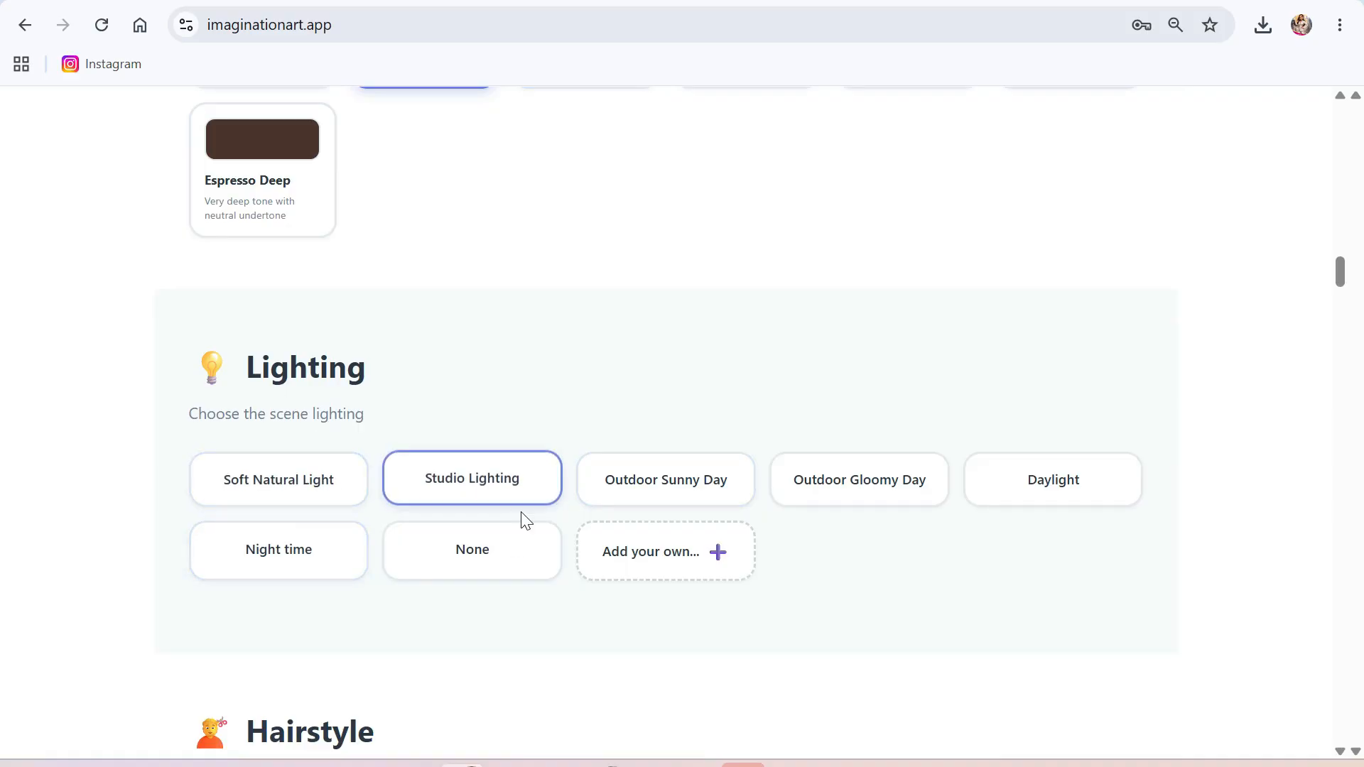
{"action": "left_click", "coordinate": [649, 487]}
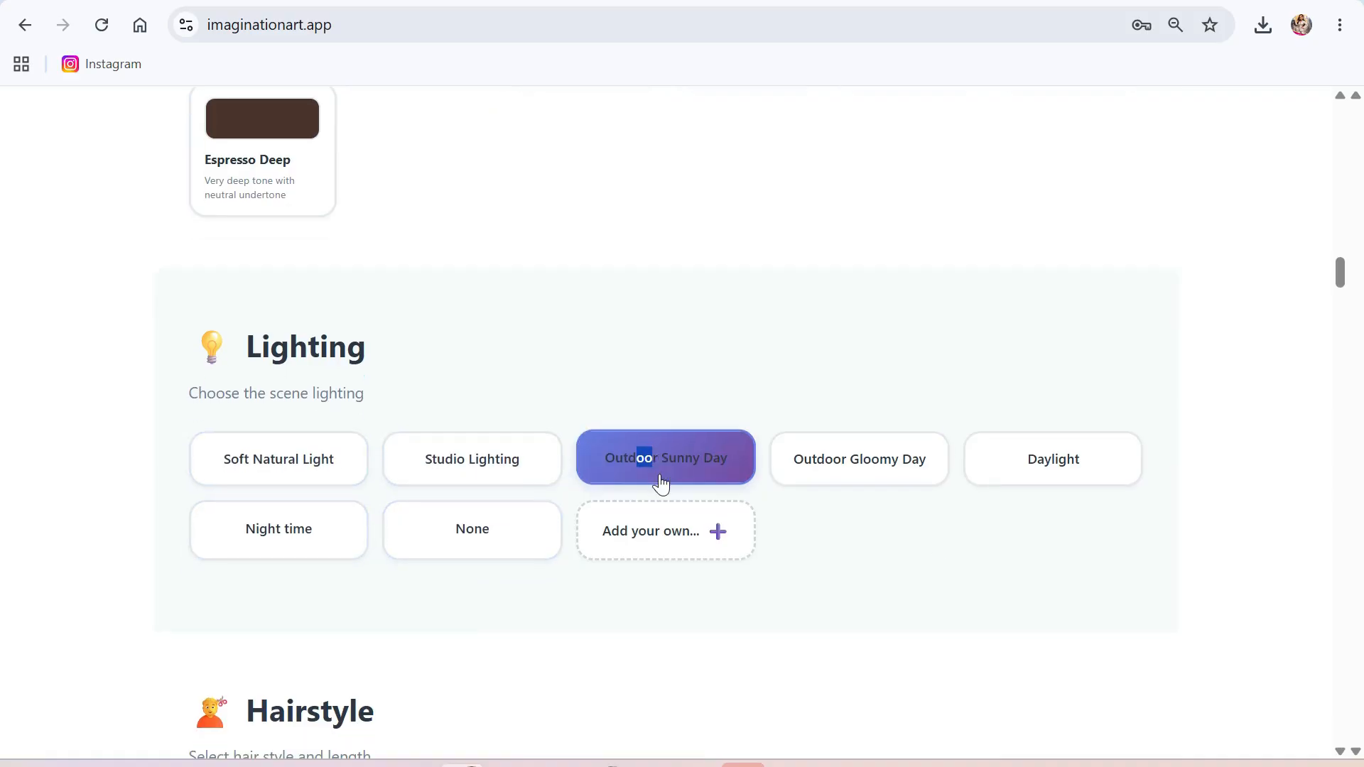
{"action": "scroll", "coordinate": [640, 498], "scroll_direction": "down", "scroll_amount": 8}
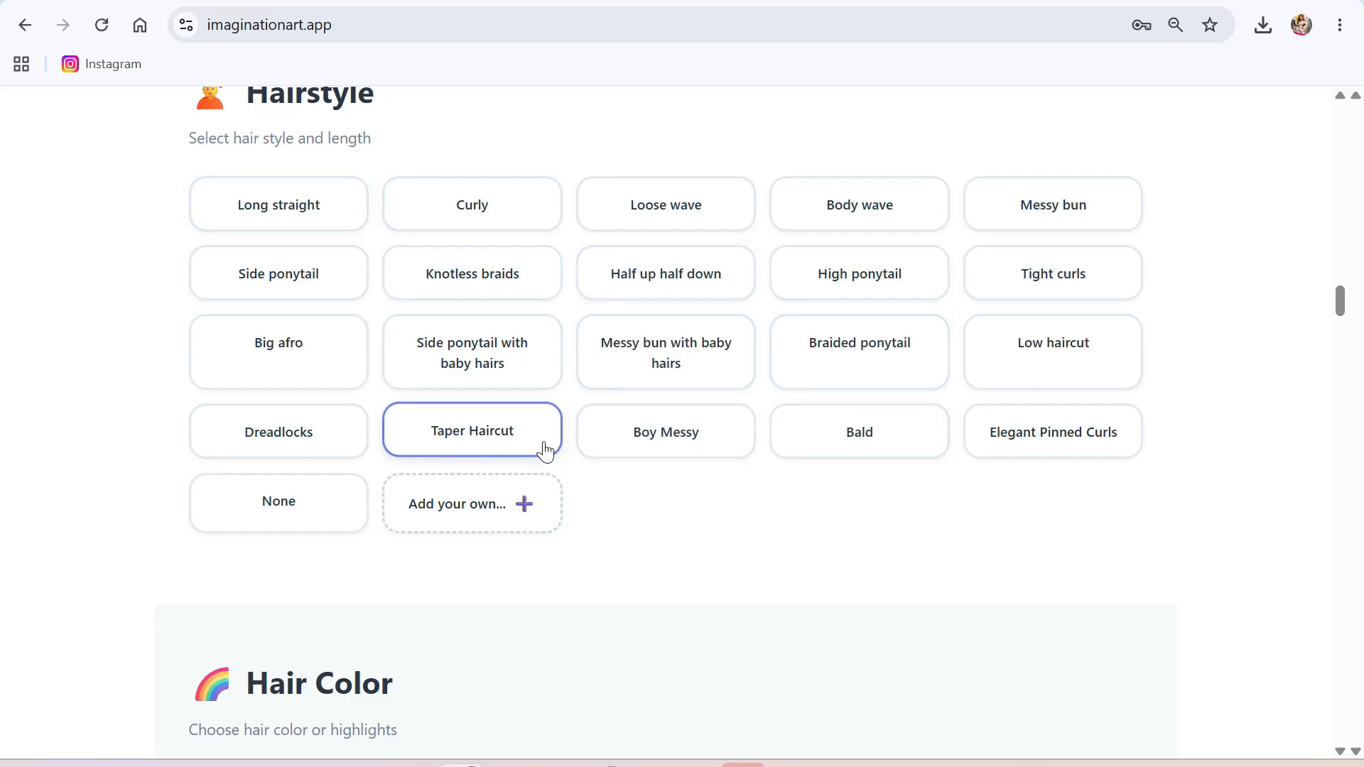
{"action": "left_click", "coordinate": [467, 440]}
- Set the character's hair color to Brown and the eye color to Blue
{"action": "scroll", "coordinate": [472, 445], "scroll_direction": "down", "scroll_amount": 6}
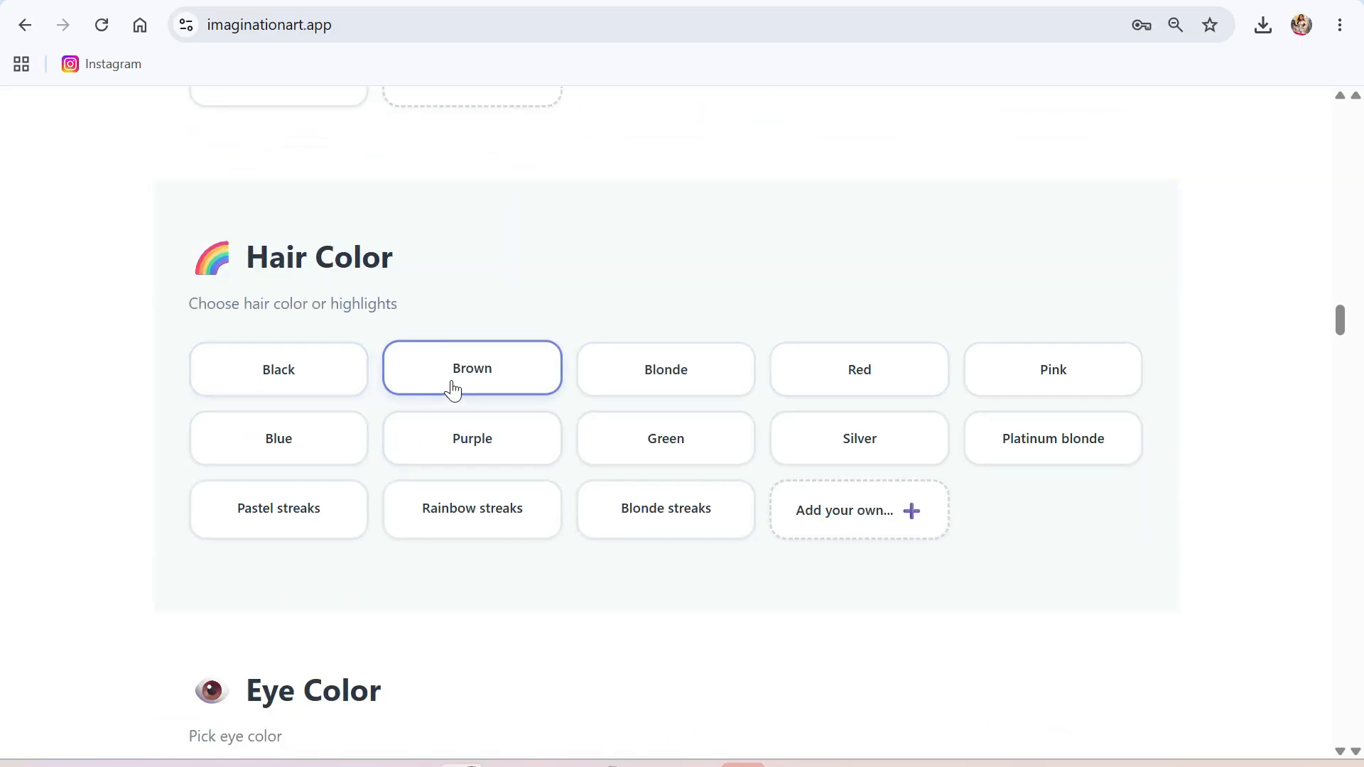
{"action": "left_click", "coordinate": [480, 372]}
{"action": "scroll", "coordinate": [346, 486], "scroll_direction": "down", "scroll_amount": 4}
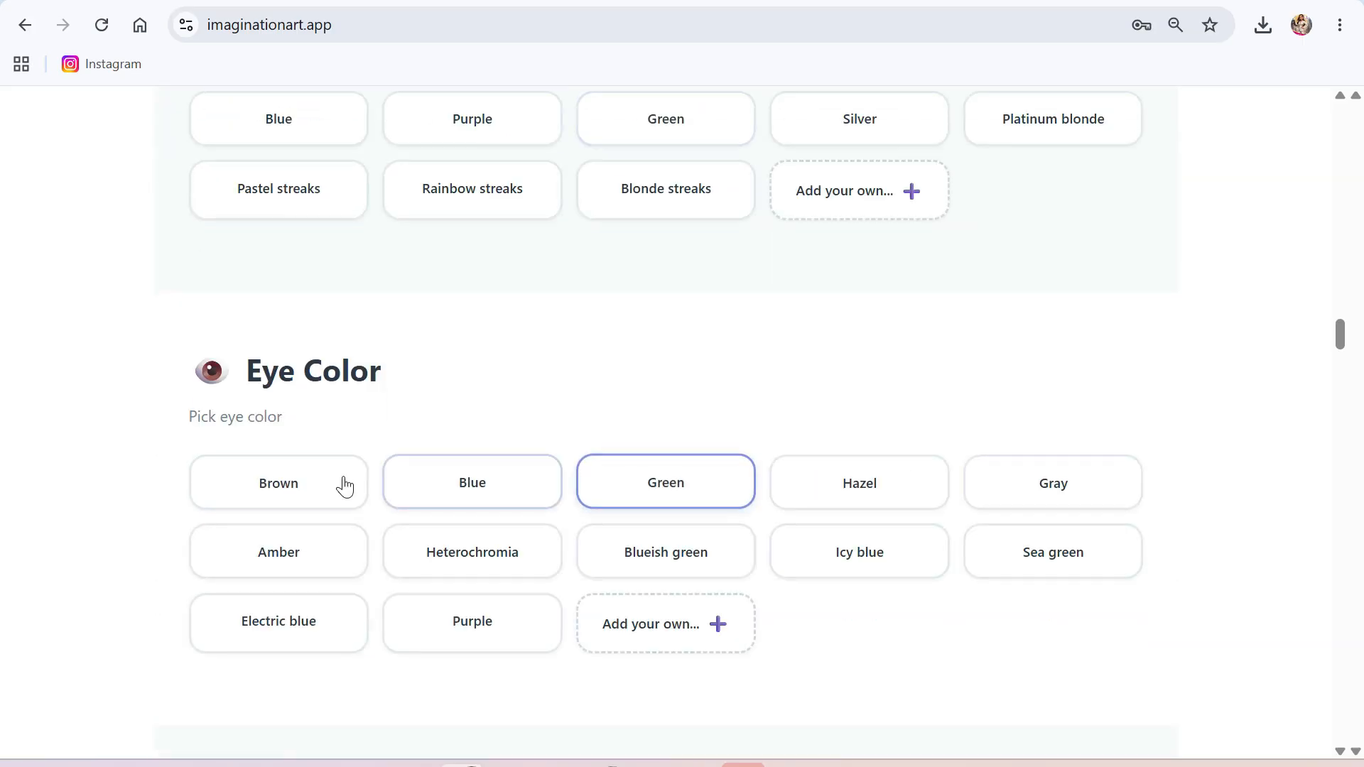
{"action": "left_click", "coordinate": [529, 489]}
- Choose the Athletic body type, skip facial features and makeup, and pick Graphic tee as the outfit
{"action": "scroll", "coordinate": [712, 476], "scroll_direction": "down", "scroll_amount": 8}
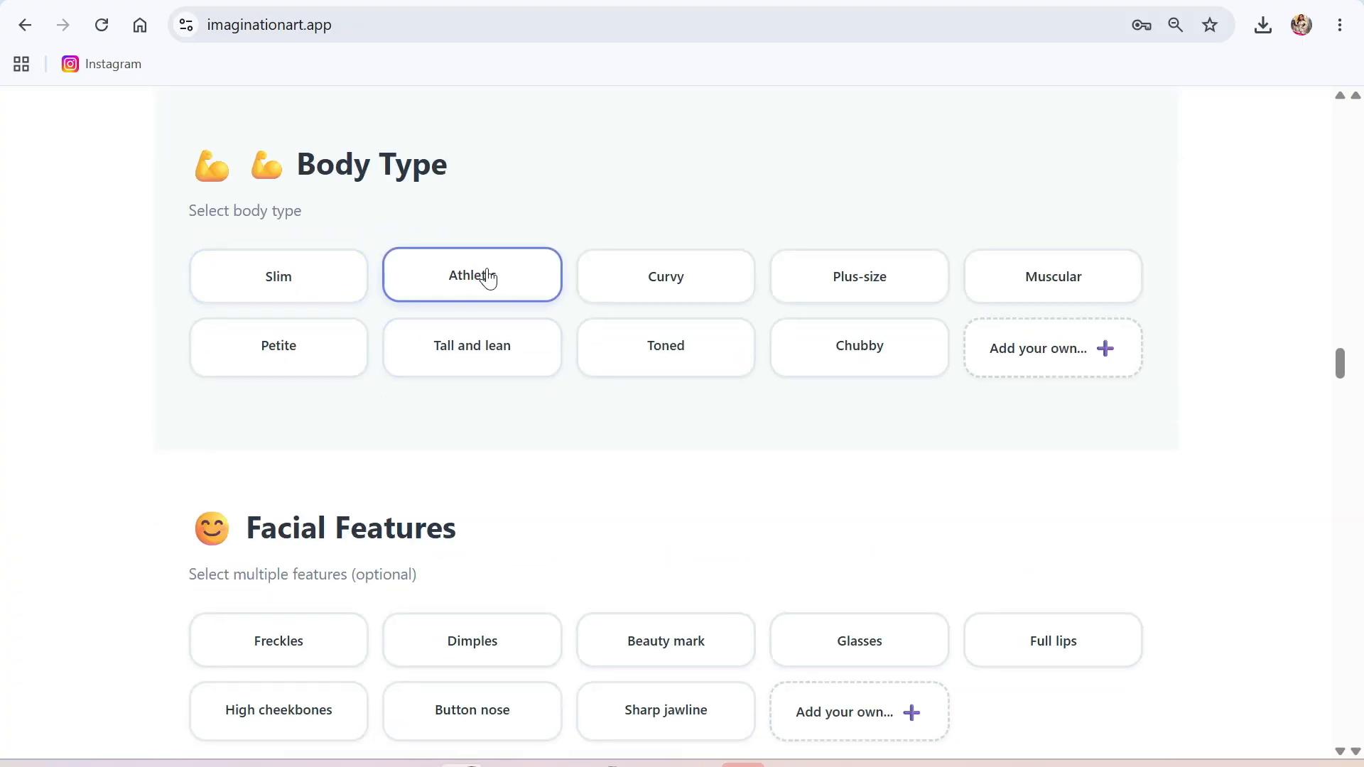
{"action": "left_click", "coordinate": [487, 277]}
{"action": "scroll", "coordinate": [713, 475], "scroll_direction": "down", "scroll_amount": 6}
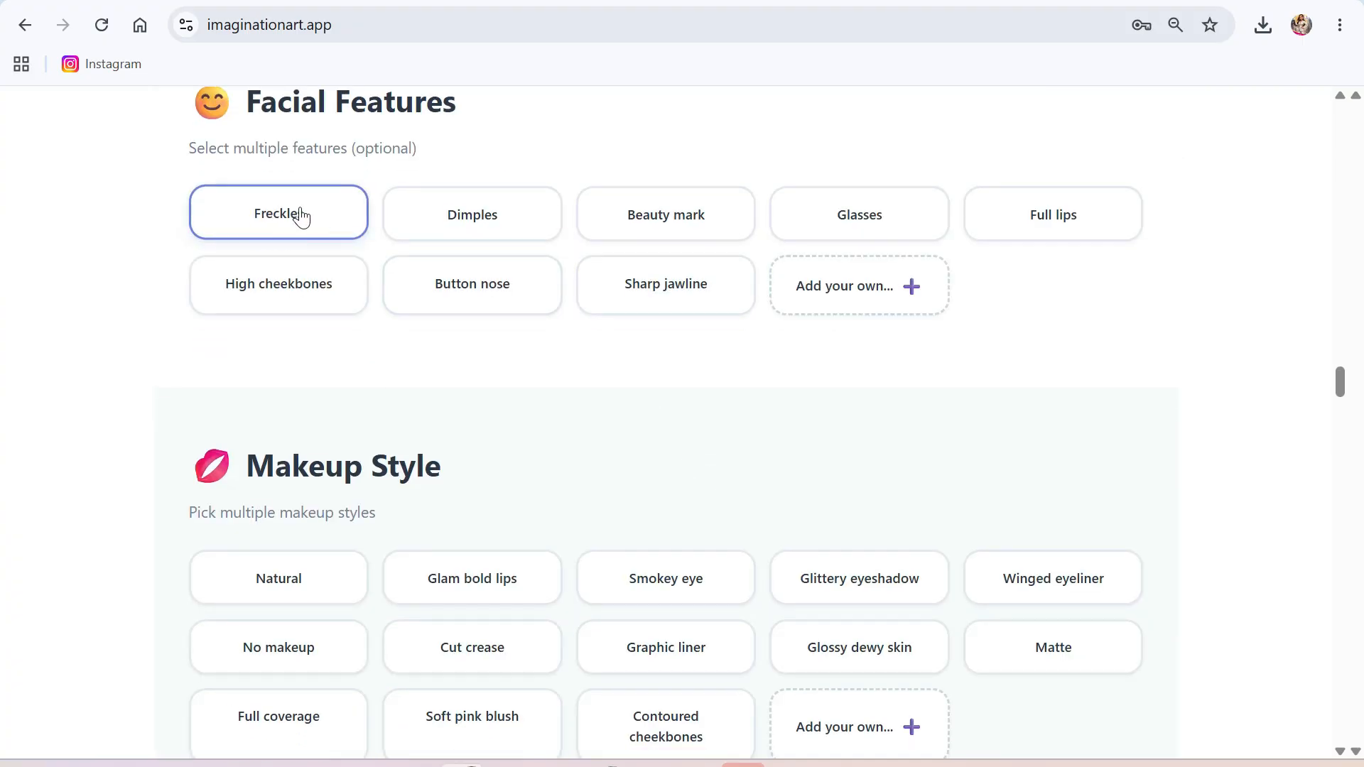
{"action": "scroll", "coordinate": [739, 506], "scroll_direction": "down", "scroll_amount": 1}
{"action": "scroll", "coordinate": [739, 506], "scroll_direction": "down", "scroll_amount": 12}
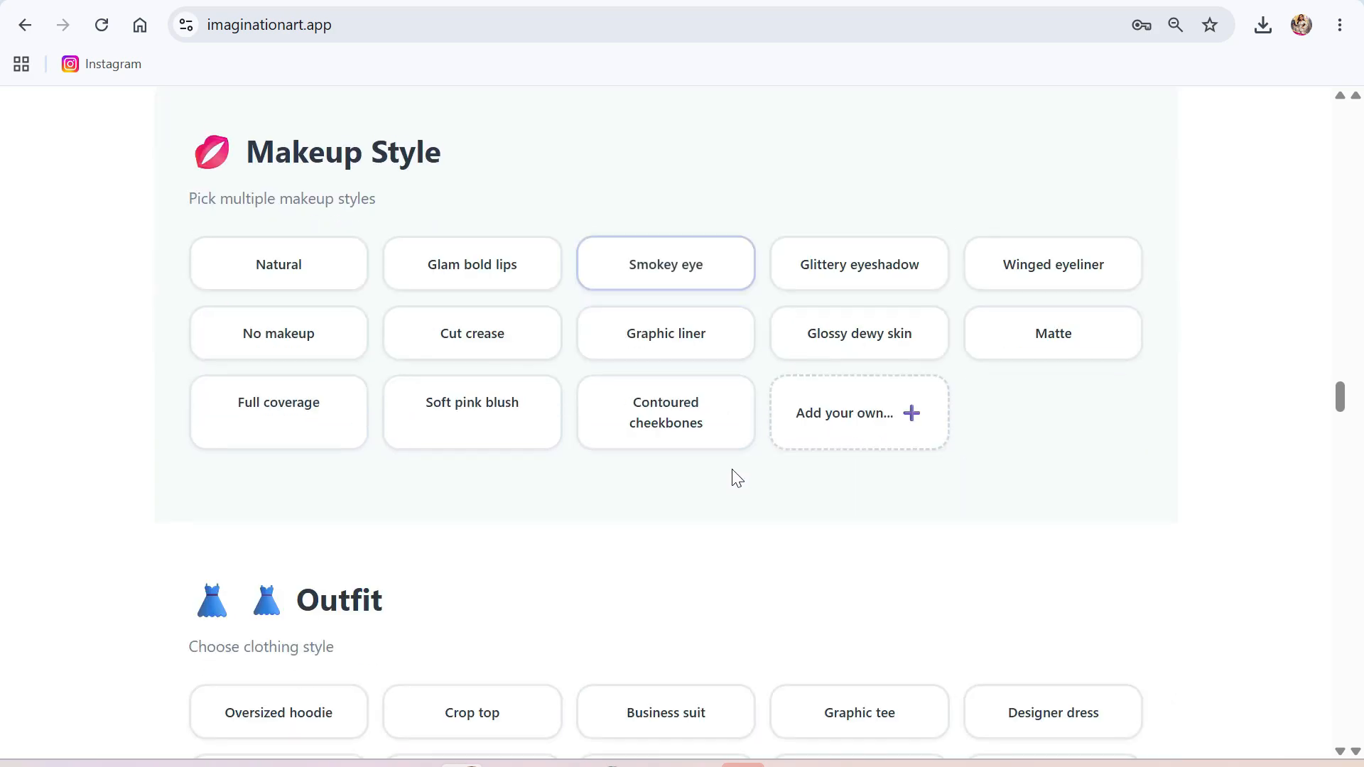
{"action": "scroll", "coordinate": [655, 419], "scroll_direction": "up", "scroll_amount": 2}
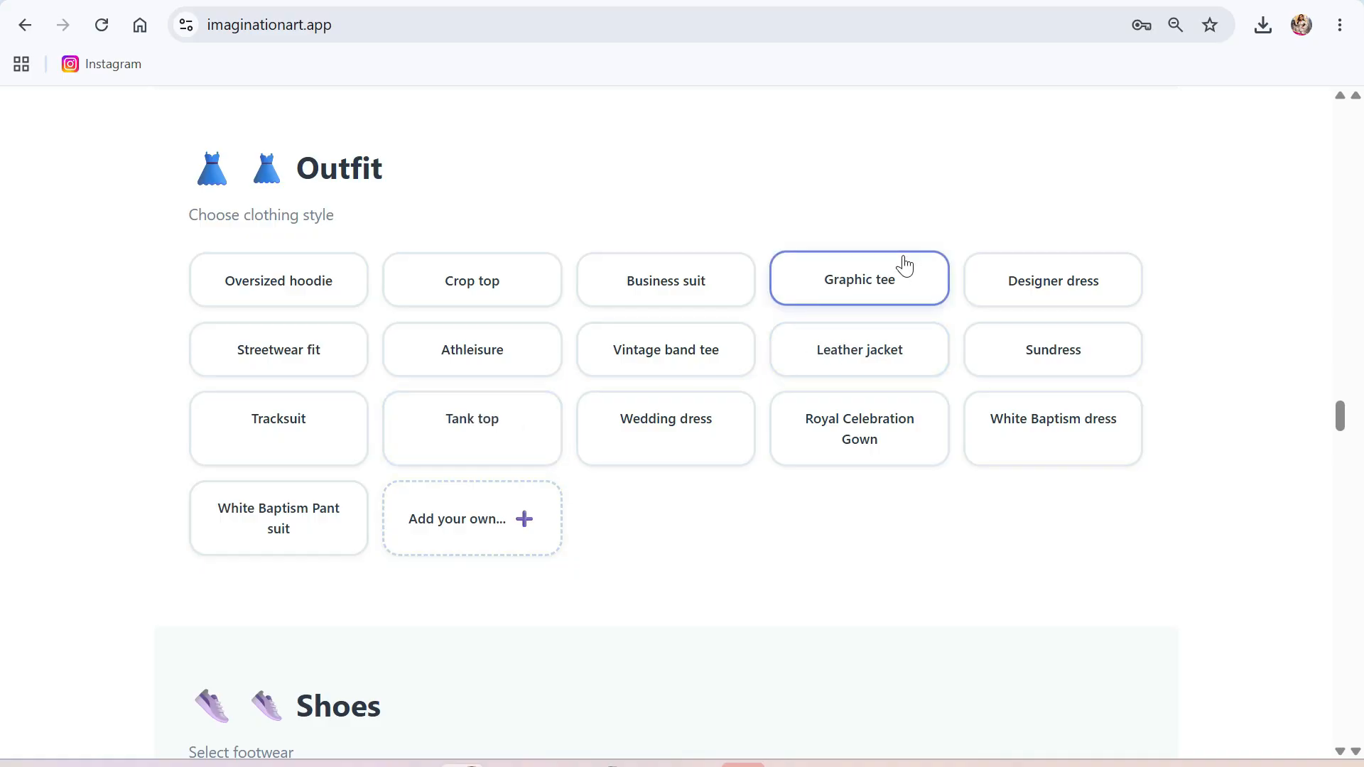
{"action": "left_click", "coordinate": [870, 280]}
- Choose Nike sneakers as the character's shoes and Happy smile as the expression
{"action": "scroll", "coordinate": [543, 510], "scroll_direction": "down", "scroll_amount": 1}
{"action": "scroll", "coordinate": [360, 523], "scroll_direction": "down", "scroll_amount": 4}
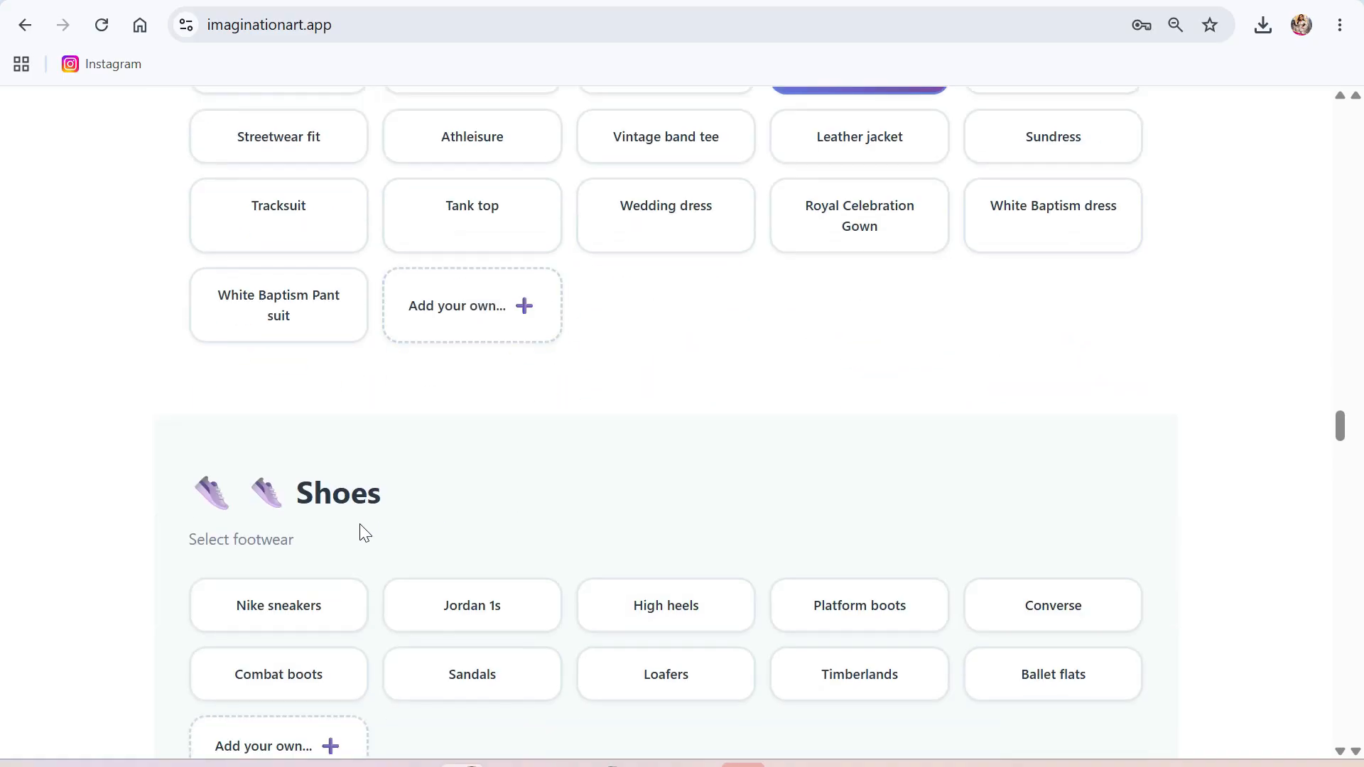
{"action": "left_click", "coordinate": [247, 514]}
{"action": "scroll", "coordinate": [648, 567], "scroll_direction": "down", "scroll_amount": 6}
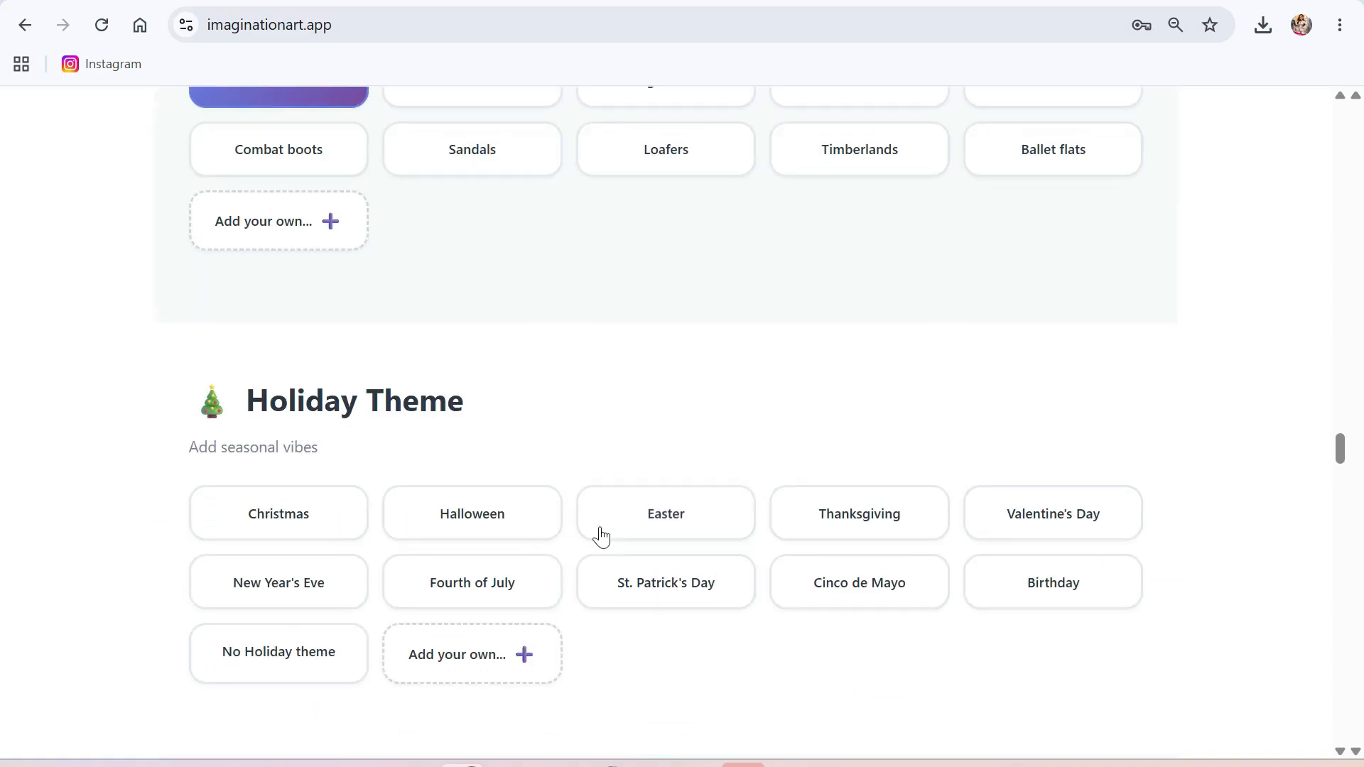
{"action": "scroll", "coordinate": [674, 610], "scroll_direction": "down", "scroll_amount": 9}
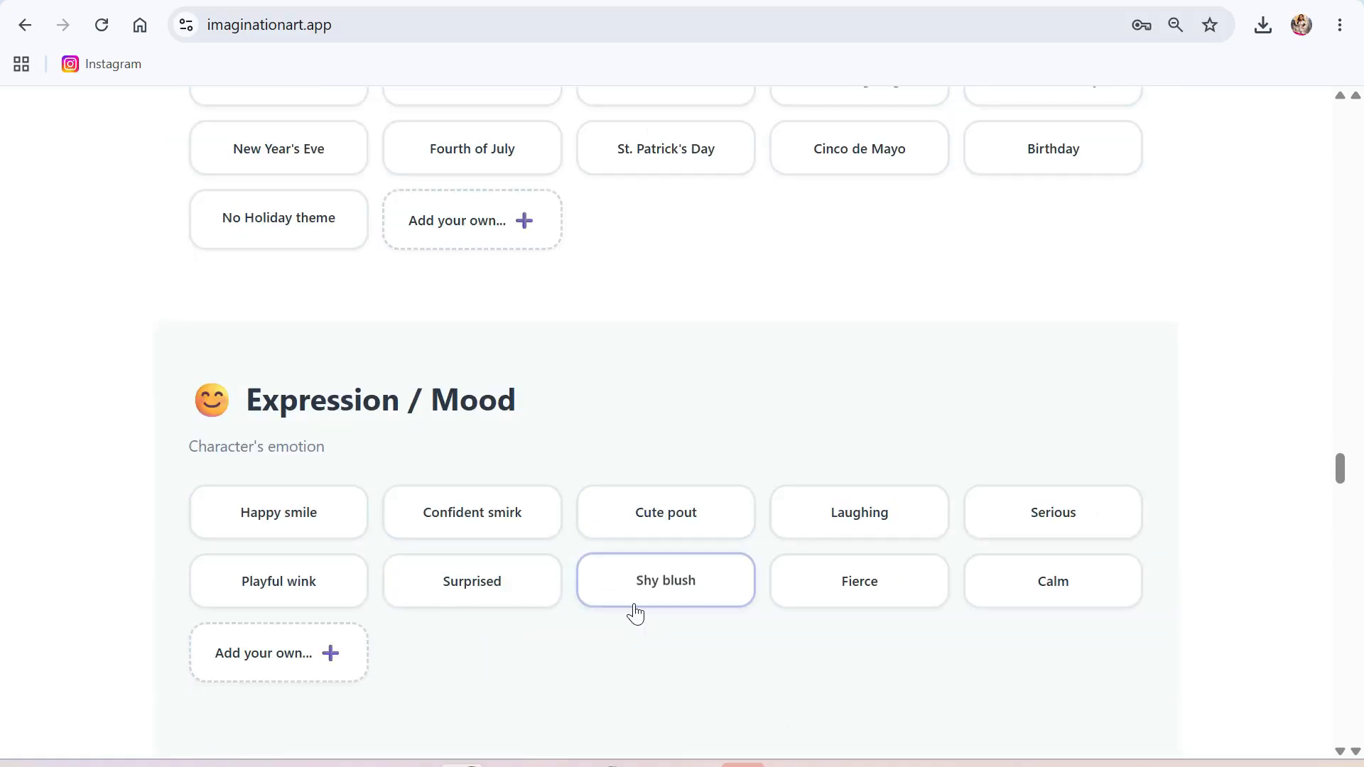
{"action": "left_click", "coordinate": [305, 294]}
- Skip the baby-only options and add a Visor from the accessories
{"action": "scroll", "coordinate": [442, 410], "scroll_direction": "down", "scroll_amount": 15}
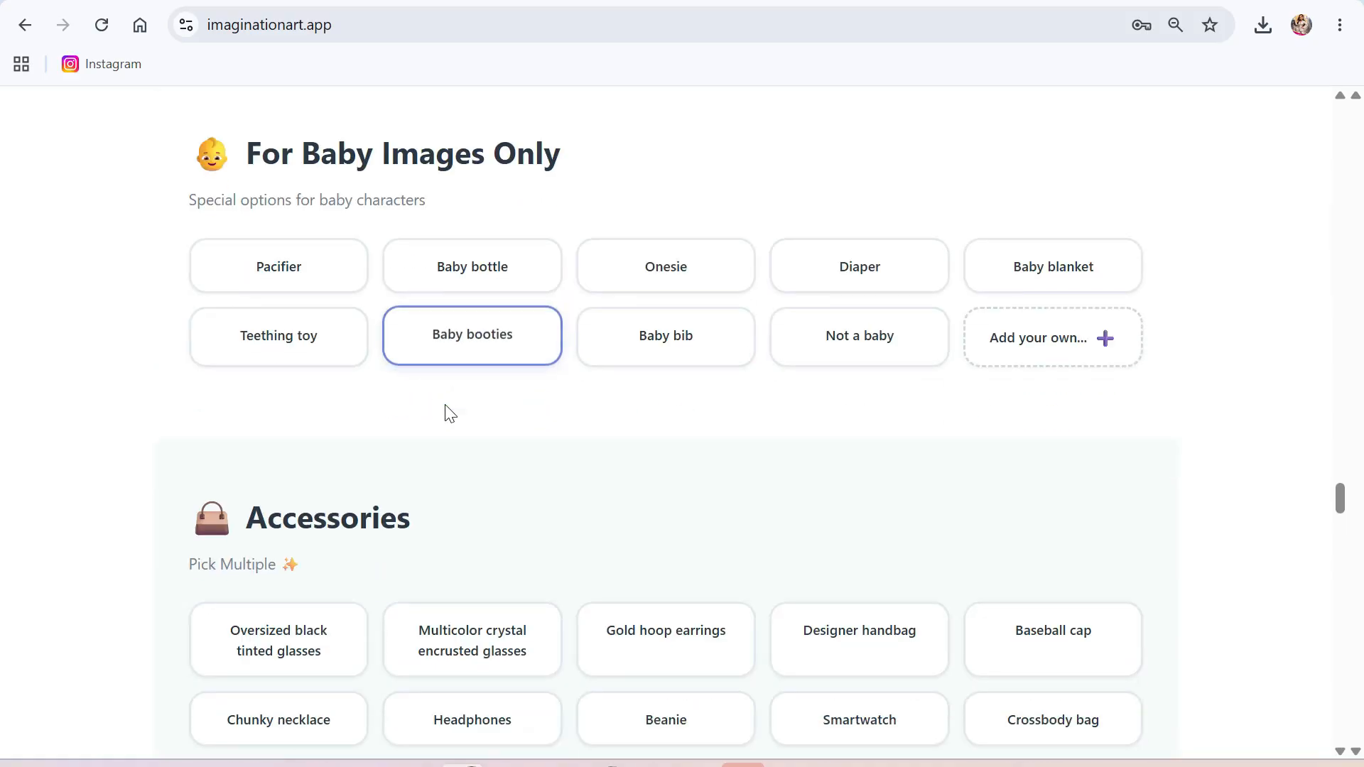
{"action": "scroll", "coordinate": [435, 426], "scroll_direction": "up", "scroll_amount": 3}
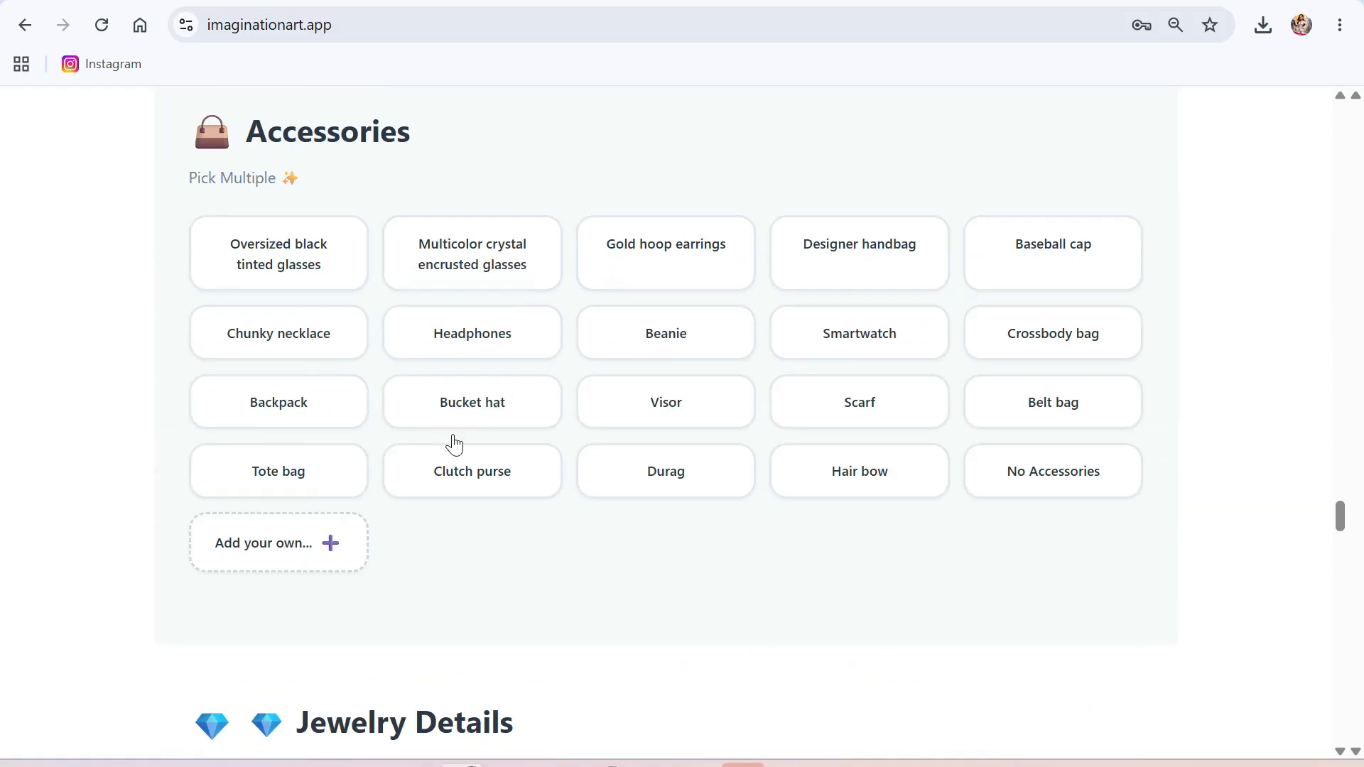
{"action": "left_click", "coordinate": [663, 407]}
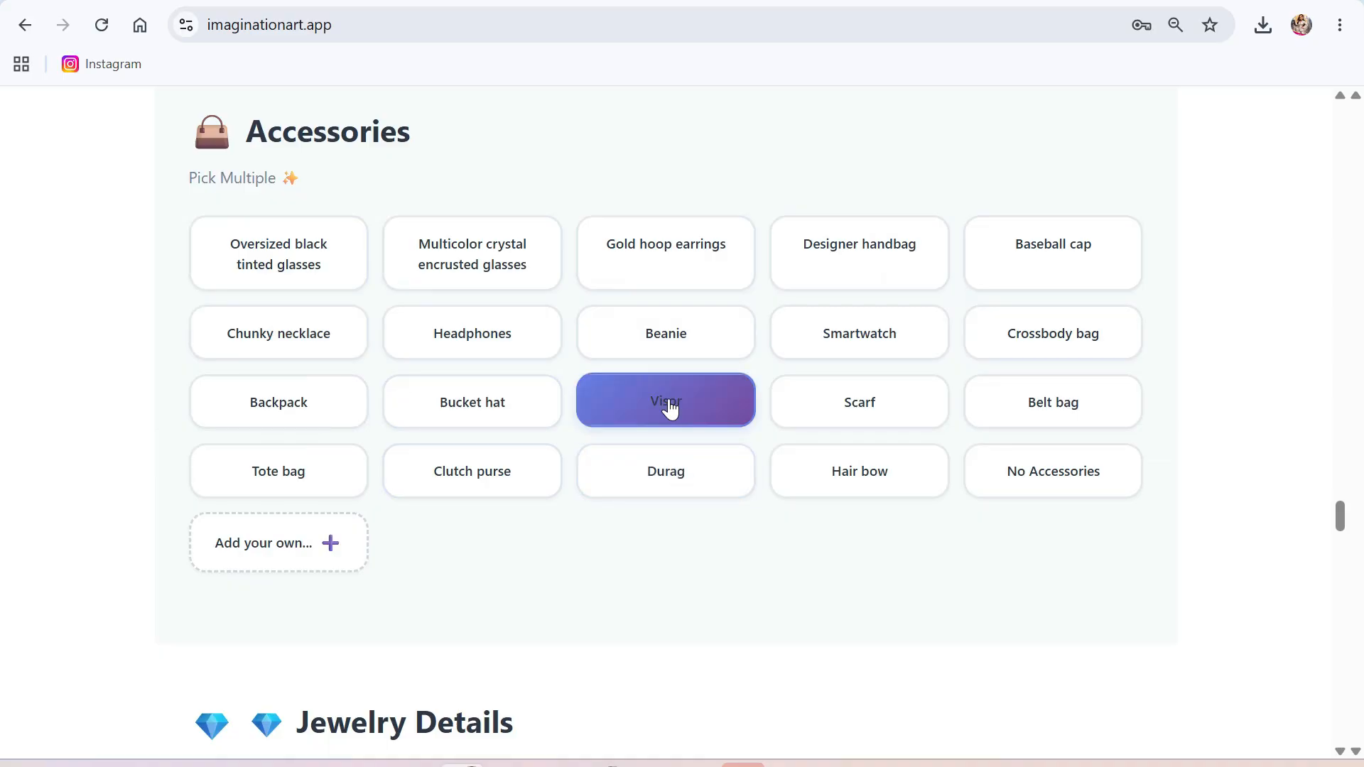
- Start a custom pose option reading "man will be standing next to his daughter that is wearing a pink dress with pink shoes"
{"action": "scroll", "coordinate": [596, 505], "scroll_direction": "down", "scroll_amount": 10}
{"action": "scroll", "coordinate": [529, 539], "scroll_direction": "down", "scroll_amount": 13}
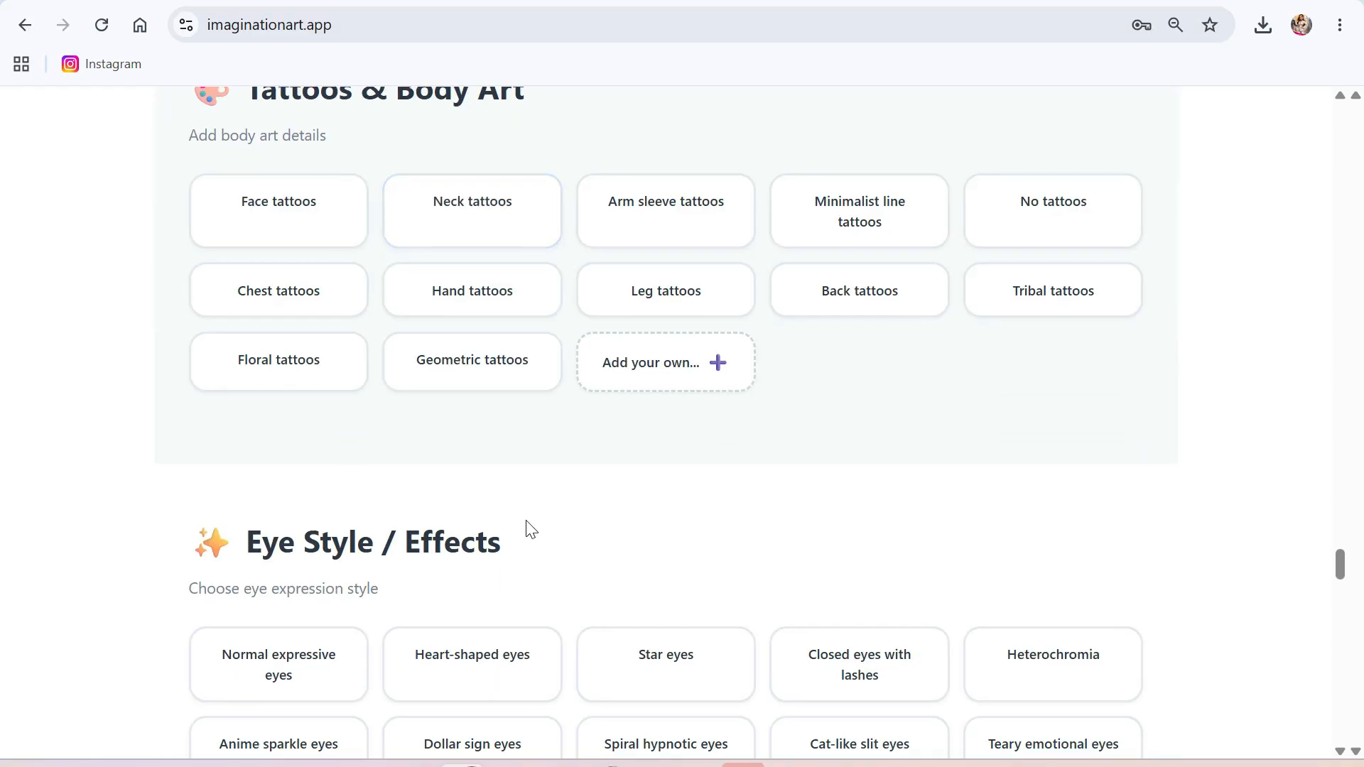
{"action": "scroll", "coordinate": [526, 527], "scroll_direction": "up", "scroll_amount": 3}
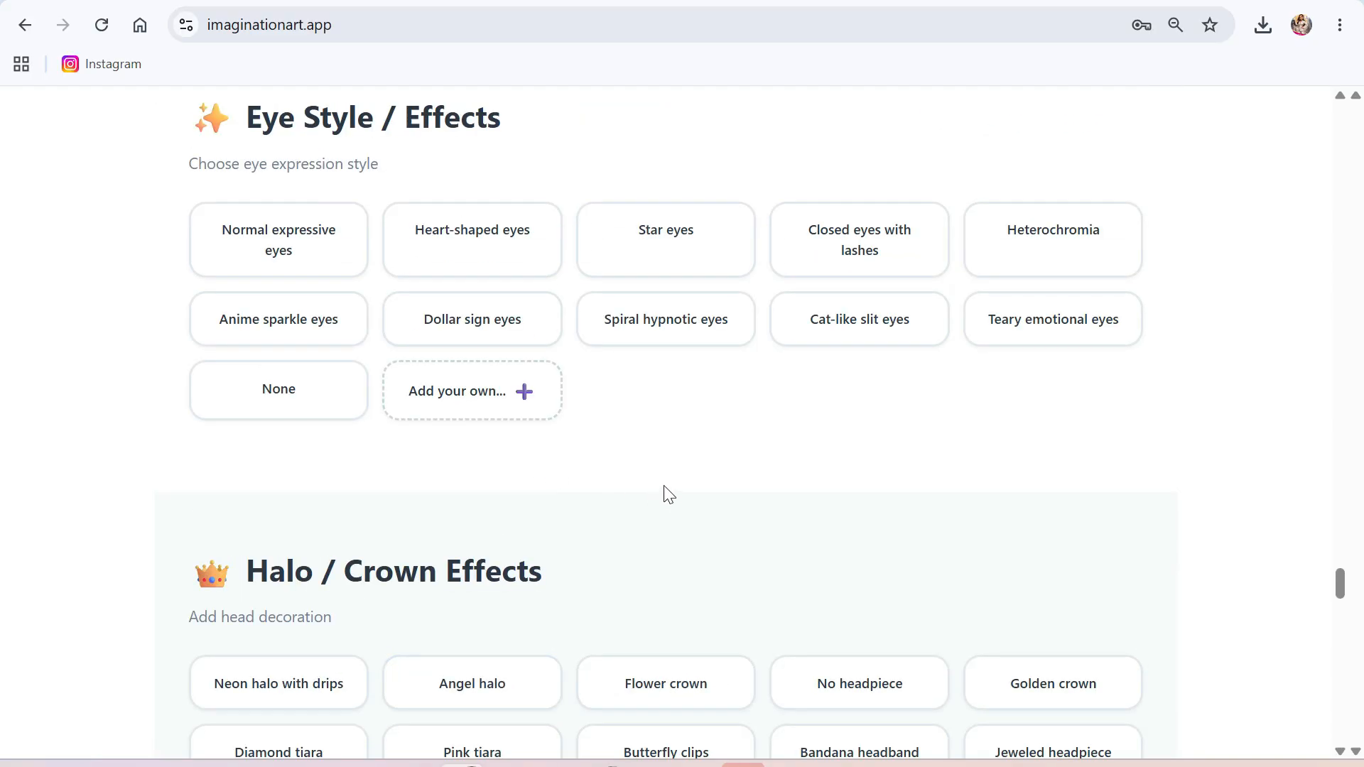
{"action": "scroll", "coordinate": [721, 501], "scroll_direction": "down", "scroll_amount": 12}
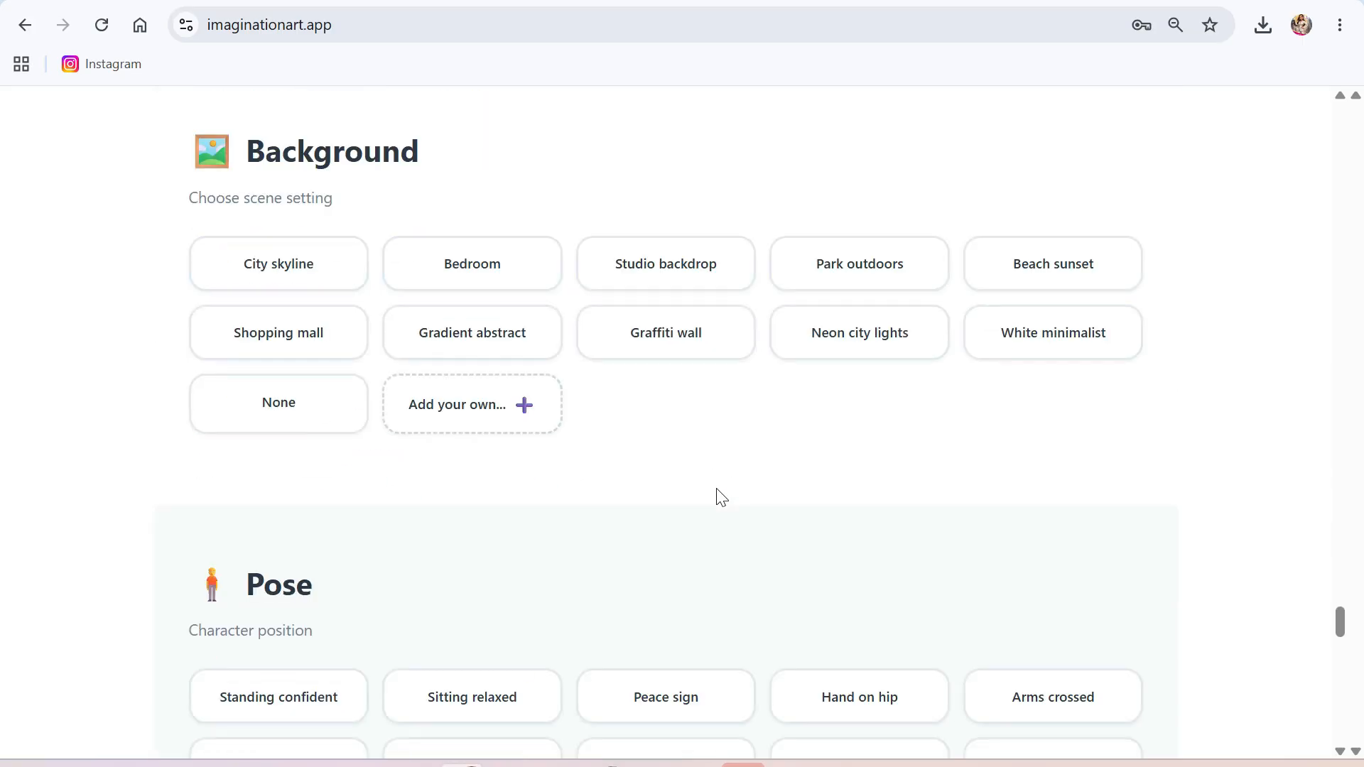
{"action": "scroll", "coordinate": [719, 497], "scroll_direction": "down", "scroll_amount": 5}
{"action": "scroll", "coordinate": [704, 460], "scroll_direction": "up", "scroll_amount": 5}
{"action": "scroll", "coordinate": [611, 483], "scroll_direction": "down", "scroll_amount": 5}
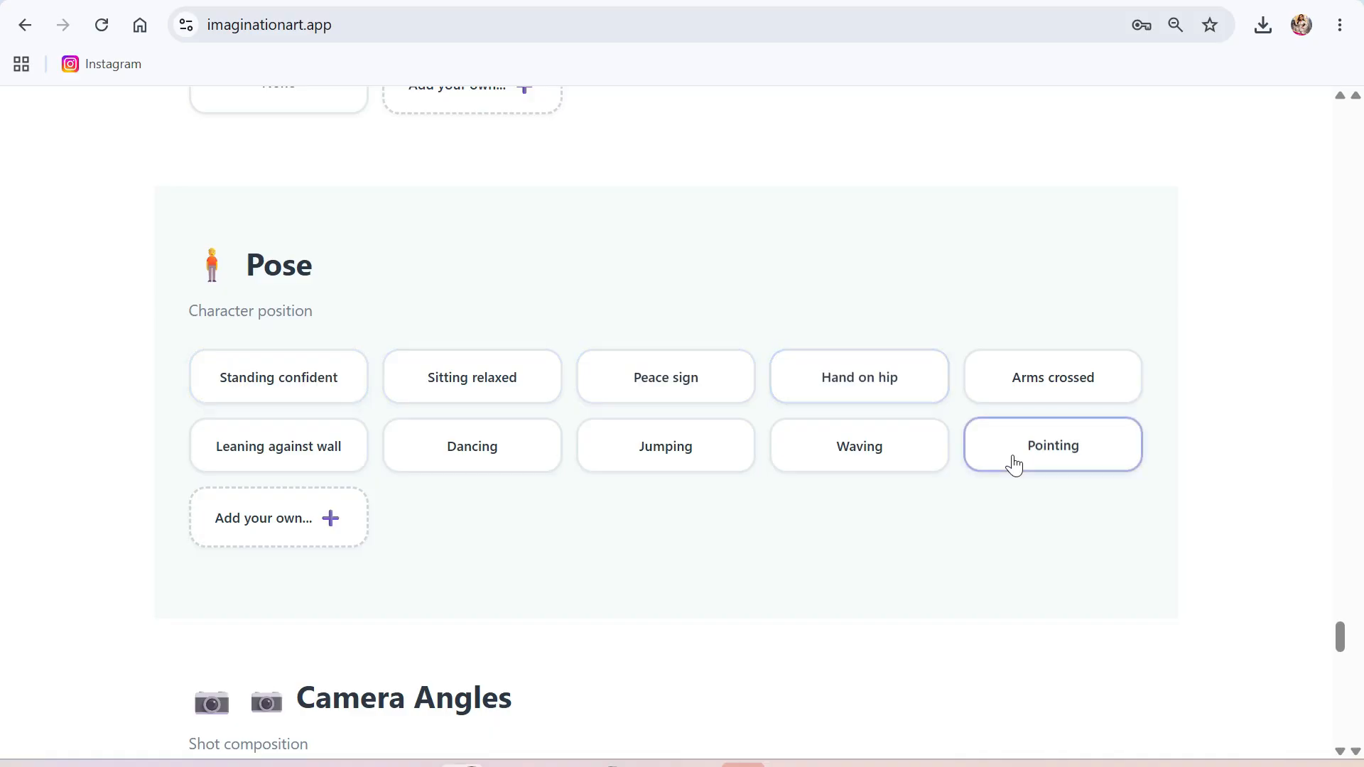
{"action": "left_click", "coordinate": [275, 526]}
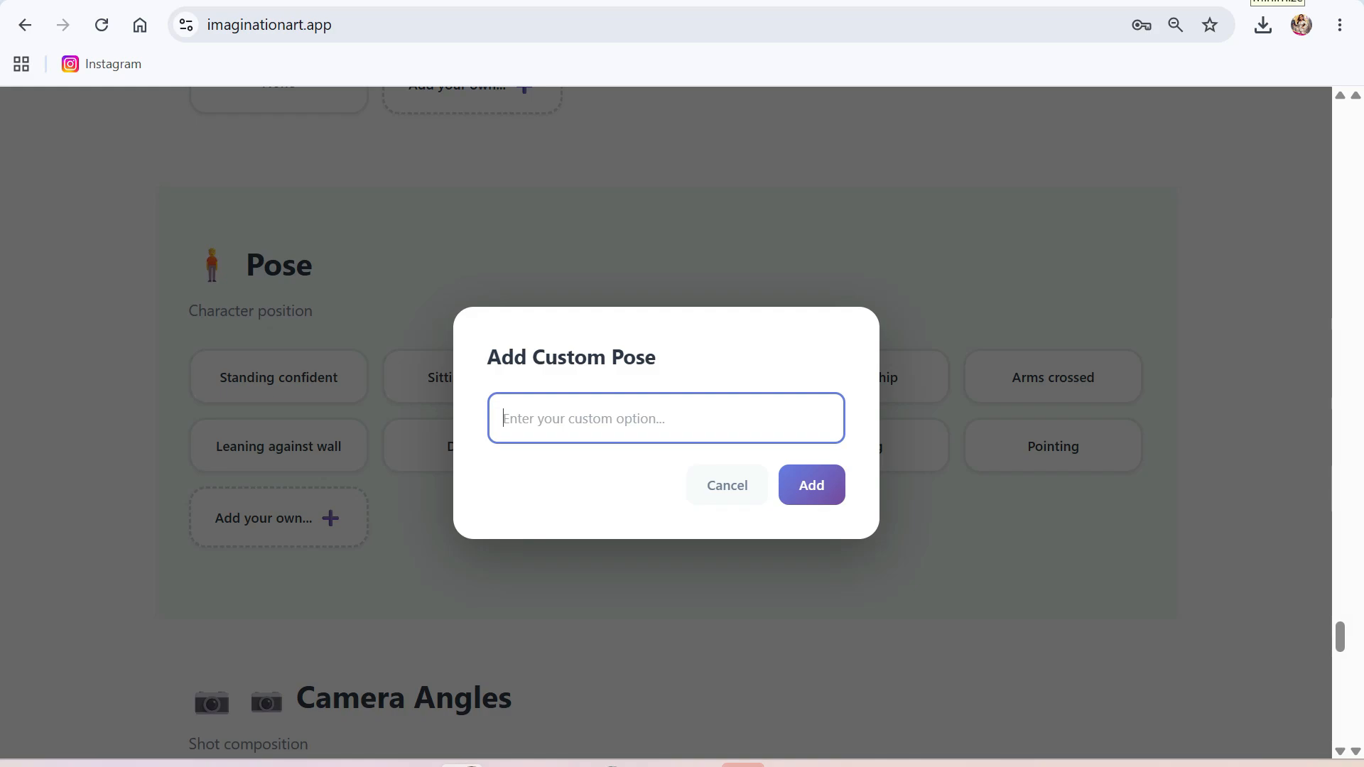
{"action": "type", "text": "man will be"}
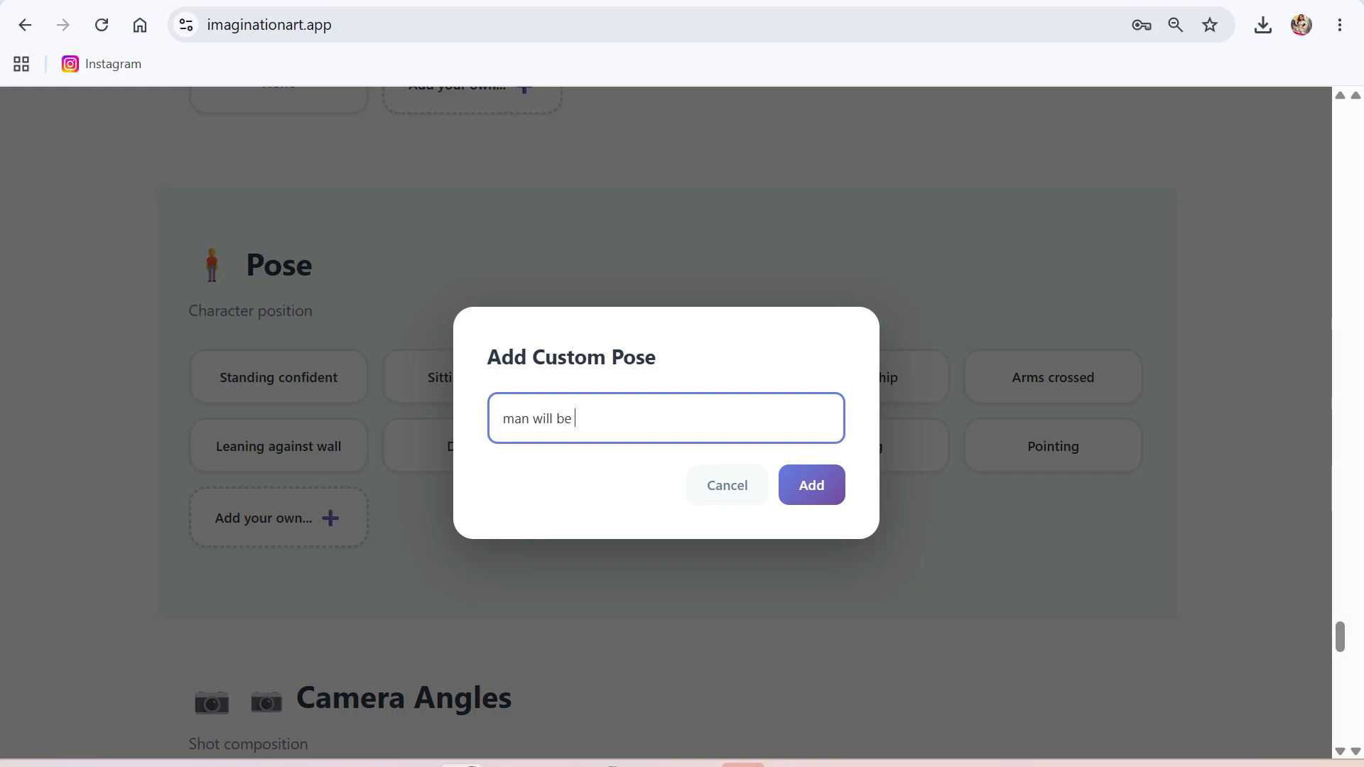
{"action": "type", "text": " standing next to his daqughter"}
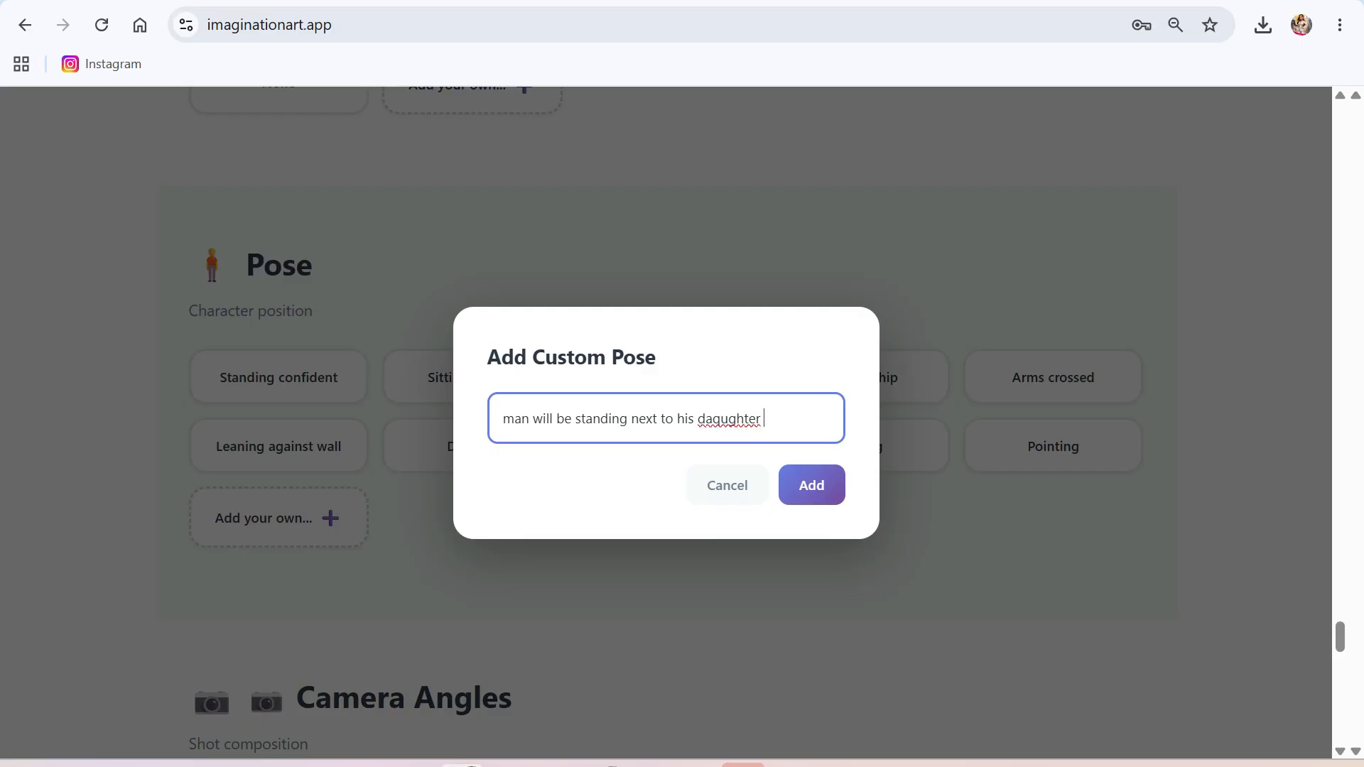
{"action": "key", "text": "BackSpace"}
{"action": "type", "text": "ing a"}
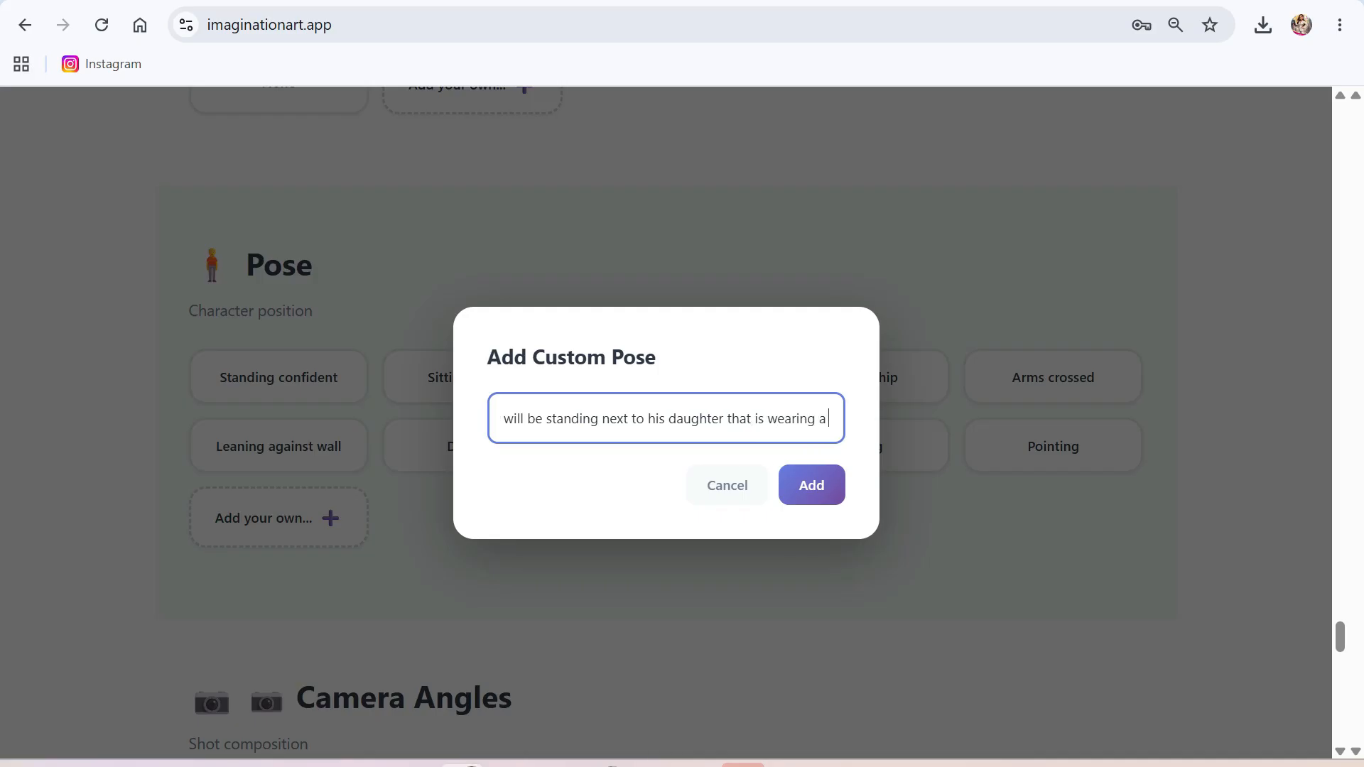
{"action": "type", "text": " pink"}
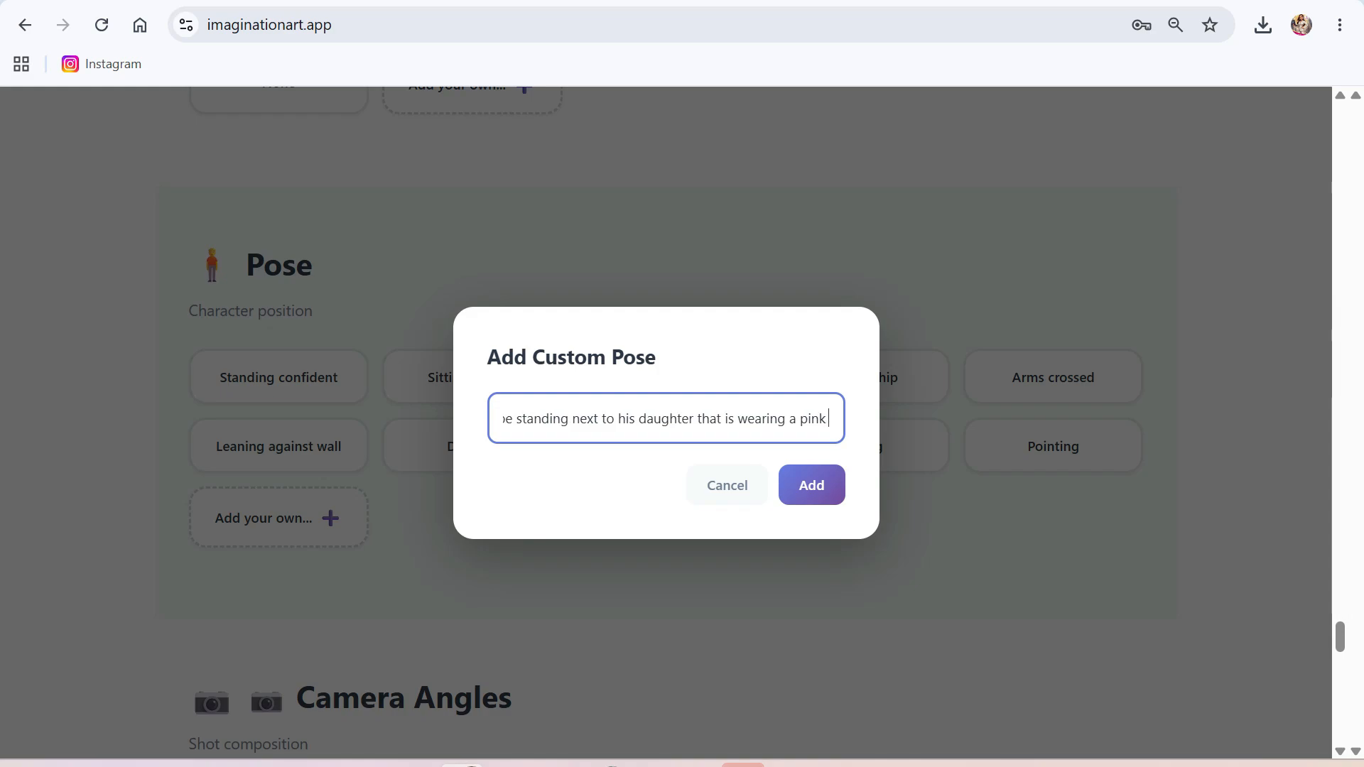
{"action": "type", "text": " dress w"}
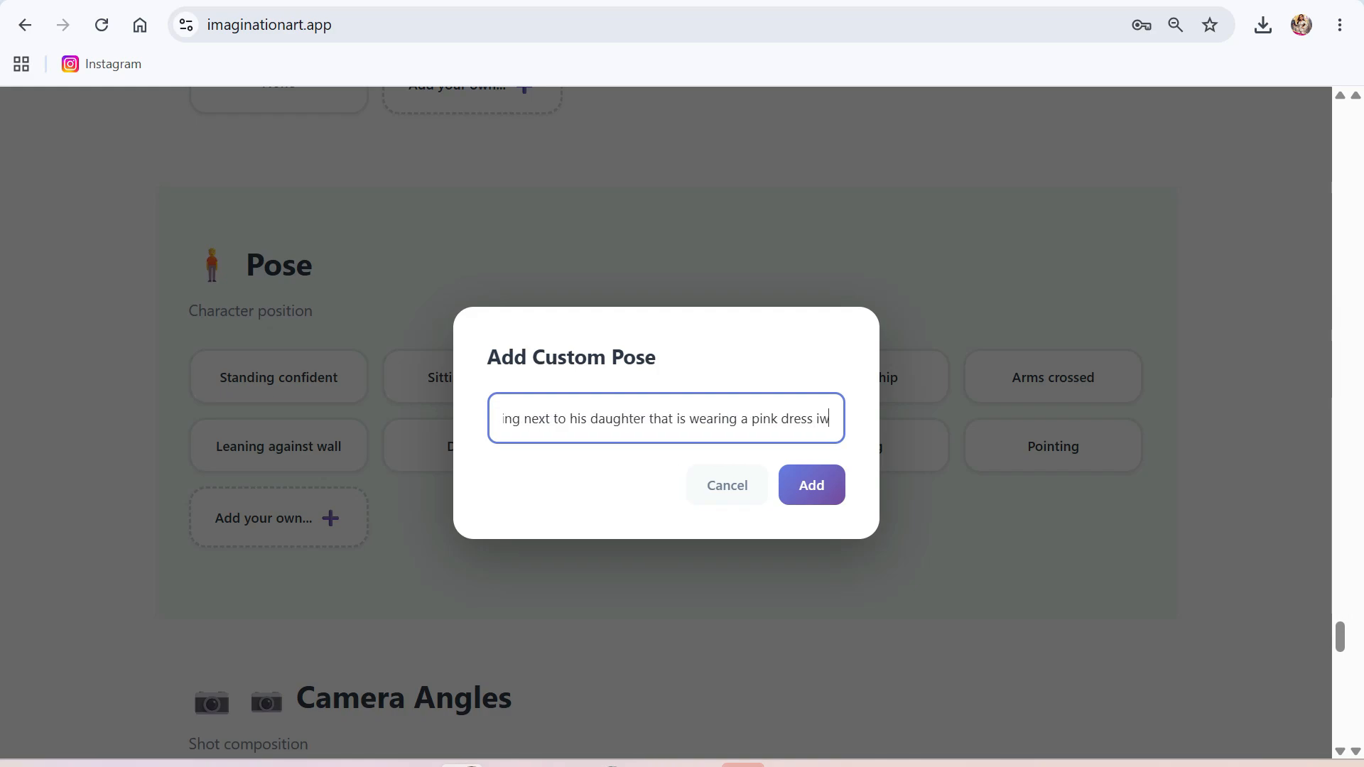
{"action": "type", "text": "ith "}
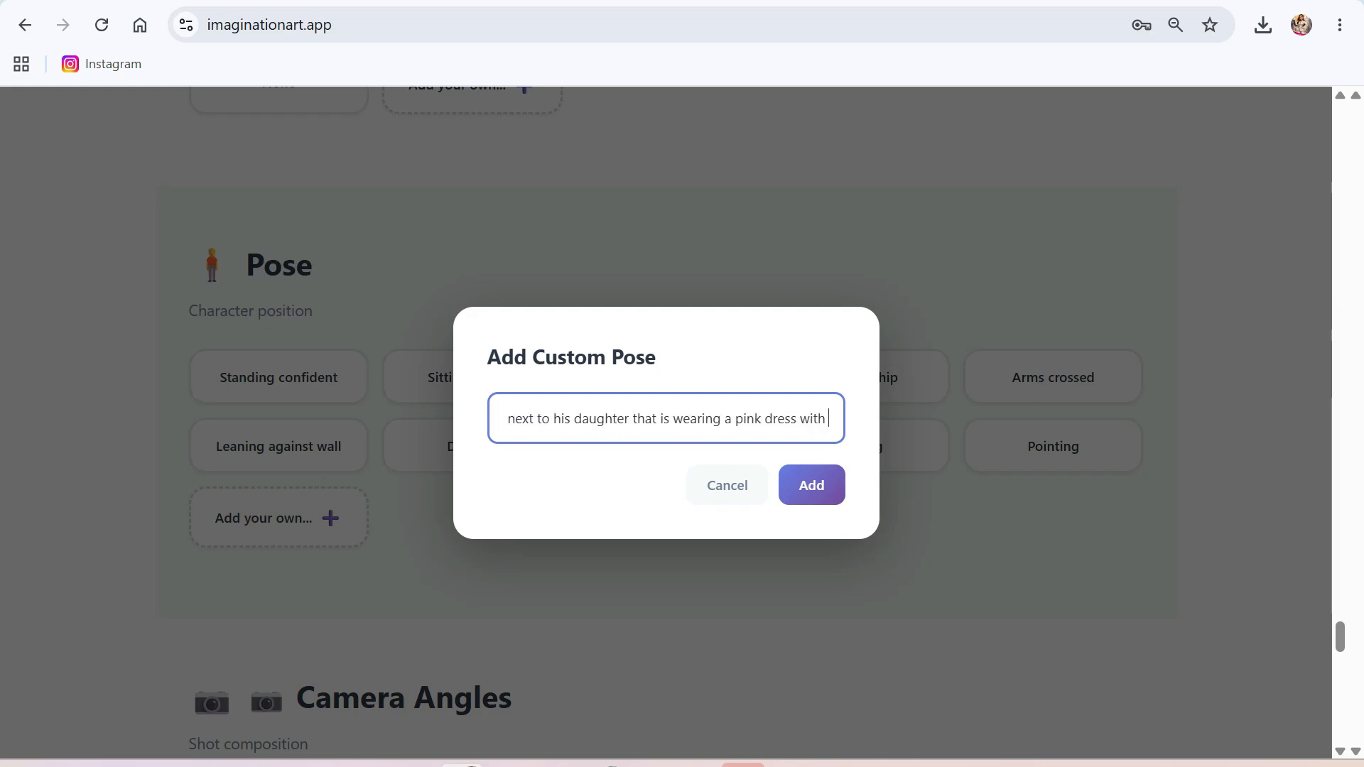
{"action": "type", "text": "pink shoese"}
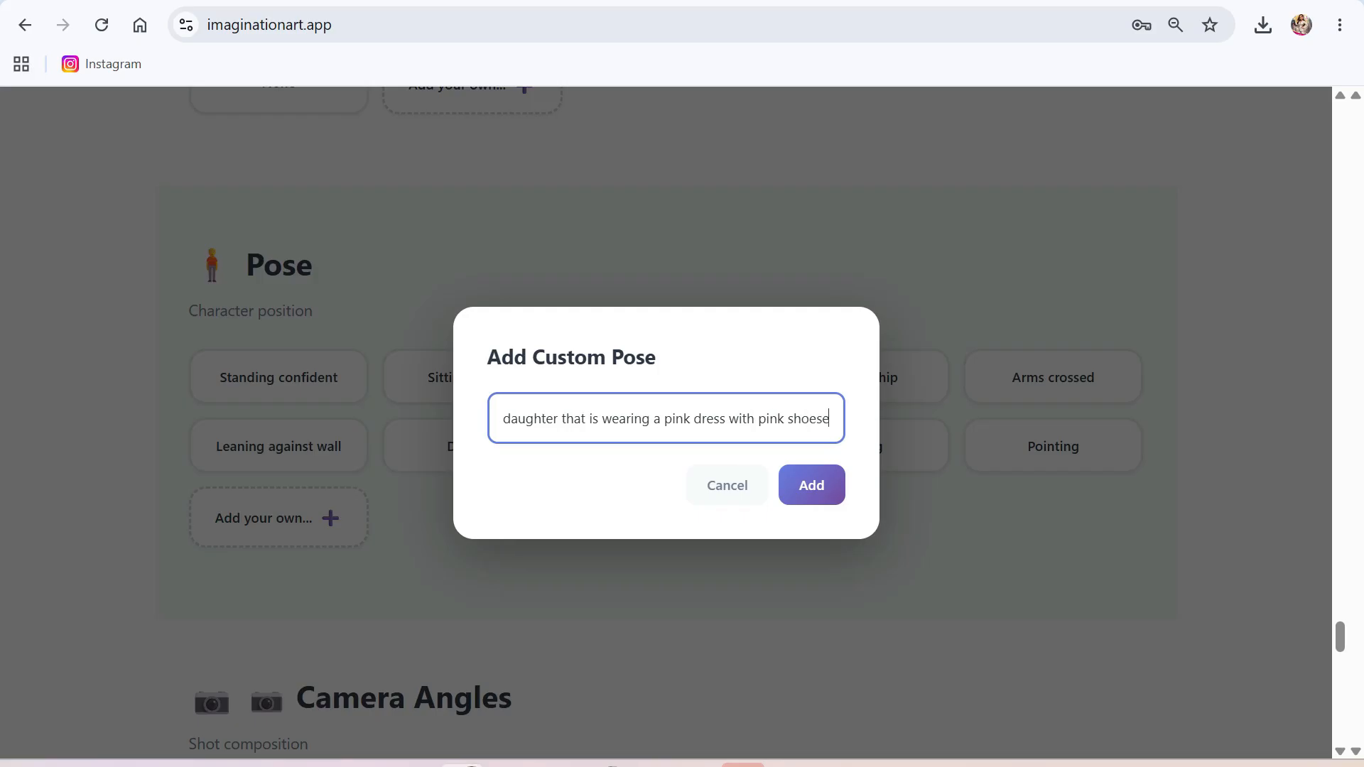
{"action": "key", "text": "BackSpace"}
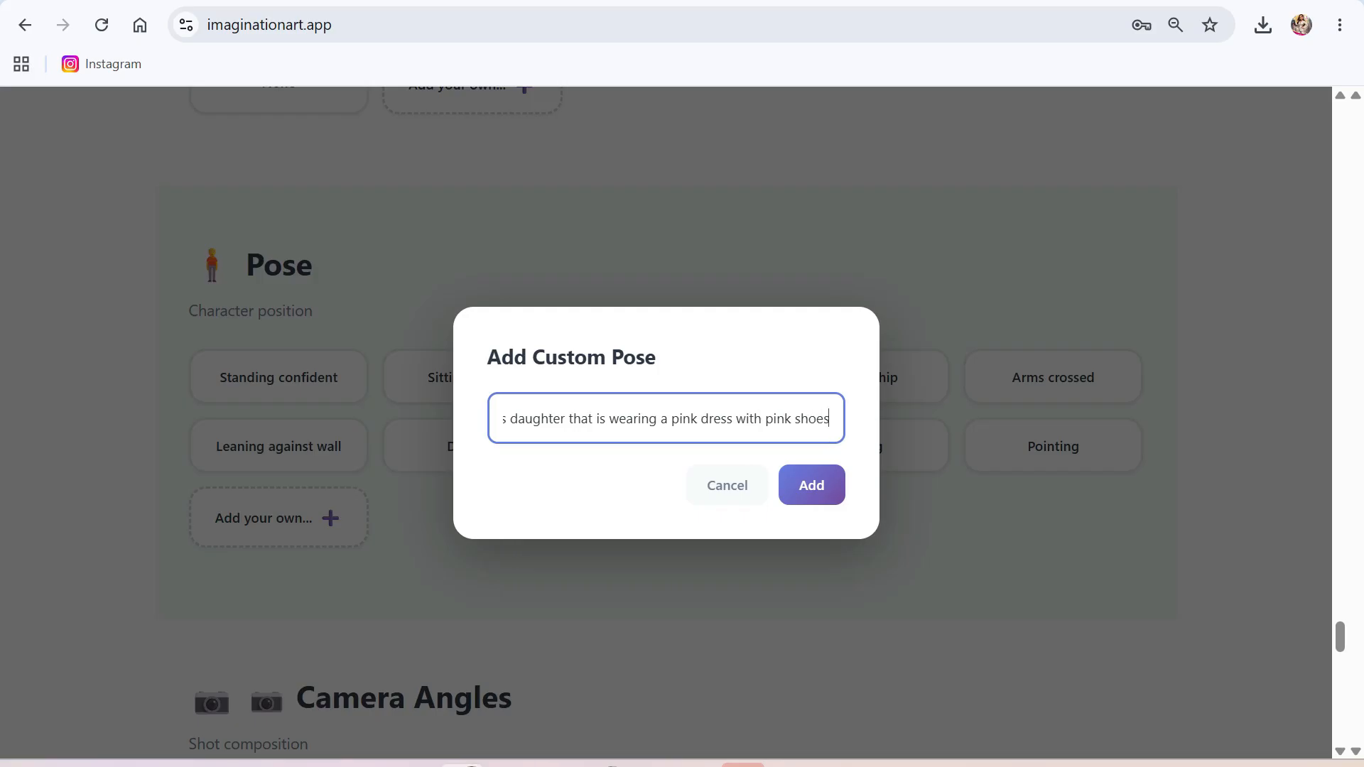
- Complete the custom pose with ", sHE HAS A ponytail with brown hair, blue eyes, and both are looking at each other" and add it
{"action": "type", "text": ", s"}
{"action": "key", "text": "Caps_Lock"}
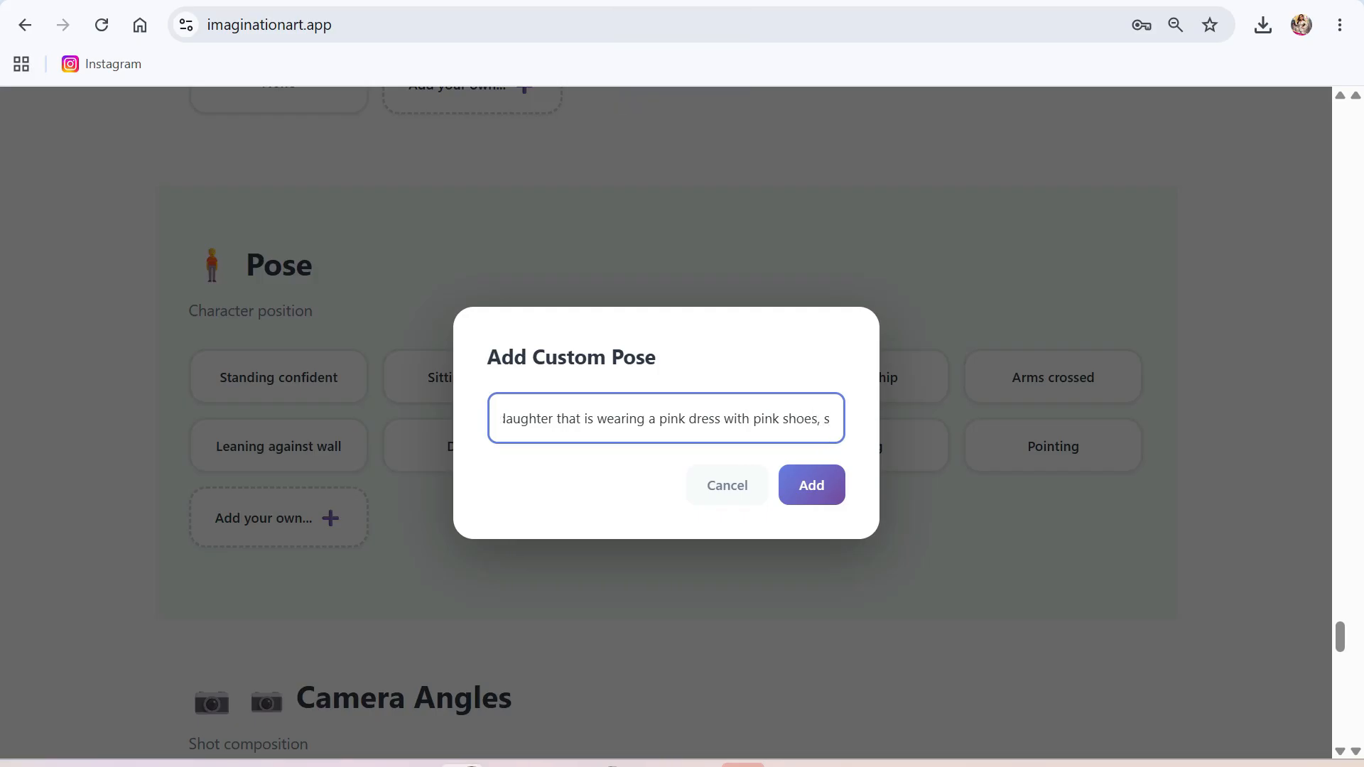
{"action": "type", "text": "HE HAS A"}
{"action": "key", "text": "Caps_Lock"}
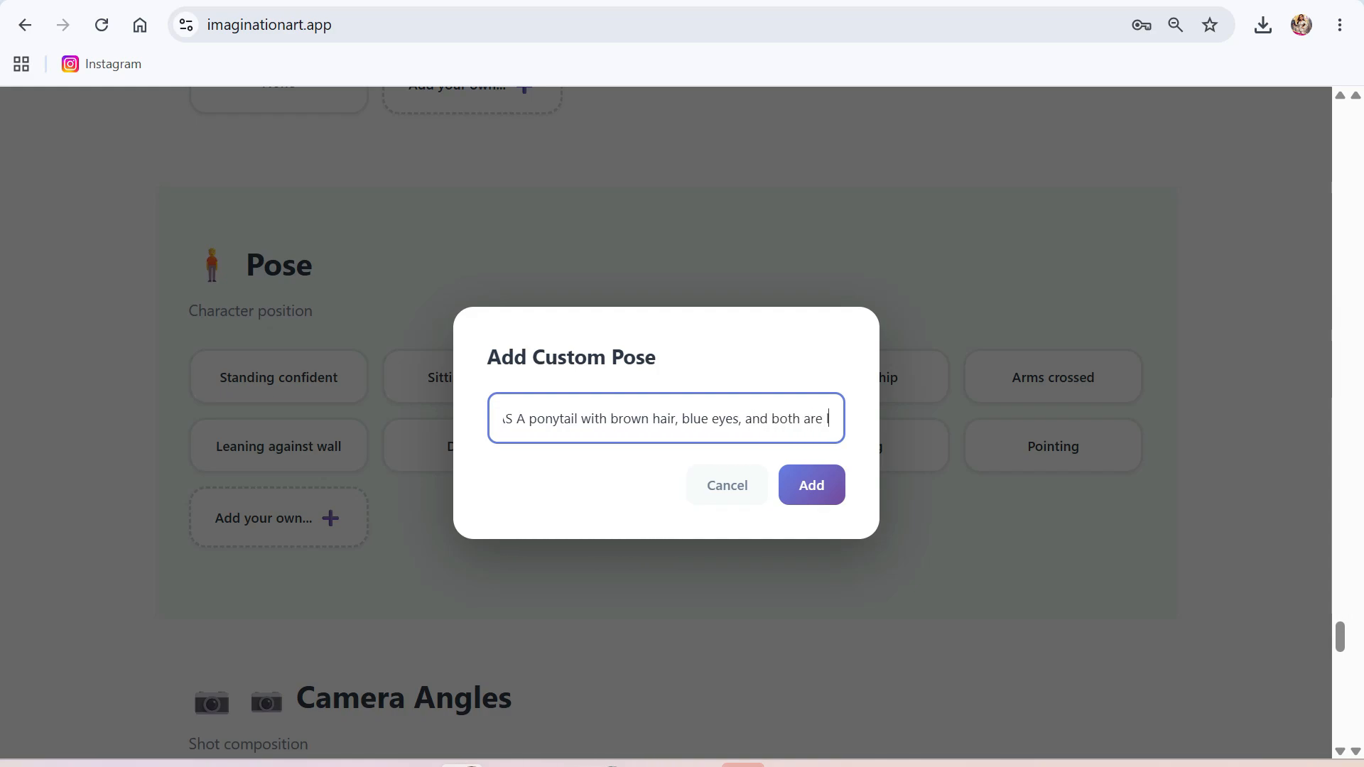
{"action": "type", "text": "eacg other"}
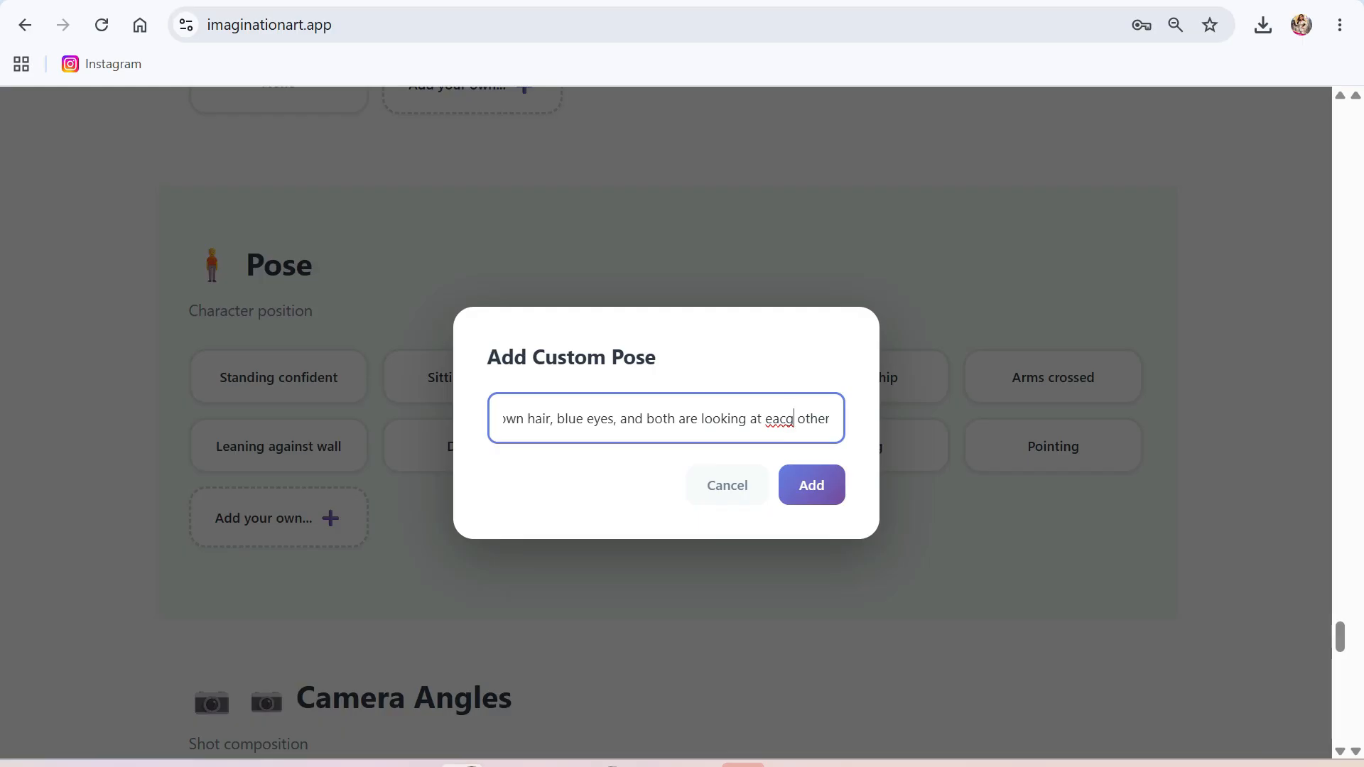
{"action": "key", "text": "BackSpace"}
{"action": "type", "text": "h"}
{"action": "left_click", "coordinate": [819, 507]}
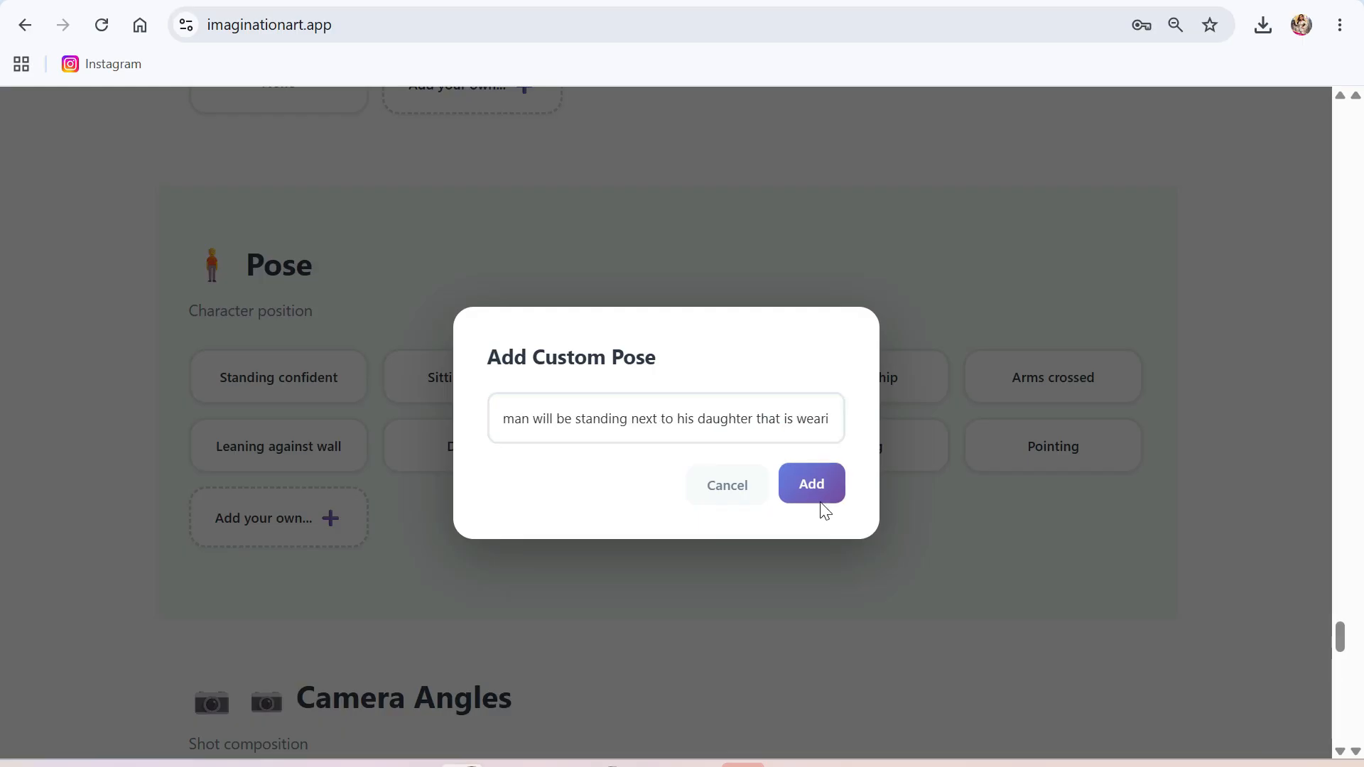
{"action": "scroll", "coordinate": [426, 603], "scroll_direction": "down", "scroll_amount": 2}
{"action": "scroll", "coordinate": [384, 567], "scroll_direction": "down", "scroll_amount": 1}
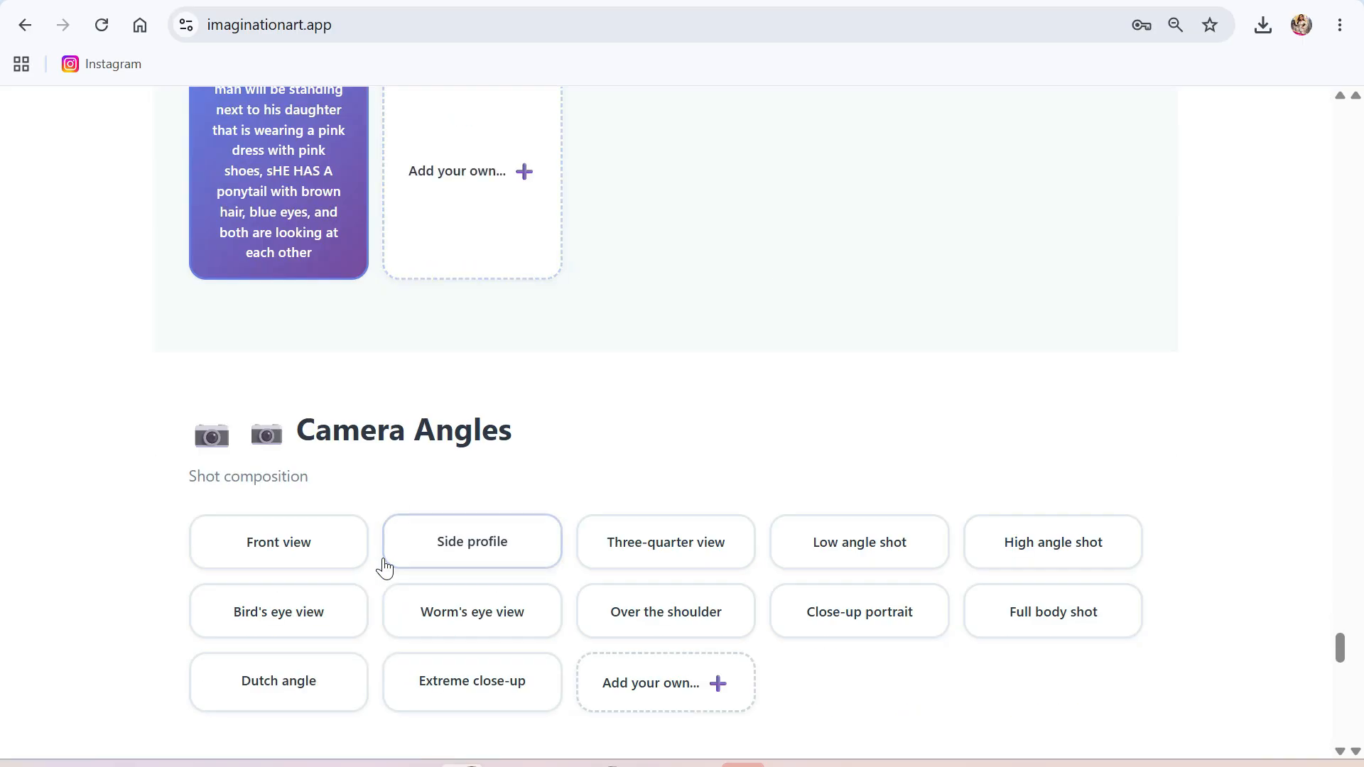
- Choose Full body shot as the camera angle and Vibrant colors as the color palette
{"action": "scroll", "coordinate": [392, 530], "scroll_direction": "down", "scroll_amount": 5}
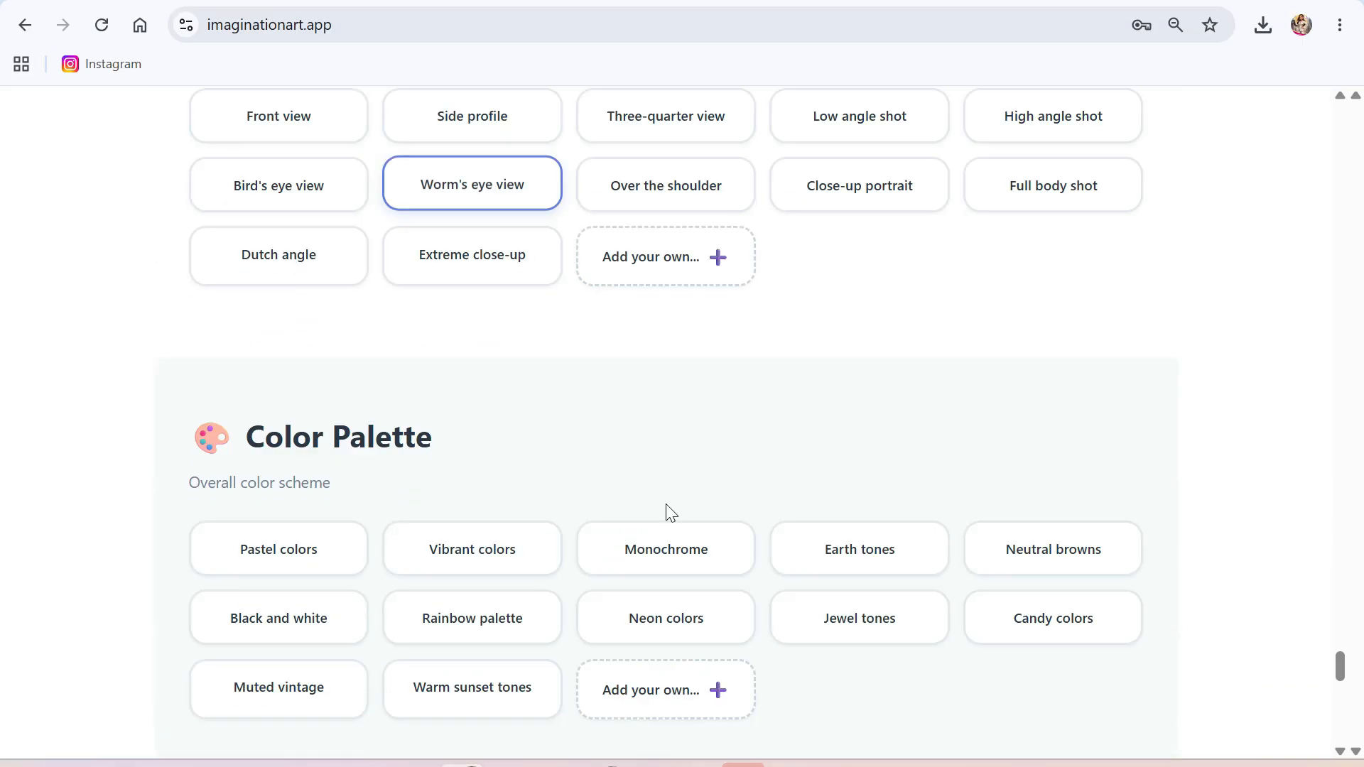
{"action": "left_click", "coordinate": [1071, 196]}
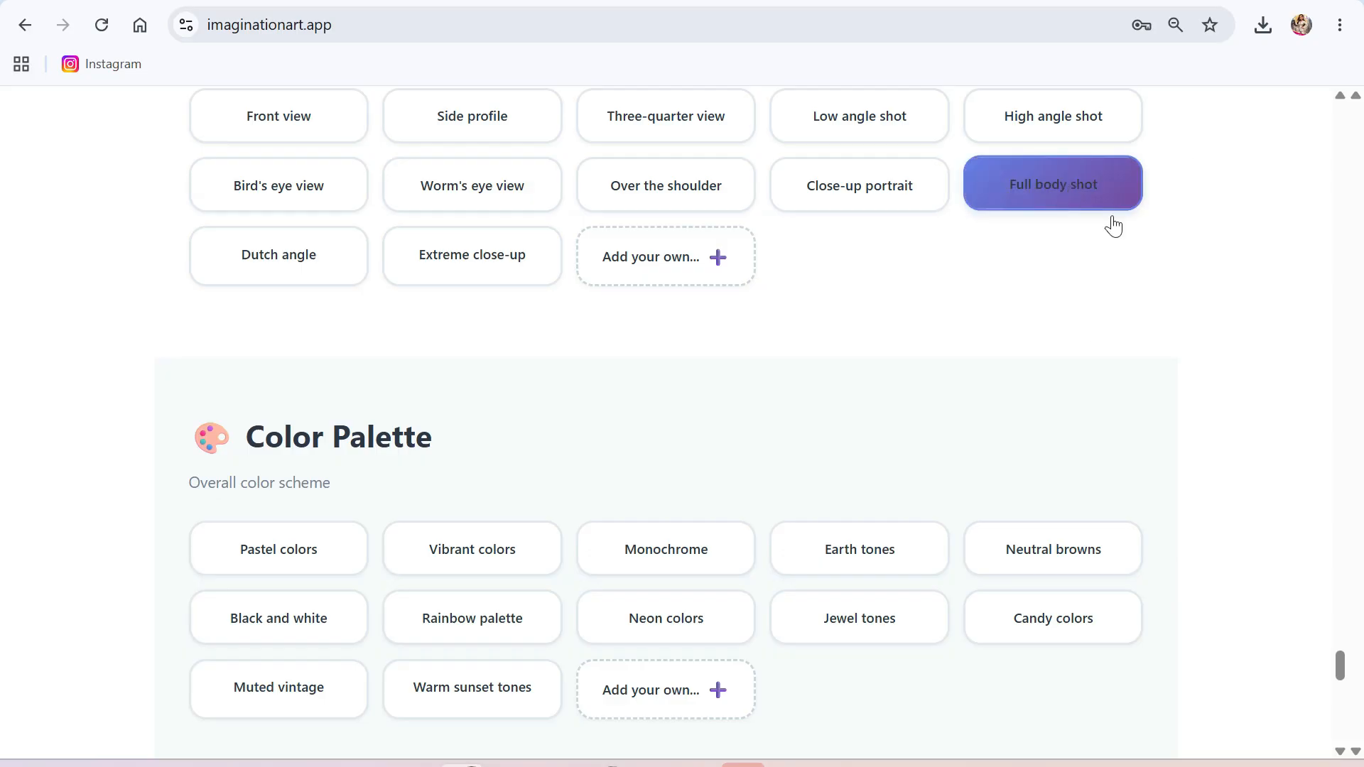
{"action": "left_click", "coordinate": [846, 198]}
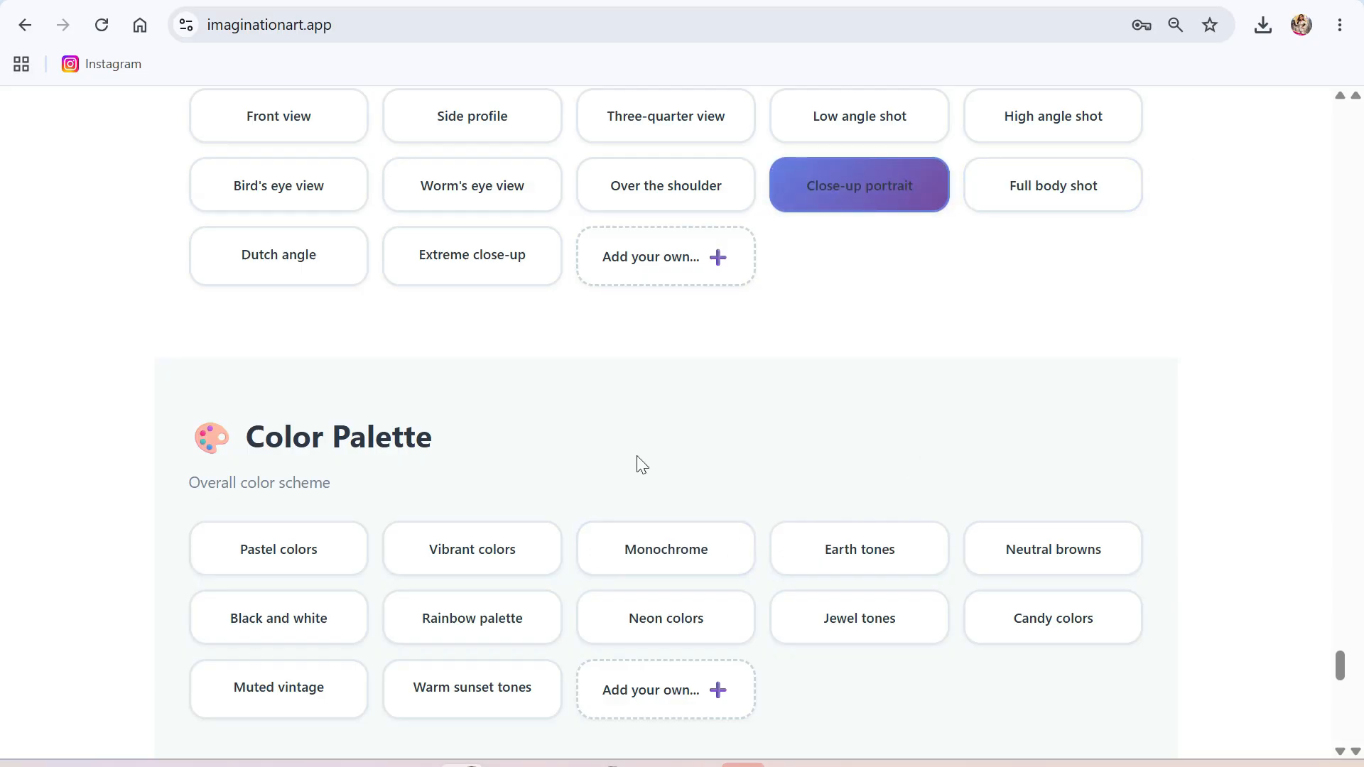
{"action": "left_click", "coordinate": [1050, 191]}
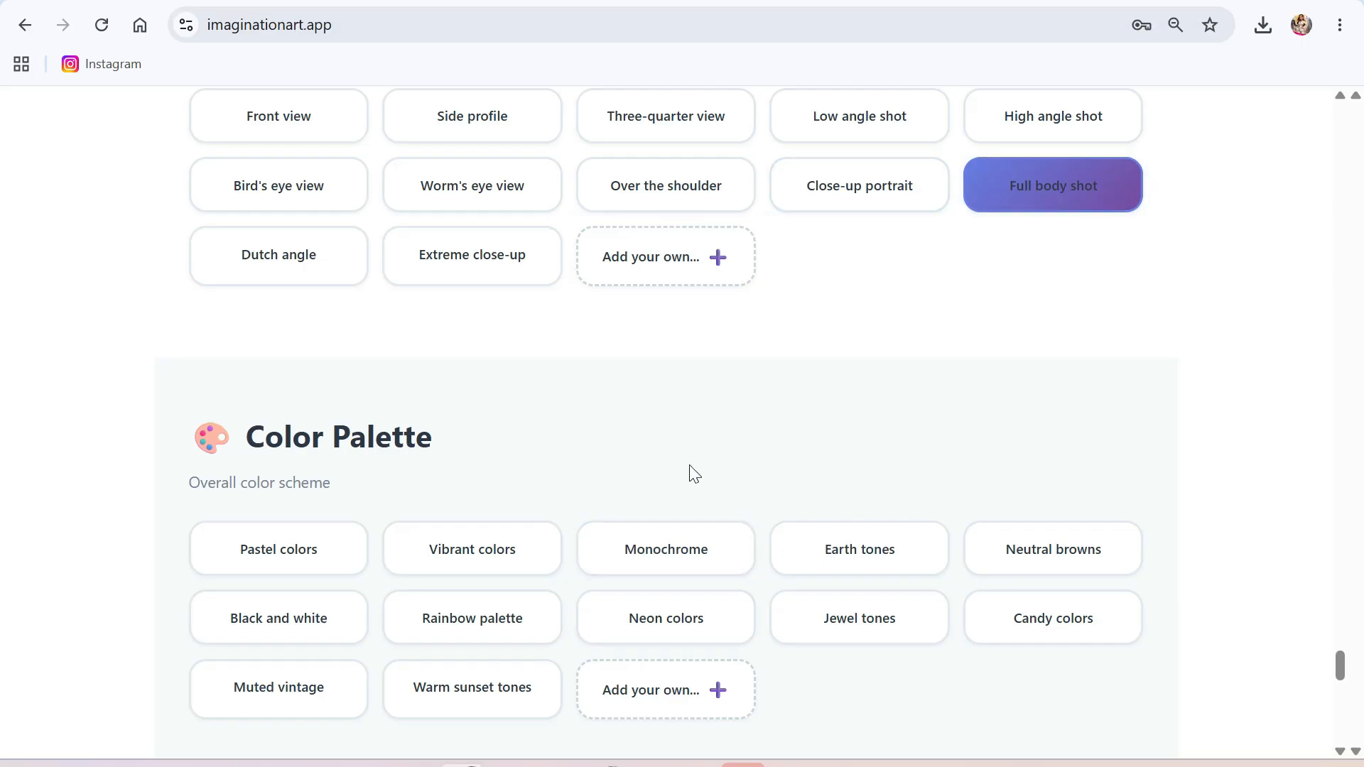
{"action": "scroll", "coordinate": [501, 447], "scroll_direction": "down", "scroll_amount": 3}
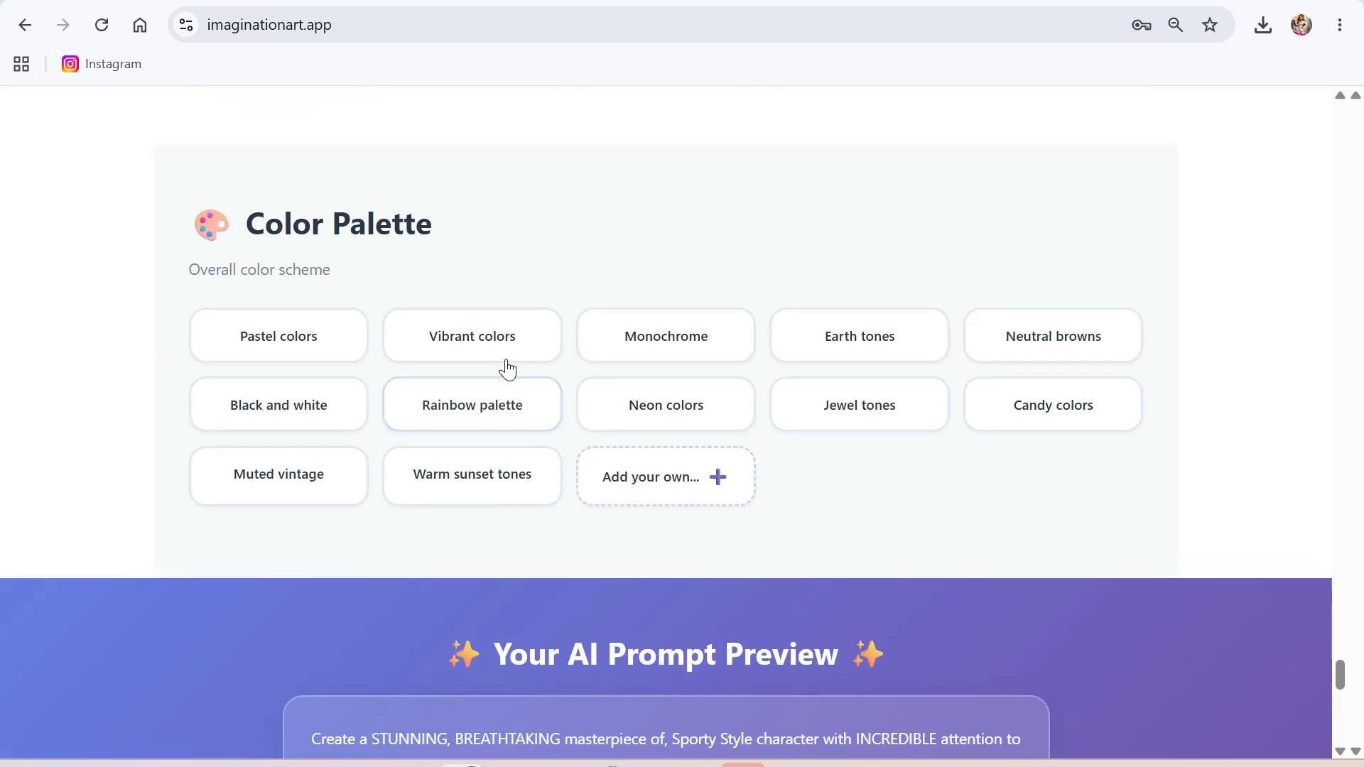
{"action": "left_click", "coordinate": [478, 345]}
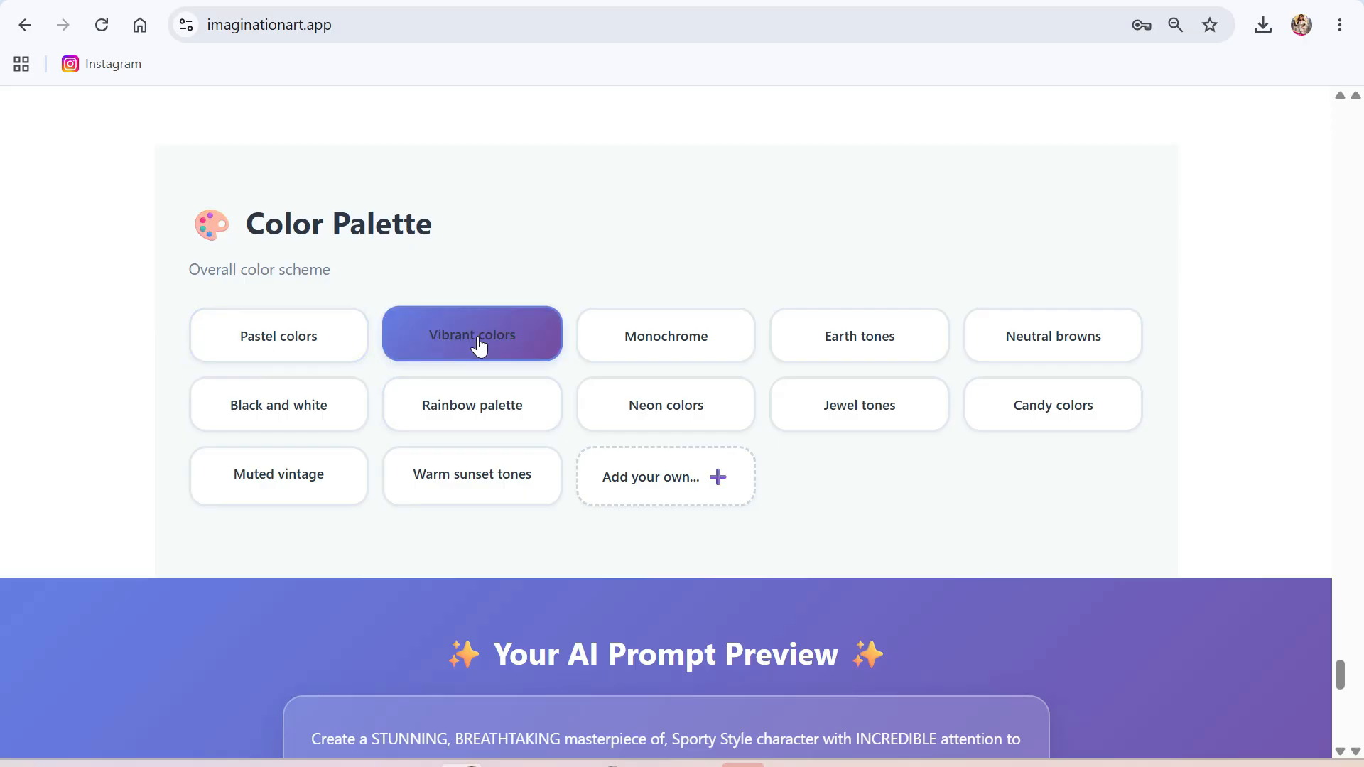
- Copy the completed AI prompt and continue to the Imagination Art Image Generator in ChatGPT
{"action": "scroll", "coordinate": [527, 504], "scroll_direction": "down", "scroll_amount": 12}
{"action": "left_click", "coordinate": [548, 301]}
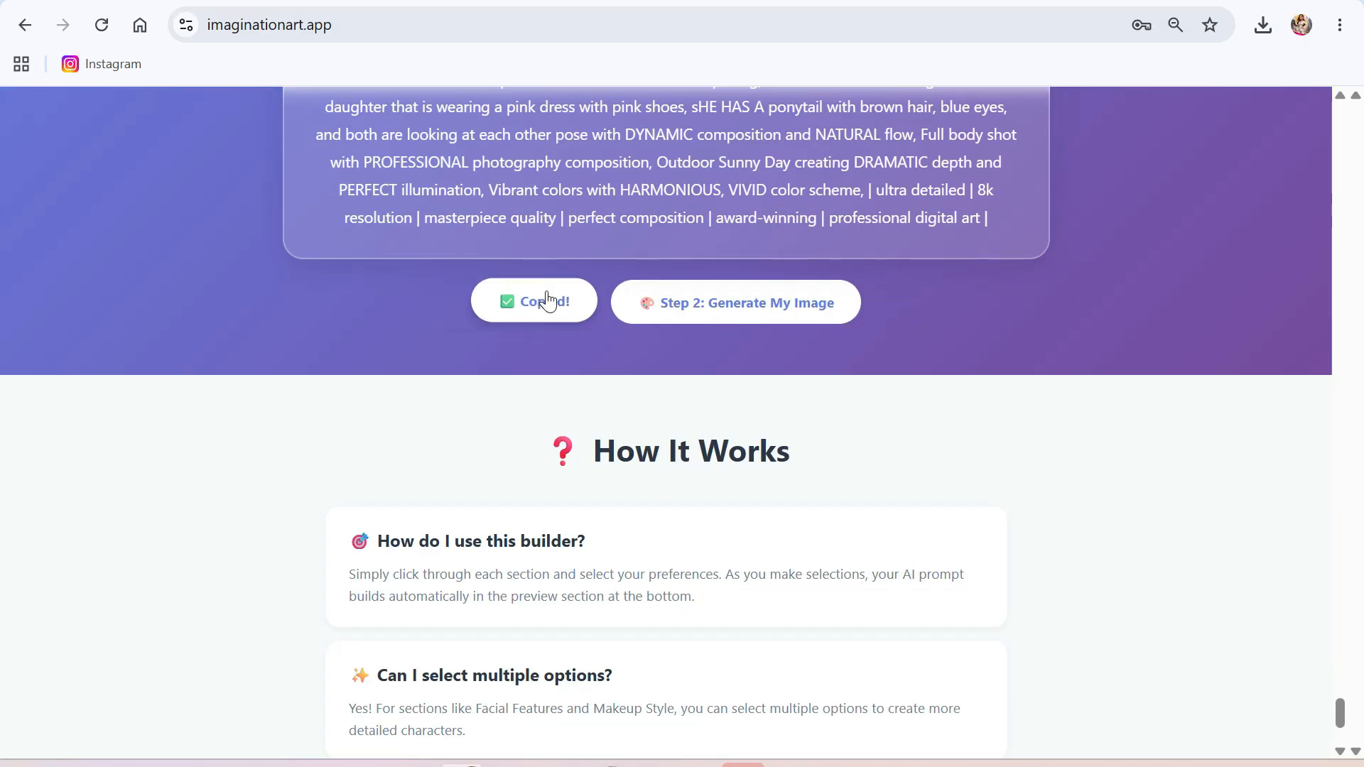
{"action": "left_click", "coordinate": [760, 301]}
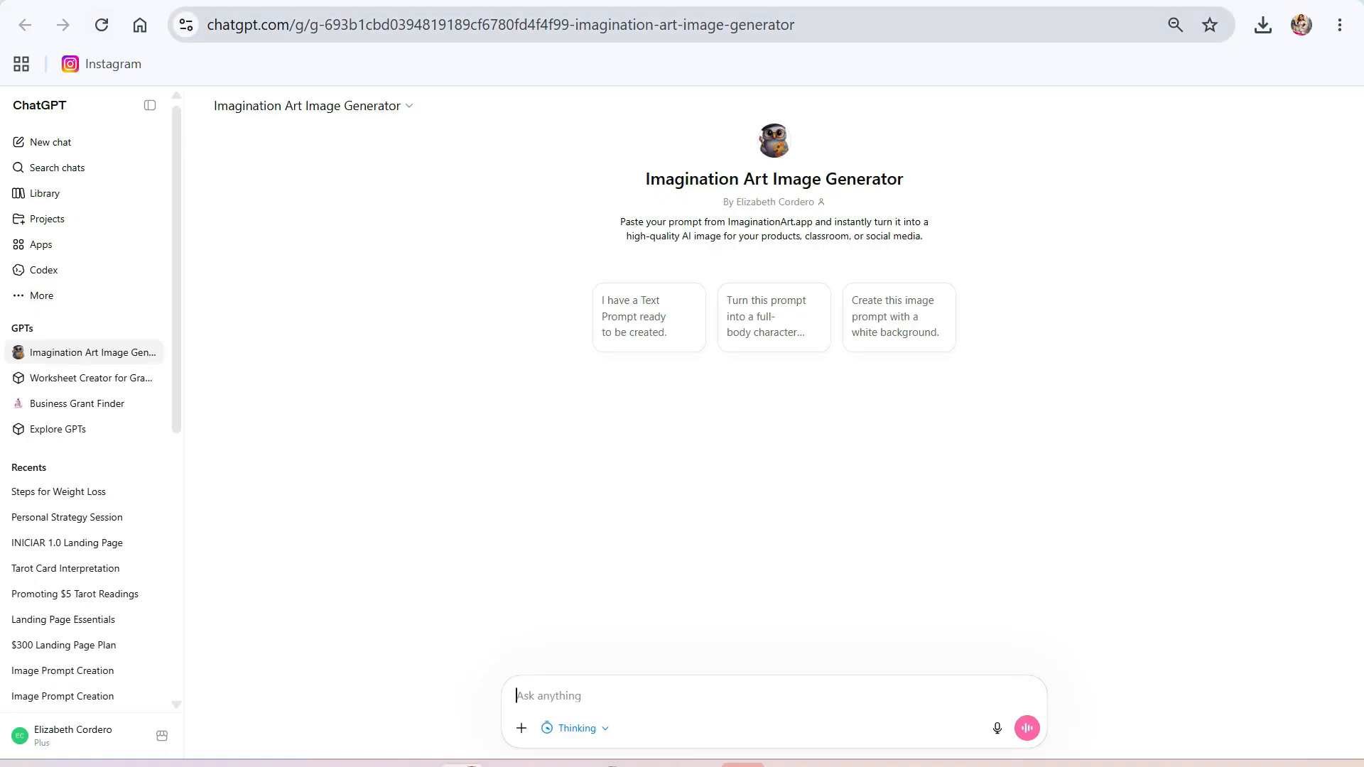
- Request the image prompt with a white background and submit the copied character prompt to generate the image
{"action": "left_click", "coordinate": [911, 331]}
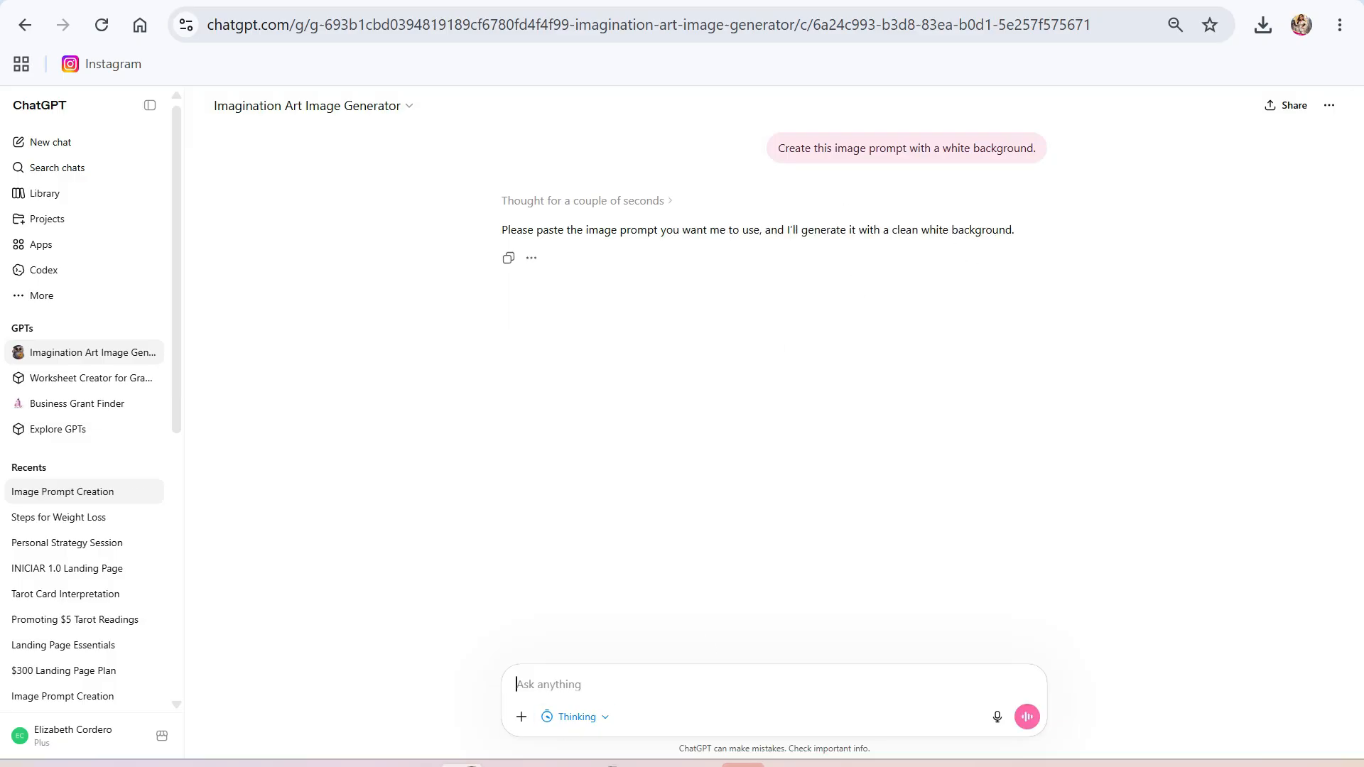
{"action": "key", "text": "ctrl+v"}
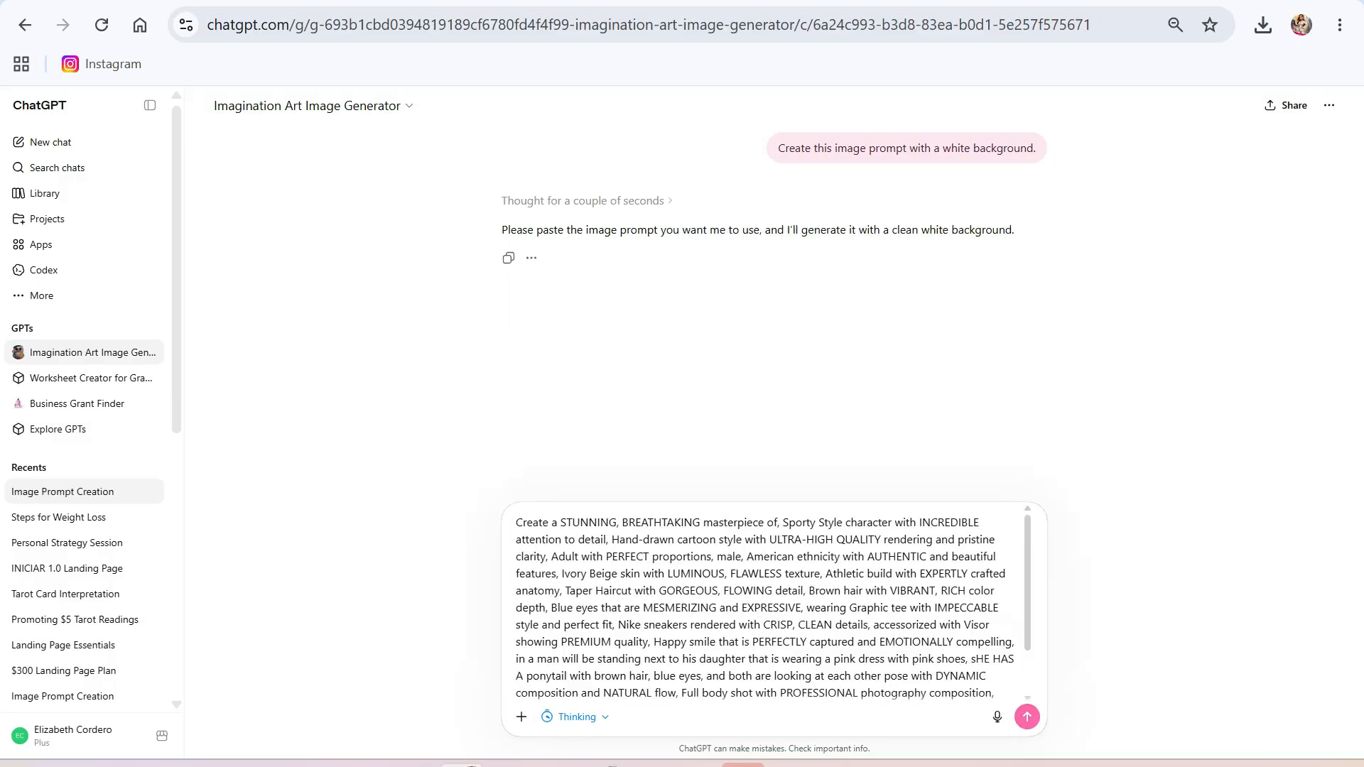
{"action": "left_click", "coordinate": [1027, 717]}
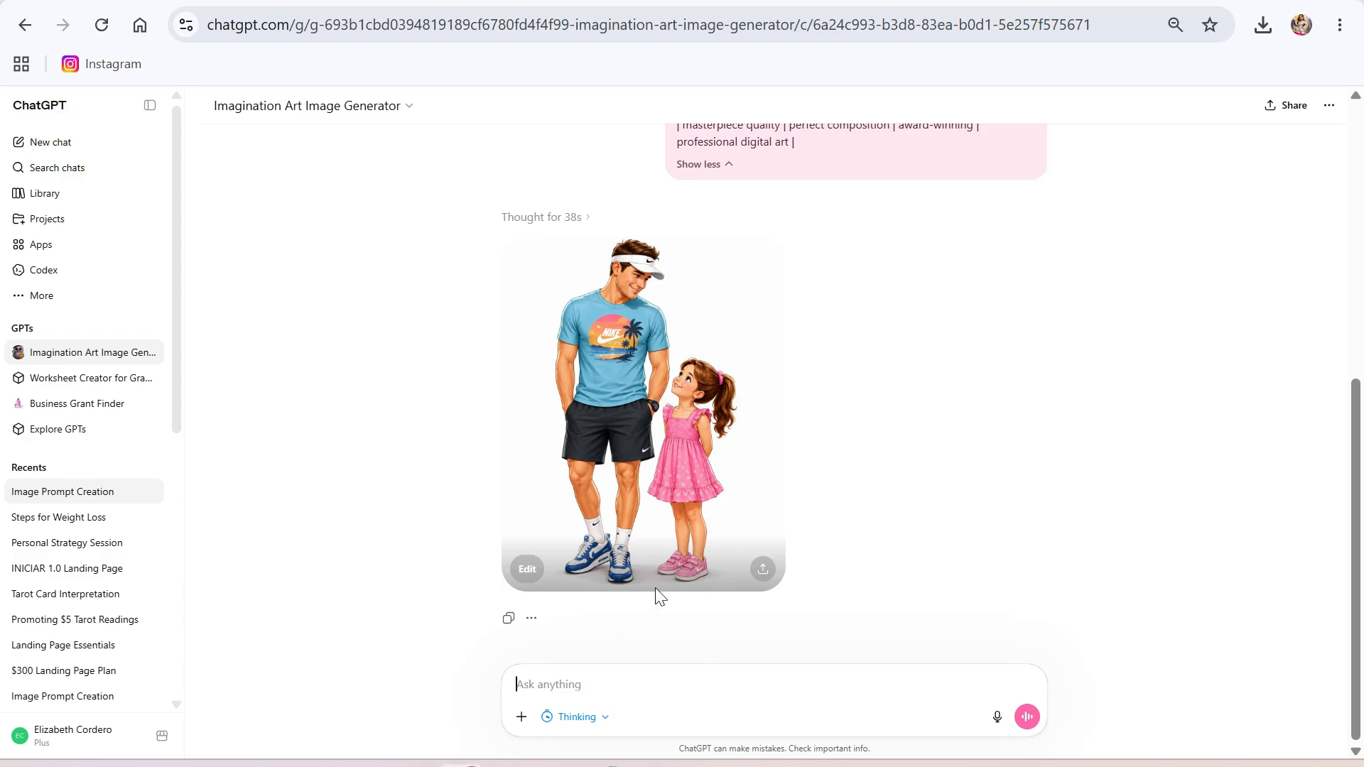
- Ask the generator to revise the image with the message "make characters hold hands"
{"action": "type", "text": "hold"}
{"action": "key", "text": "BackSpace"}
{"action": "key", "text": "BackSpace"}
{"action": "key", "text": "BackSpace"}
{"action": "key", "text": "BackSpace"}
{"action": "type", "text": "make"}
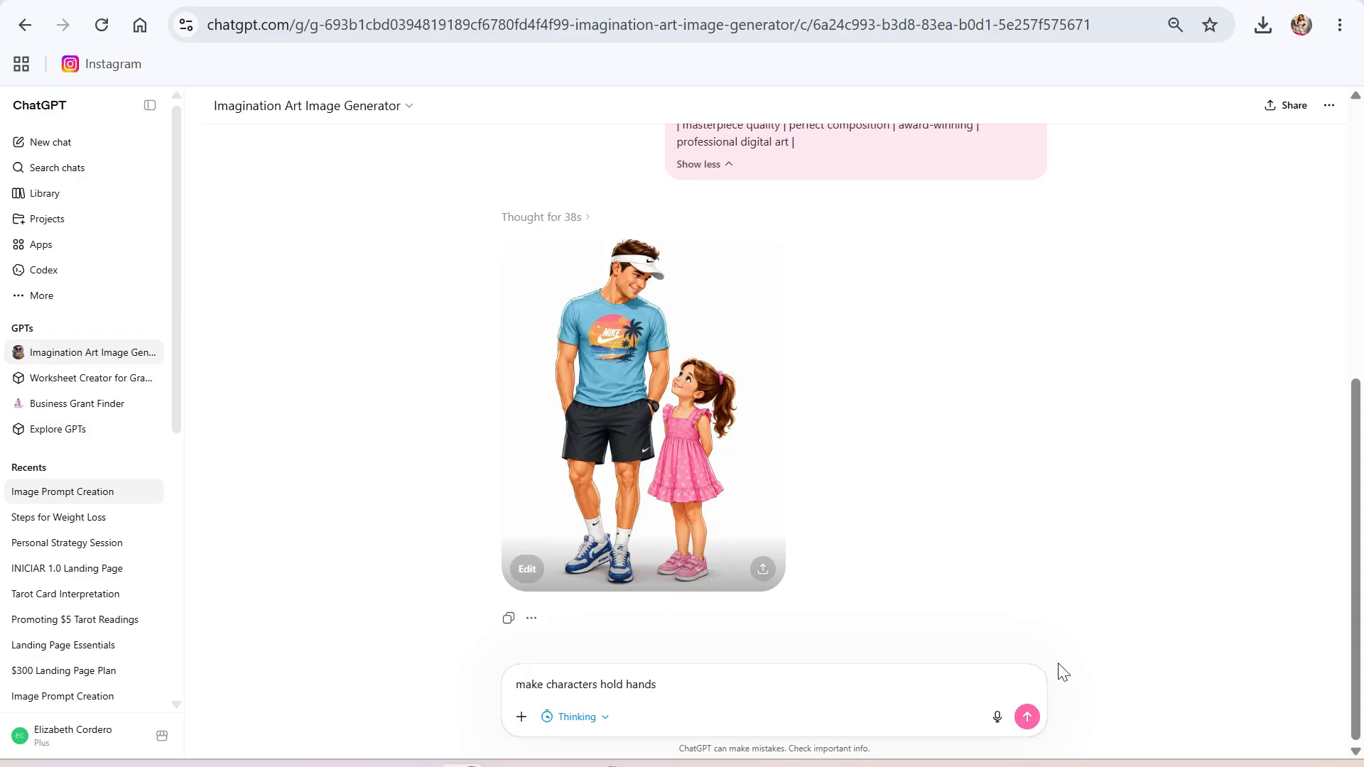
{"action": "left_click", "coordinate": [1027, 717]}
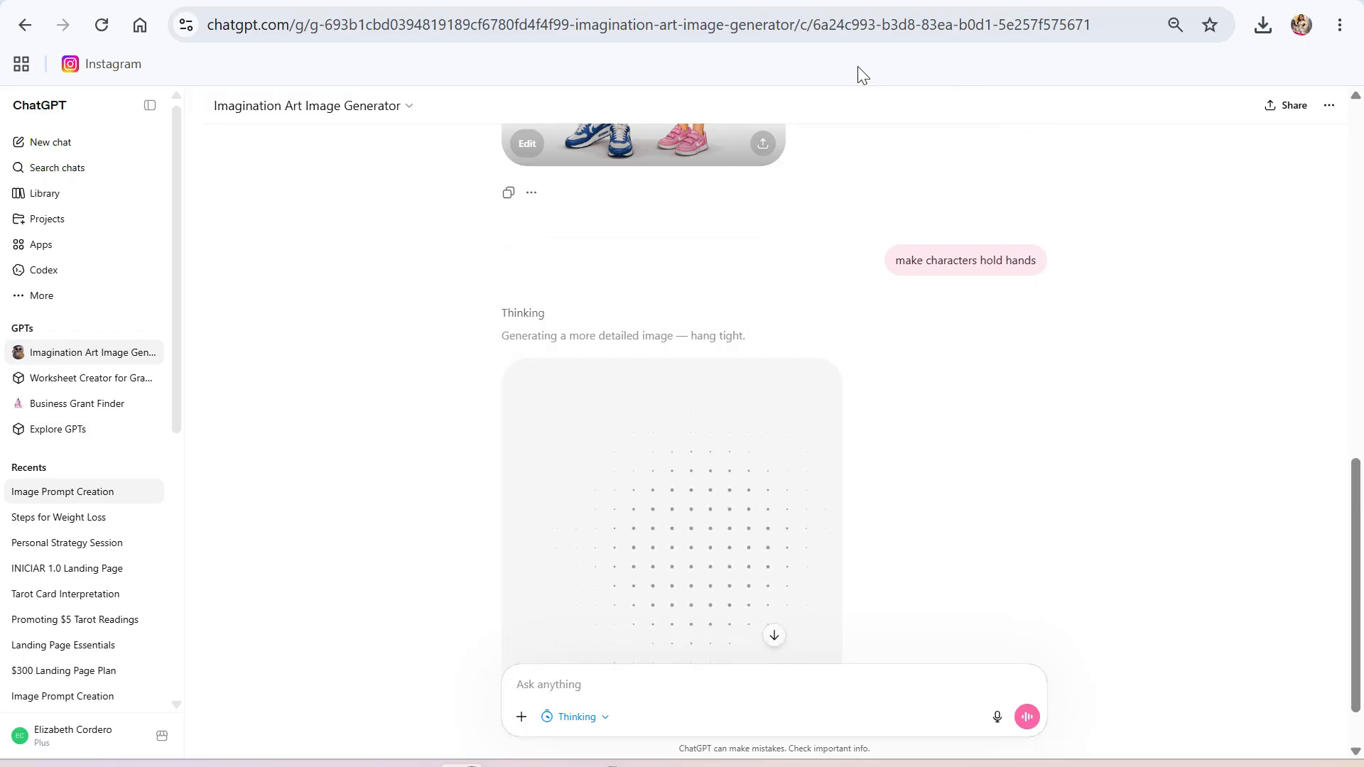
{"action": "scroll", "coordinate": [832, 446], "scroll_direction": "down", "scroll_amount": 2}
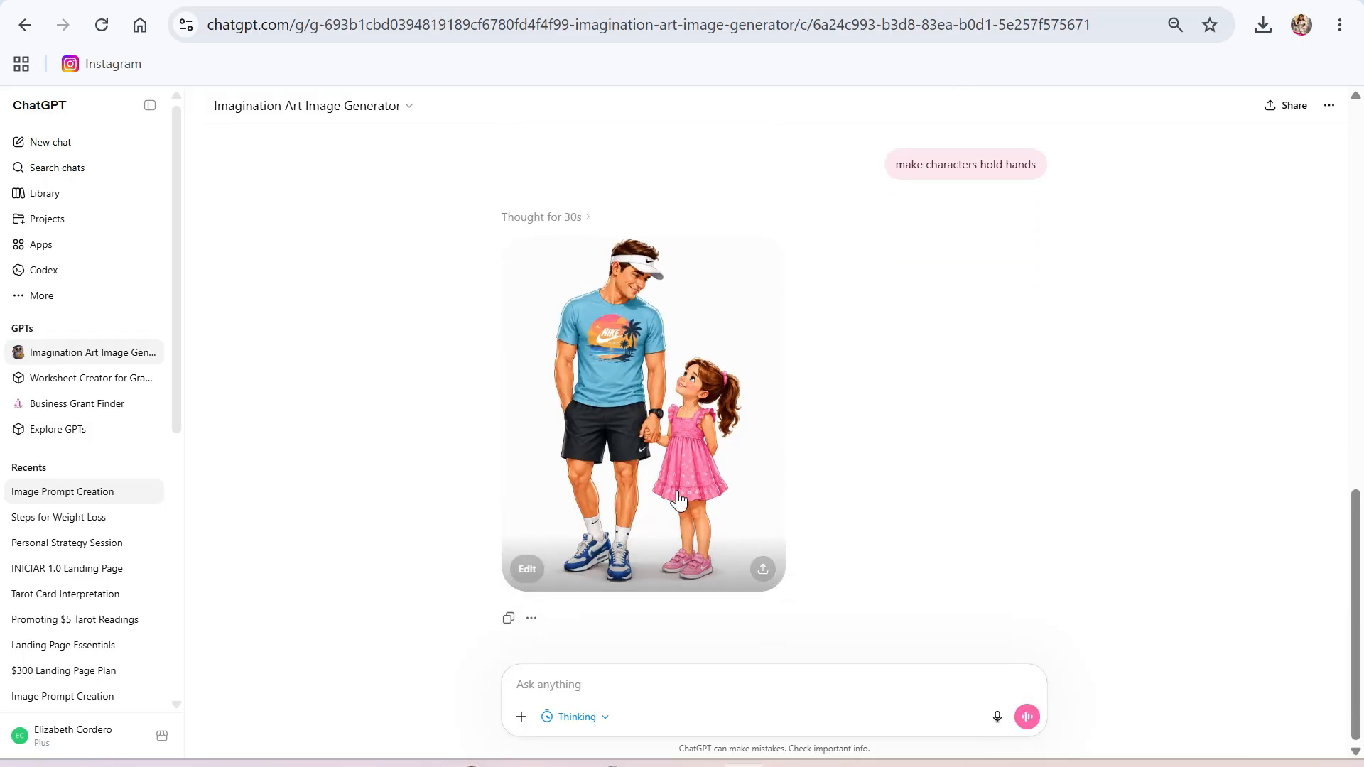
- Download the revised image of the father and daughter holding hands and switch to the Father's Day design in Canva
{"action": "left_click", "coordinate": [674, 463]}
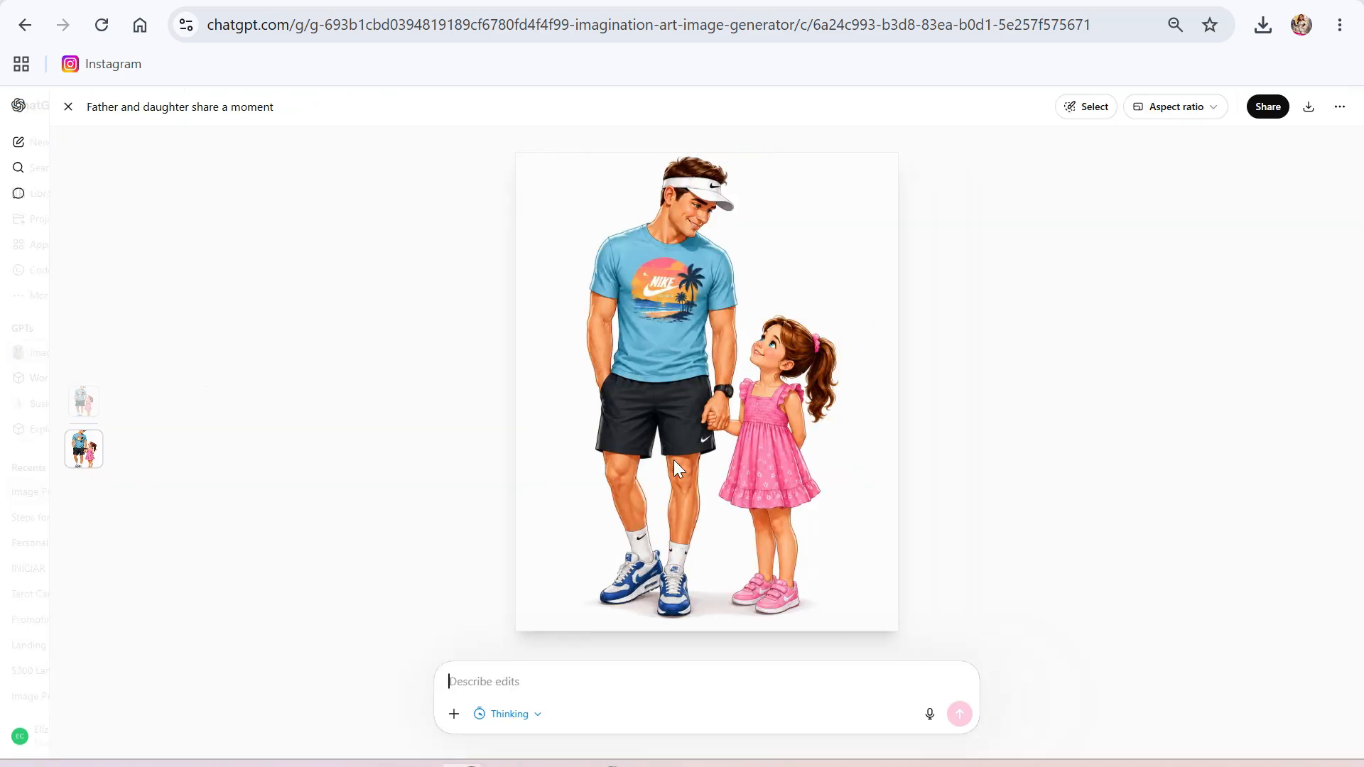
{"action": "left_click", "coordinate": [1308, 106]}
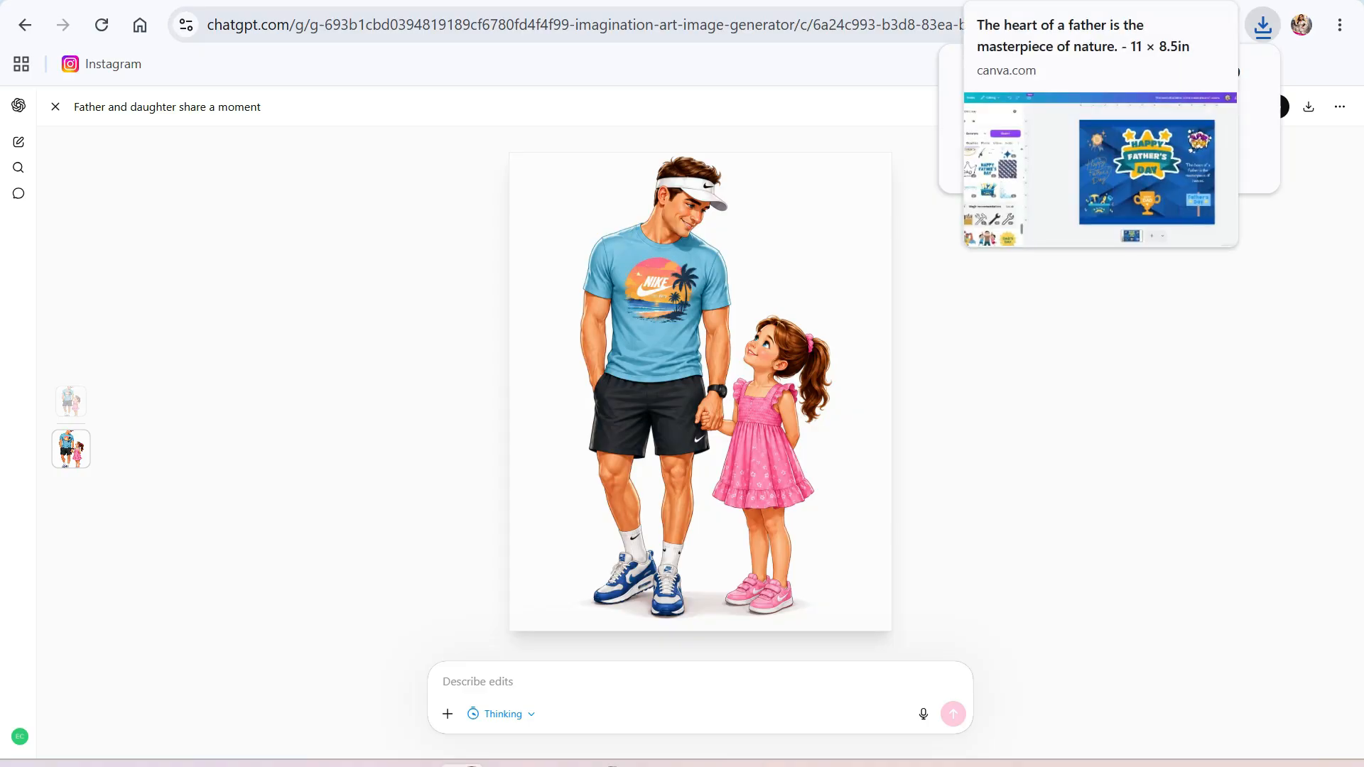
{"action": "left_click", "coordinate": [1000, 1]}
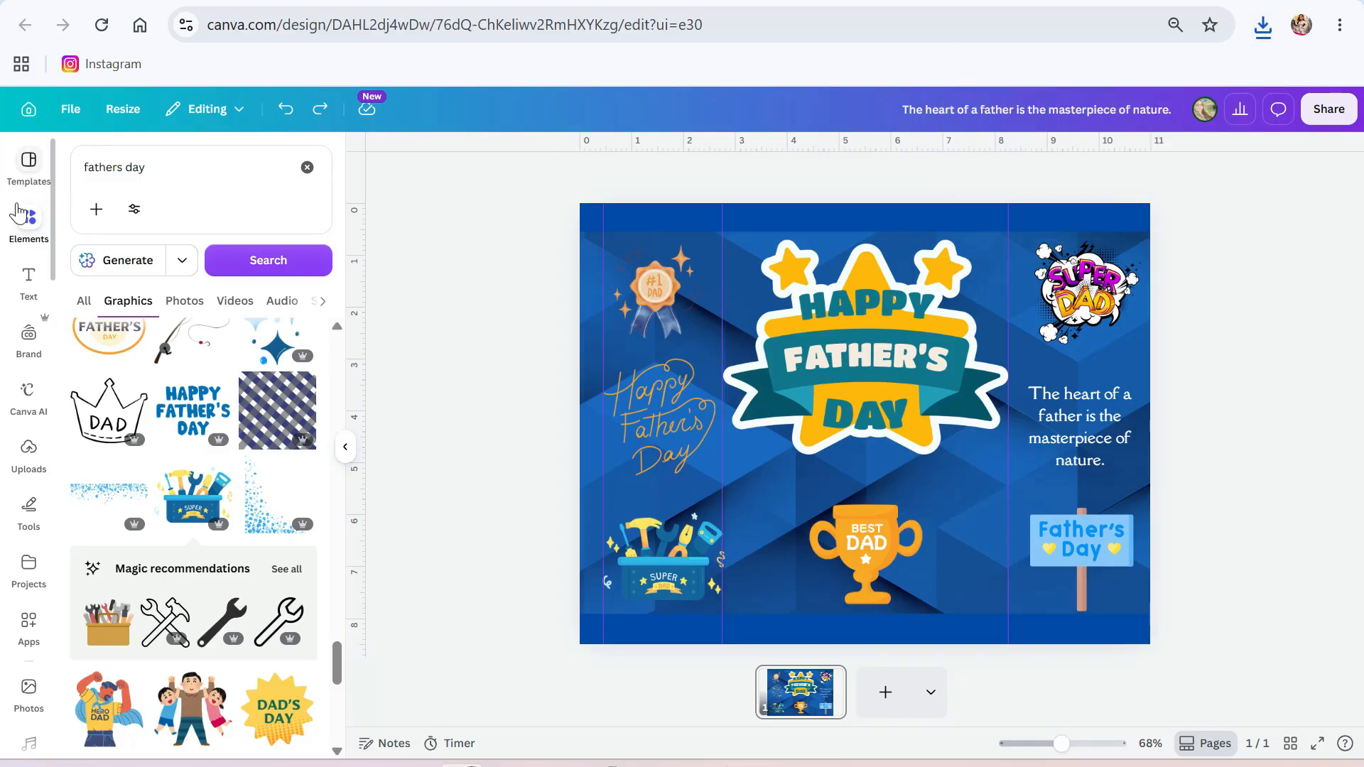
- Upload the newly downloaded ChatGPT image from the Downloads folder and place it on the page
{"action": "left_click", "coordinate": [29, 448]}
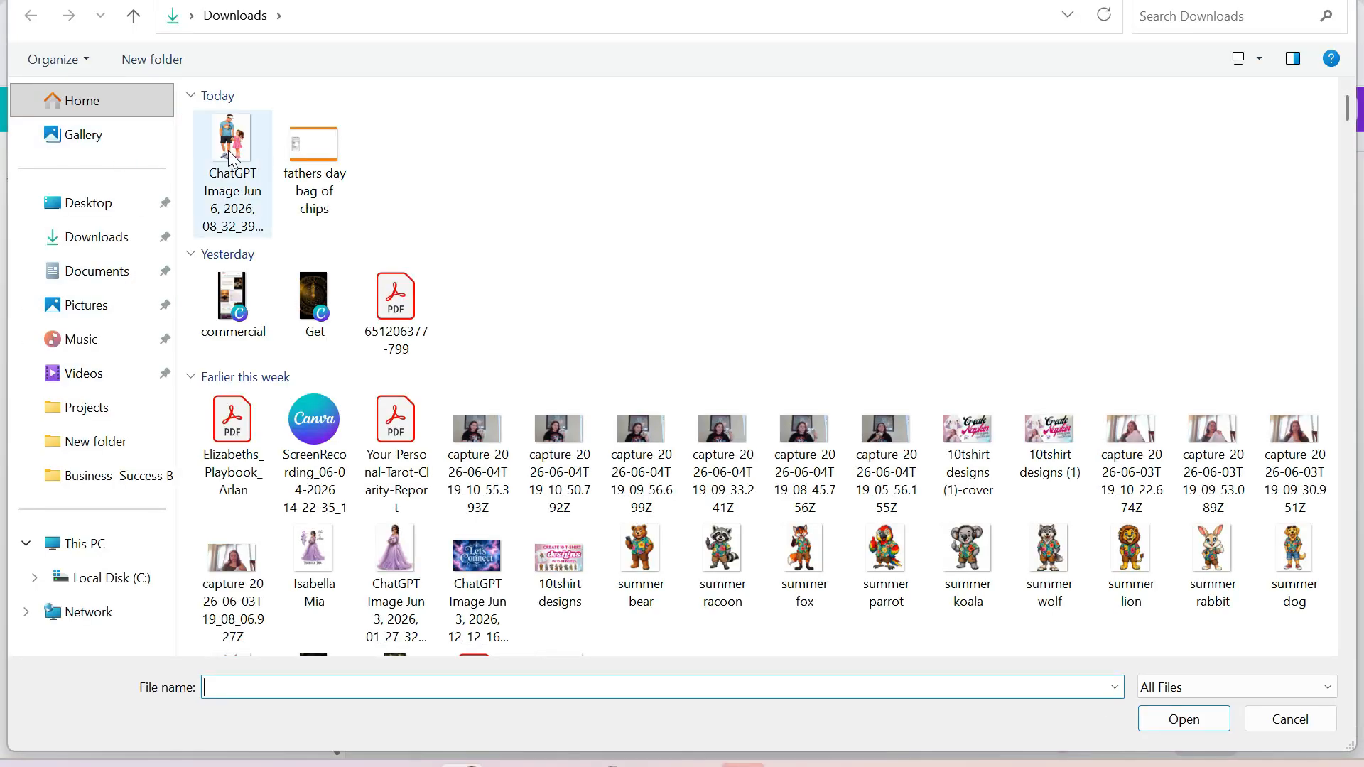
{"action": "left_click", "coordinate": [228, 151]}
{"action": "left_click", "coordinate": [1169, 718]}
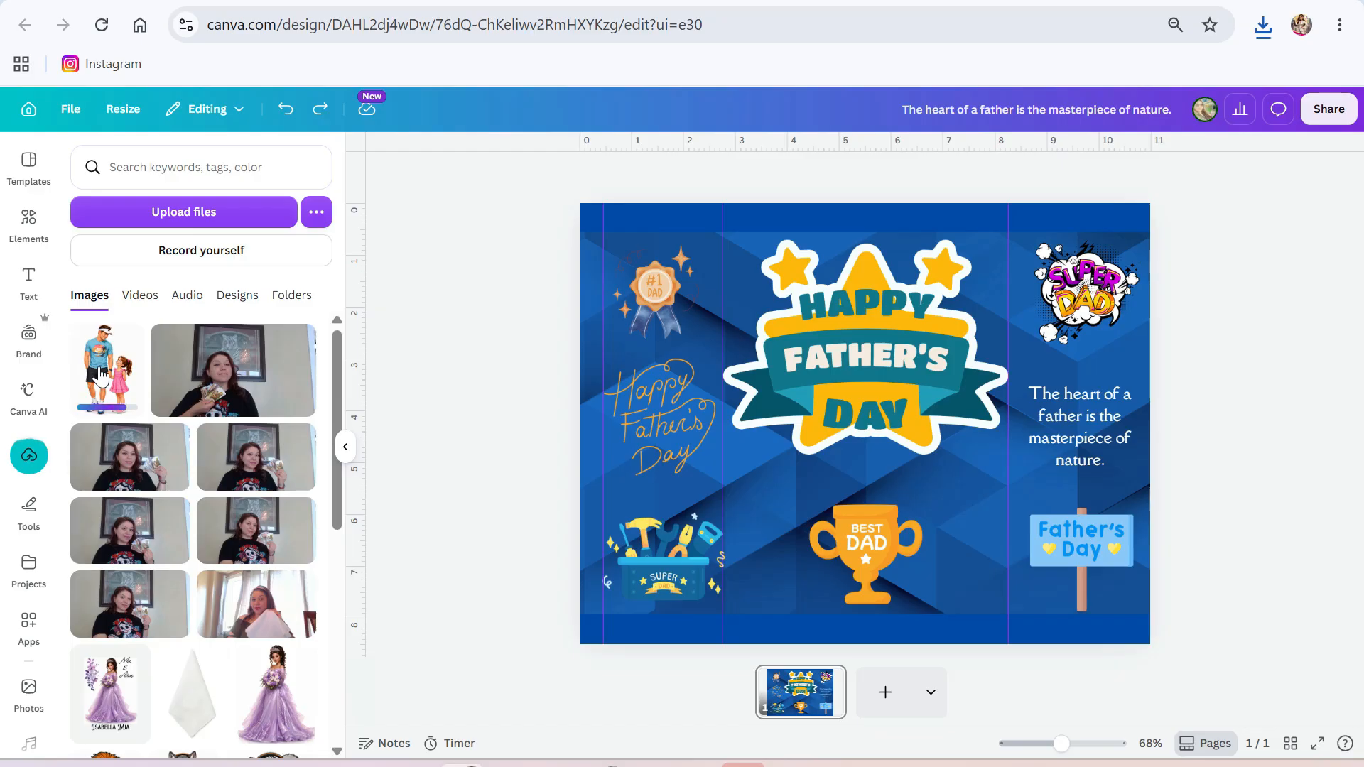
{"action": "left_click", "coordinate": [103, 380]}
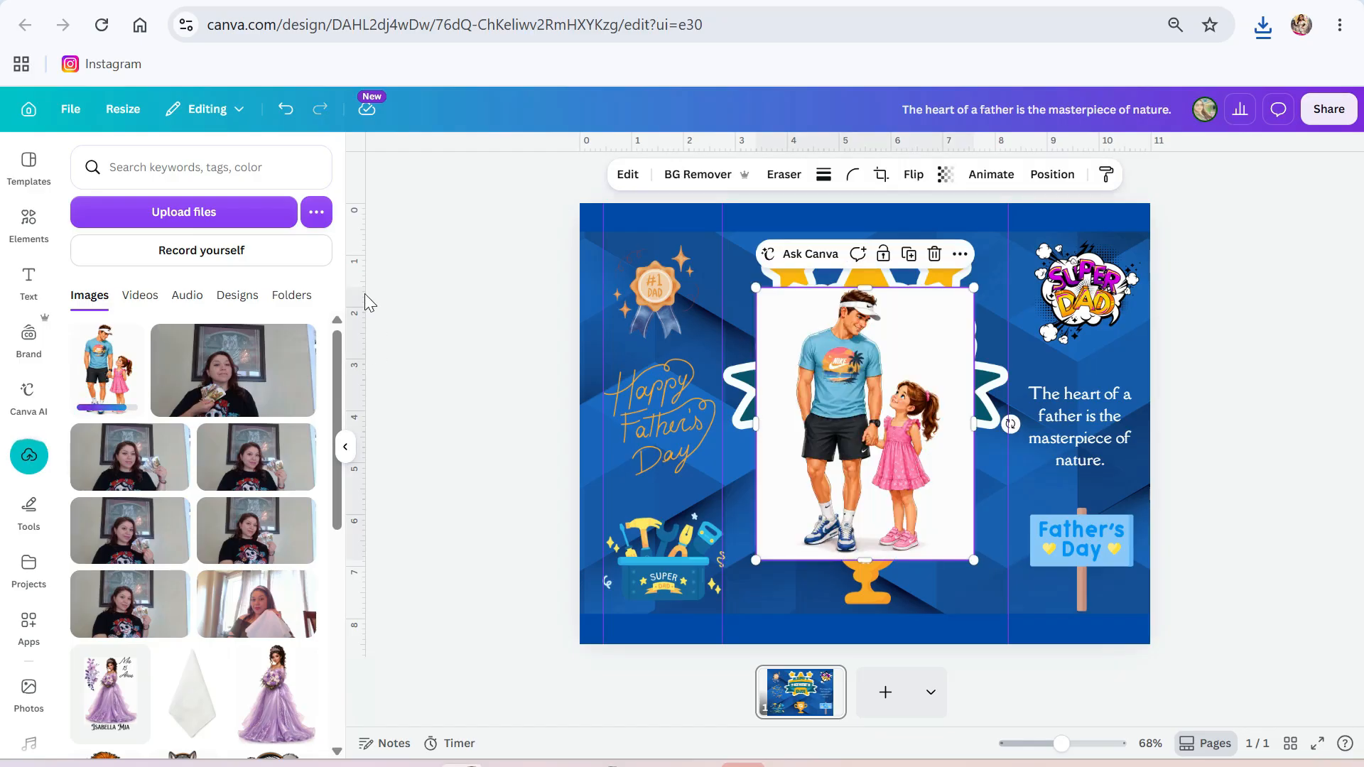
- Move the father-and-daughter image down over the center panel and remove its background
{"action": "left_click", "coordinate": [346, 454]}
{"action": "left_click_drag", "start_coordinate": [721, 465], "coordinate": [723, 513]}
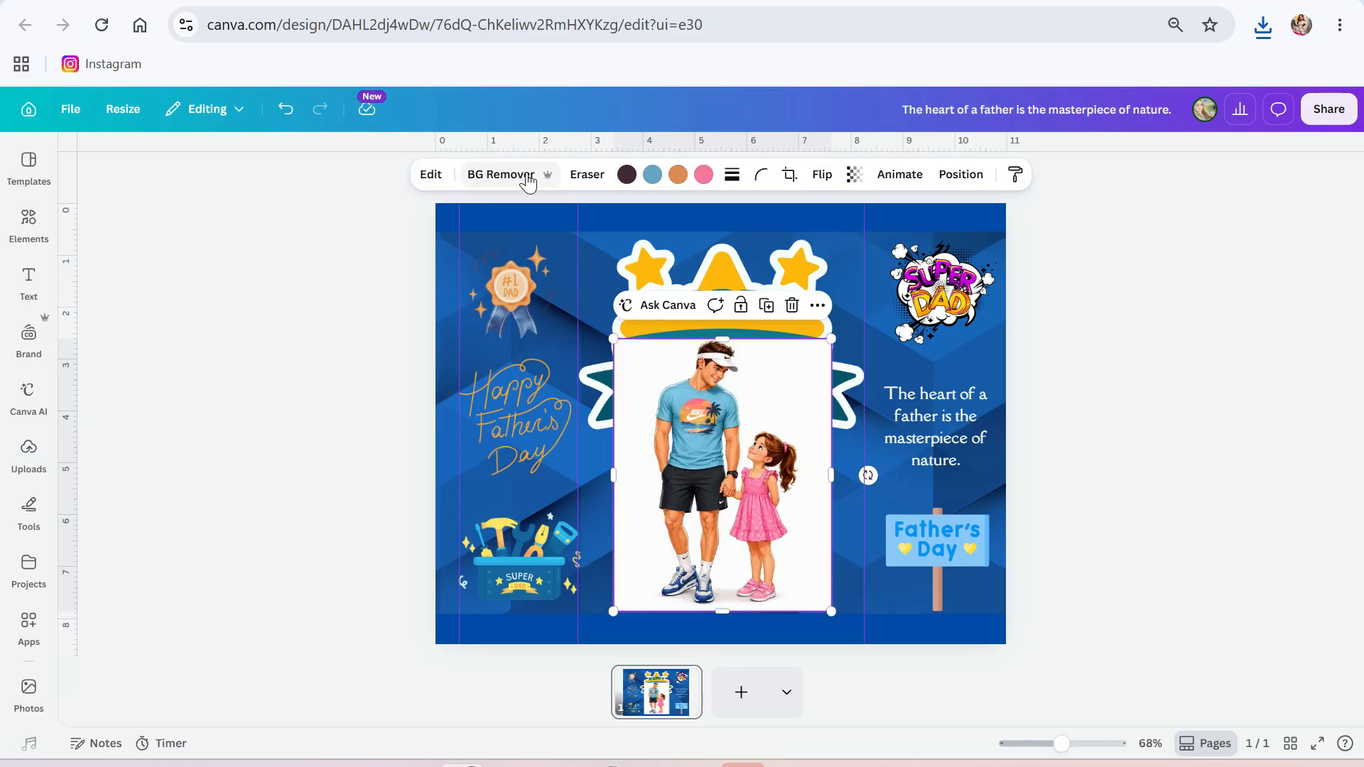
{"action": "left_click", "coordinate": [504, 175]}
- Move the Best Dad trophy aside beside the Father's Day sign and center the father-and-daughter cutout below the banner
{"action": "left_click_drag", "start_coordinate": [693, 505], "coordinate": [640, 497]}
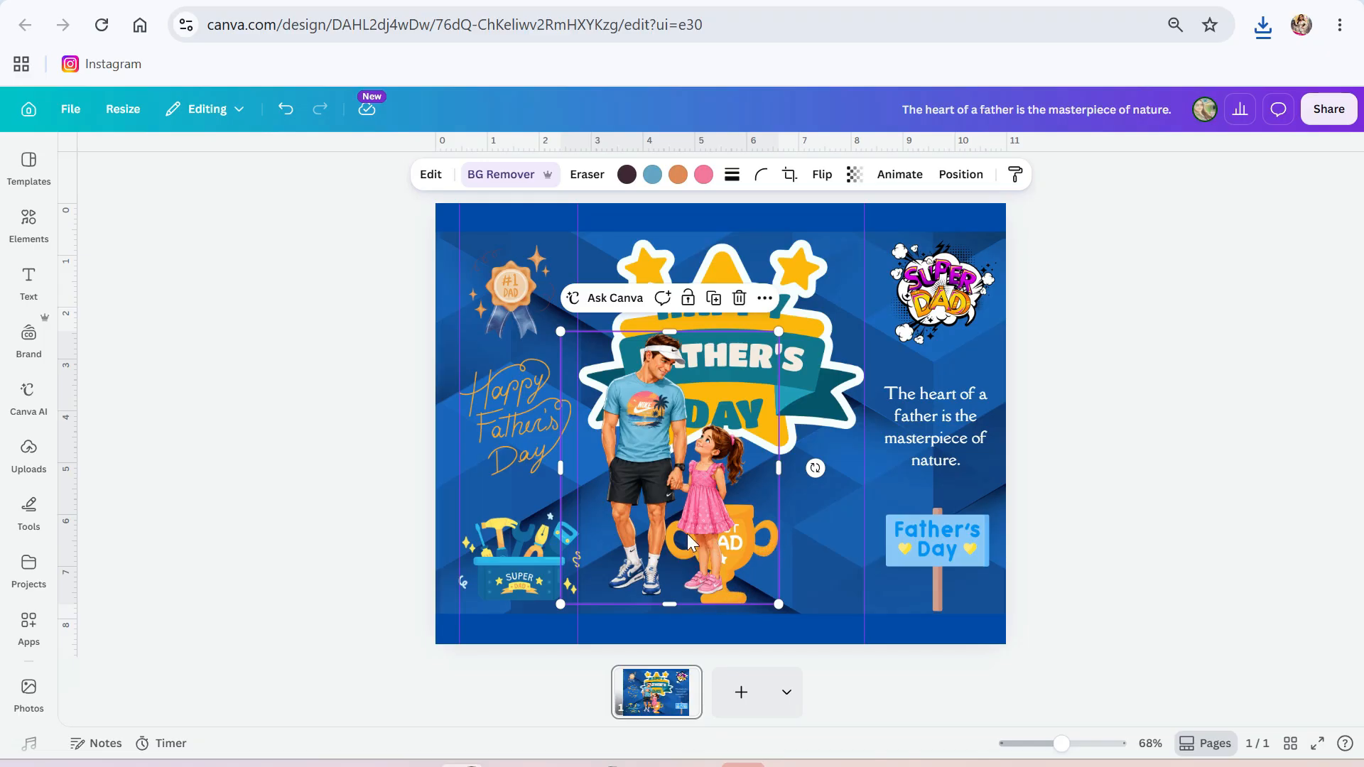
{"action": "left_click_drag", "start_coordinate": [688, 534], "coordinate": [634, 506]}
{"action": "left_click", "coordinate": [739, 529]}
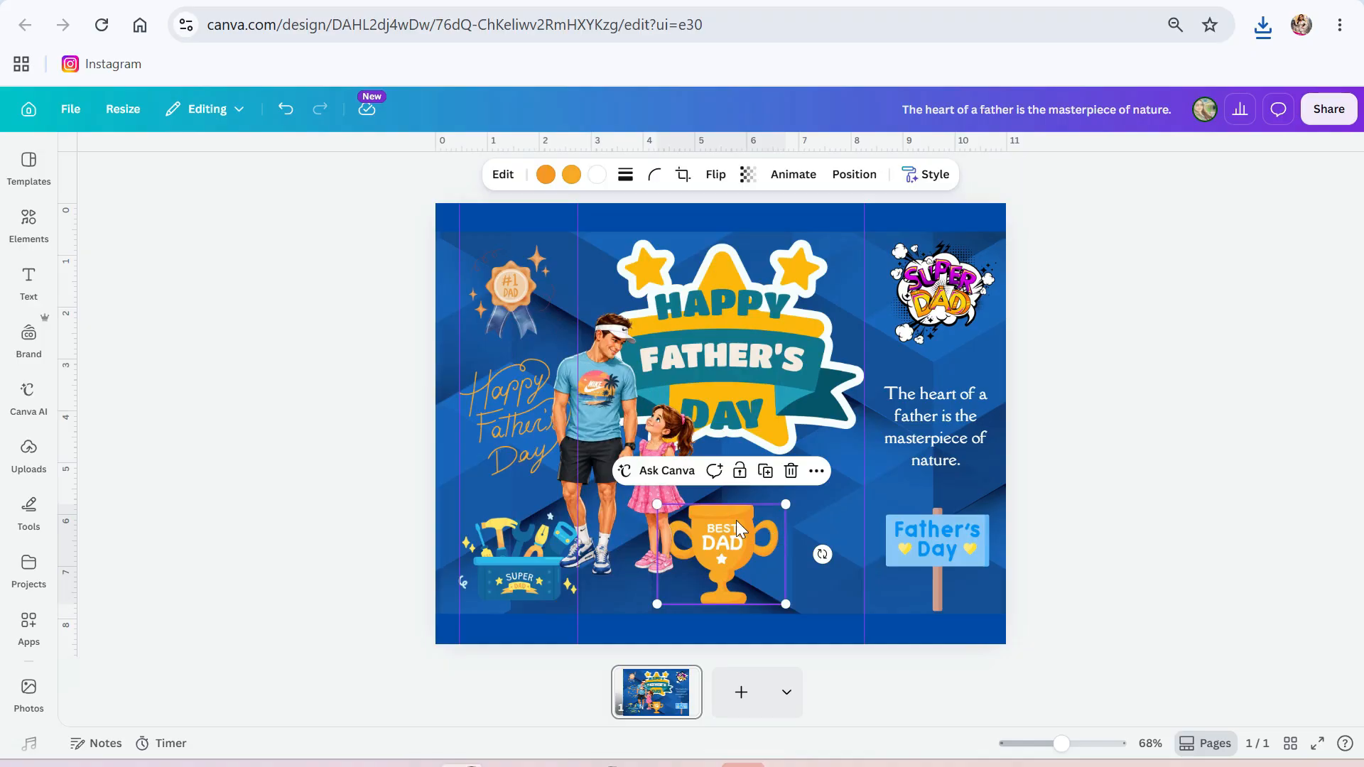
{"action": "left_click_drag", "start_coordinate": [738, 529], "coordinate": [889, 565]}
{"action": "left_click_drag", "start_coordinate": [642, 496], "coordinate": [744, 531]}
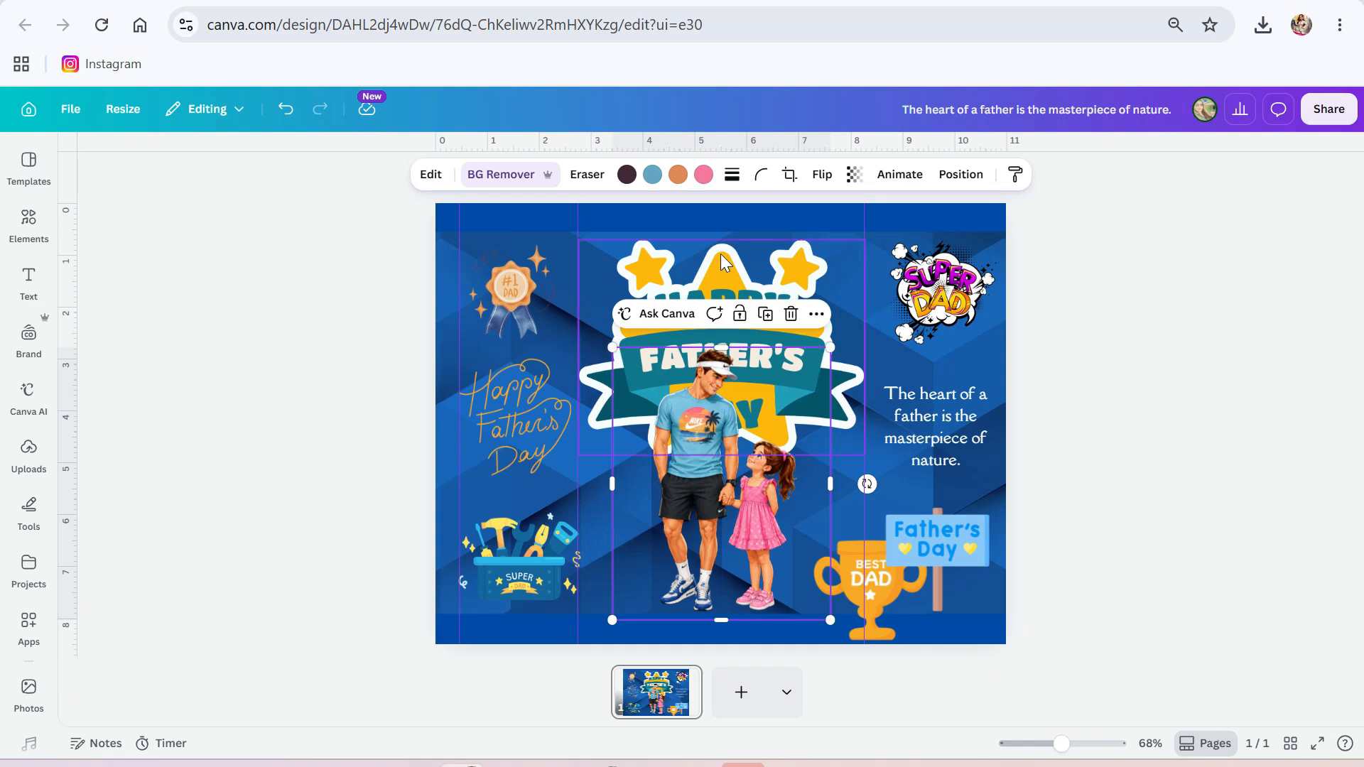
- Shrink the Happy Father's Day banner and position it at the top of the center panel
{"action": "left_click", "coordinate": [635, 245]}
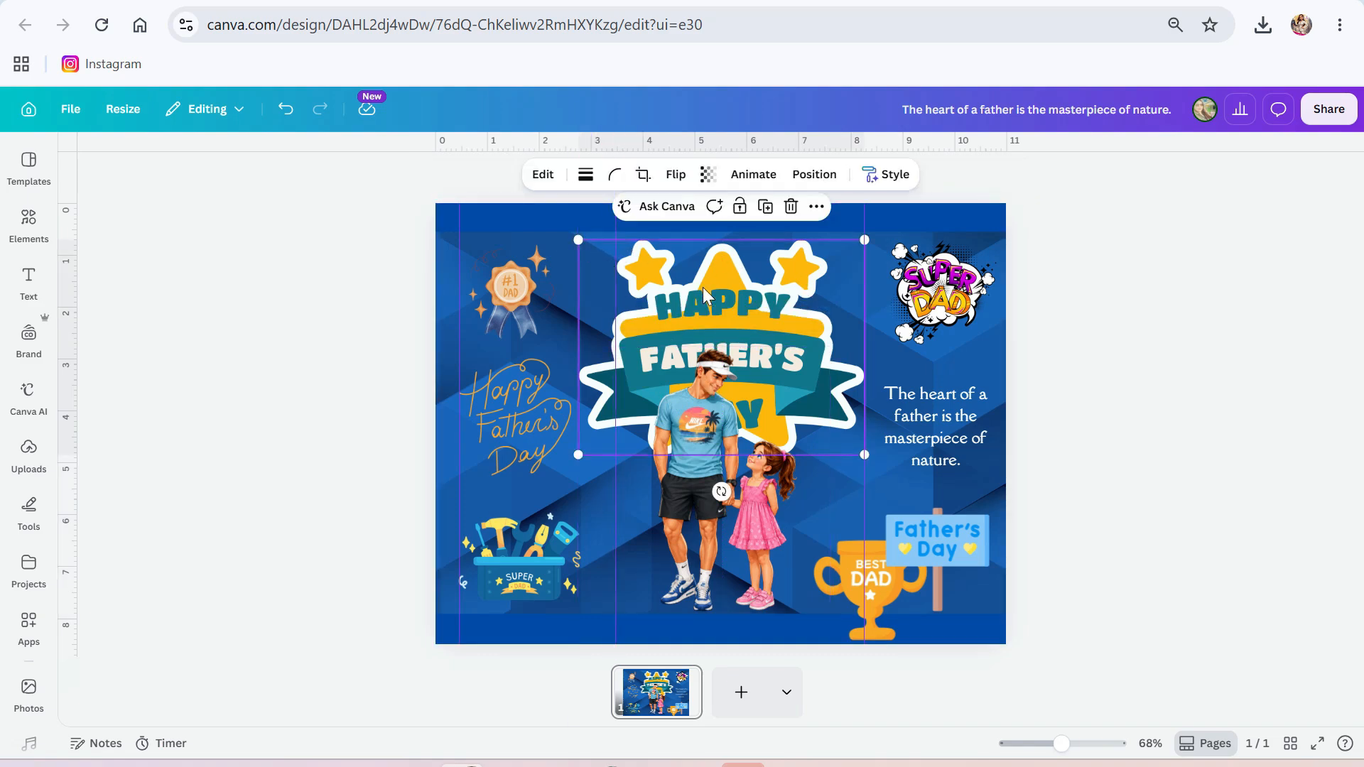
{"action": "left_click_drag", "start_coordinate": [615, 228], "coordinate": [578, 227]}
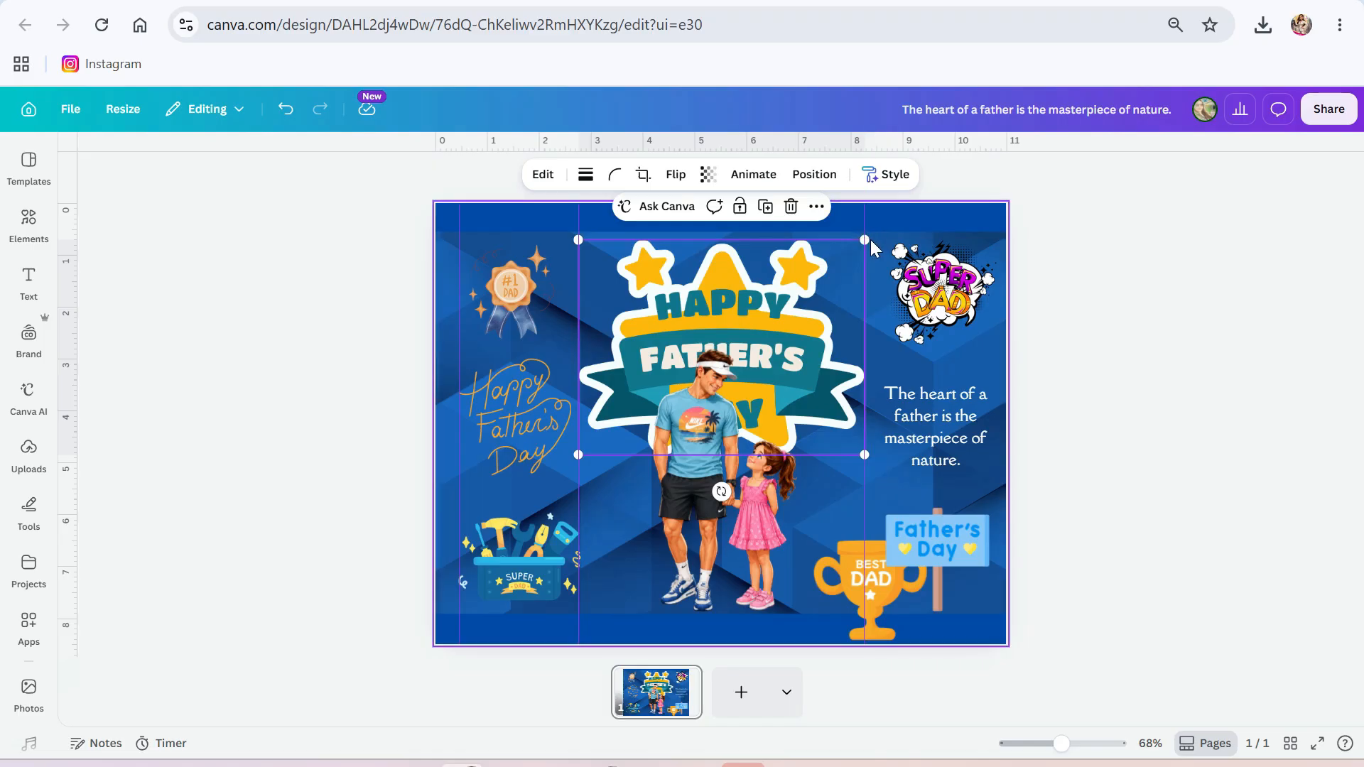
{"action": "left_click_drag", "start_coordinate": [864, 240], "coordinate": [833, 274]}
{"action": "left_click_drag", "start_coordinate": [785, 329], "coordinate": [810, 302]}
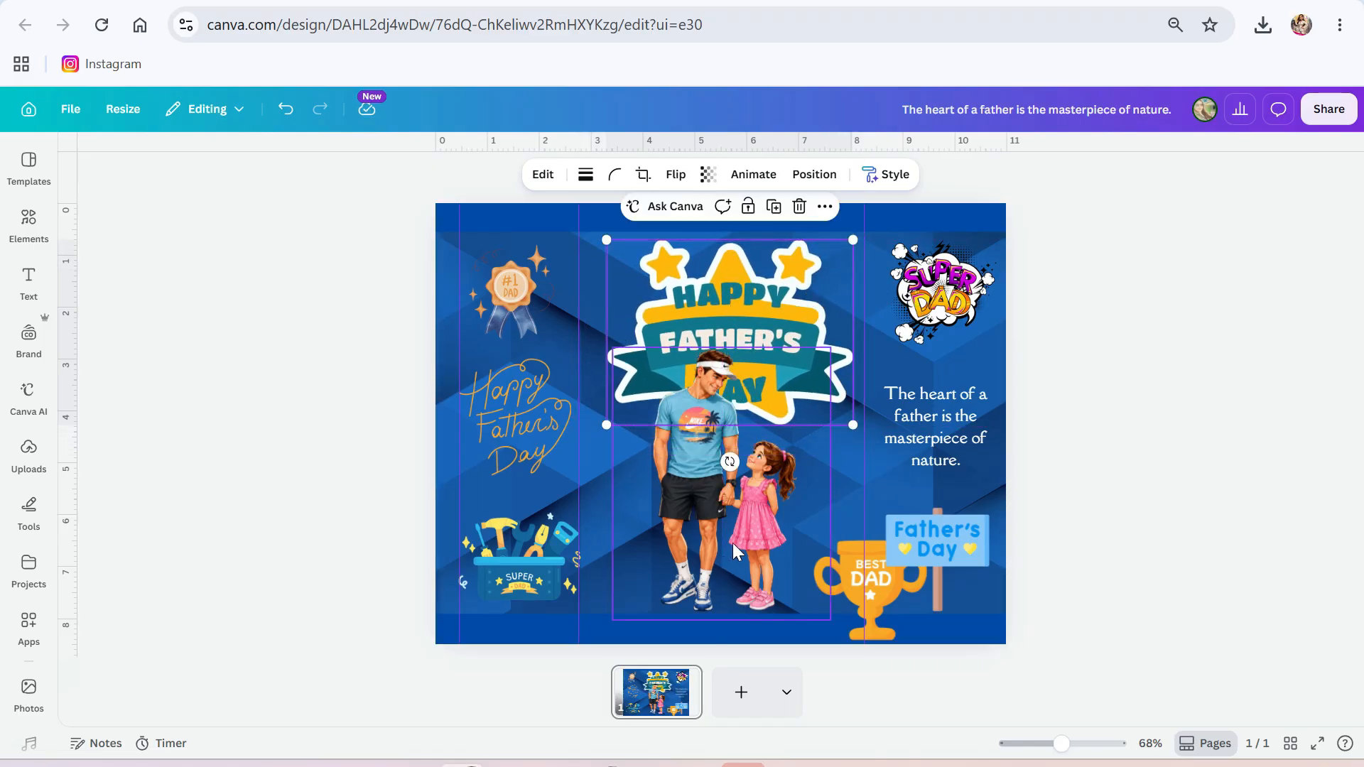
- Try cropping the cutout at the characters' lower legs and enlarging it to fill the center panel
{"action": "left_click", "coordinate": [728, 530]}
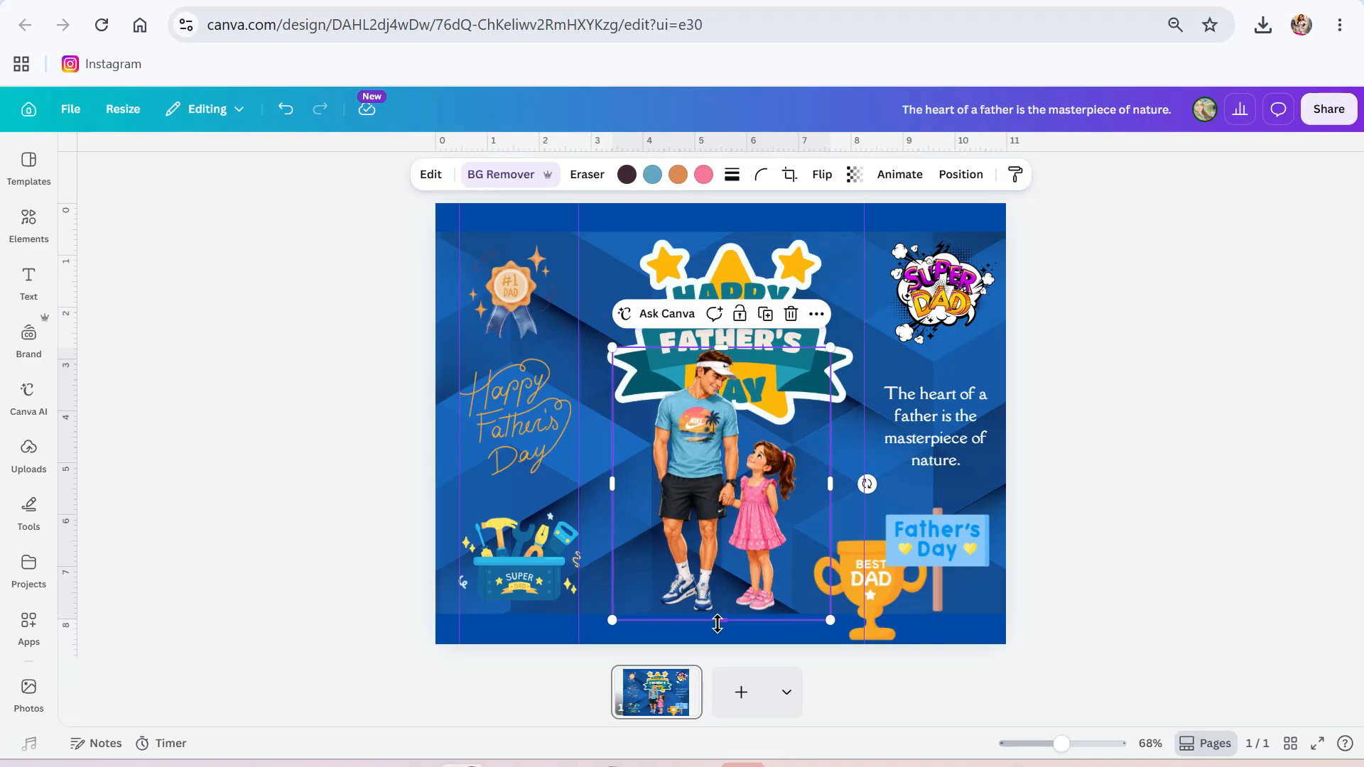
{"action": "left_click_drag", "start_coordinate": [721, 621], "coordinate": [721, 557]}
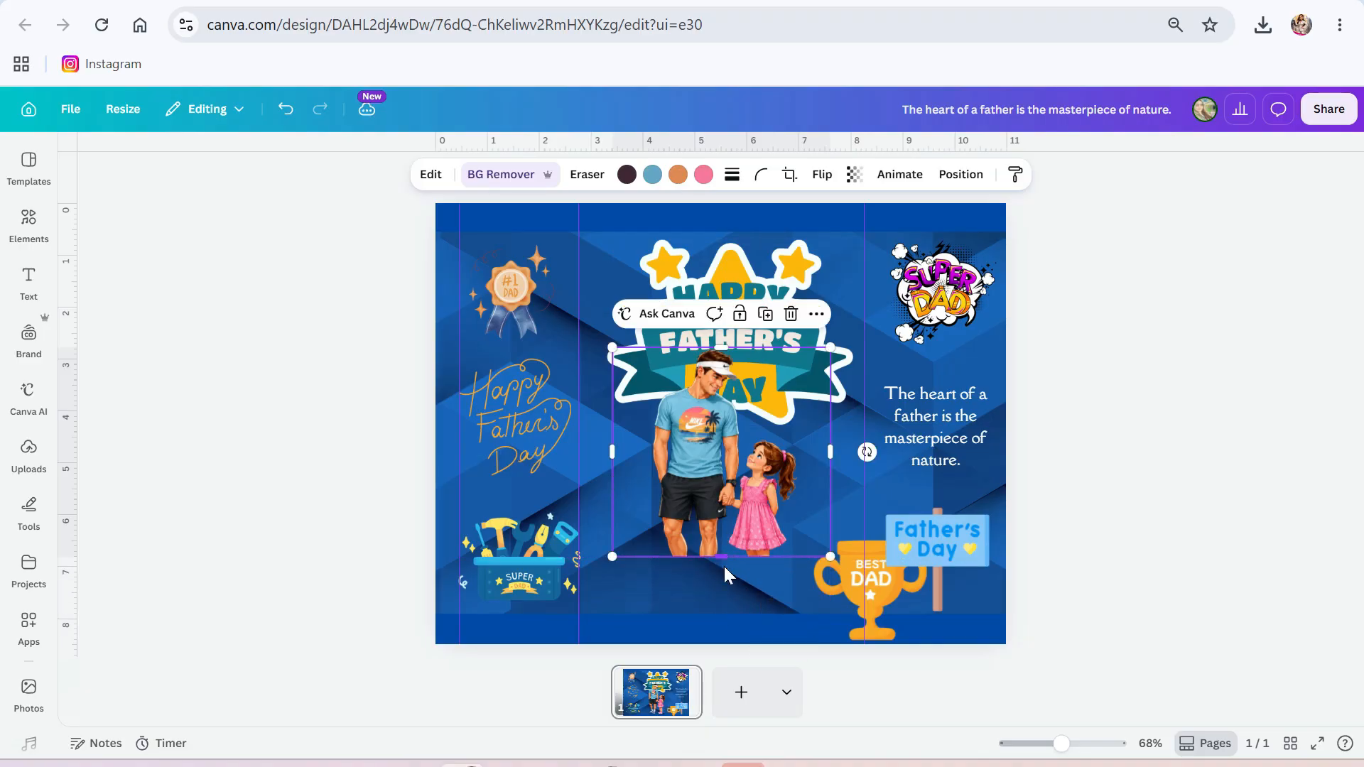
{"action": "left_click_drag", "start_coordinate": [612, 557], "coordinate": [581, 637]}
{"action": "left_click_drag", "start_coordinate": [680, 534], "coordinate": [703, 533]}
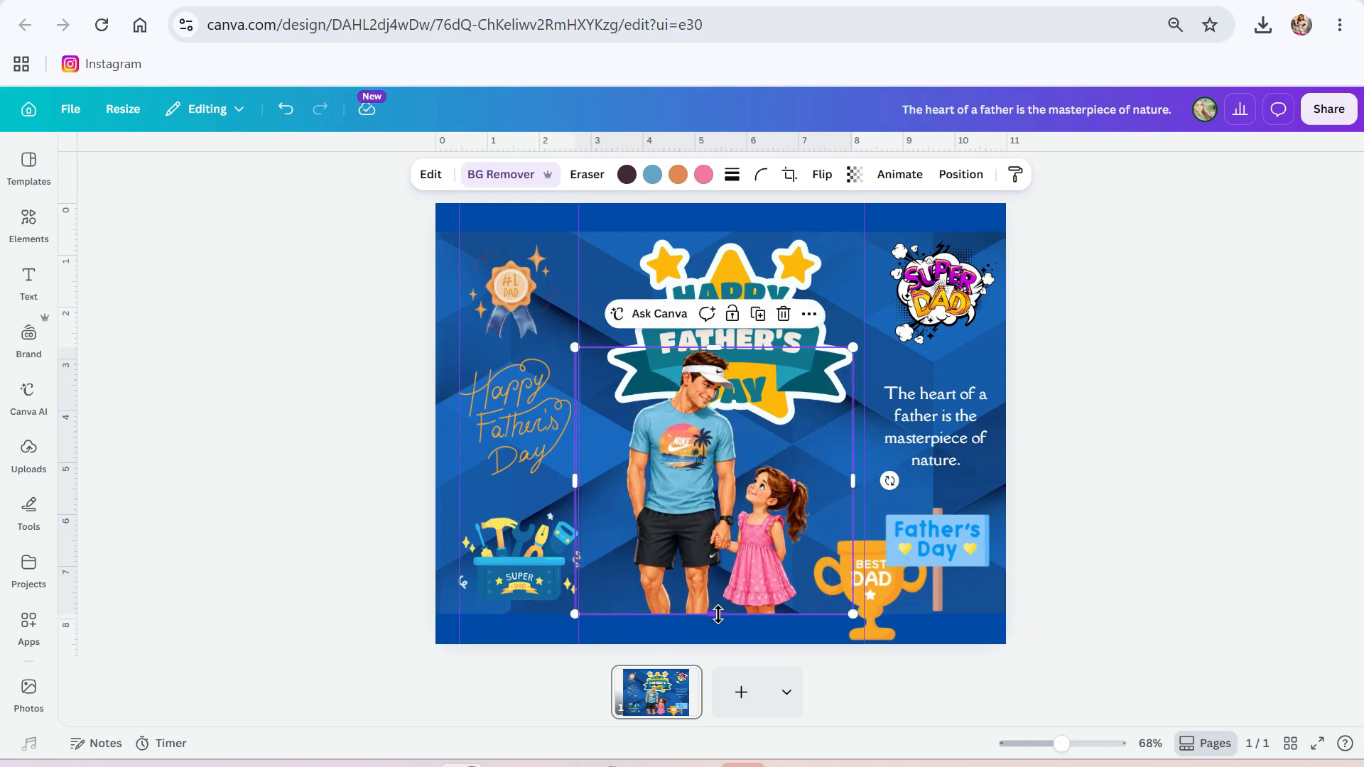
- Undo the cropping, enlarging and repositioning of the father-and-daughter cutout
{"action": "left_click", "coordinate": [283, 114]}
{"action": "left_click", "coordinate": [283, 114]}
{"action": "left_click", "coordinate": [283, 114]}
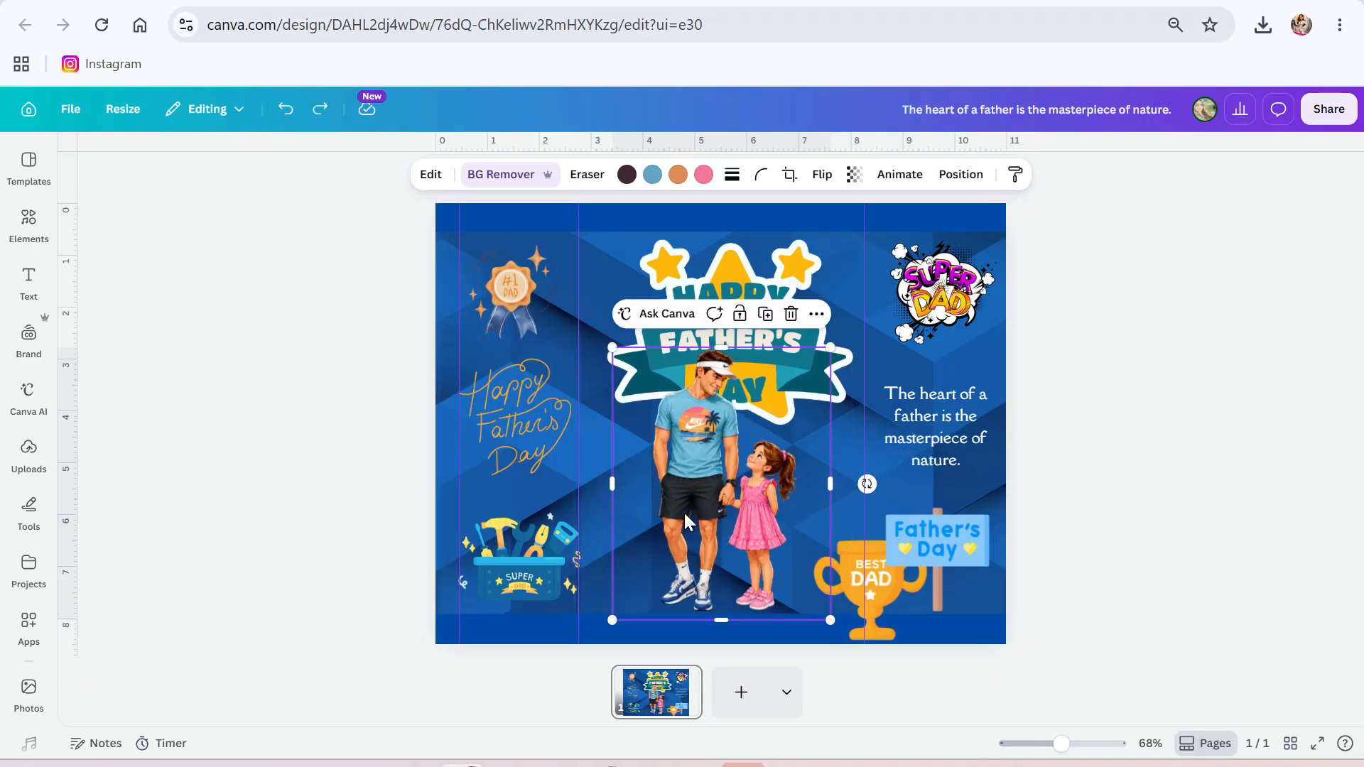
- Nudge the Father's Day sign slightly left and delete the Best Dad trophy from the design
{"action": "left_click_drag", "start_coordinate": [901, 587], "coordinate": [898, 589]}
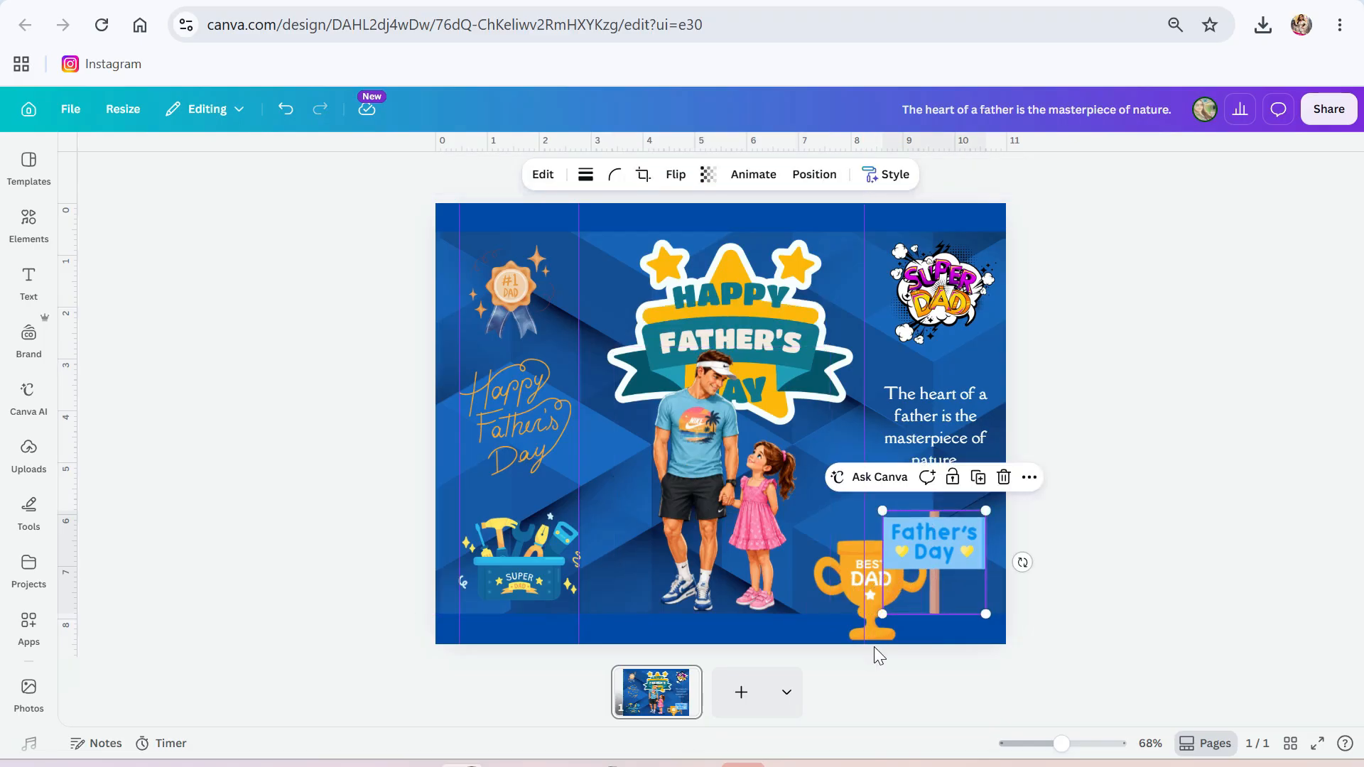
{"action": "left_click_drag", "start_coordinate": [872, 639], "coordinate": [903, 429]}
{"action": "left_click_drag", "start_coordinate": [909, 476], "coordinate": [819, 569]}
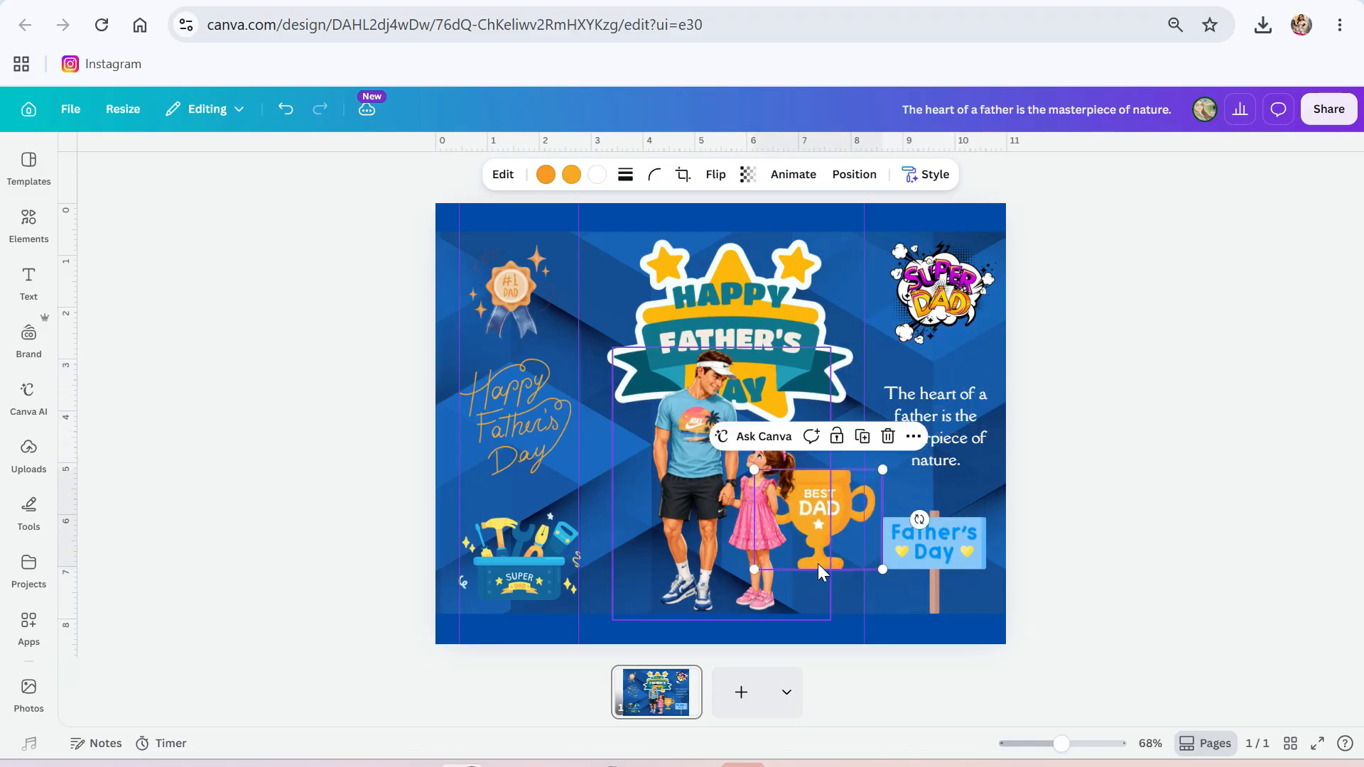
{"action": "key", "text": "Delete"}
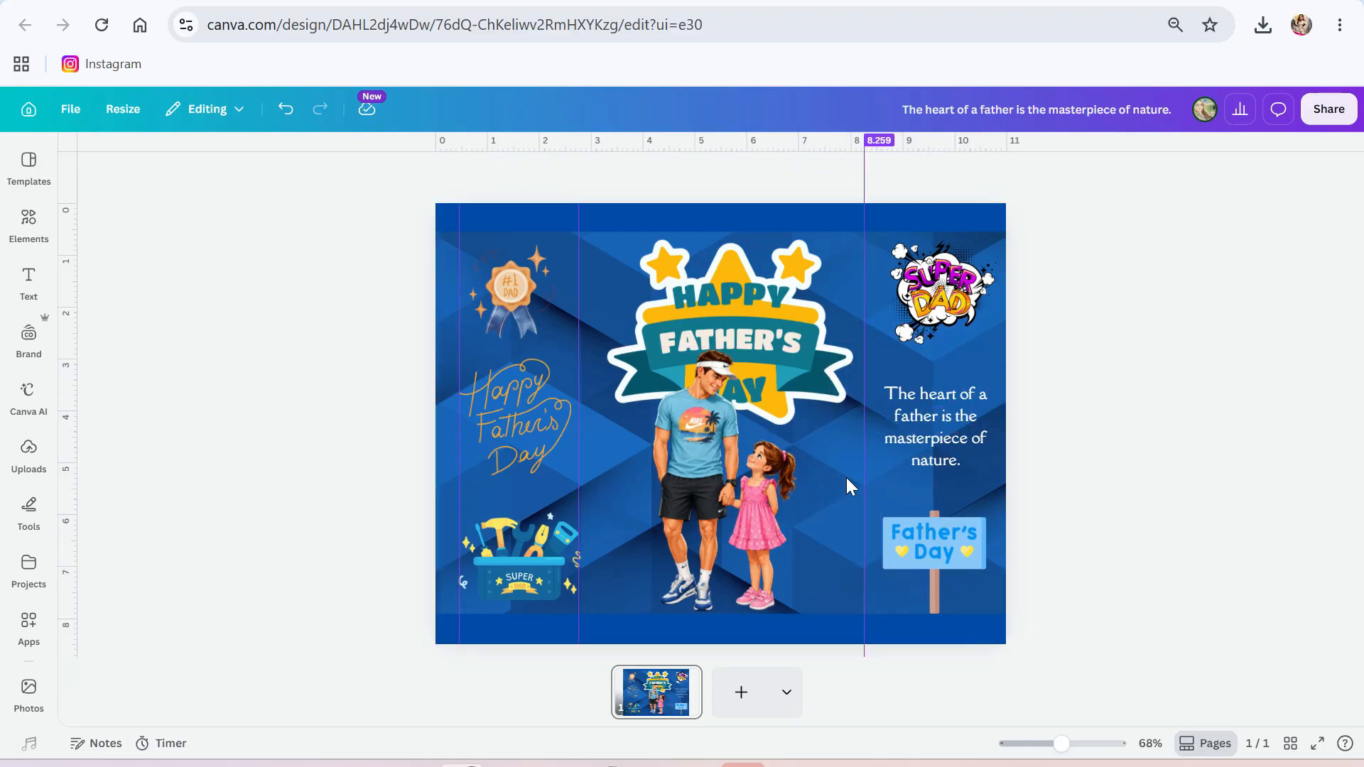
- Enlarge the father-and-daughter cutout so it overlaps the Happy Father's Day banner, and center it in the middle panel
{"action": "left_click", "coordinate": [774, 537]}
{"action": "left_click_drag", "start_coordinate": [774, 536], "coordinate": [779, 534]}
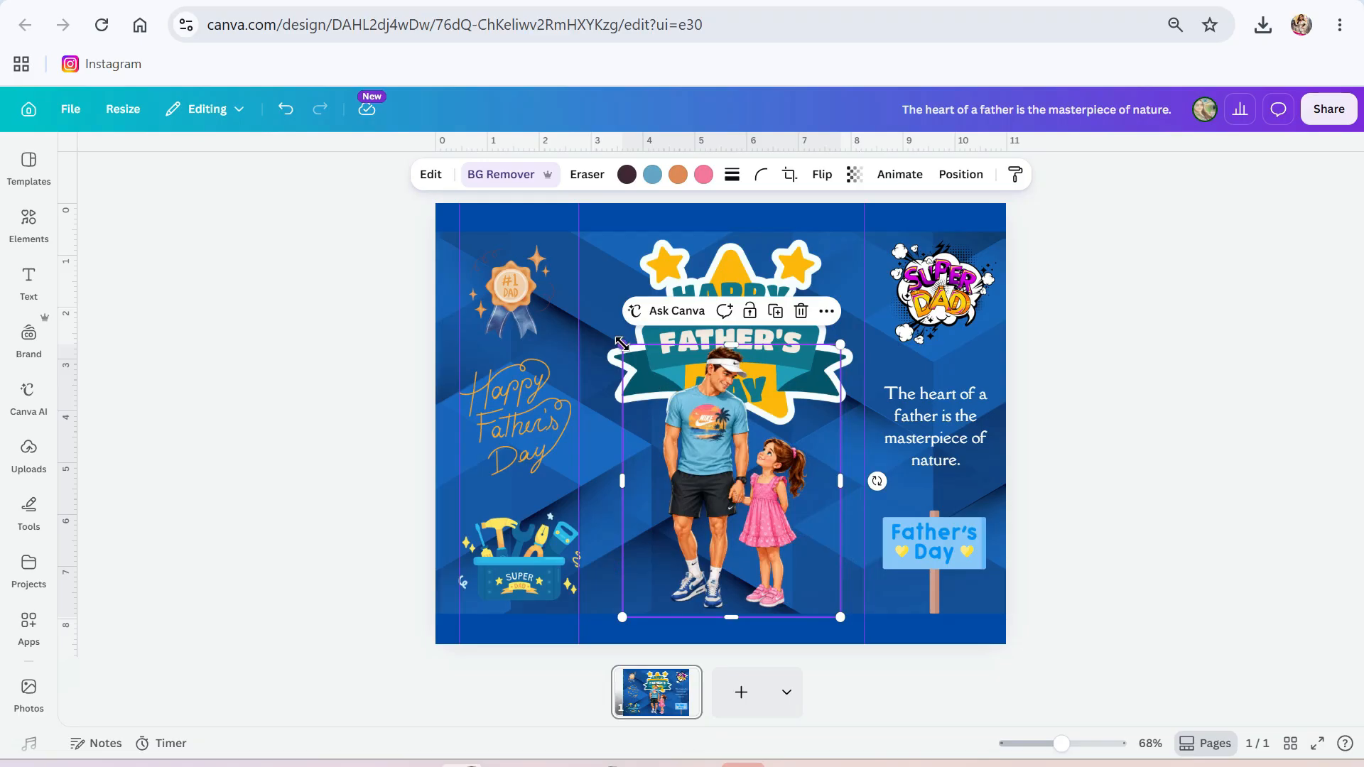
{"action": "left_click_drag", "start_coordinate": [622, 346], "coordinate": [579, 291]}
{"action": "left_click_drag", "start_coordinate": [735, 513], "coordinate": [754, 509]}
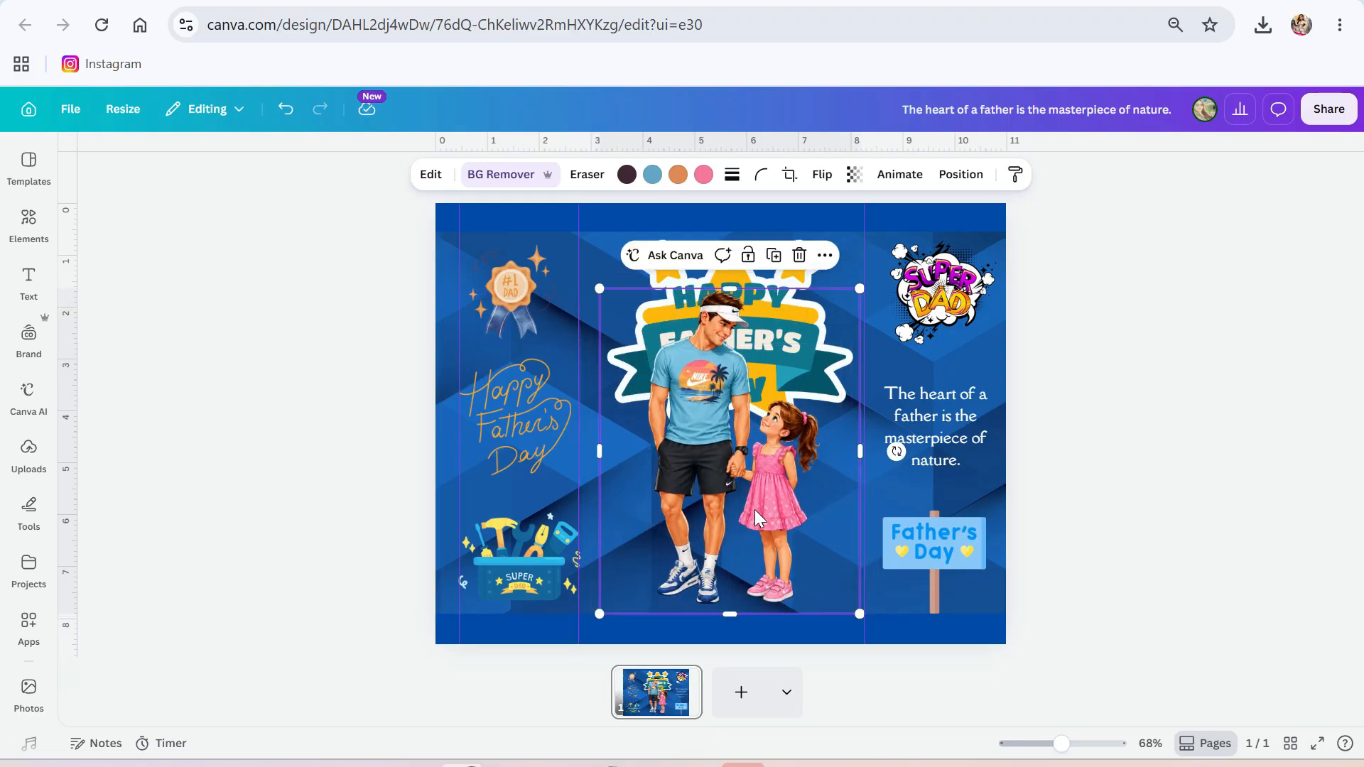
{"action": "left_click", "coordinate": [1041, 424]}
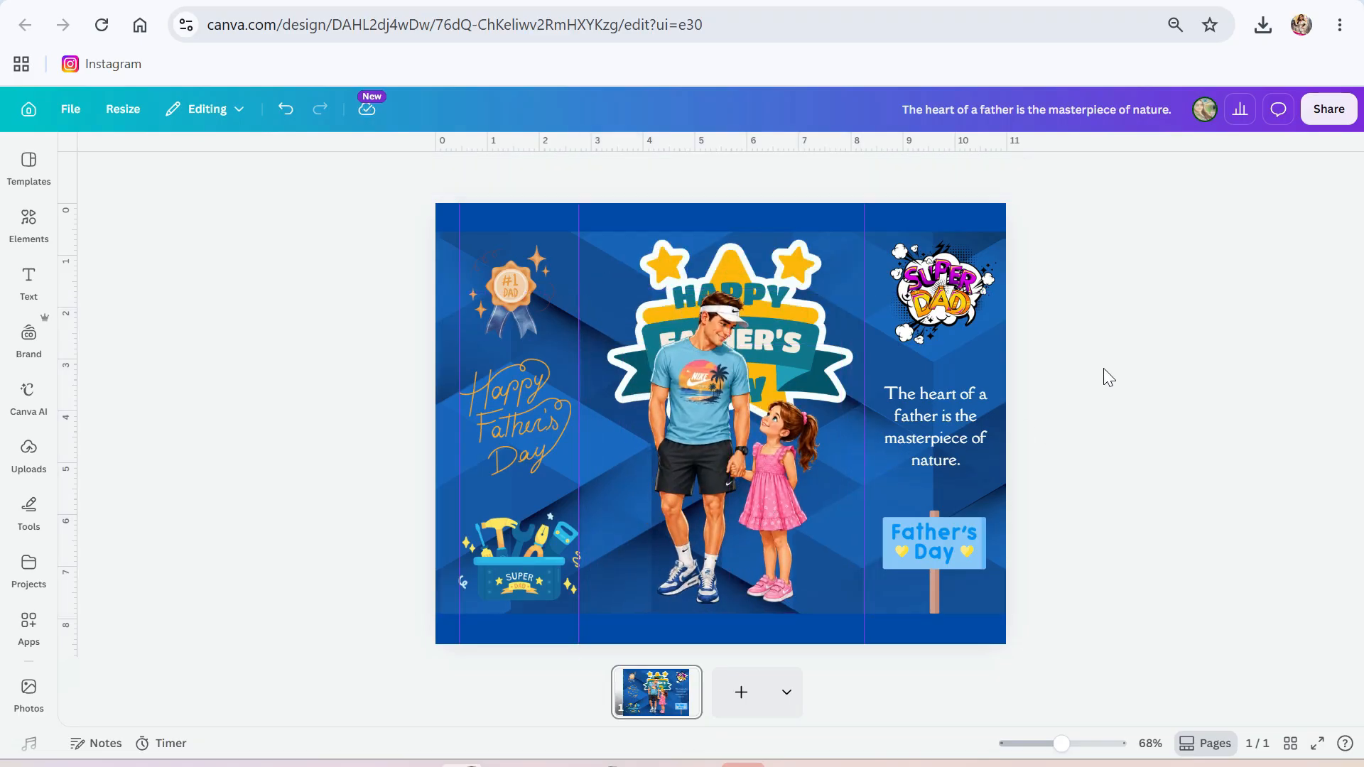
{"action": "left_click", "coordinate": [1337, 114]}
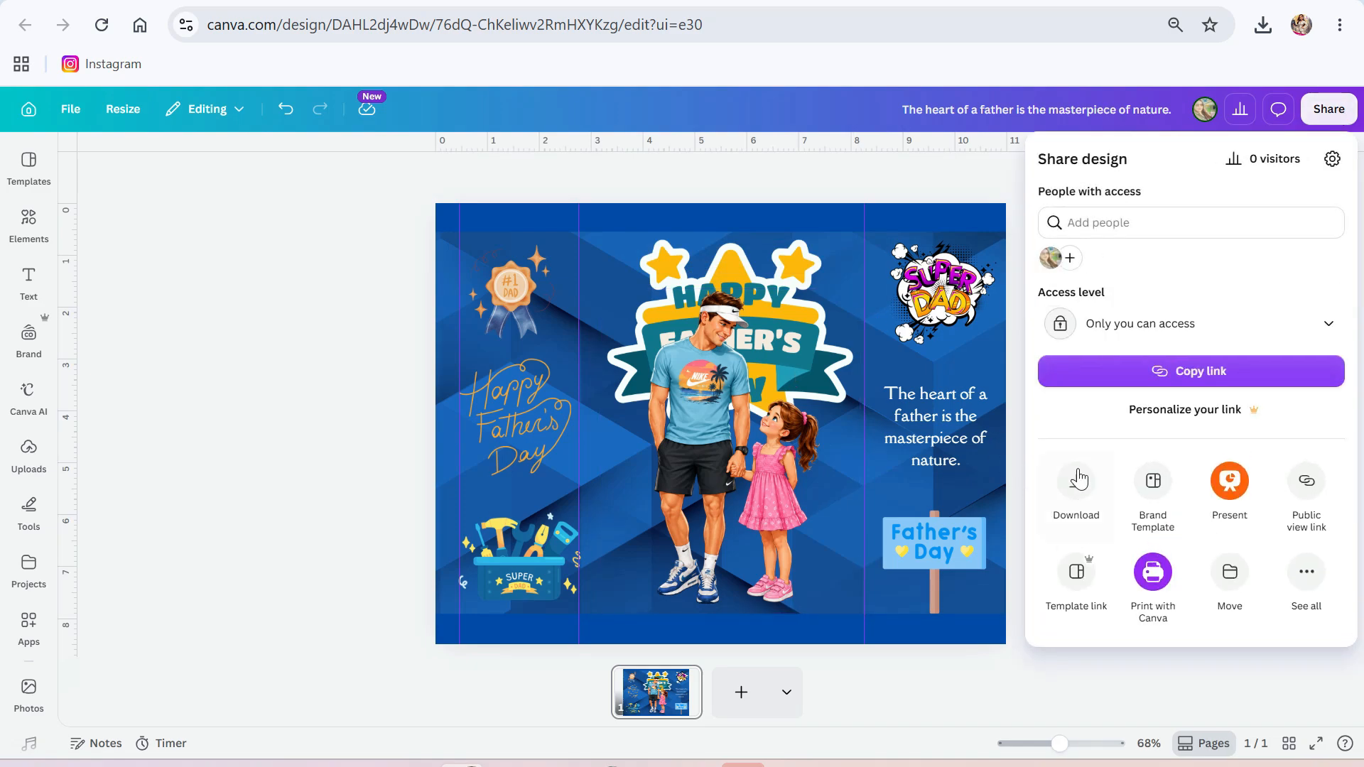
{"action": "left_click", "coordinate": [1078, 480]}
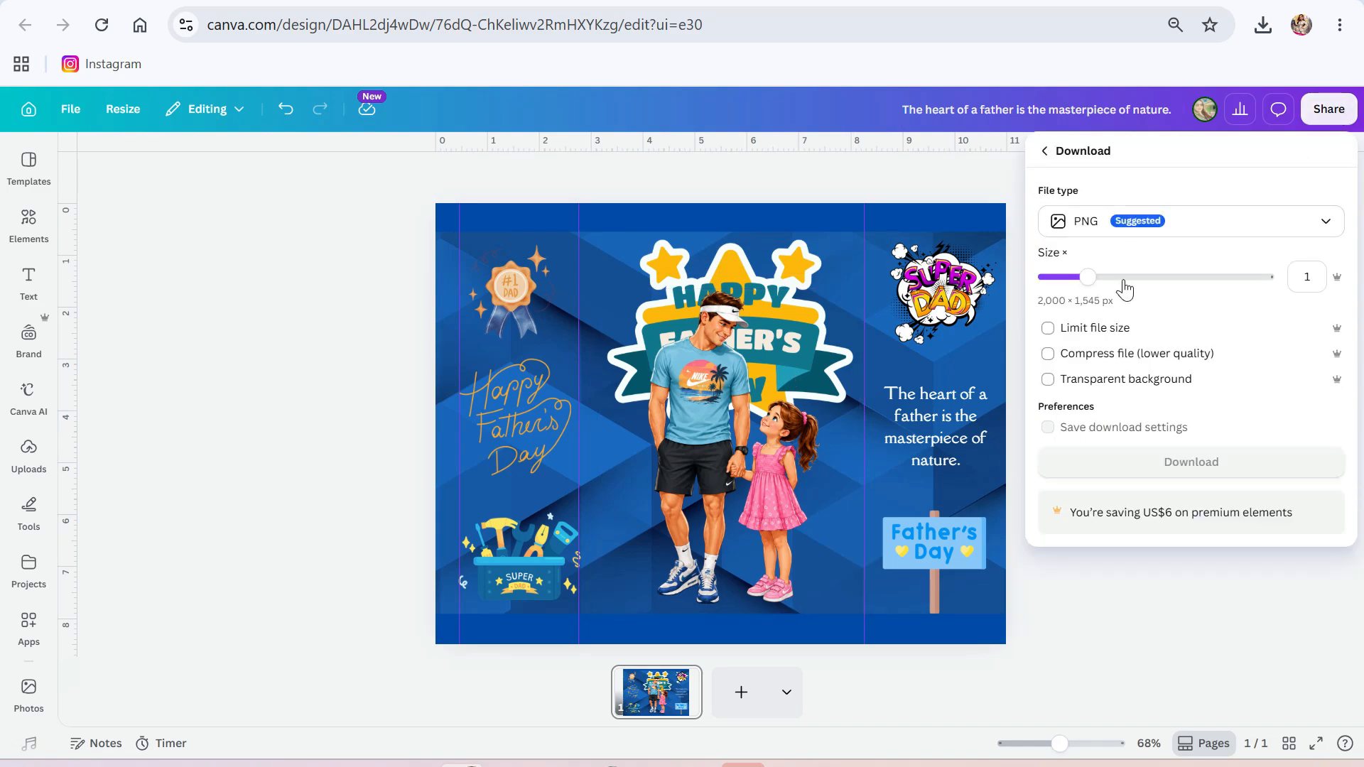
{"action": "left_click", "coordinate": [909, 171]}
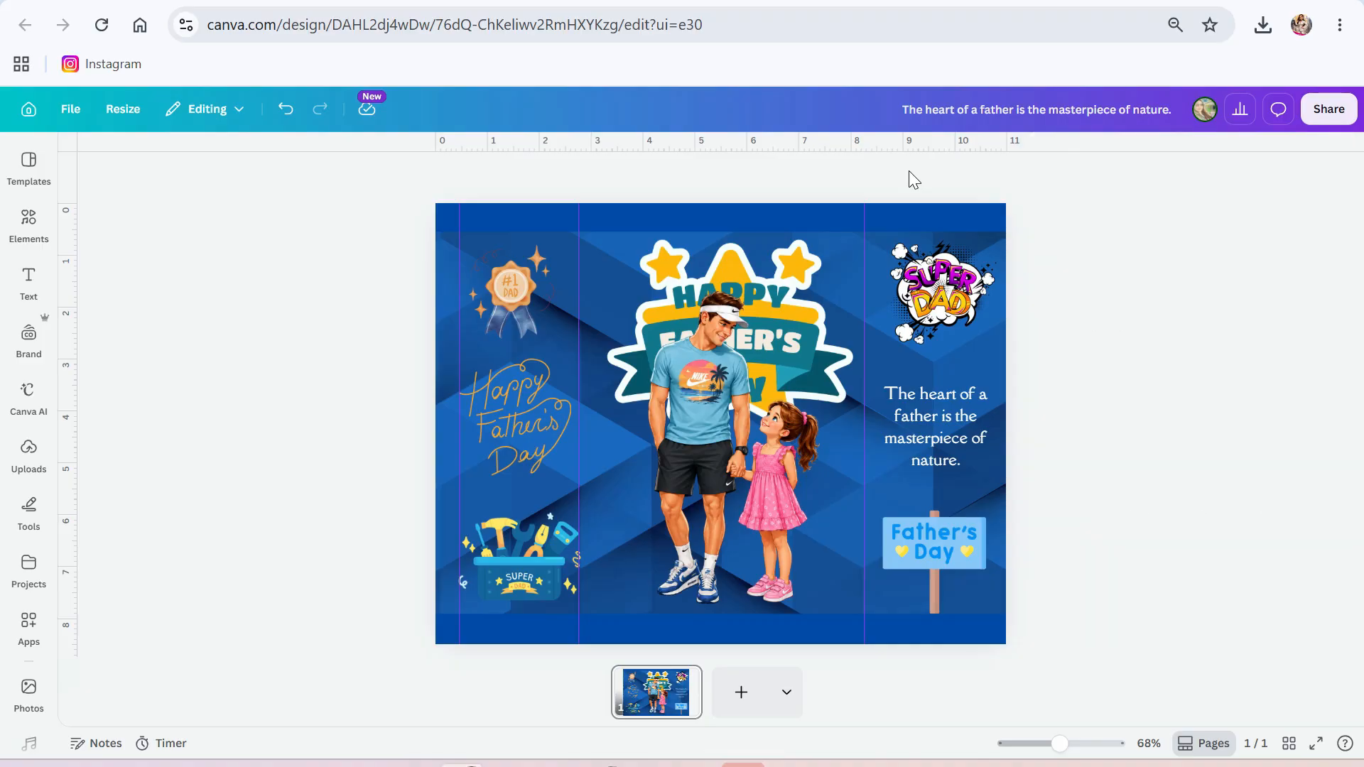
- Nudge the father-and-daughter cutout slightly down and left within the center panel
{"action": "left_click", "coordinate": [693, 447]}
{"action": "left_click_drag", "start_coordinate": [693, 452], "coordinate": [688, 454]}
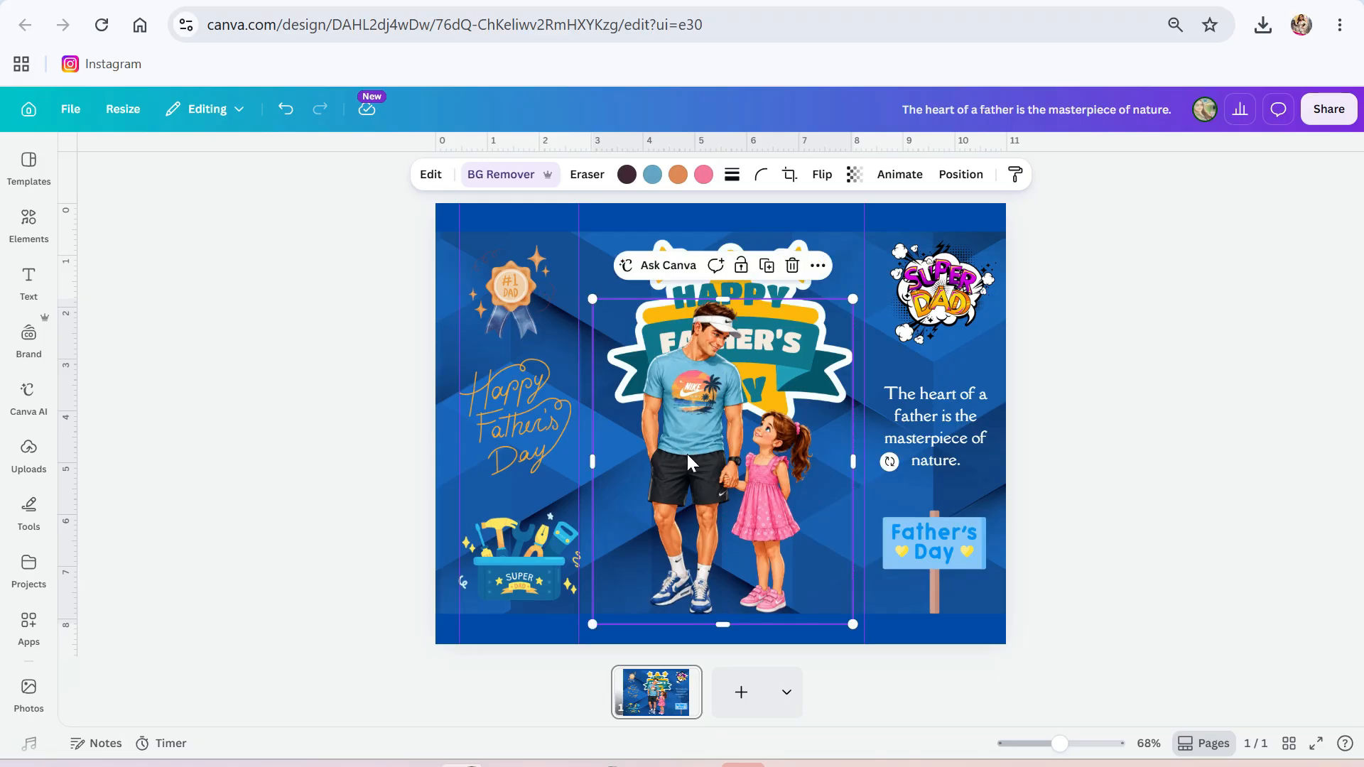